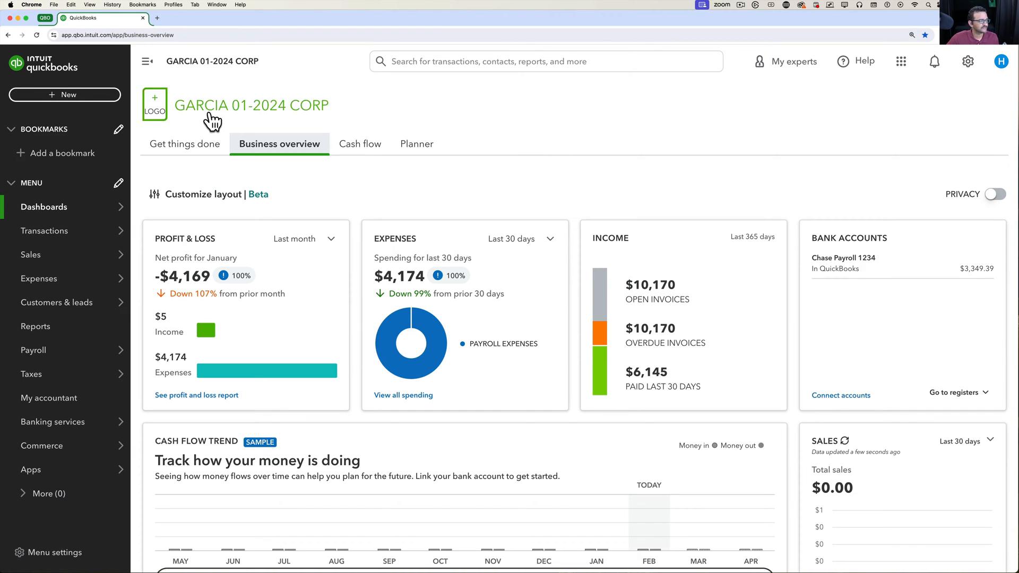
Step: Start a new estimate and open the form for adding a new customer to it
{"action": "left_click", "coordinate": [51, 98]}
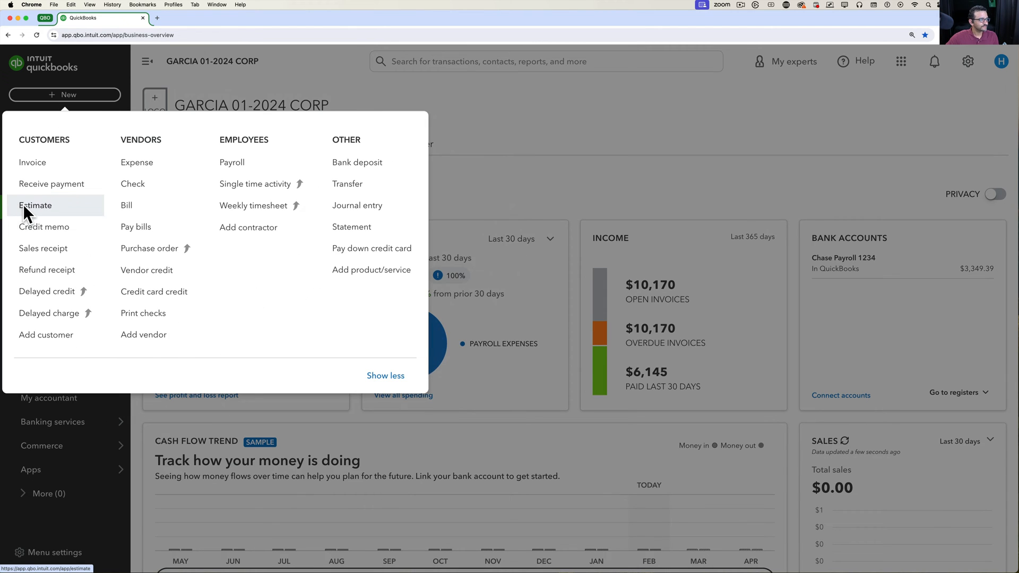
{"action": "left_click", "coordinate": [24, 203]}
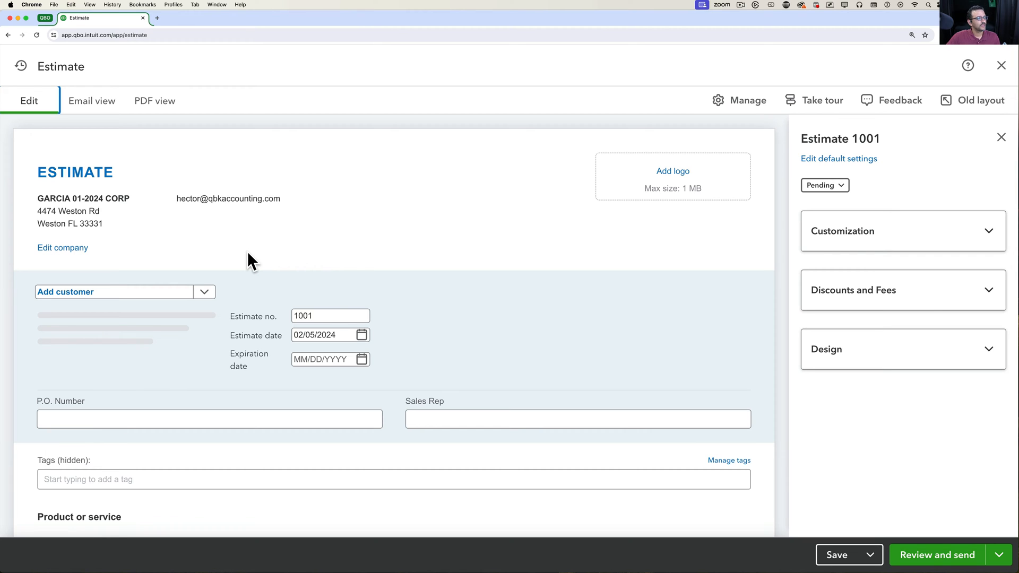
{"action": "left_click", "coordinate": [207, 295]}
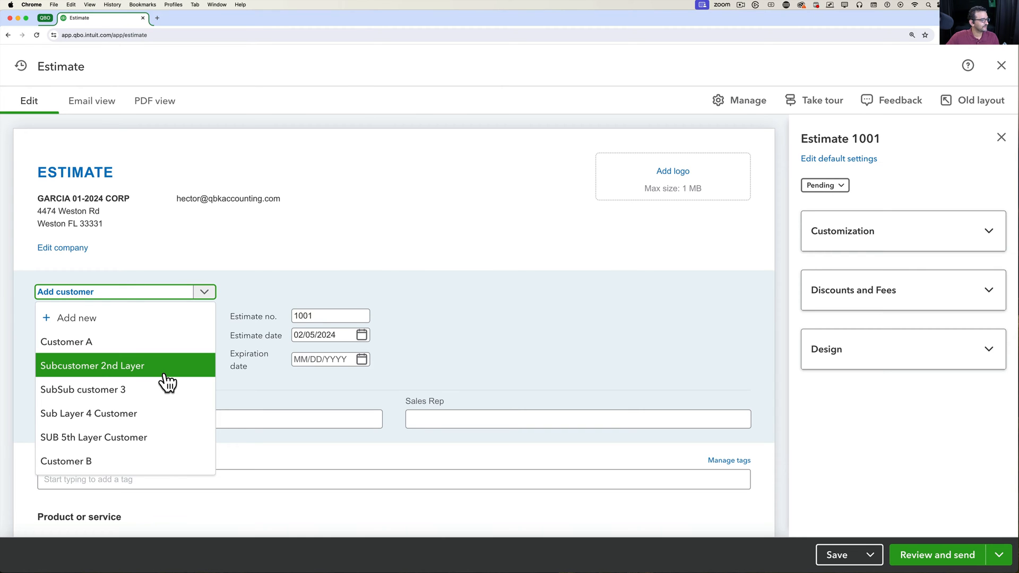
{"action": "left_click", "coordinate": [78, 318]}
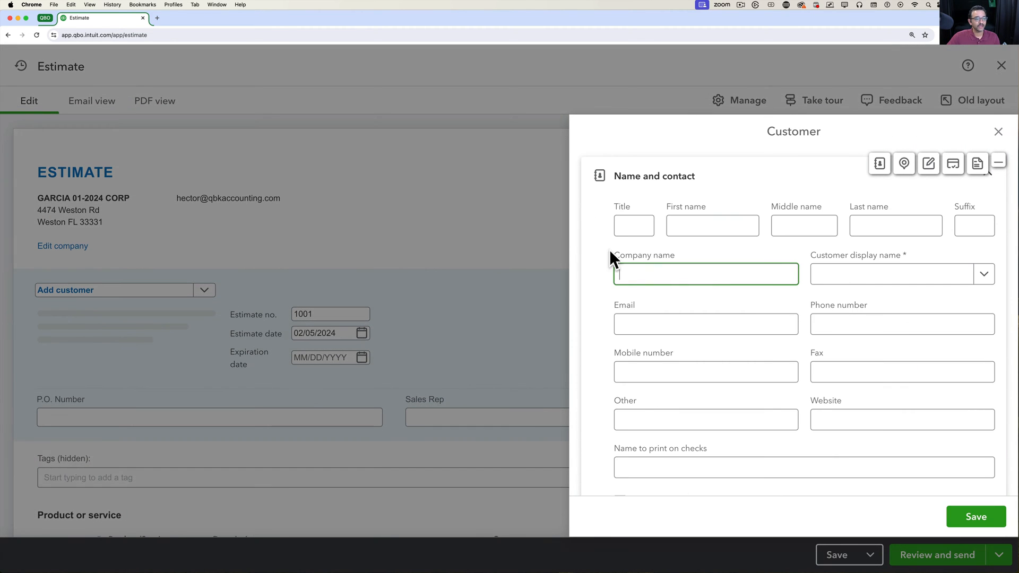
Step: Enter the new customer's first name, middle initial and last name, and save the customer to the estimate
{"action": "left_click", "coordinate": [705, 227]}
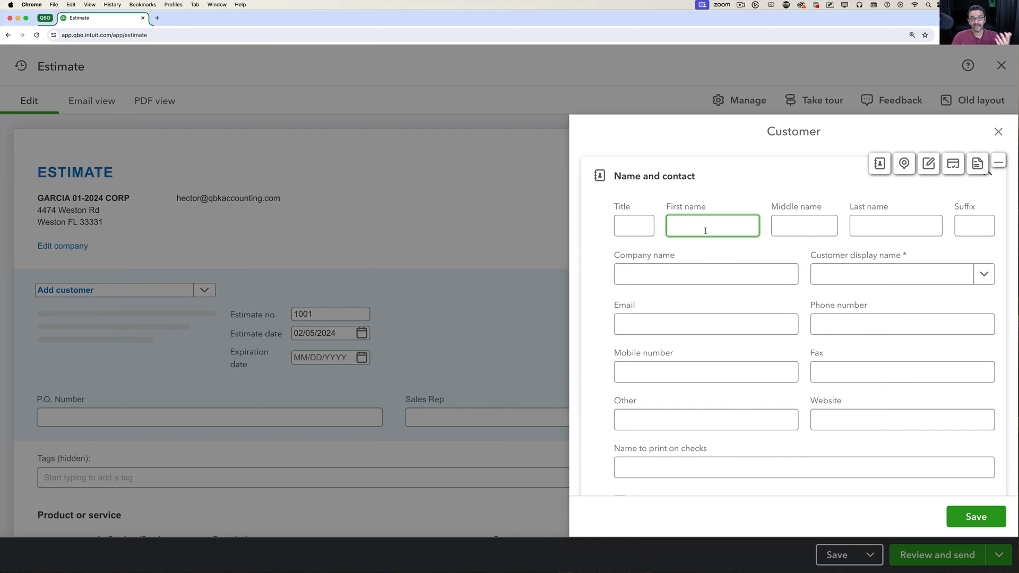
{"action": "type", "text": "Mary"}
{"action": "key", "text": "Tab"}
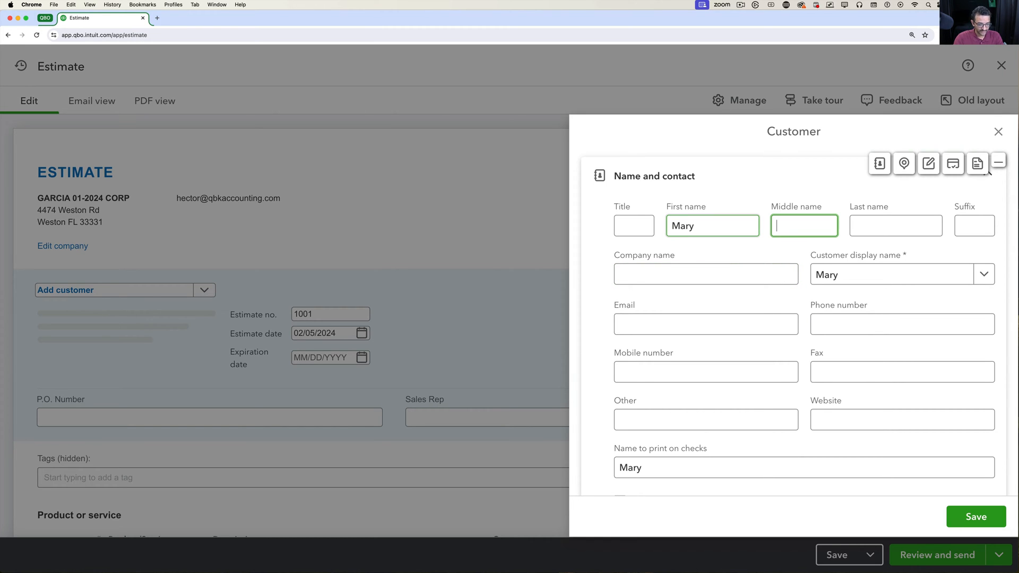
{"action": "type", "text": "S"}
{"action": "key", "text": "Tab"}
{"action": "type", "text": "Smith"}
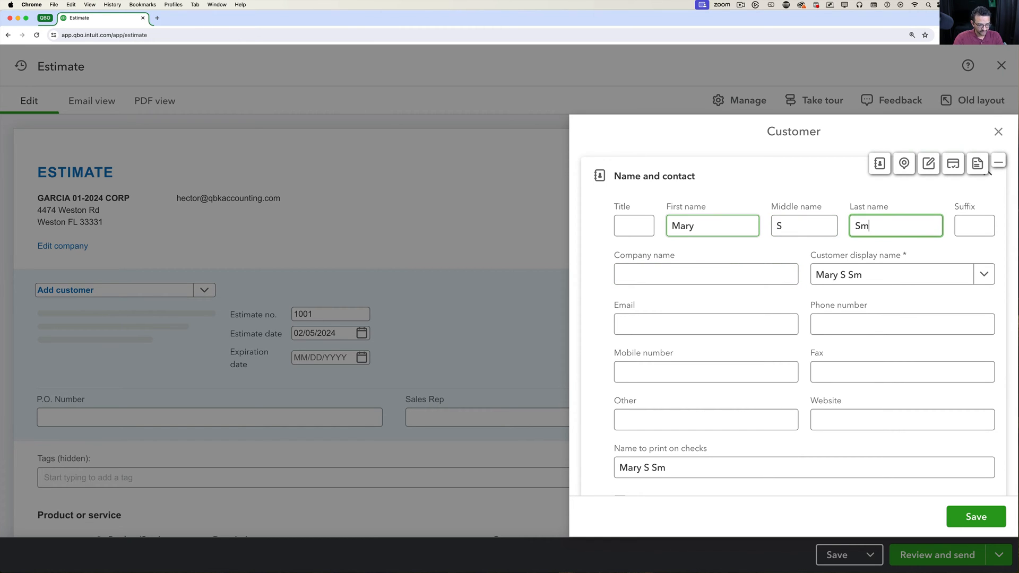
{"action": "key", "text": "BackSpace"}
{"action": "type", "text": "h"}
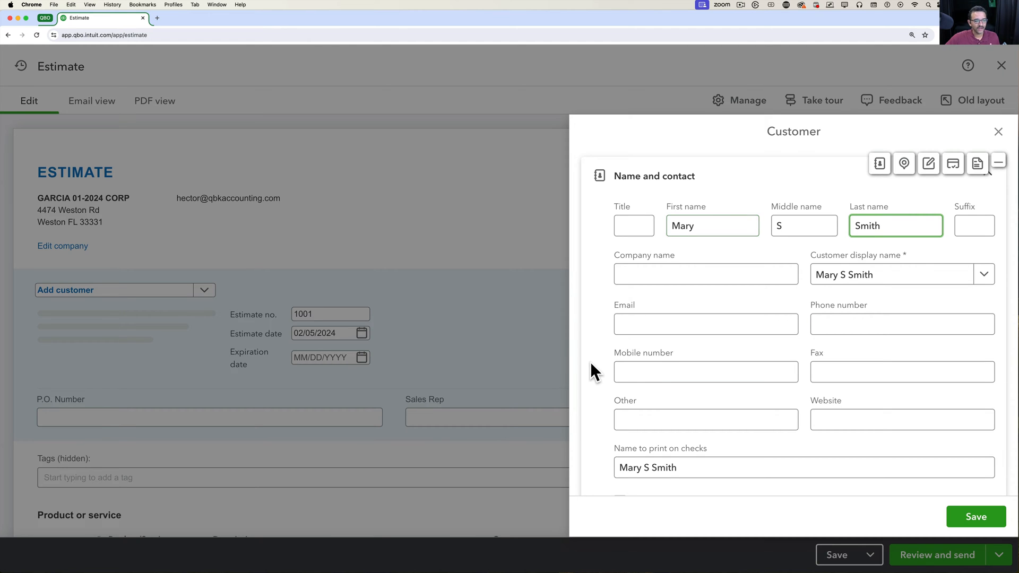
{"action": "scroll", "coordinate": [610, 366], "scroll_direction": "down", "scroll_amount": 5}
{"action": "scroll", "coordinate": [691, 381], "scroll_direction": "down", "scroll_amount": 7}
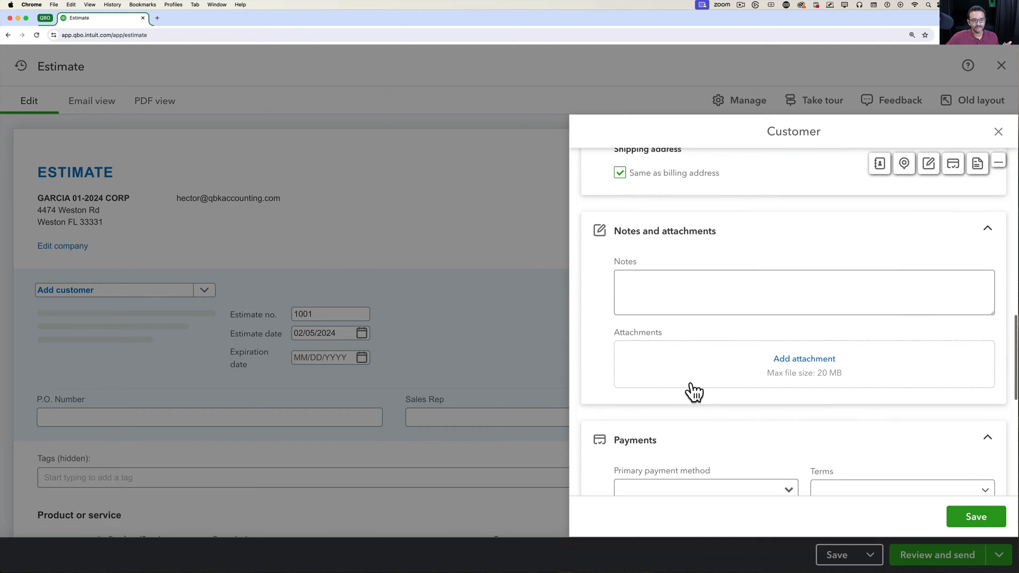
{"action": "left_click", "coordinate": [977, 517]}
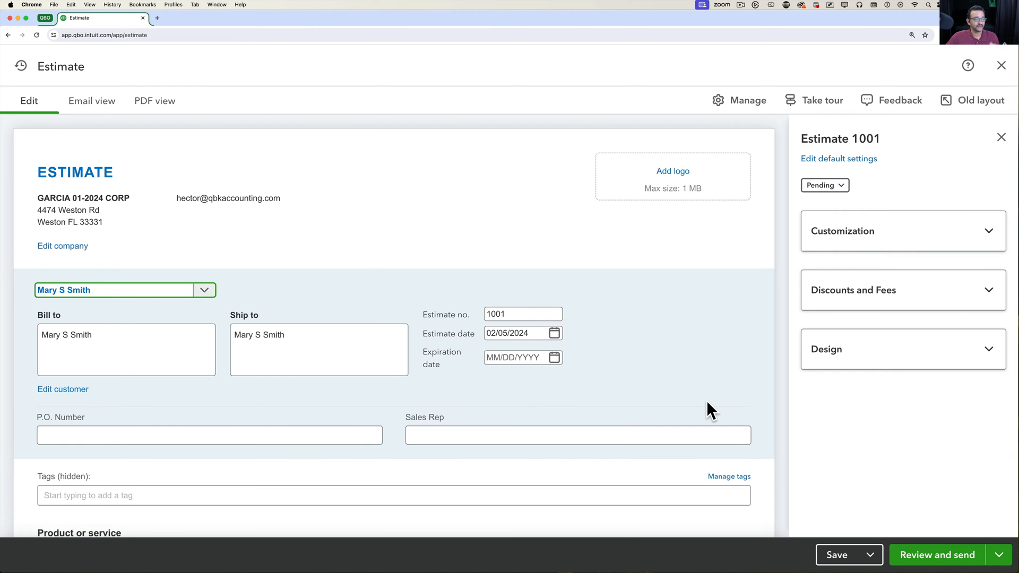
Step: Set the estimate number to 40501 and the estimate date to 02/05/2024
{"action": "left_click", "coordinate": [123, 340]}
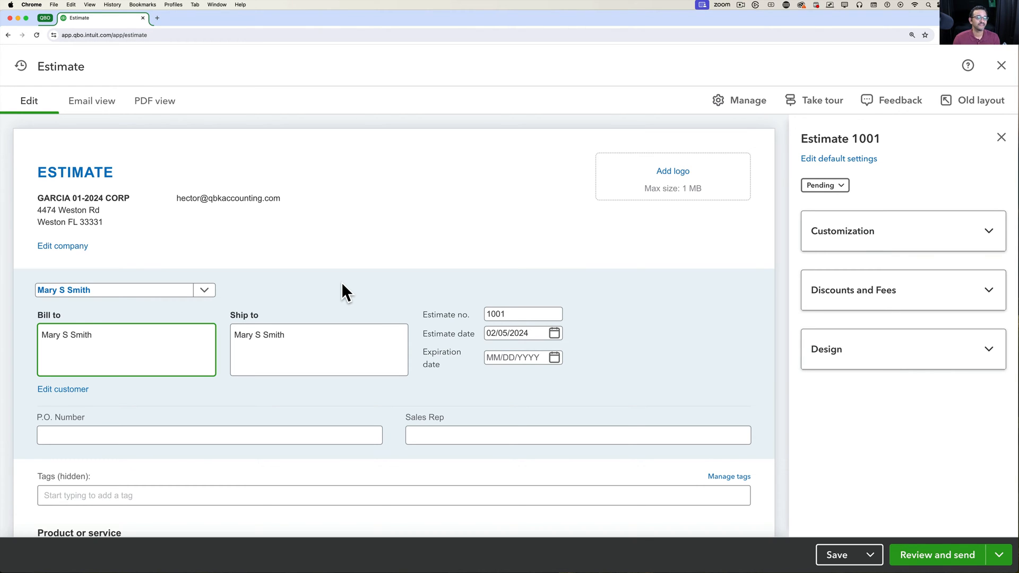
{"action": "left_click", "coordinate": [521, 314]}
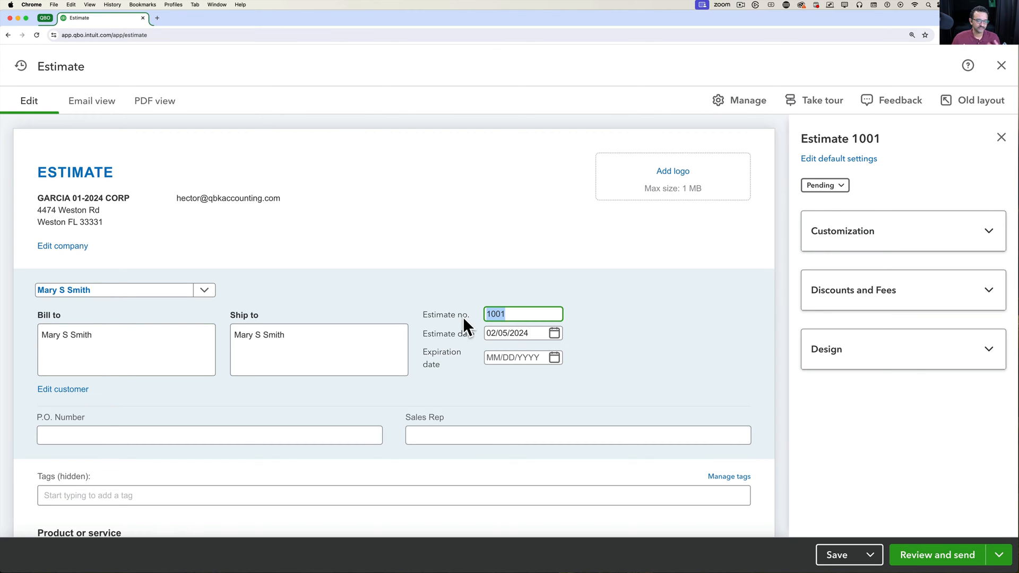
{"action": "left_click", "coordinate": [527, 315]}
{"action": "type", "text": "40"}
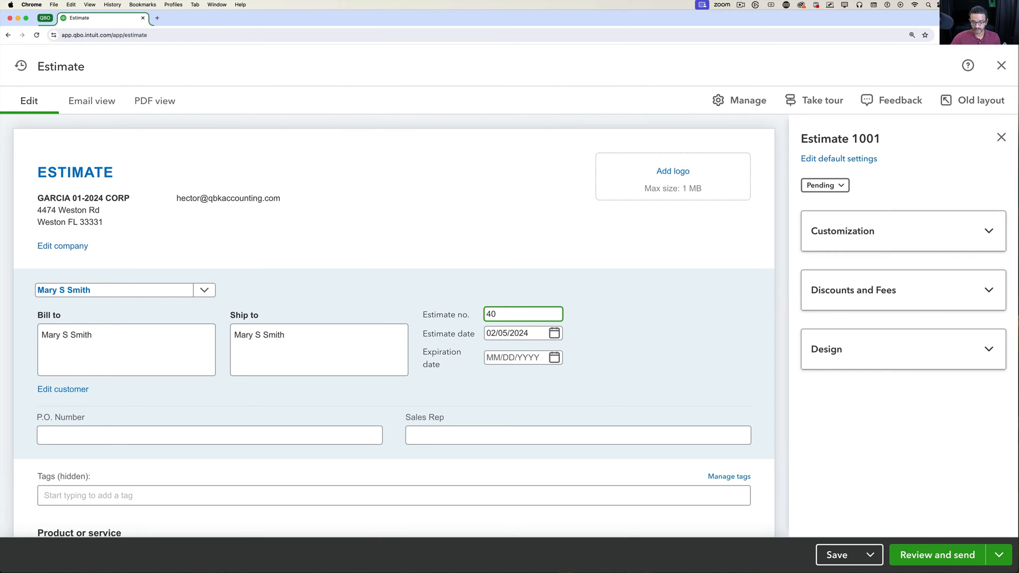
{"action": "type", "text": "501"}
{"action": "left_click", "coordinate": [554, 334]}
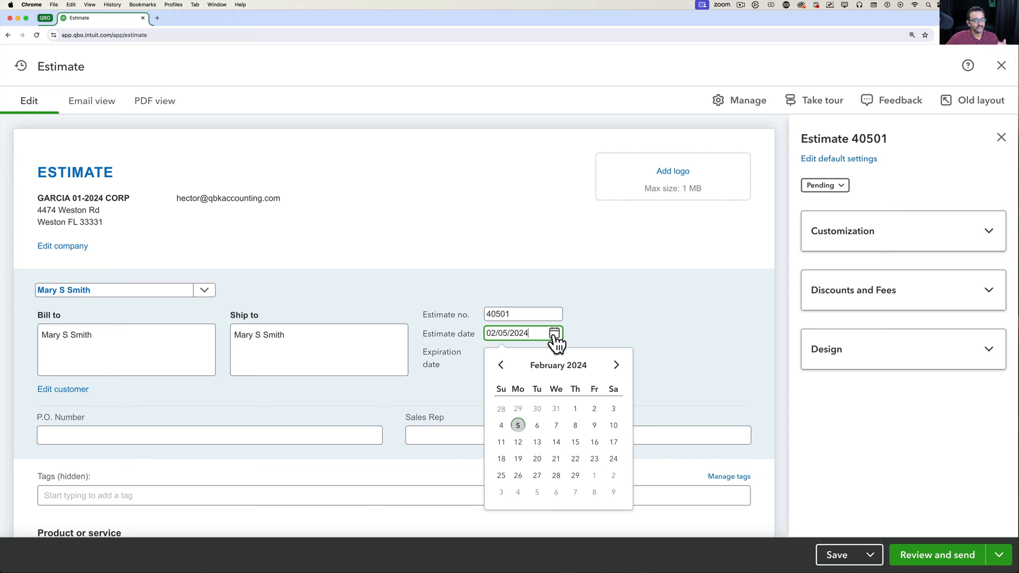
{"action": "left_click", "coordinate": [518, 426]}
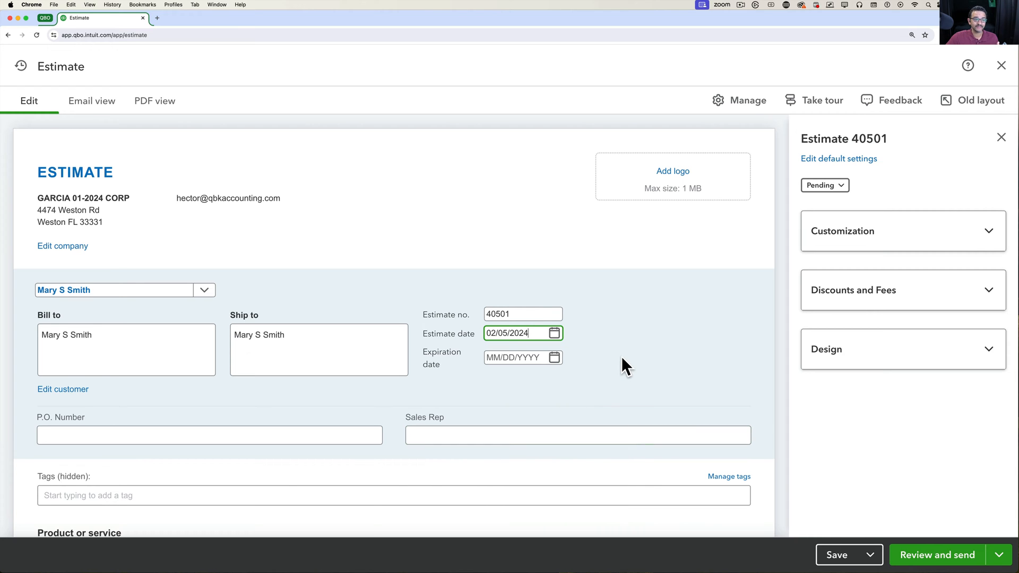
Step: Add Services as the first line item of the estimate with quantity 2 and rate 75
{"action": "scroll", "coordinate": [618, 366], "scroll_direction": "down", "scroll_amount": 5}
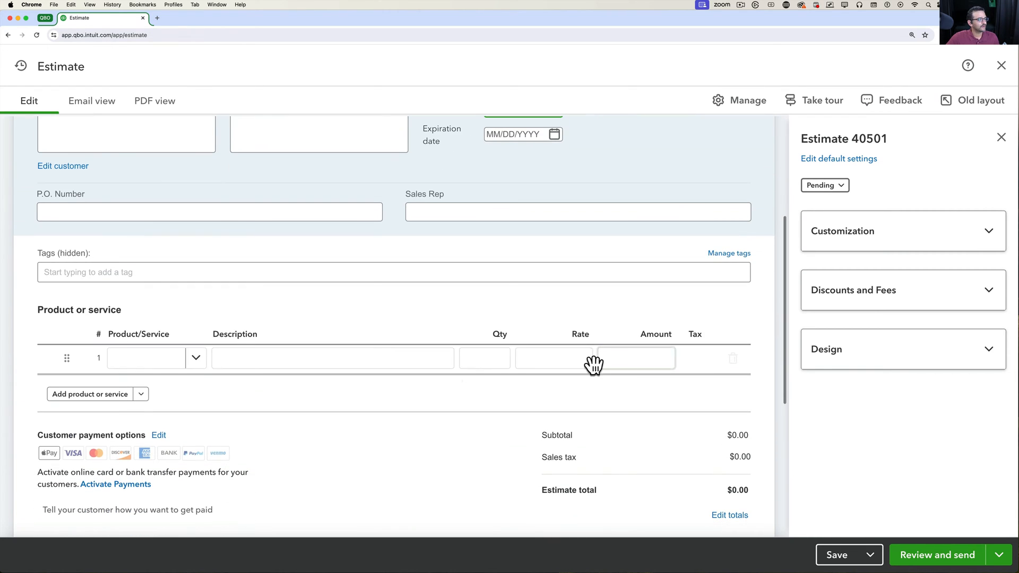
{"action": "left_click", "coordinate": [177, 366]}
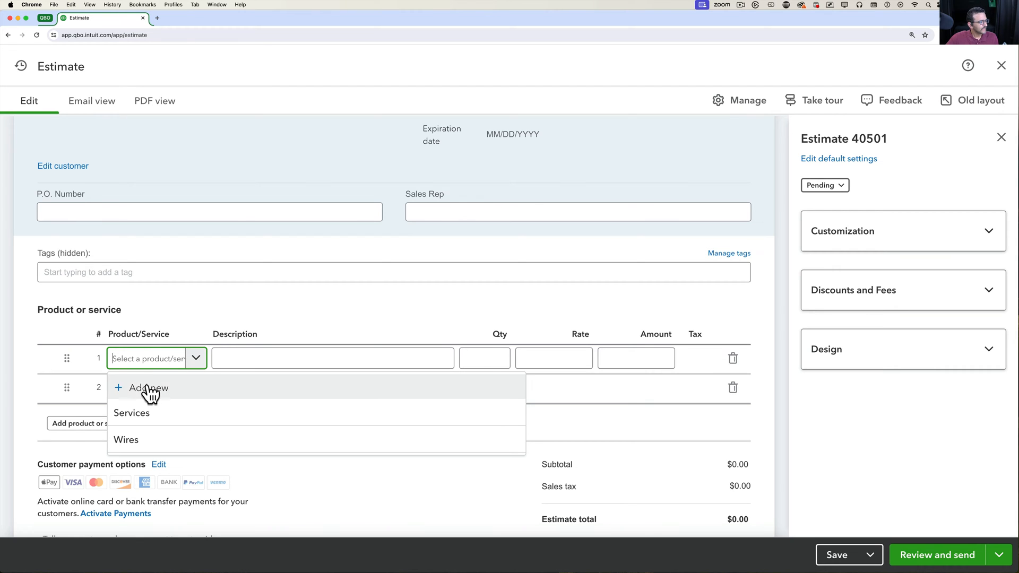
{"action": "left_click", "coordinate": [154, 413]}
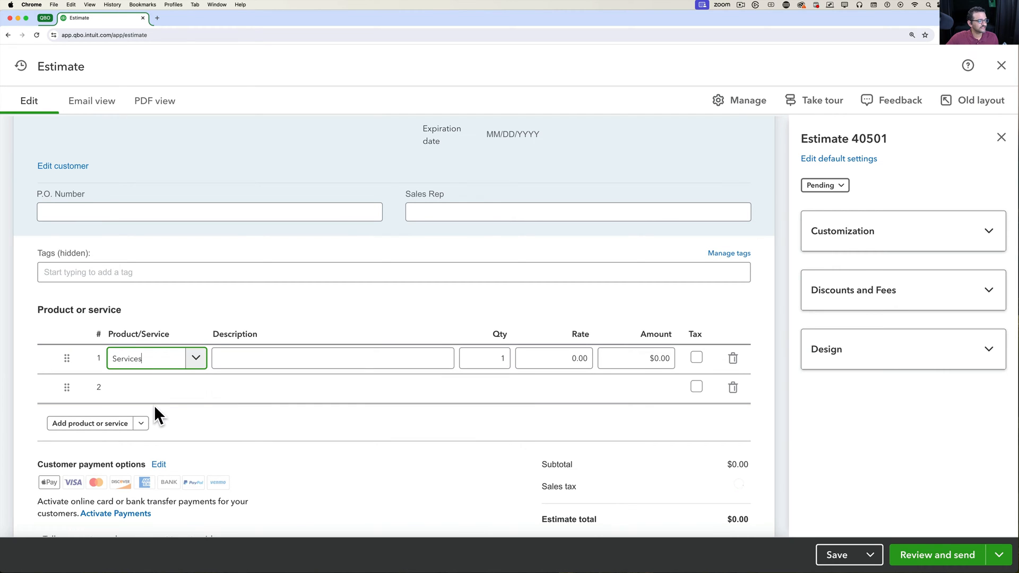
{"action": "left_click", "coordinate": [475, 354]}
{"action": "type", "text": "2"}
{"action": "key", "text": "Tab"}
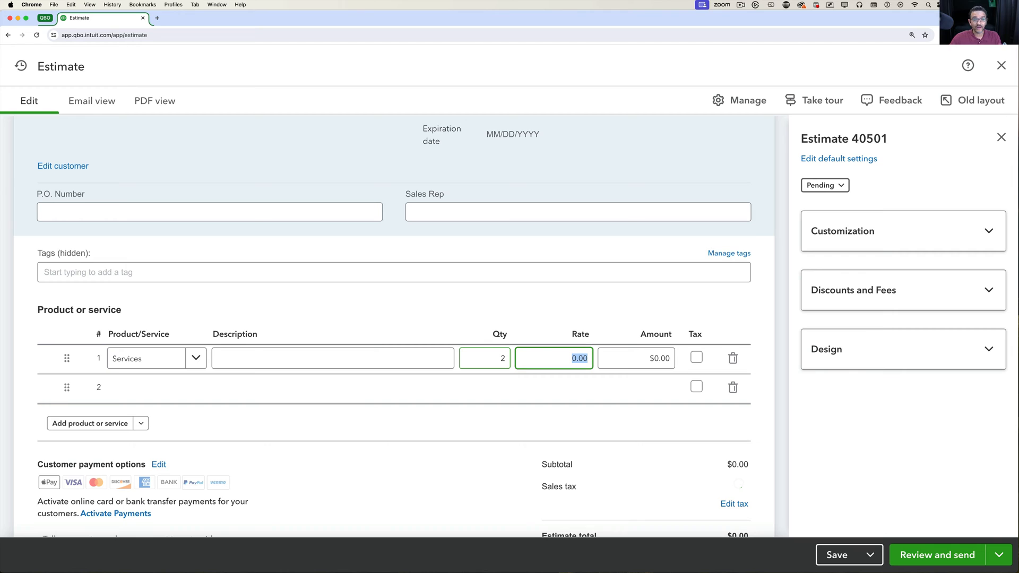
{"action": "type", "text": "75"}
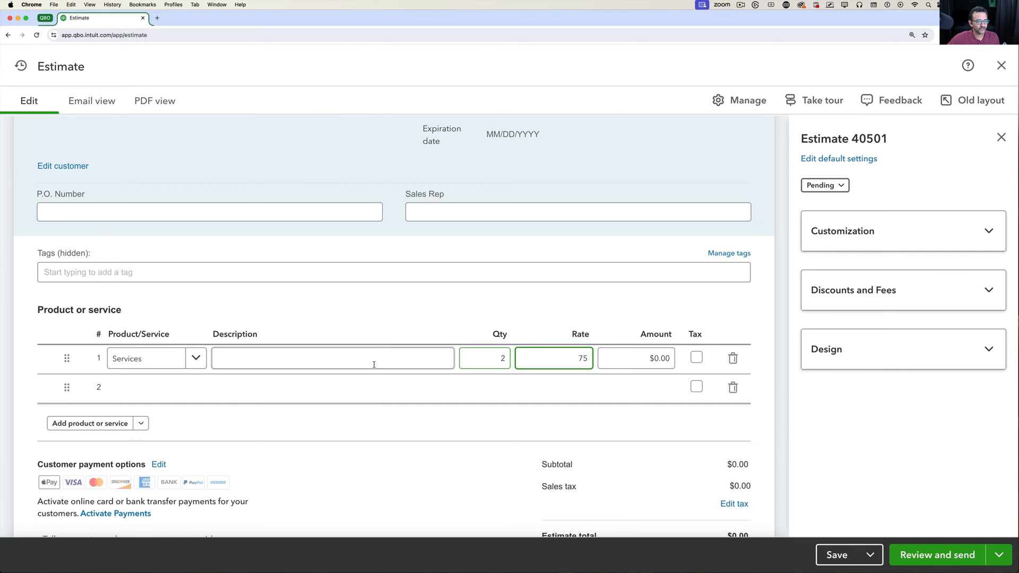
Step: Enter "$75 per hour for Support" as the description of the Services line
{"action": "left_click", "coordinate": [337, 361]}
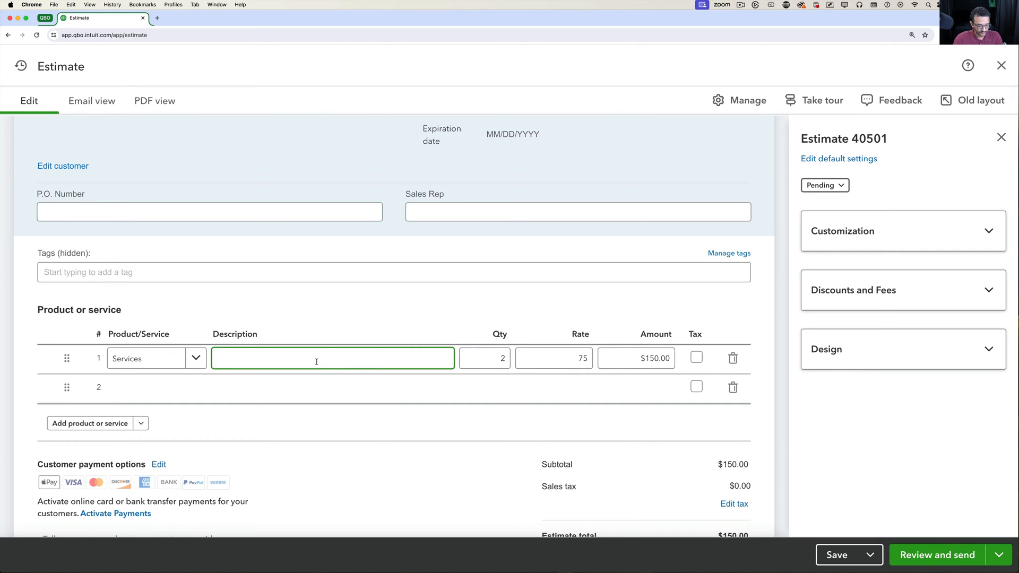
{"action": "type", "text": "$75 per"}
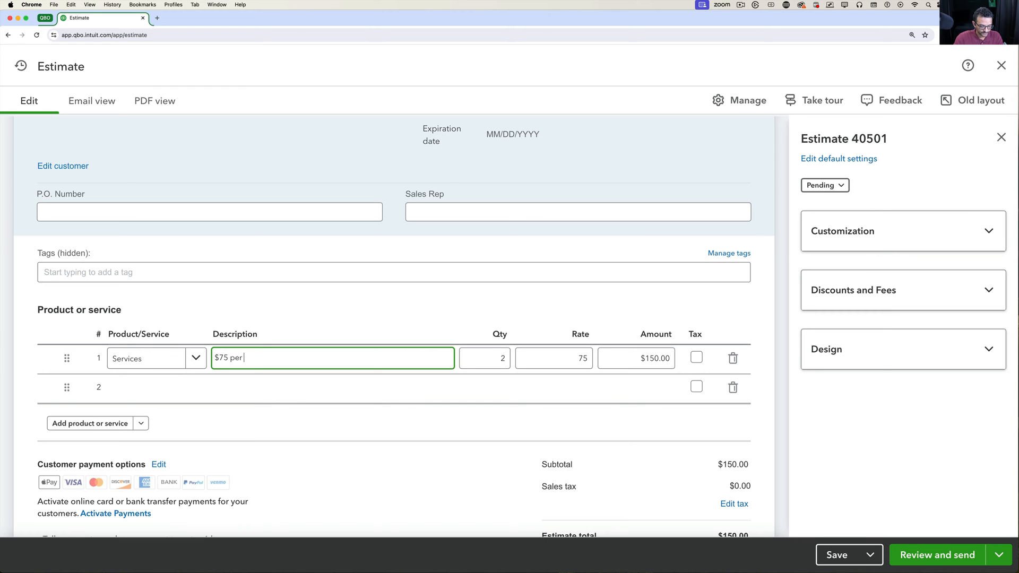
{"action": "type", "text": " hour for Sui"}
{"action": "type", "text": "p[port"}
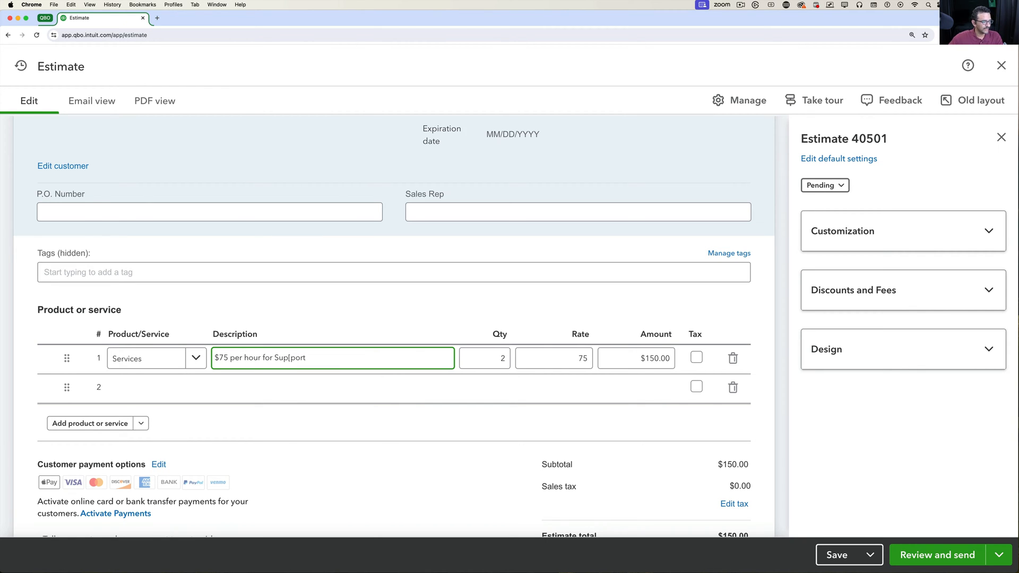
{"action": "key", "text": "Left"}
{"action": "key", "text": "Left"}
{"action": "key", "text": "Left"}
{"action": "key", "text": "Left"}
{"action": "key", "text": "BackSpace"}
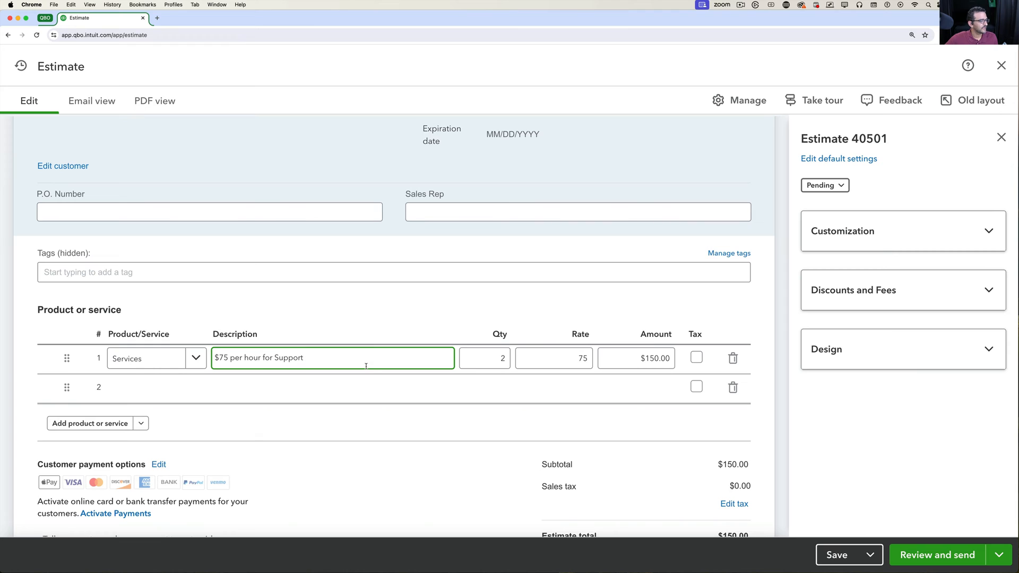
Step: Check the estimate total below the line items and save the estimate
{"action": "left_click", "coordinate": [361, 384]}
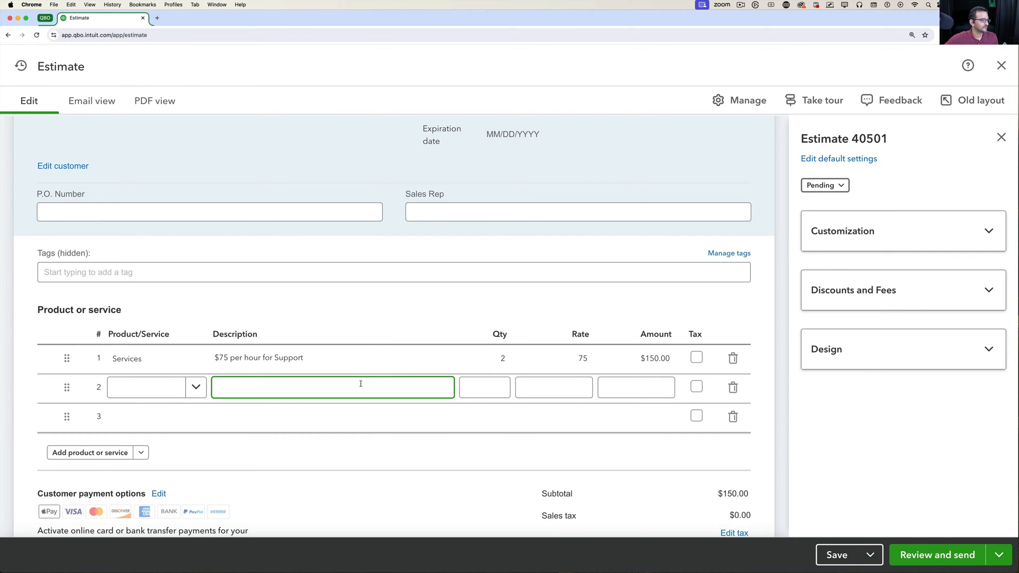
{"action": "scroll", "coordinate": [361, 383], "scroll_direction": "down", "scroll_amount": 5}
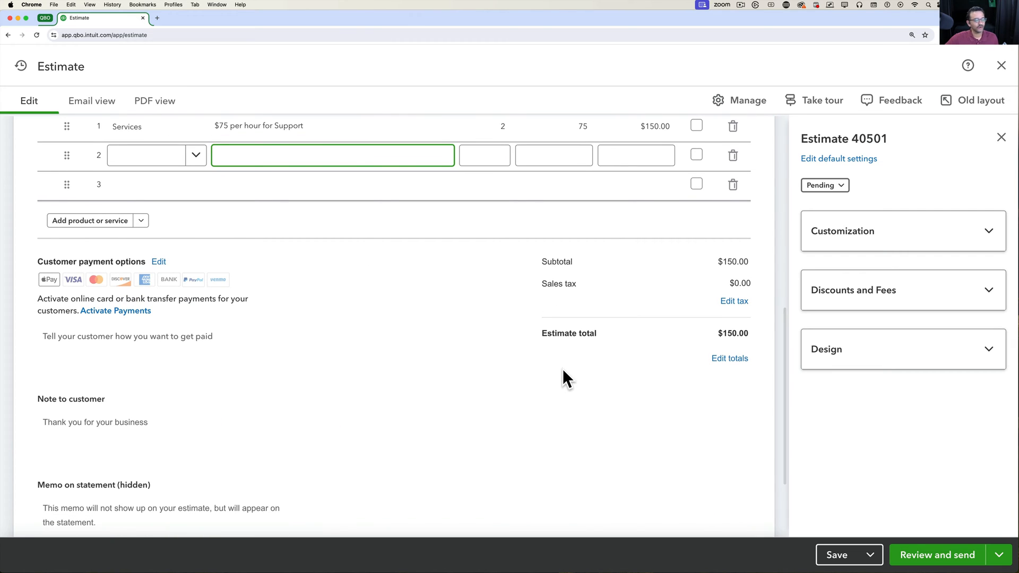
{"action": "left_click_drag", "start_coordinate": [716, 333], "coordinate": [752, 334]}
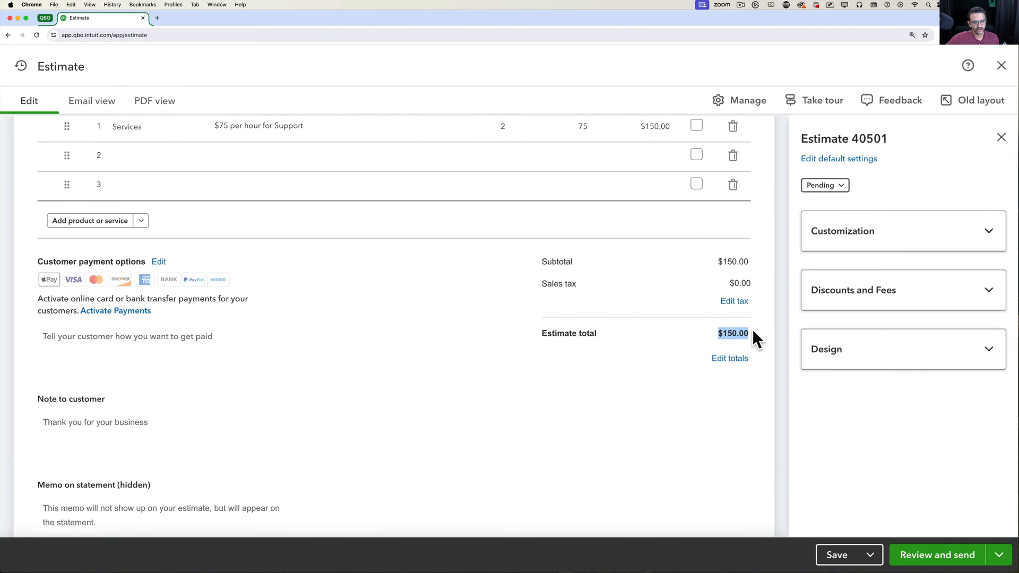
{"action": "left_click", "coordinate": [841, 555]}
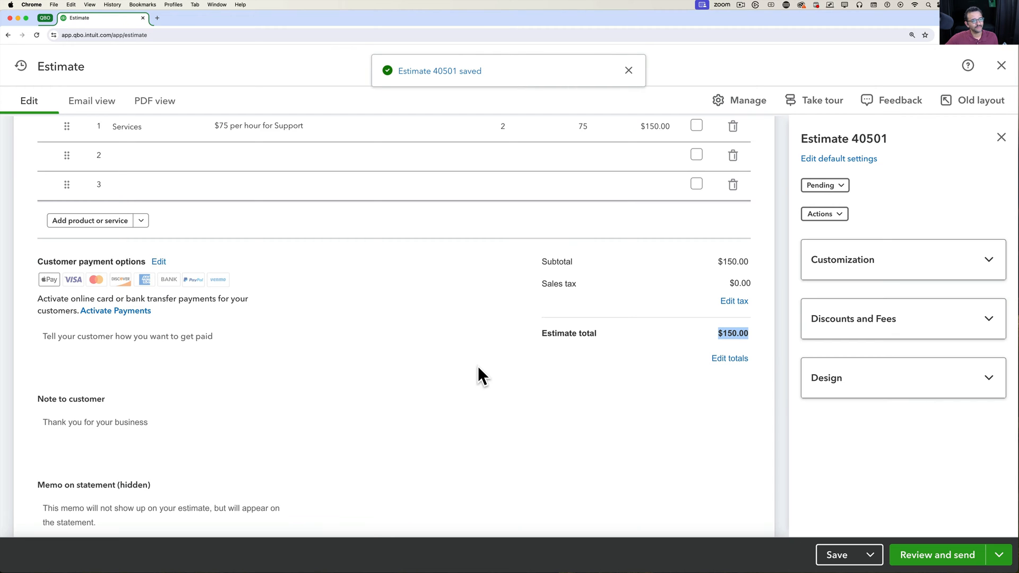
Step: Change the saved estimate's status to Accepted
{"action": "scroll", "coordinate": [478, 366], "scroll_direction": "up", "scroll_amount": 8}
{"action": "scroll", "coordinate": [477, 365], "scroll_direction": "up", "scroll_amount": 1}
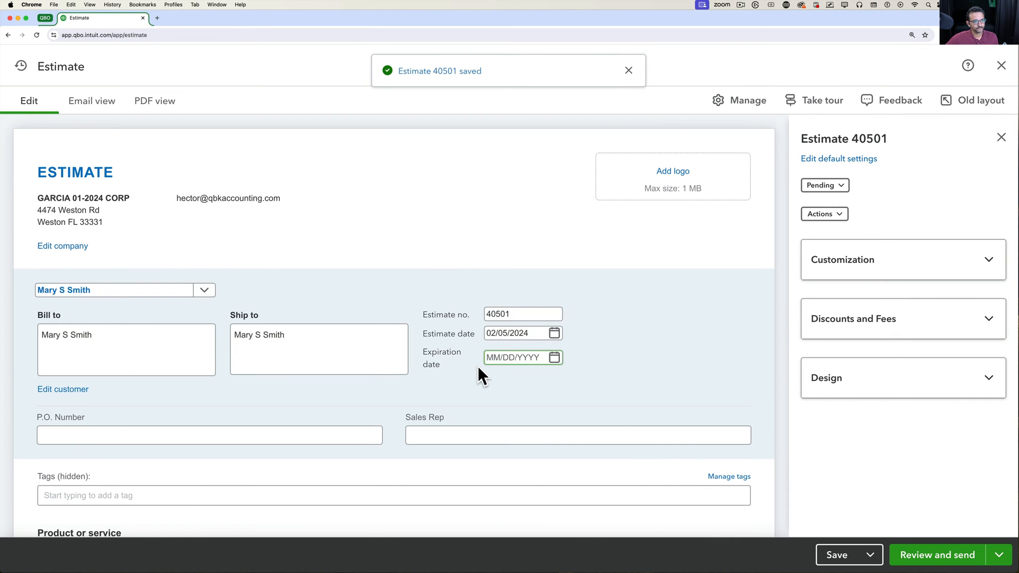
{"action": "left_click", "coordinate": [829, 187]}
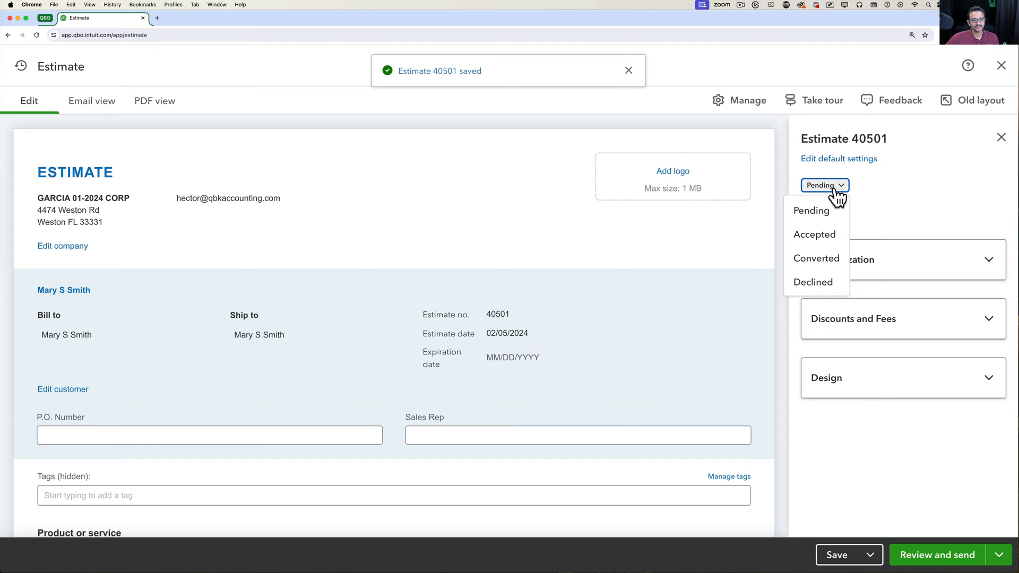
{"action": "left_click", "coordinate": [896, 190]}
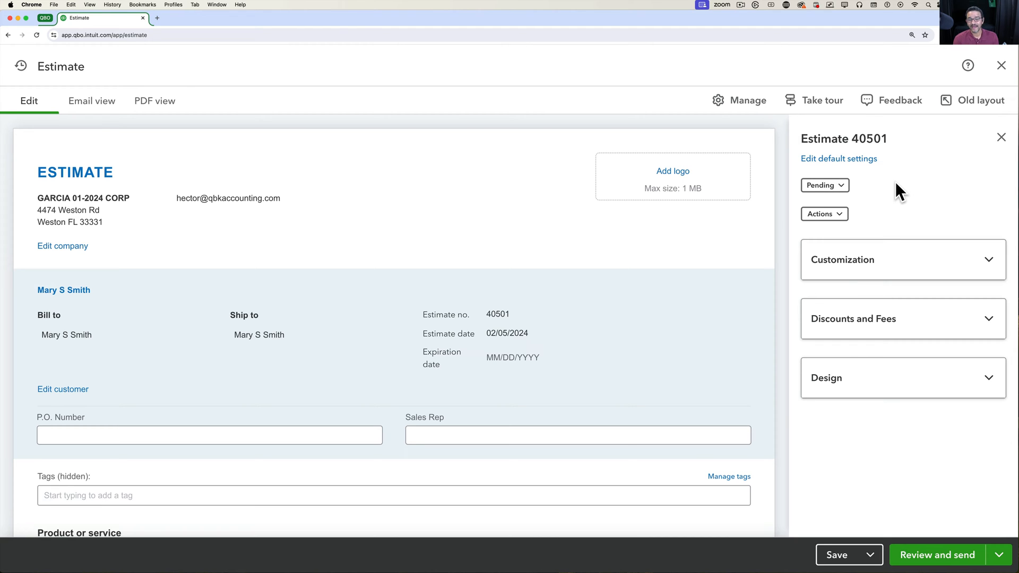
{"action": "left_click", "coordinate": [836, 187]}
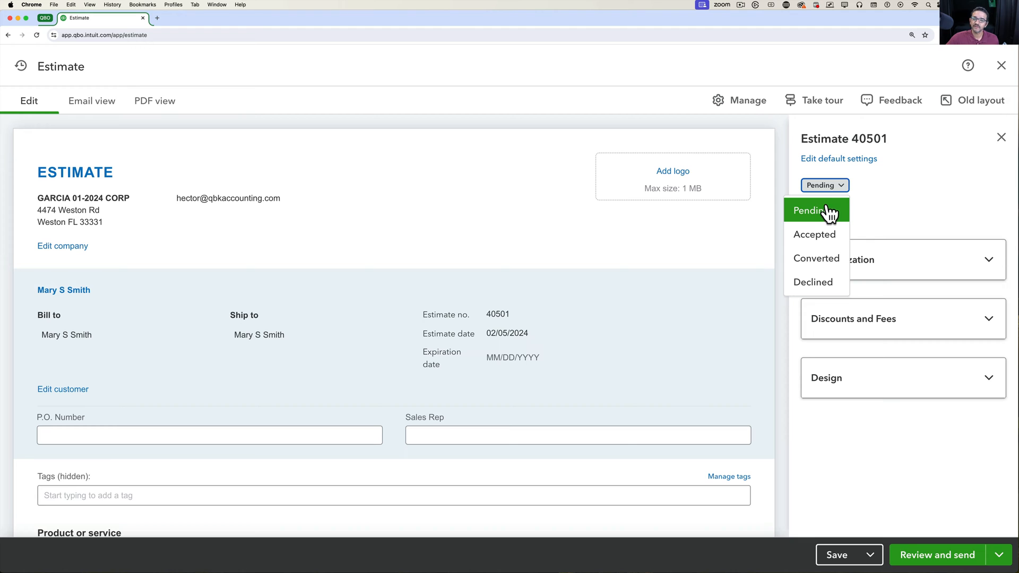
{"action": "left_click", "coordinate": [828, 234]}
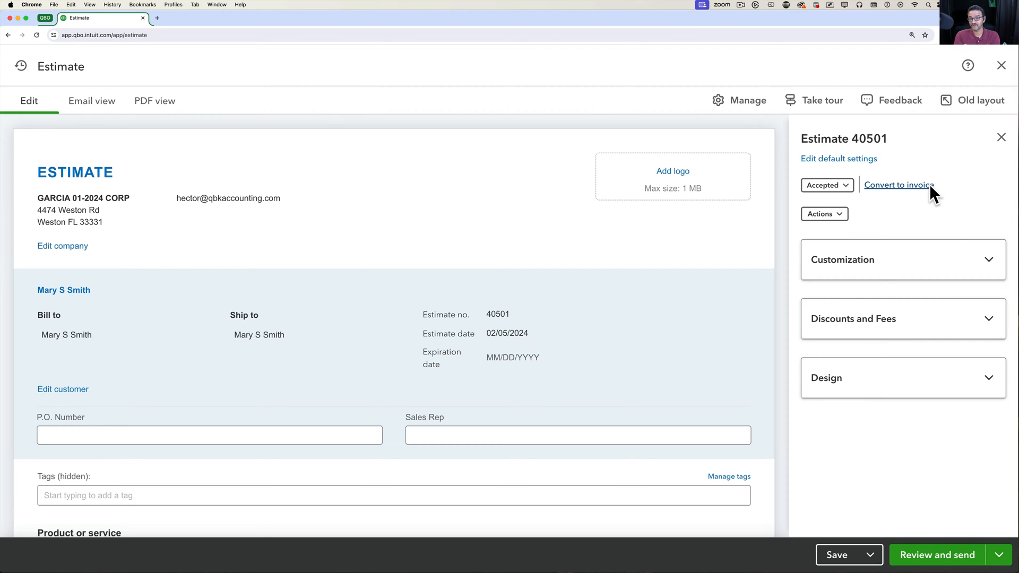
Step: Convert the accepted estimate to an invoice and check the line items carried over
{"action": "left_click", "coordinate": [916, 185]}
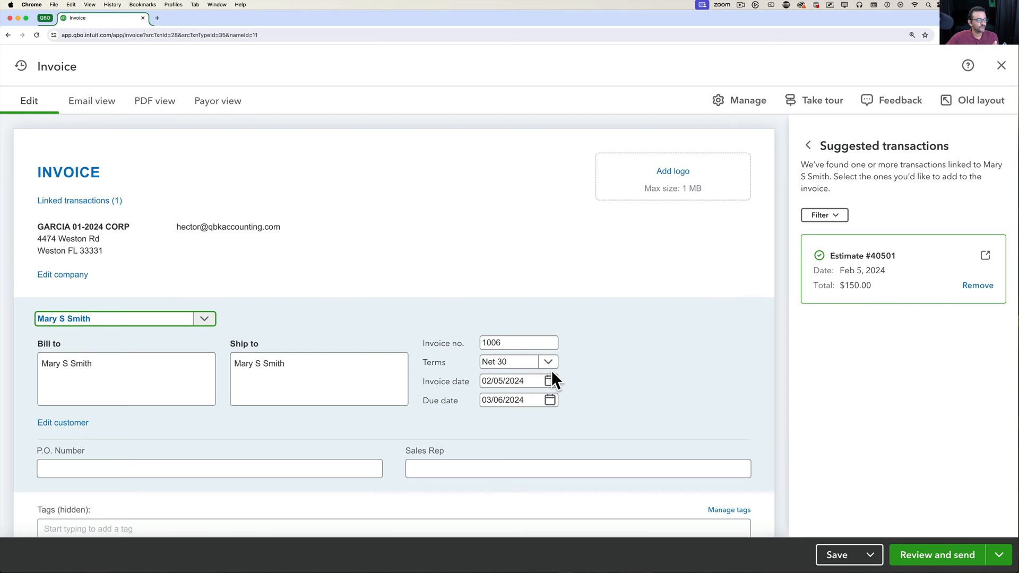
{"action": "scroll", "coordinate": [492, 405], "scroll_direction": "down", "scroll_amount": 3}
{"action": "left_click", "coordinate": [333, 389]}
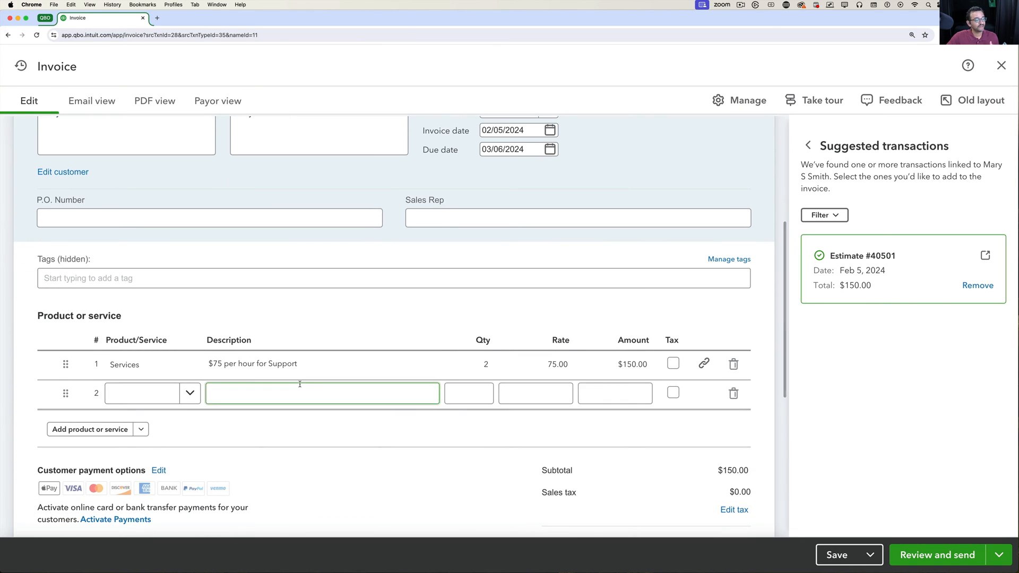
Step: Set the quantity of the Services line on the invoice to 3
{"action": "left_click", "coordinate": [289, 361]}
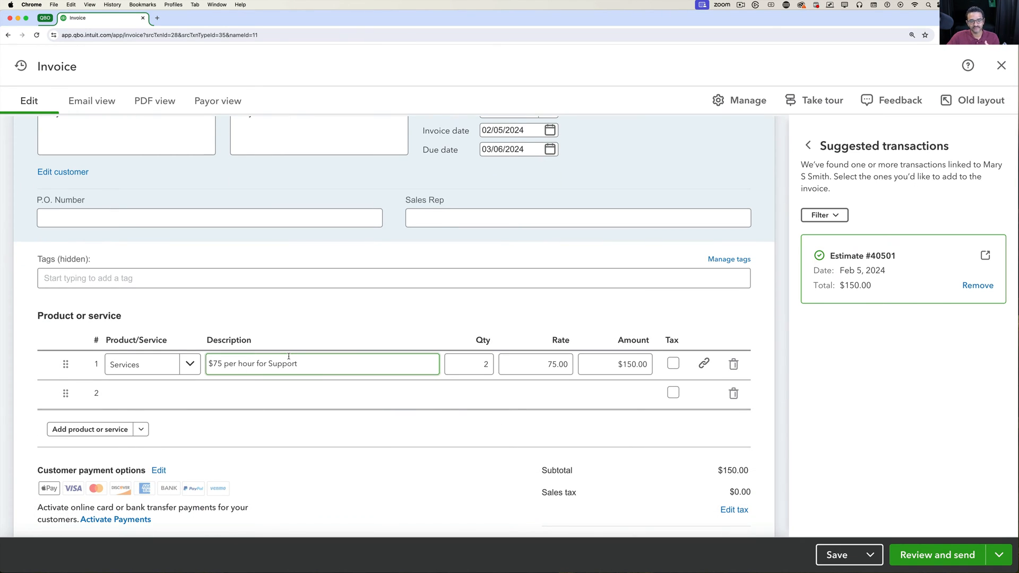
{"action": "left_click", "coordinate": [516, 369]}
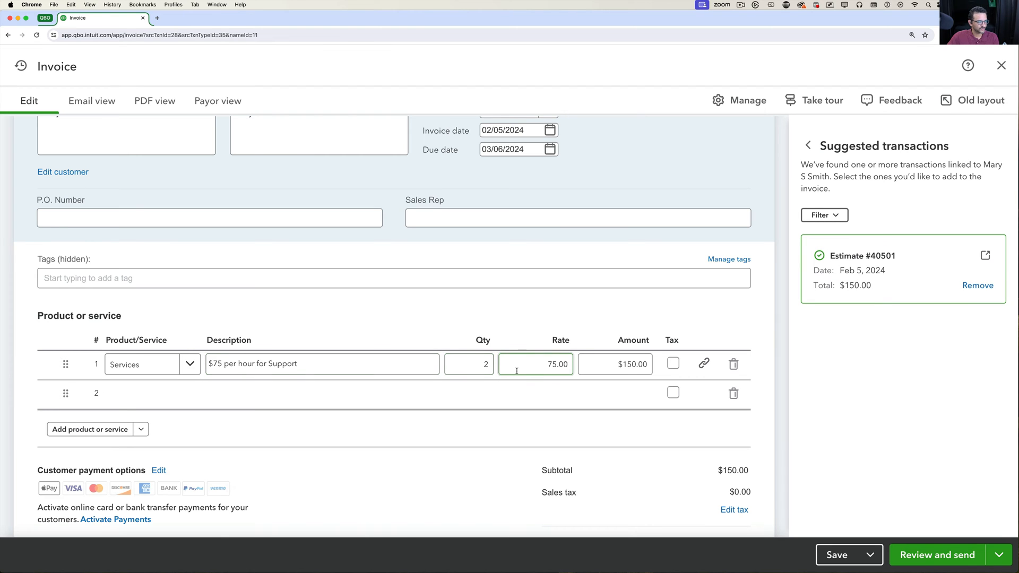
{"action": "scroll", "coordinate": [516, 368], "scroll_direction": "down", "scroll_amount": 2}
{"action": "scroll", "coordinate": [517, 369], "scroll_direction": "down", "scroll_amount": 2}
{"action": "scroll", "coordinate": [517, 370], "scroll_direction": "up", "scroll_amount": 4}
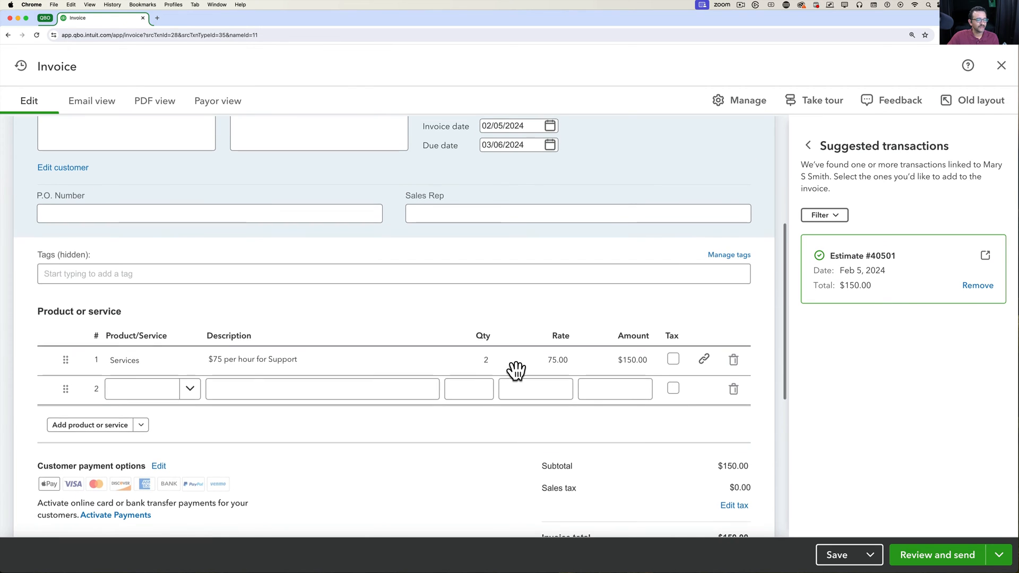
{"action": "left_click", "coordinate": [482, 361]}
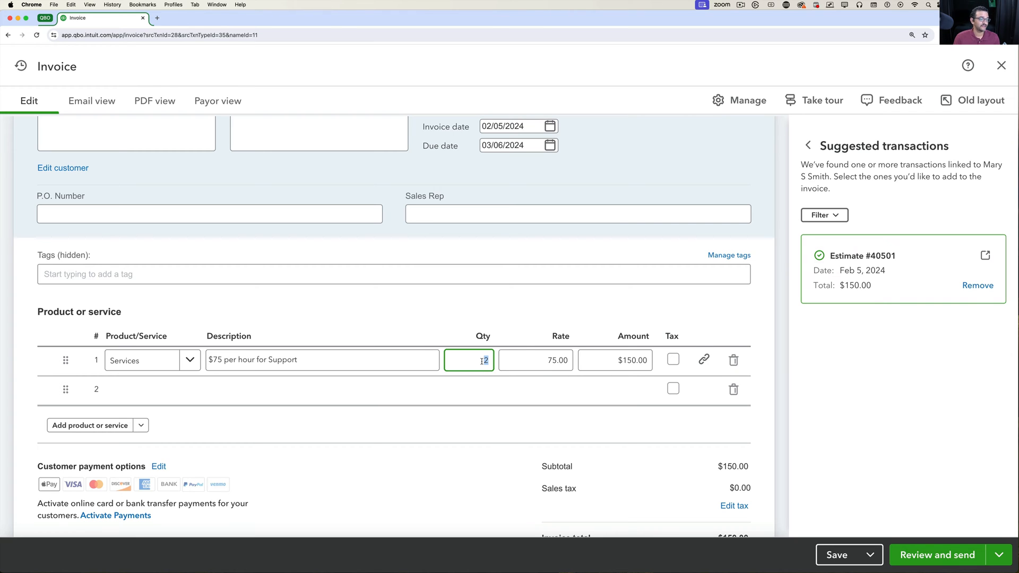
{"action": "type", "text": "3"}
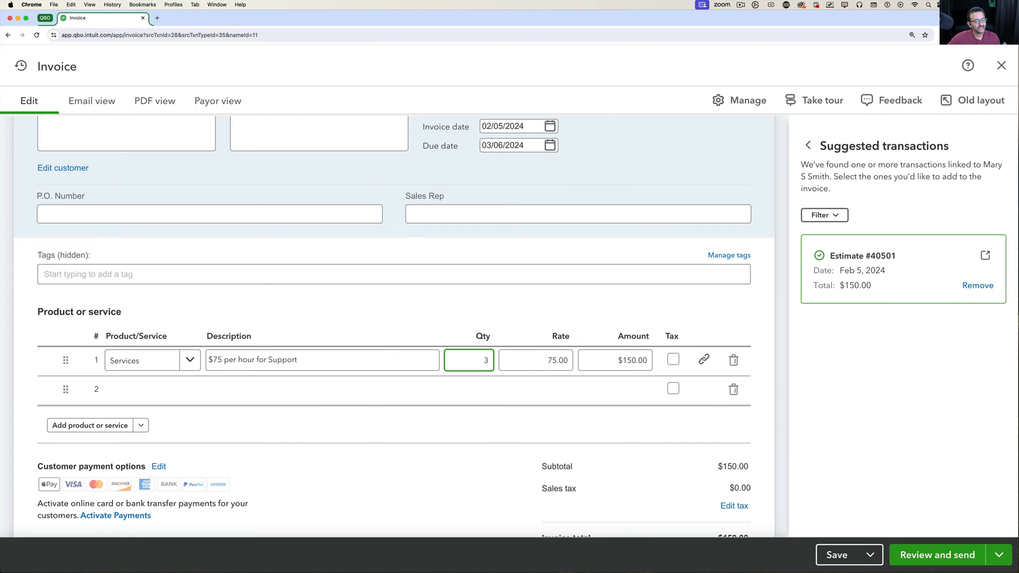
{"action": "left_click", "coordinate": [521, 363]}
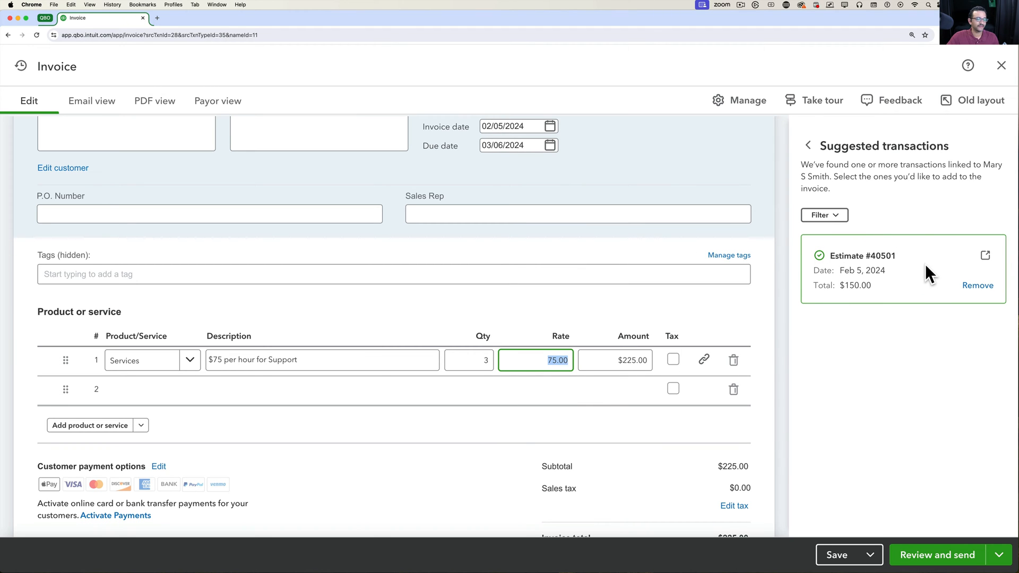
Step: Set the invoice date to 02/07/2024 and check the due date
{"action": "scroll", "coordinate": [215, 251], "scroll_direction": "up", "scroll_amount": 5}
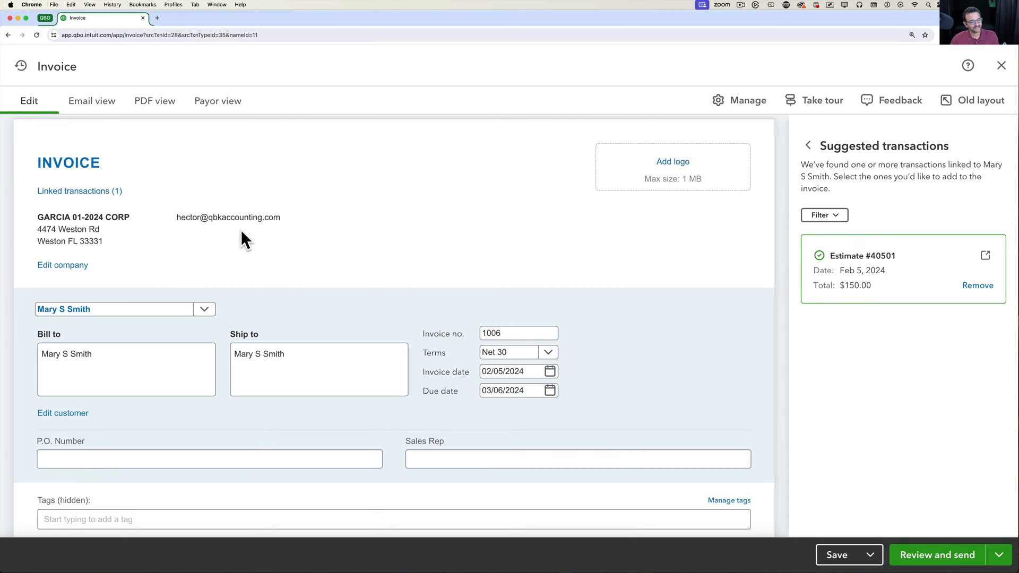
{"action": "scroll", "coordinate": [609, 357], "scroll_direction": "down", "scroll_amount": 3}
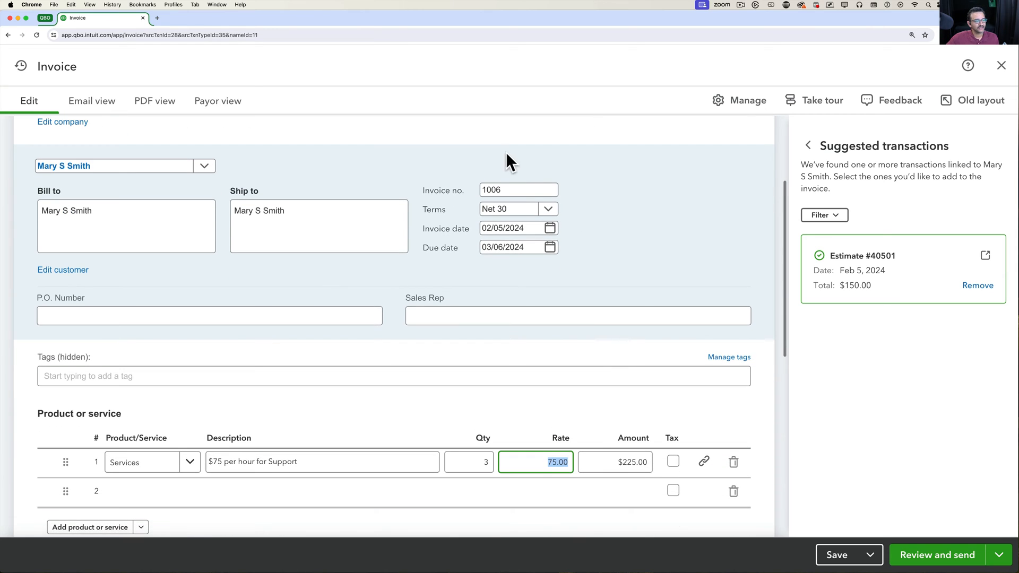
{"action": "left_click", "coordinate": [525, 187]}
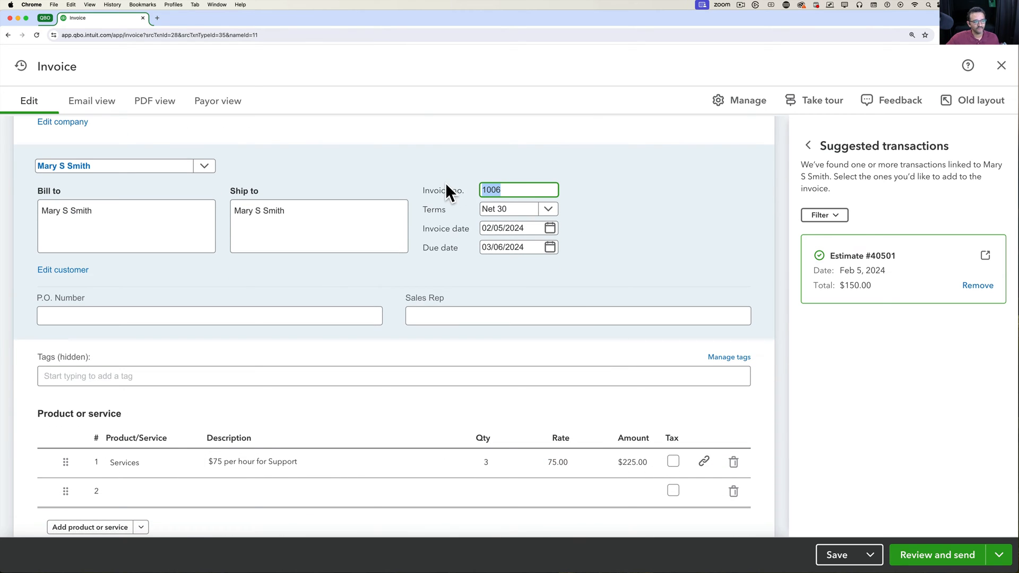
{"action": "left_click", "coordinate": [529, 227]}
{"action": "left_click", "coordinate": [552, 229]}
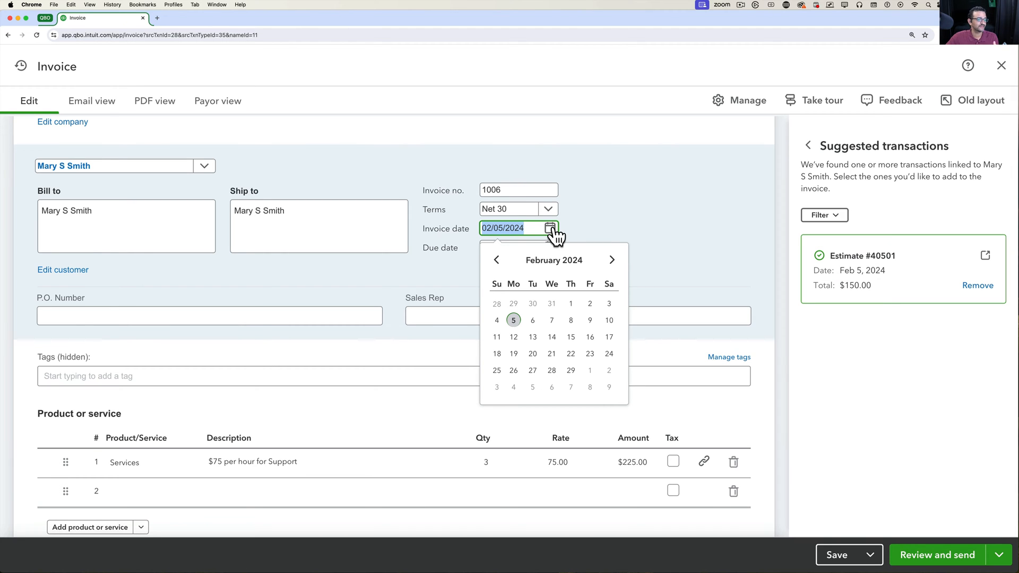
{"action": "left_click", "coordinate": [555, 318]}
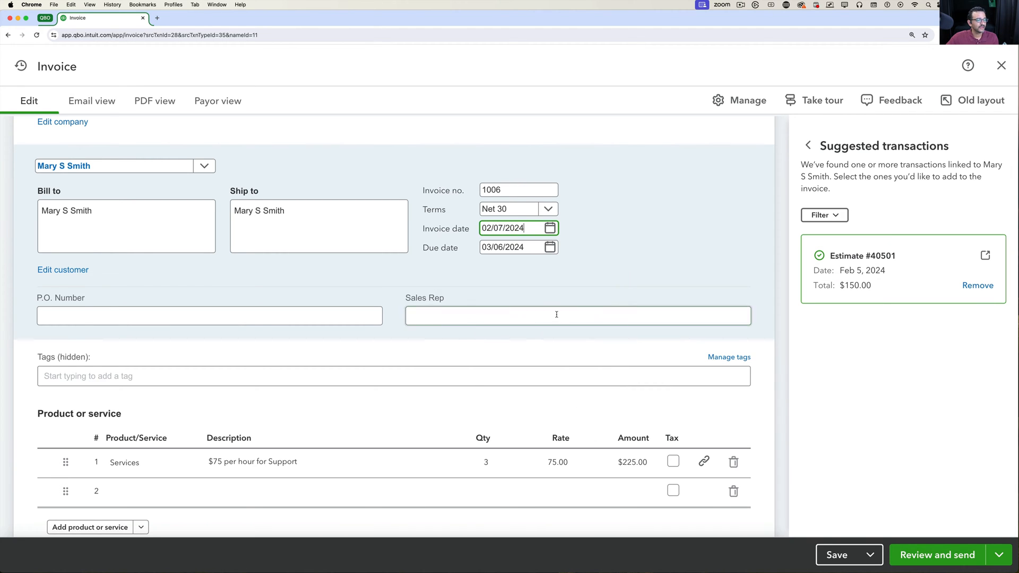
{"action": "left_click", "coordinate": [551, 250]}
{"action": "left_click", "coordinate": [552, 255]}
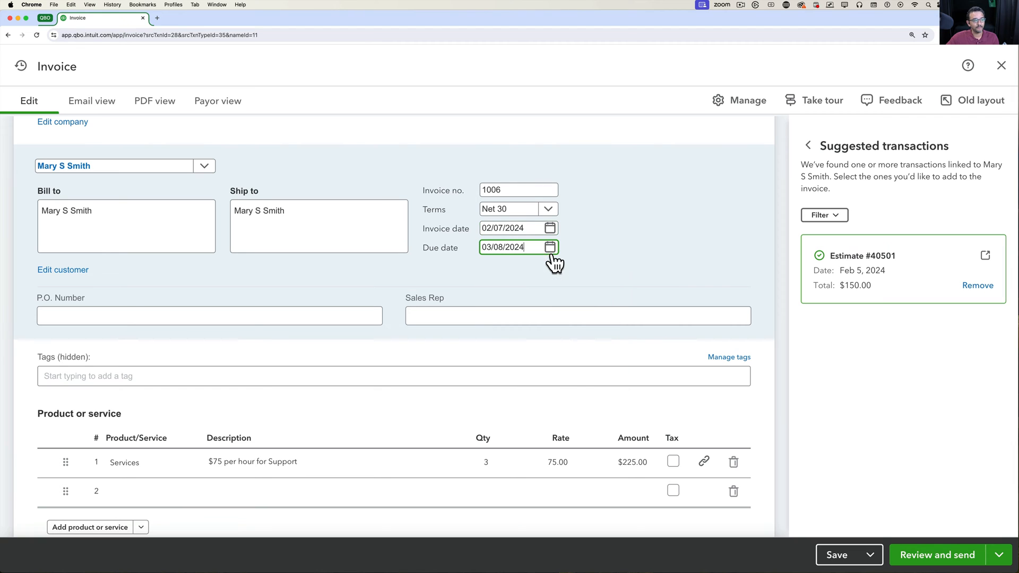
Step: Try Net 15 as the invoice's payment terms, settling on Net 60
{"action": "left_click", "coordinate": [548, 210]}
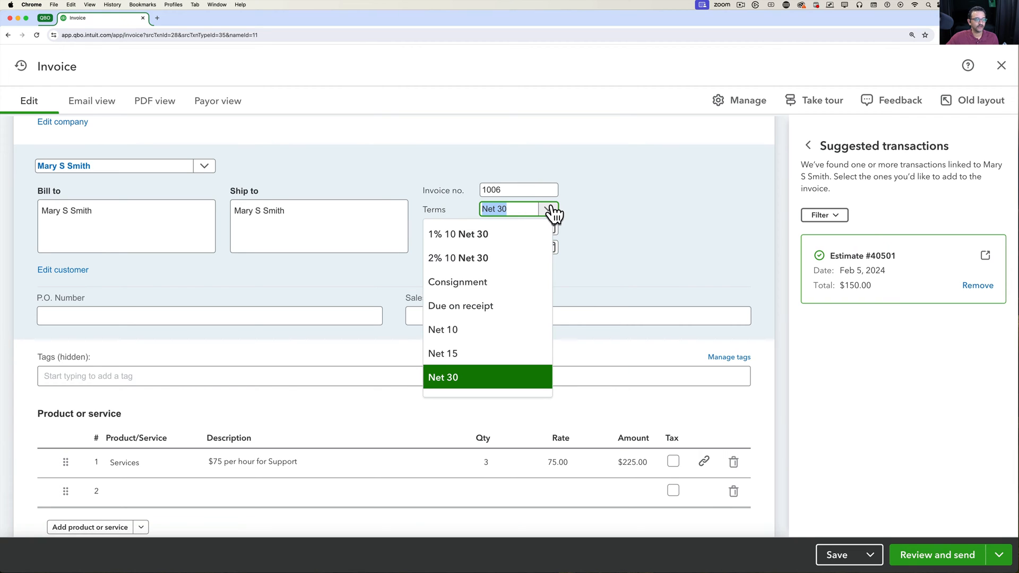
{"action": "left_click", "coordinate": [480, 353]}
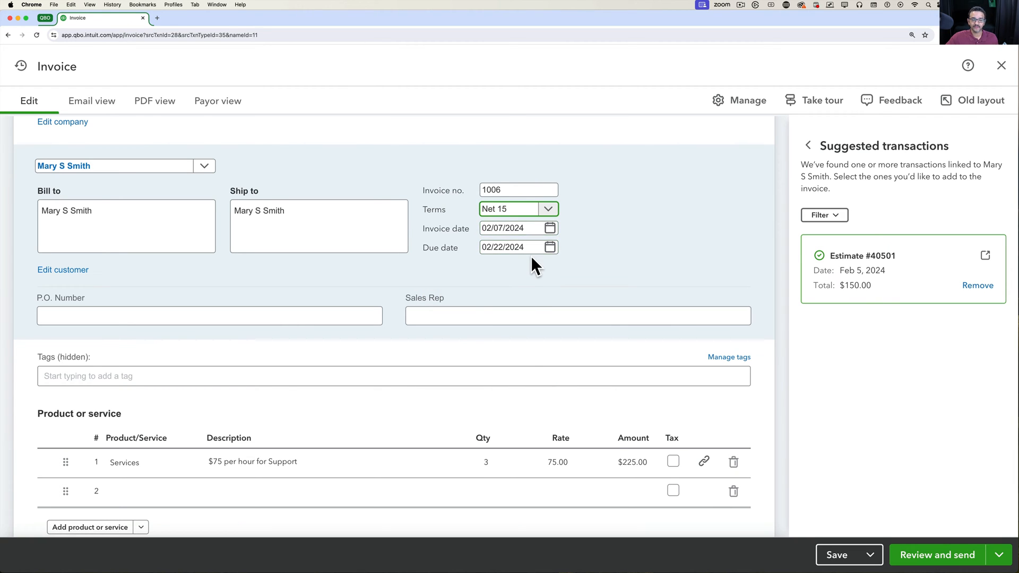
{"action": "left_click", "coordinate": [548, 216]}
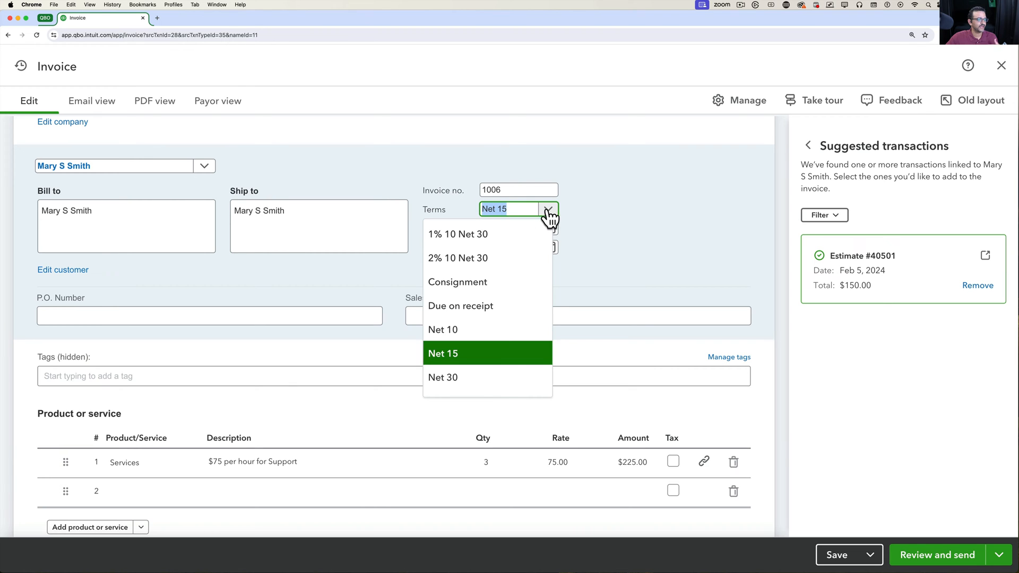
{"action": "left_click", "coordinate": [494, 383]}
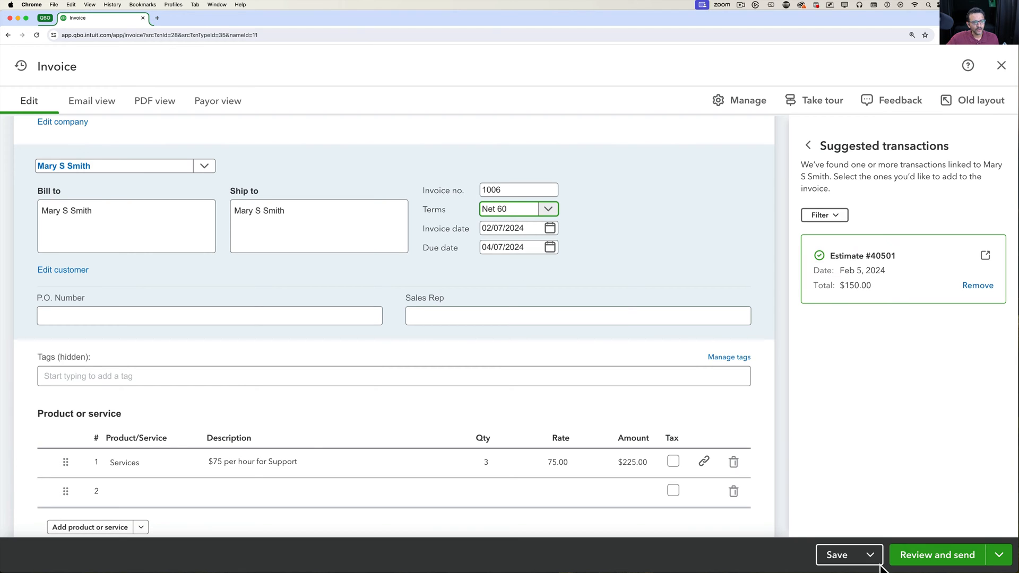
Step: Review the invoice's email preview and close it without sending
{"action": "left_click", "coordinate": [946, 552]}
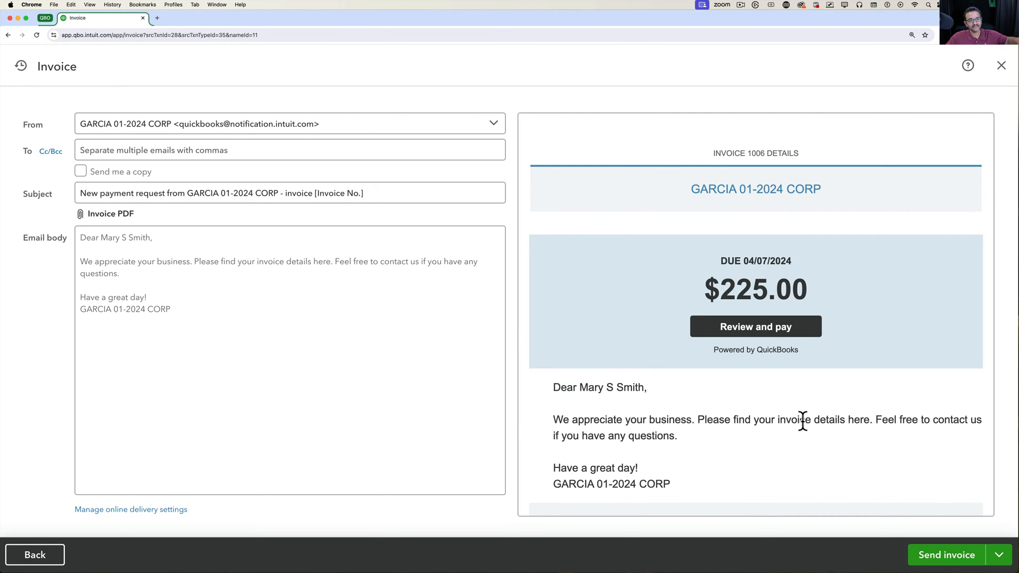
{"action": "left_click", "coordinate": [1001, 65]}
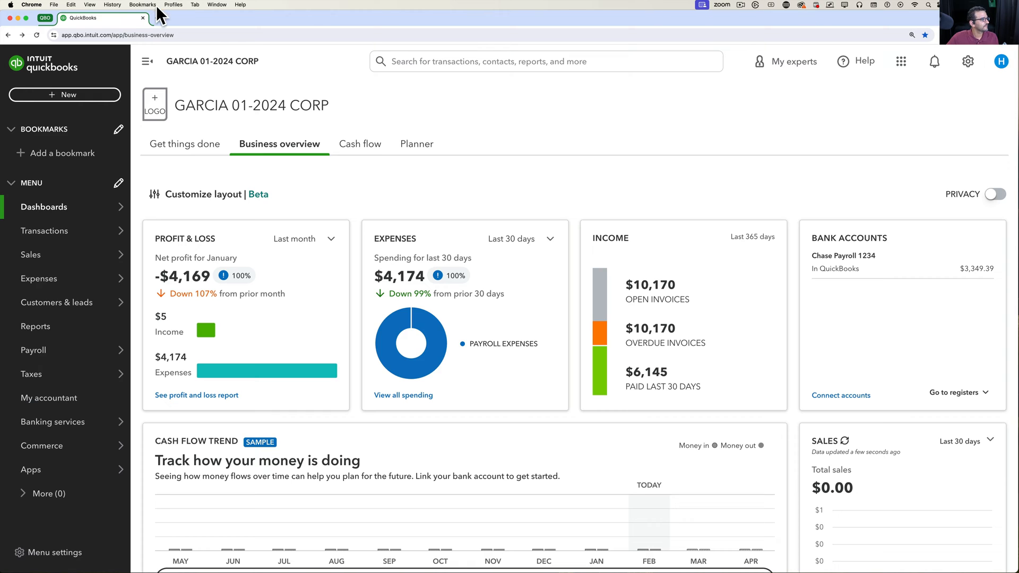
Step: Create a new invoice and choose Customer A as its customer
{"action": "left_click", "coordinate": [57, 94]}
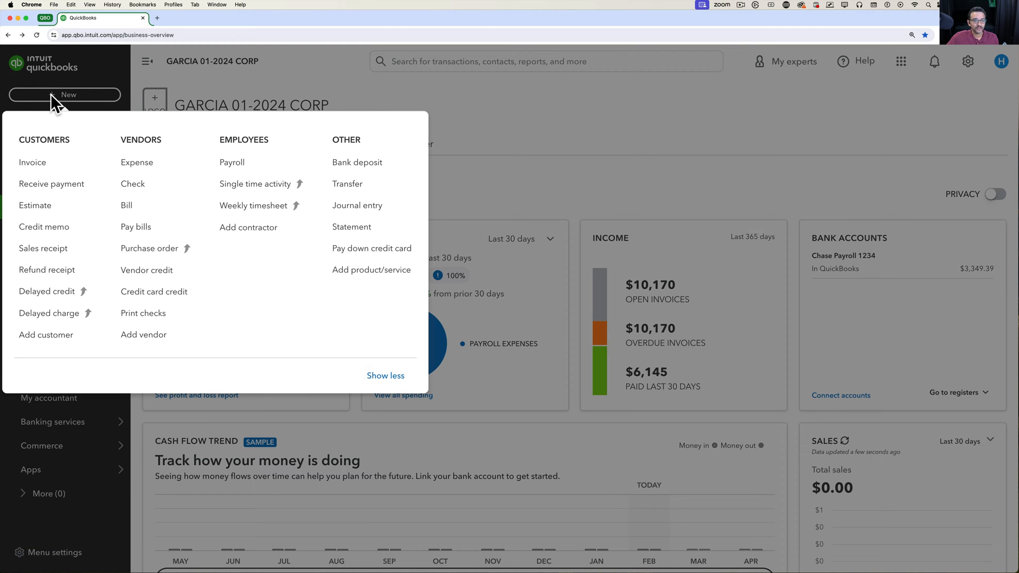
{"action": "left_click", "coordinate": [31, 164]}
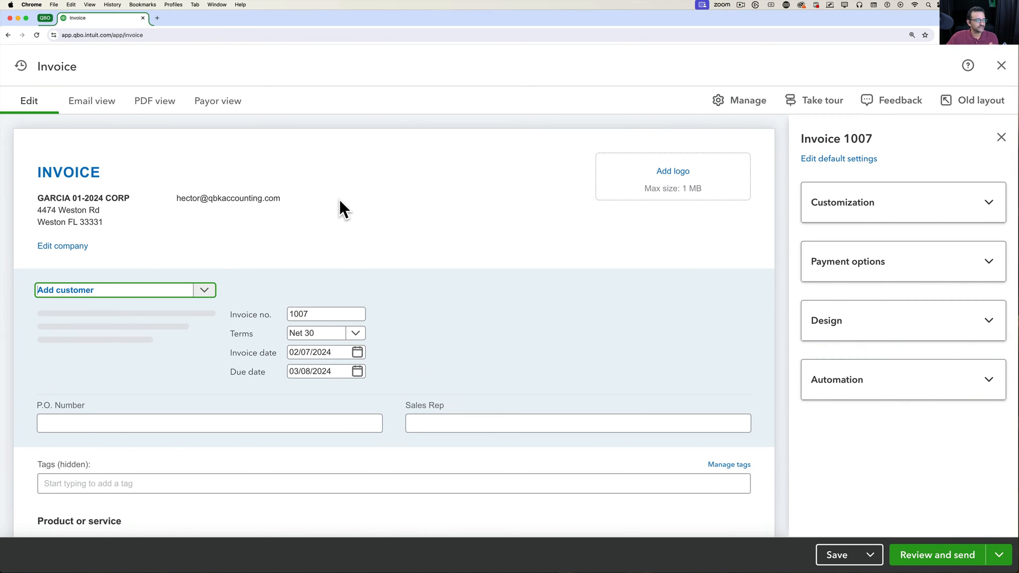
{"action": "left_click", "coordinate": [205, 291]}
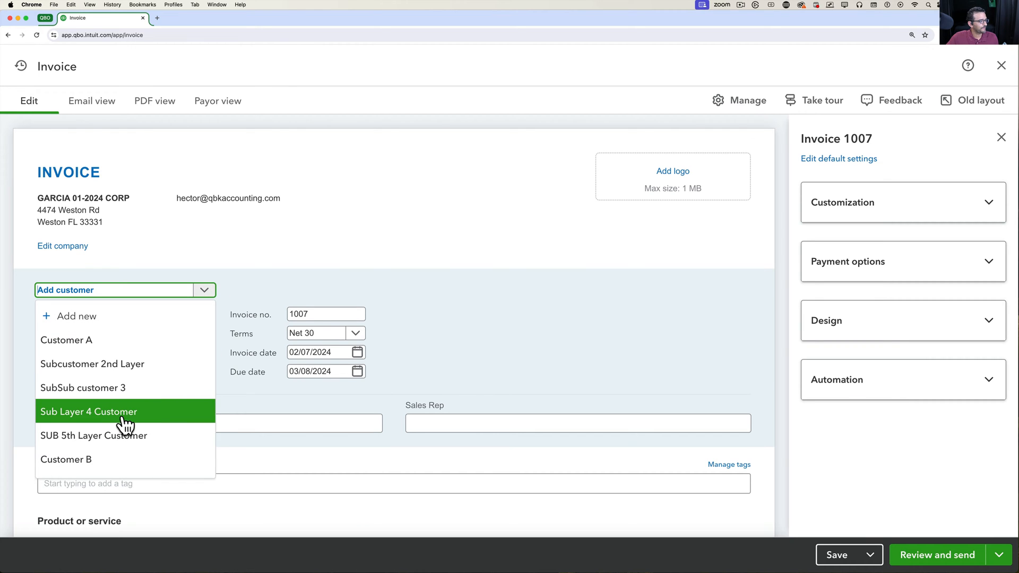
{"action": "scroll", "coordinate": [126, 426], "scroll_direction": "down", "scroll_amount": 1}
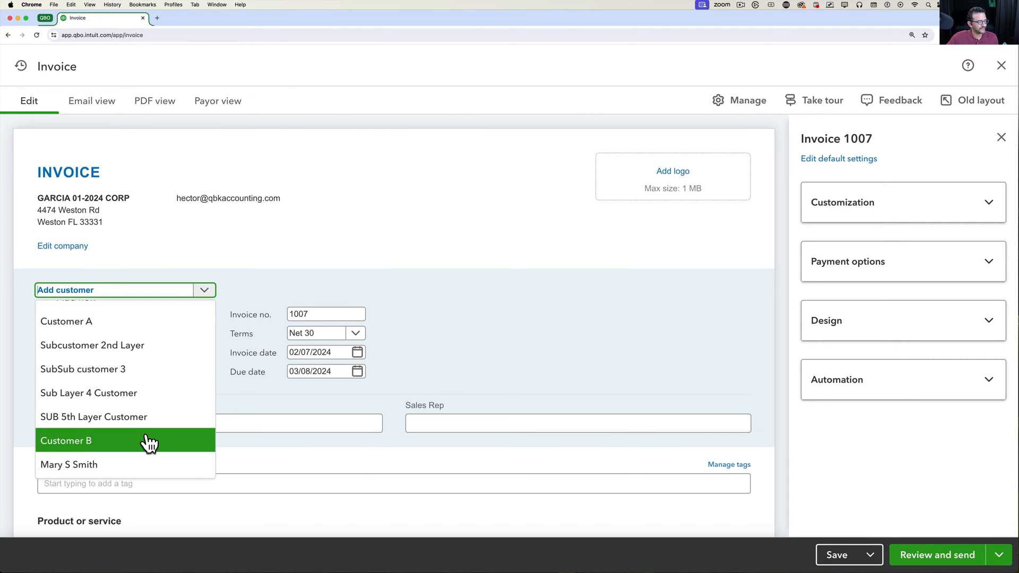
{"action": "scroll", "coordinate": [144, 440], "scroll_direction": "up", "scroll_amount": 1}
{"action": "left_click", "coordinate": [82, 339]}
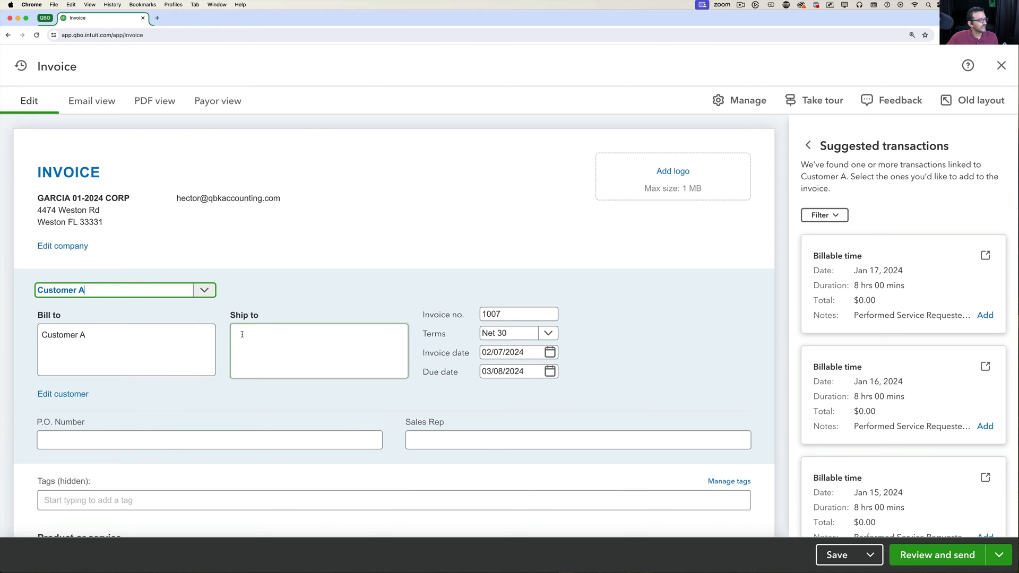
Step: Add Services as the first line item with the description "Hourly Support - Level 2 Tech"
{"action": "scroll", "coordinate": [242, 353], "scroll_direction": "down", "scroll_amount": 5}
{"action": "left_click", "coordinate": [193, 330]}
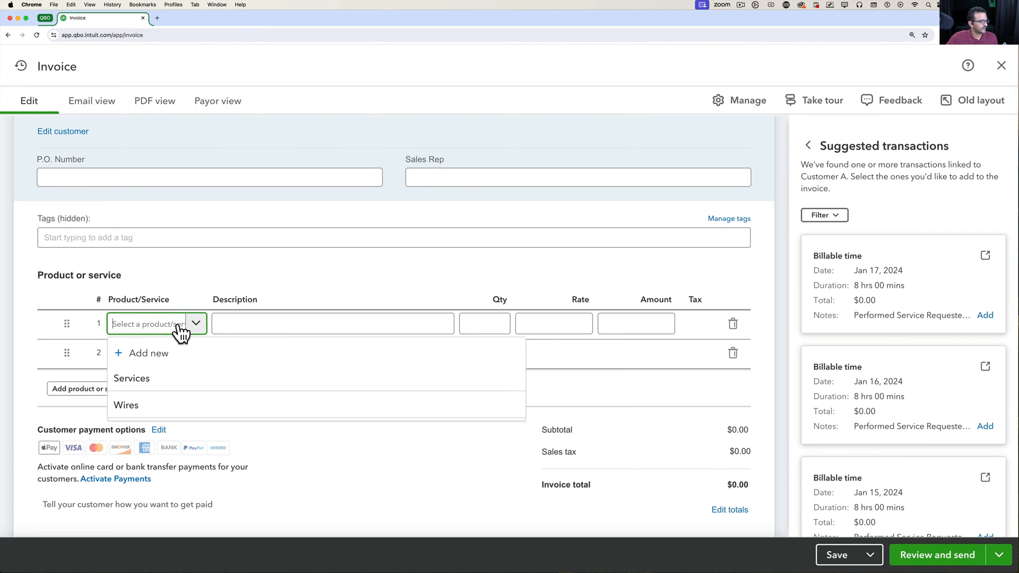
{"action": "left_click", "coordinate": [154, 383]}
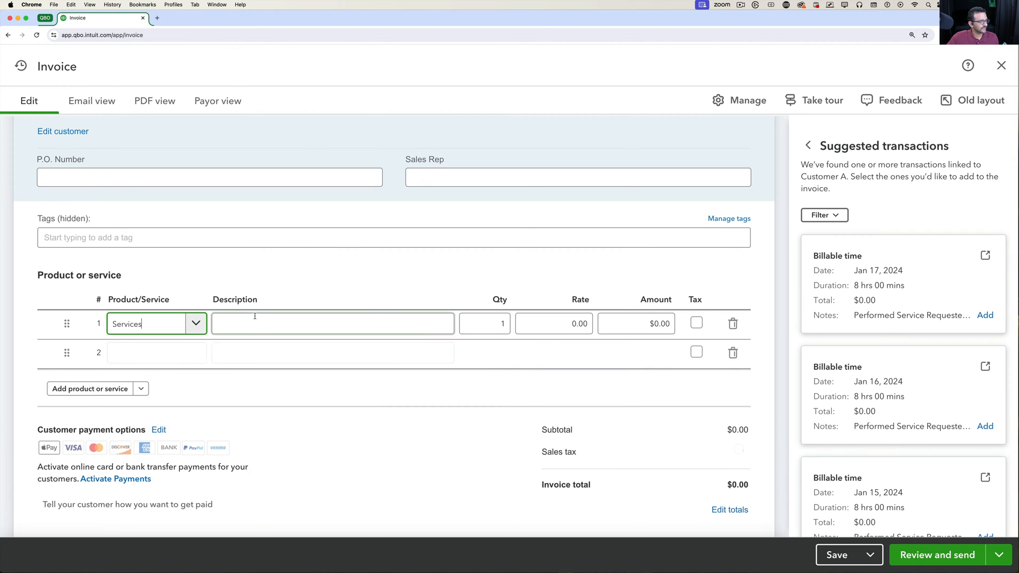
{"action": "left_click", "coordinate": [255, 316]}
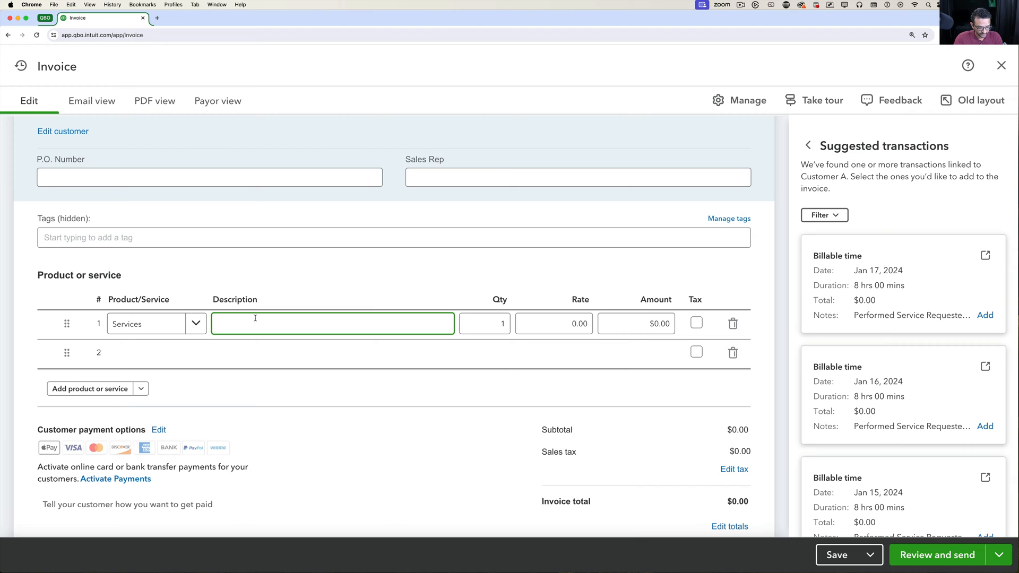
{"action": "type", "text": "Hourly Support - LEvel 2 Tech"}
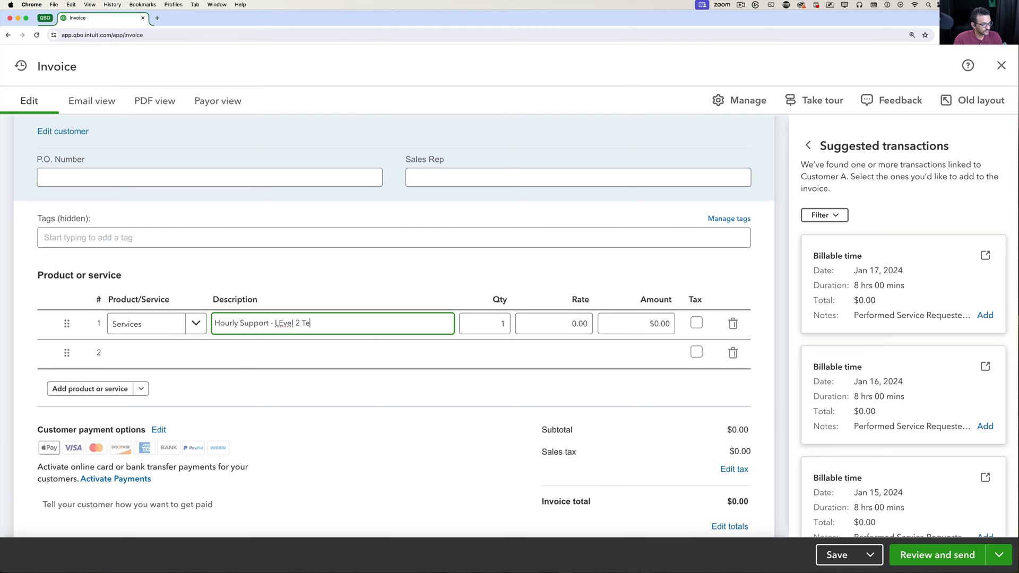
{"action": "left_click", "coordinate": [292, 351]}
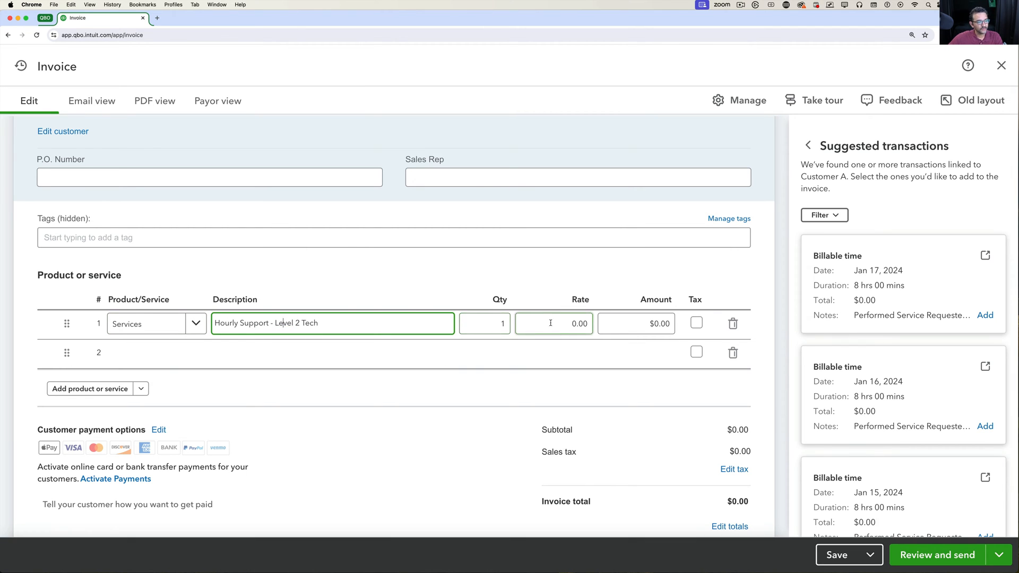
Step: Set the Services line's quantity to 3 and its rate to $100
{"action": "left_click", "coordinate": [495, 322]}
{"action": "type", "text": "3"}
{"action": "key", "text": "Tab"}
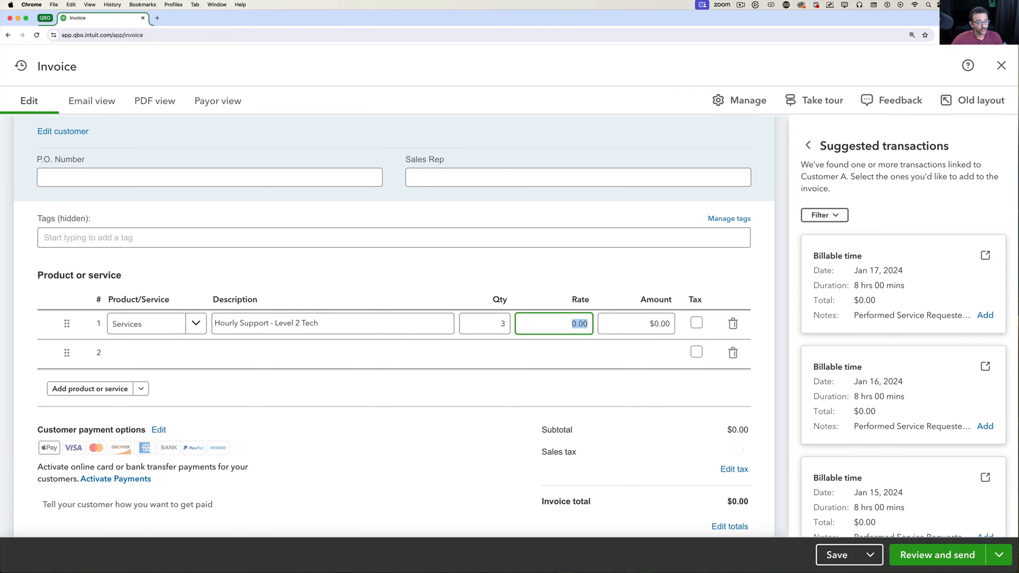
{"action": "type", "text": "$100"}
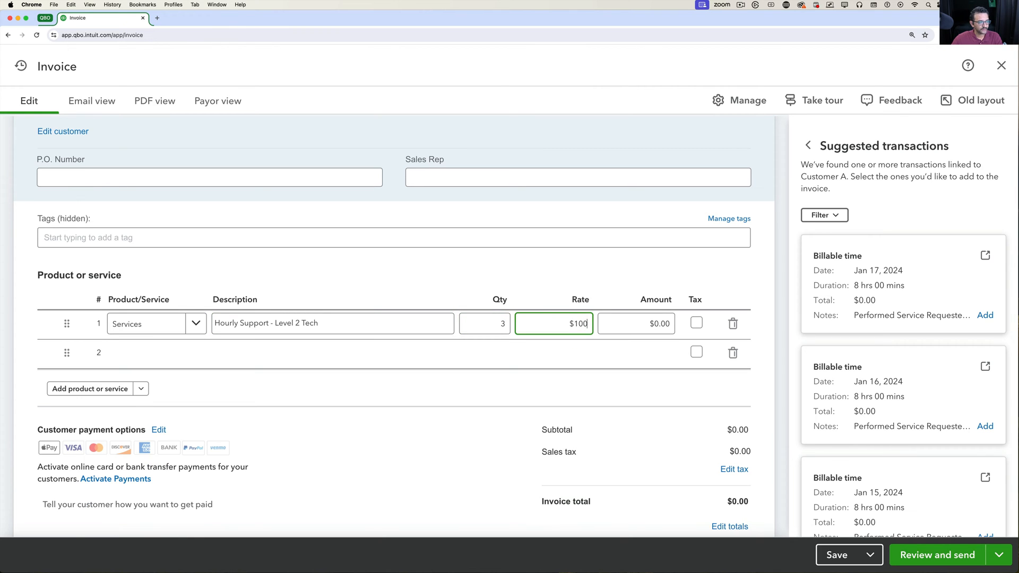
{"action": "key", "text": "Tab"}
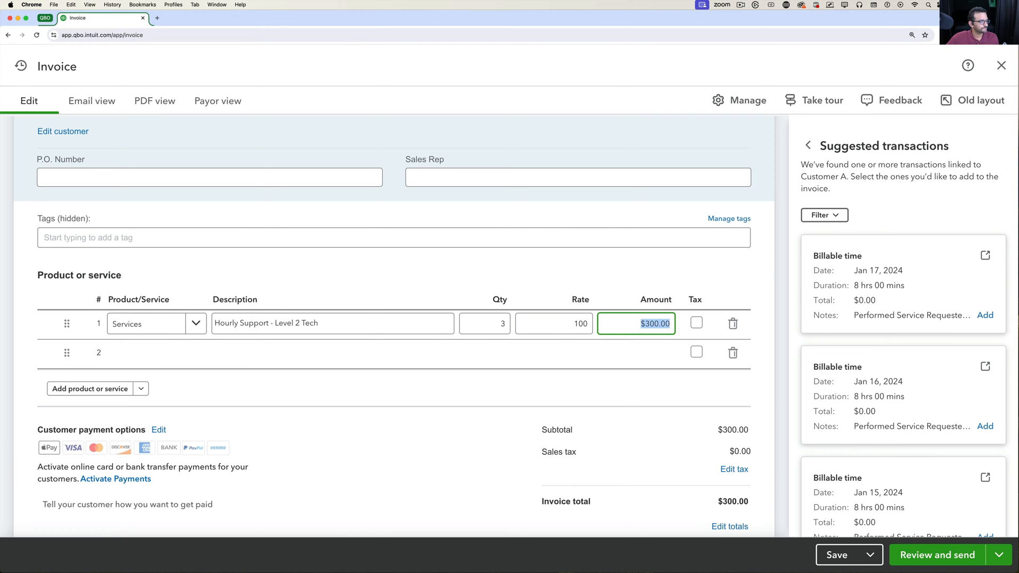
Step: Add Wires as the second line item with the description "Misc Cables", keeping quantity 1
{"action": "left_click", "coordinate": [205, 359]}
{"action": "left_click", "coordinate": [201, 357]}
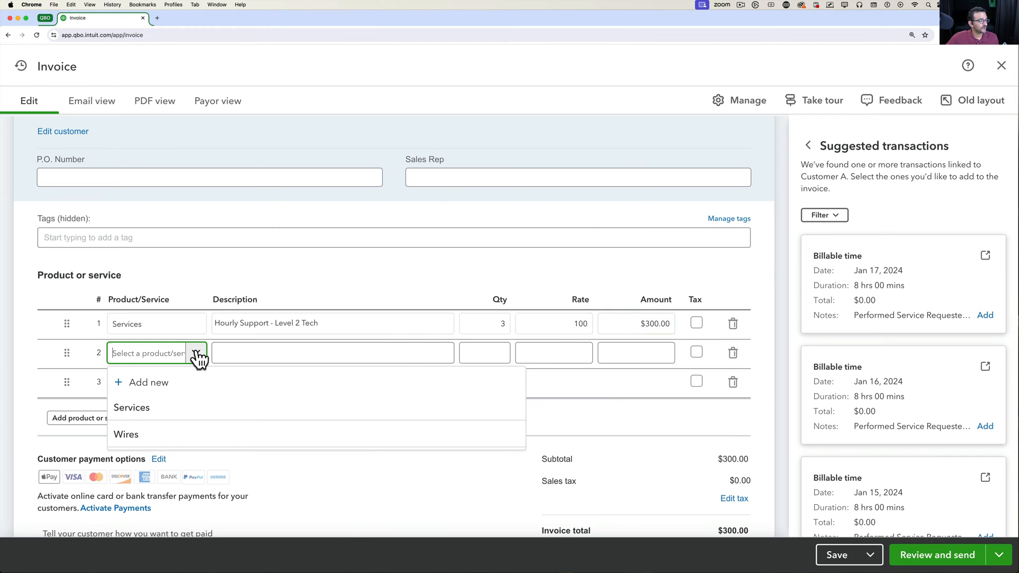
{"action": "left_click", "coordinate": [143, 438]}
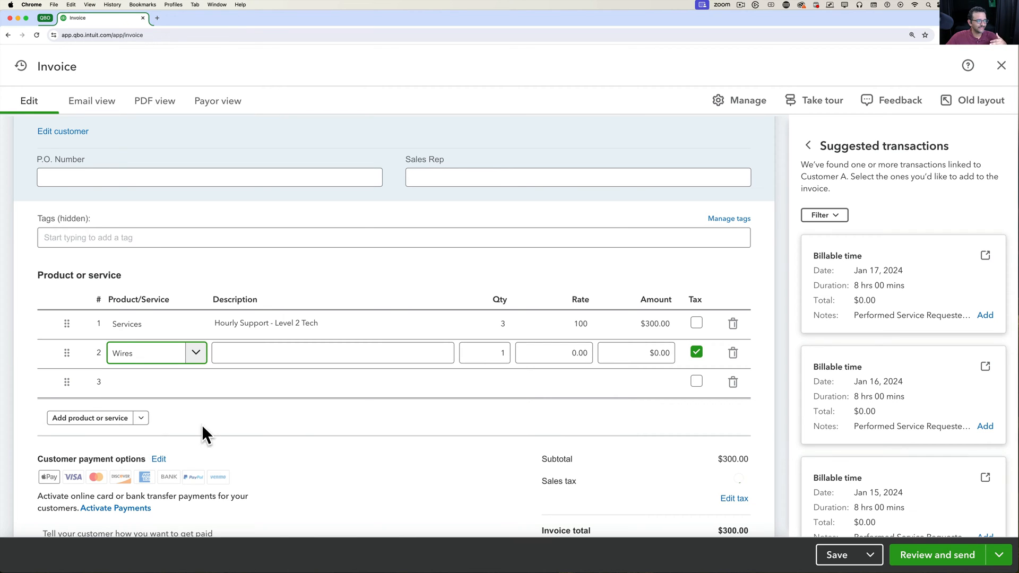
{"action": "left_click", "coordinate": [283, 362]}
{"action": "type", "text": "Misc Cables"}
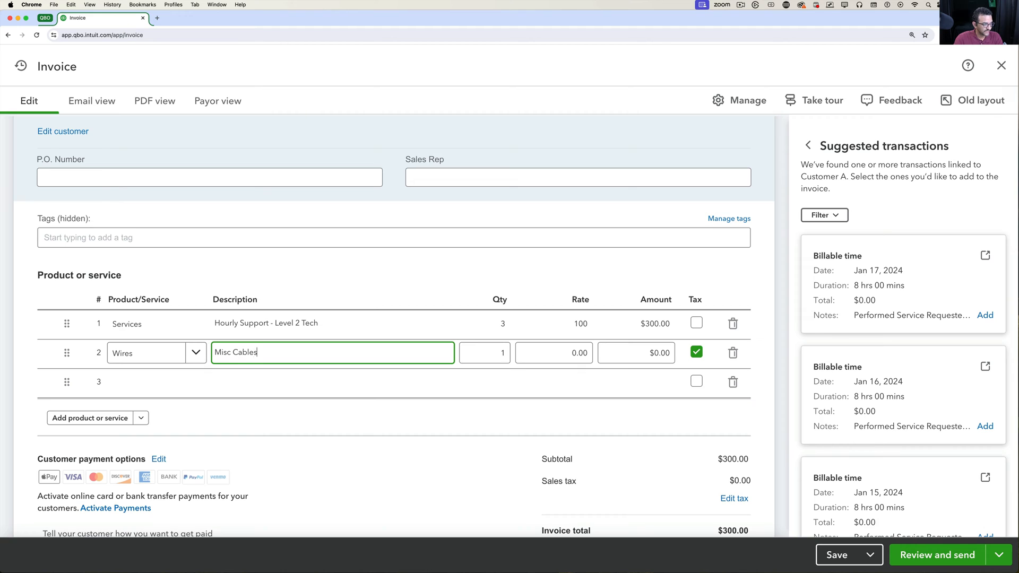
{"action": "key", "text": "Tab"}
{"action": "key", "text": "Tab"}
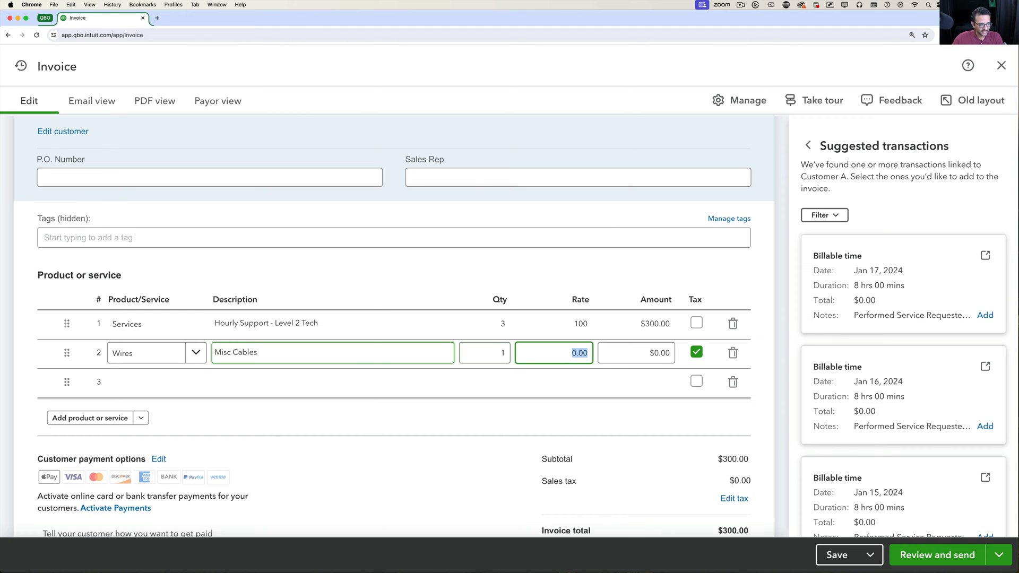
Step: Set the rate of the Wires line to $25
{"action": "type", "text": "25"}
{"action": "key", "text": "Tab"}
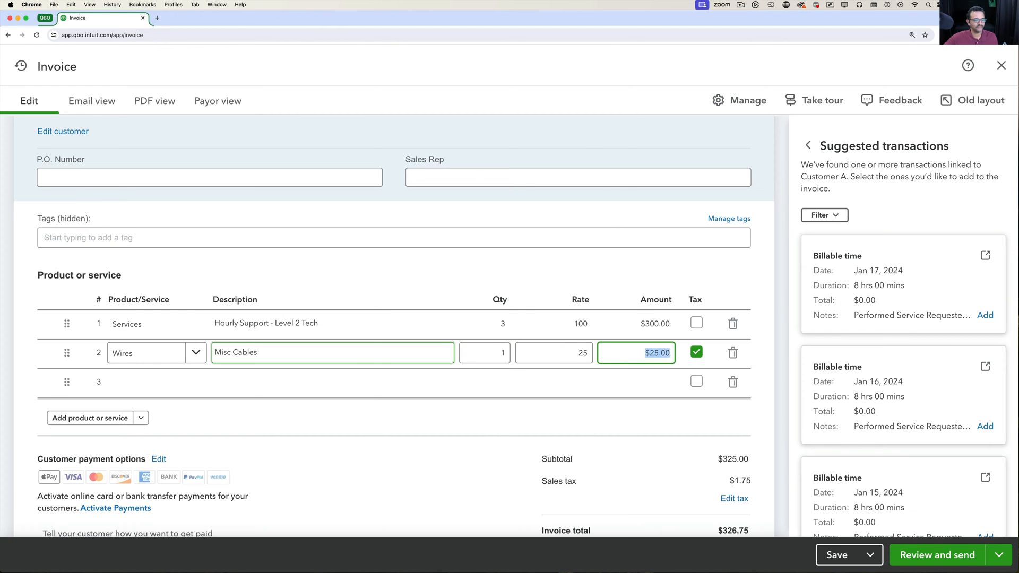
{"action": "left_click", "coordinate": [481, 398]}
{"action": "scroll", "coordinate": [692, 447], "scroll_direction": "down", "scroll_amount": 2}
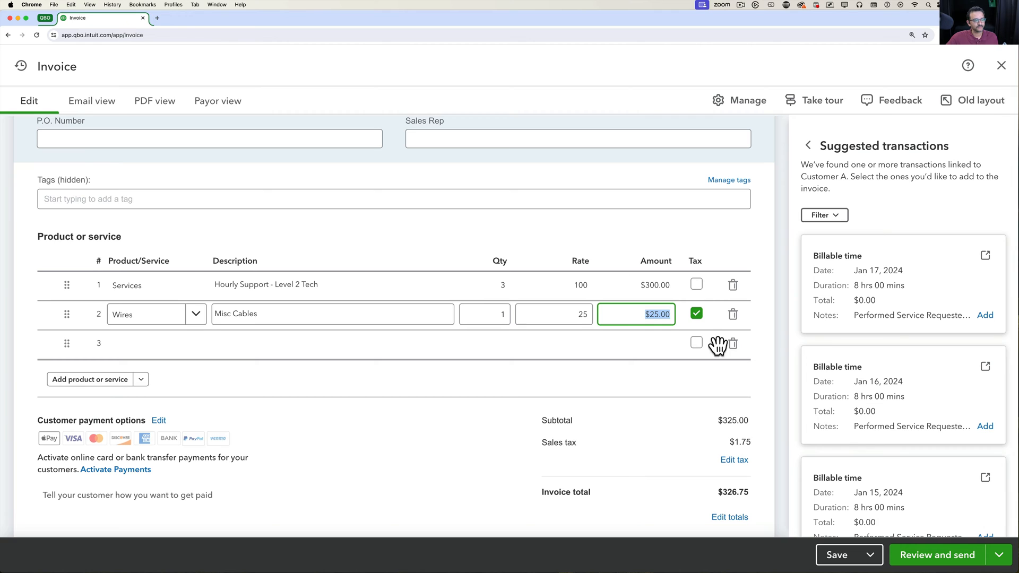
Step: Try charging sales tax on the Services line, and remove tax from both the Wires and Services lines
{"action": "left_click", "coordinate": [698, 287]}
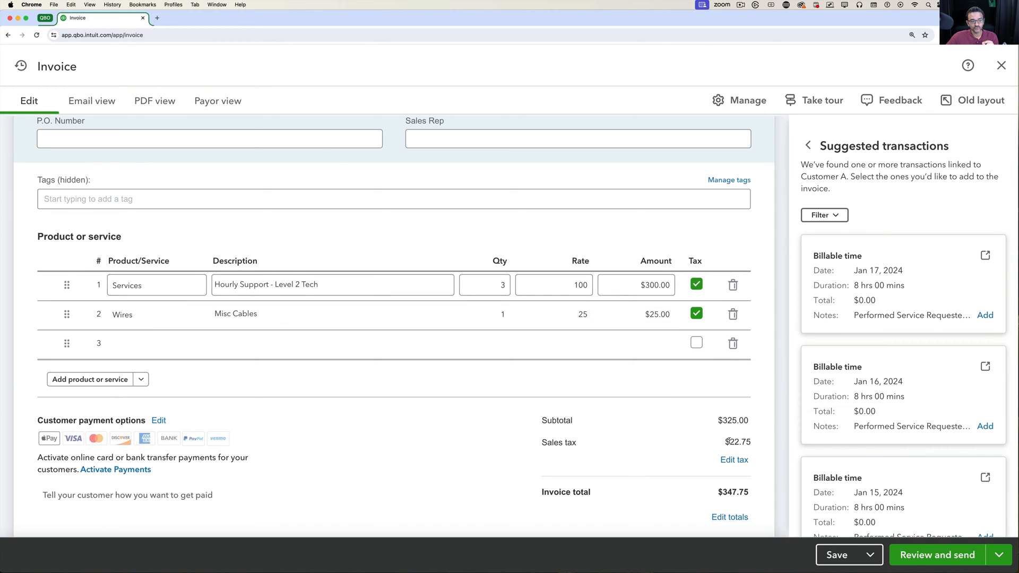
{"action": "left_click_drag", "start_coordinate": [730, 441], "coordinate": [749, 441]}
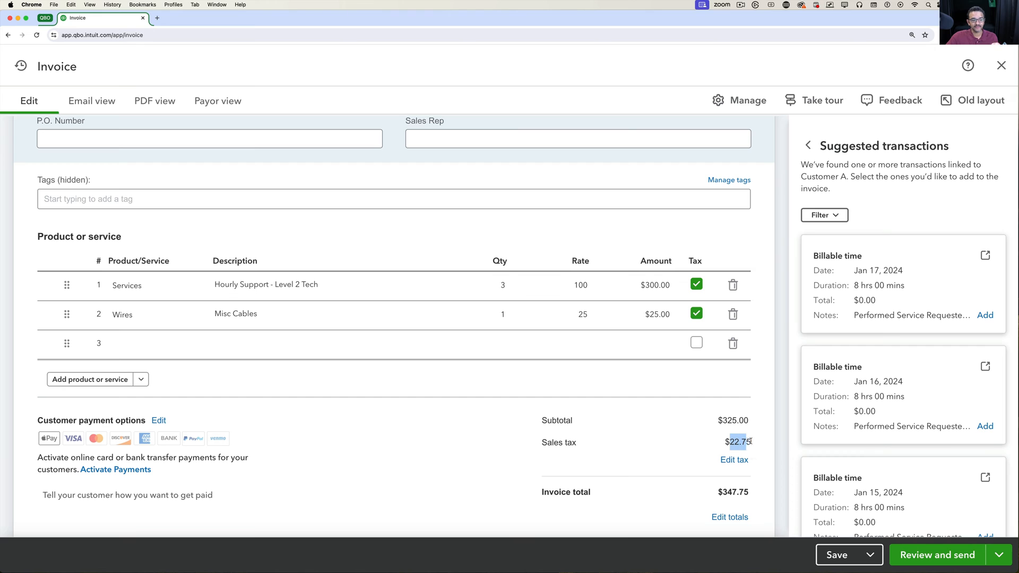
{"action": "left_click", "coordinate": [697, 314]}
{"action": "left_click", "coordinate": [696, 285]}
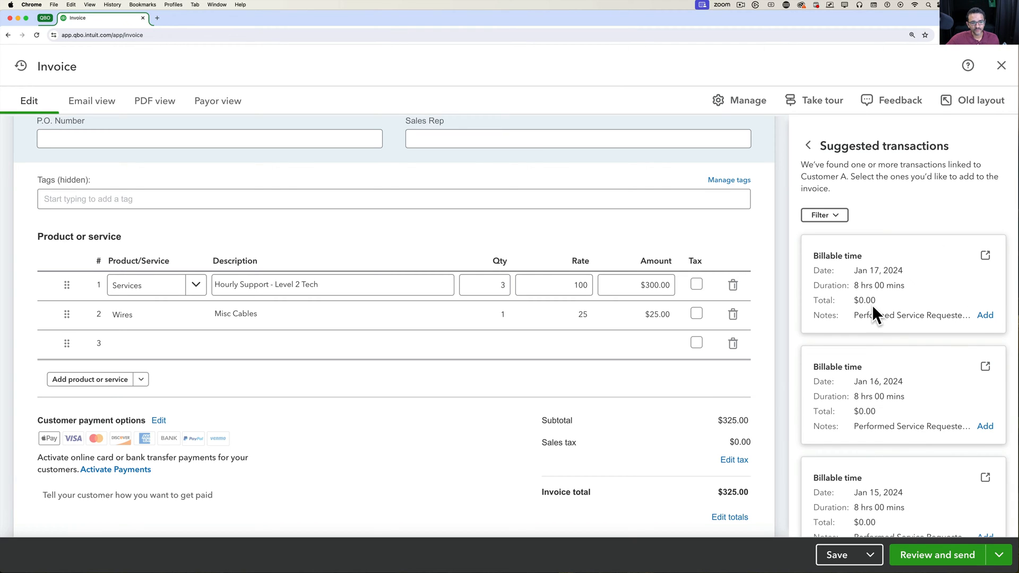
Step: Save and close the Customer A invoice
{"action": "scroll", "coordinate": [915, 431], "scroll_direction": "down", "scroll_amount": 1}
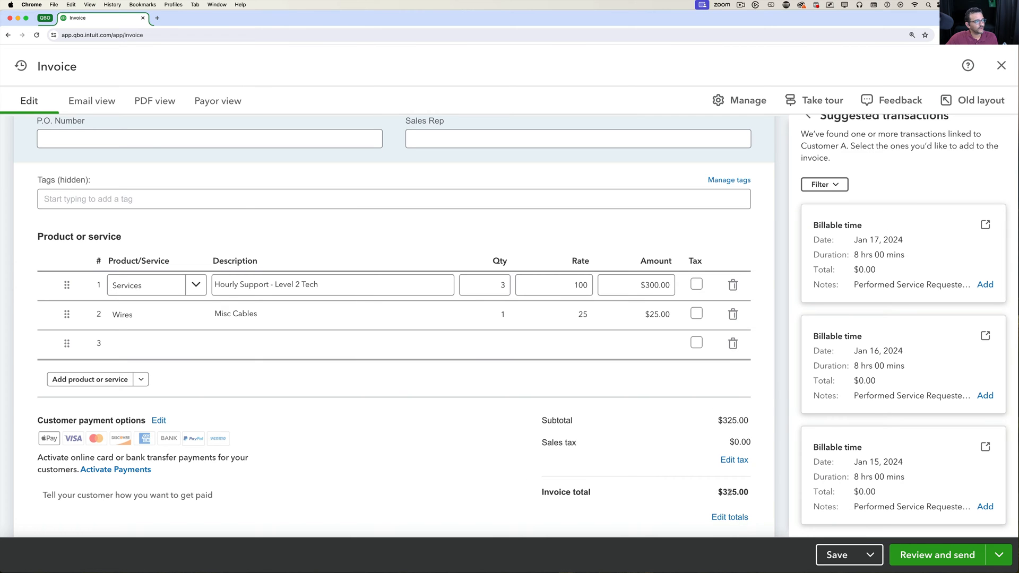
{"action": "scroll", "coordinate": [639, 448], "scroll_direction": "up", "scroll_amount": 3}
{"action": "left_click", "coordinate": [870, 555]}
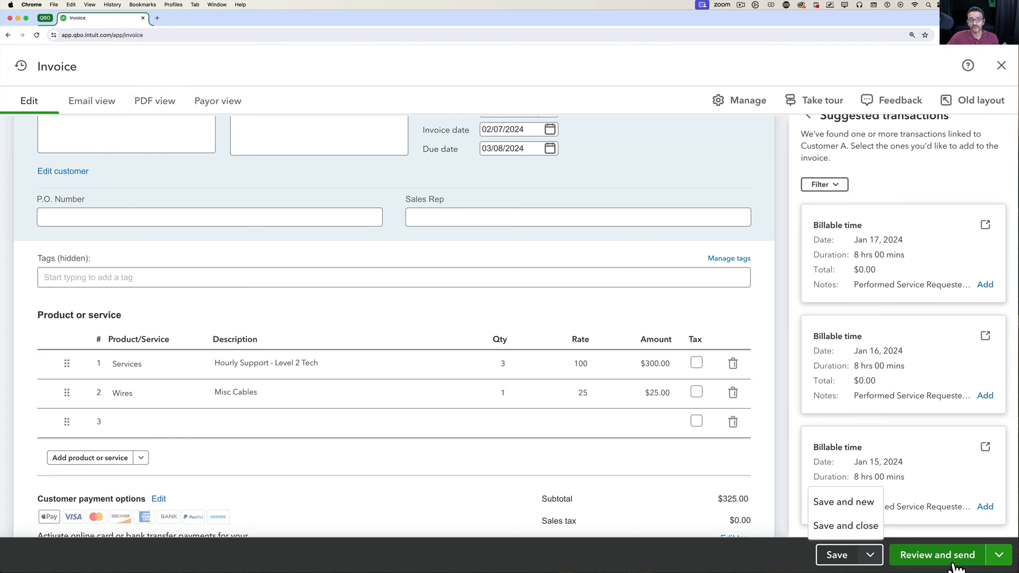
{"action": "left_click", "coordinate": [843, 526]}
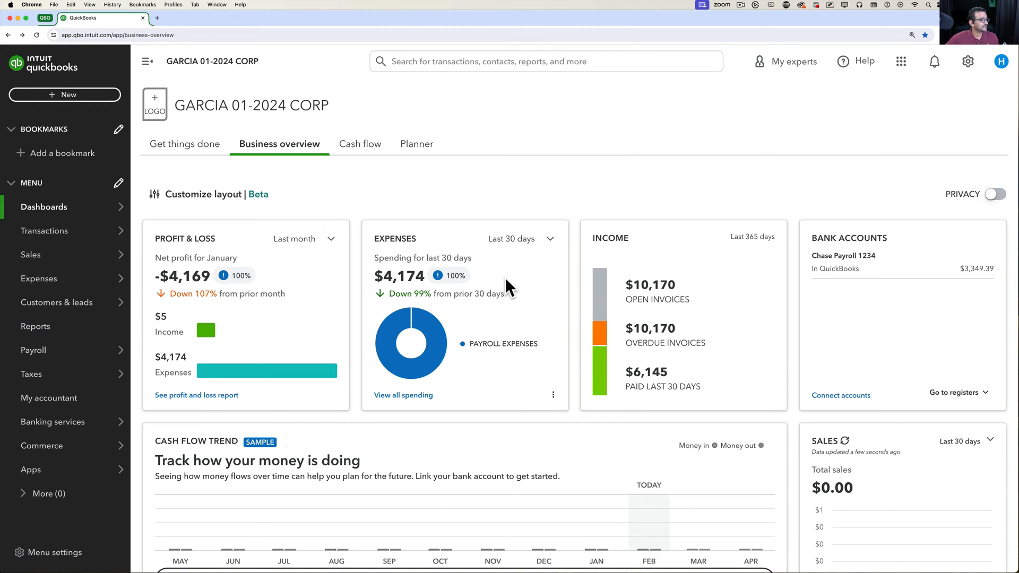
Step: Open the list of sales invoices
{"action": "mouse_move", "coordinate": [82, 277]}
{"action": "mouse_move", "coordinate": [34, 256]}
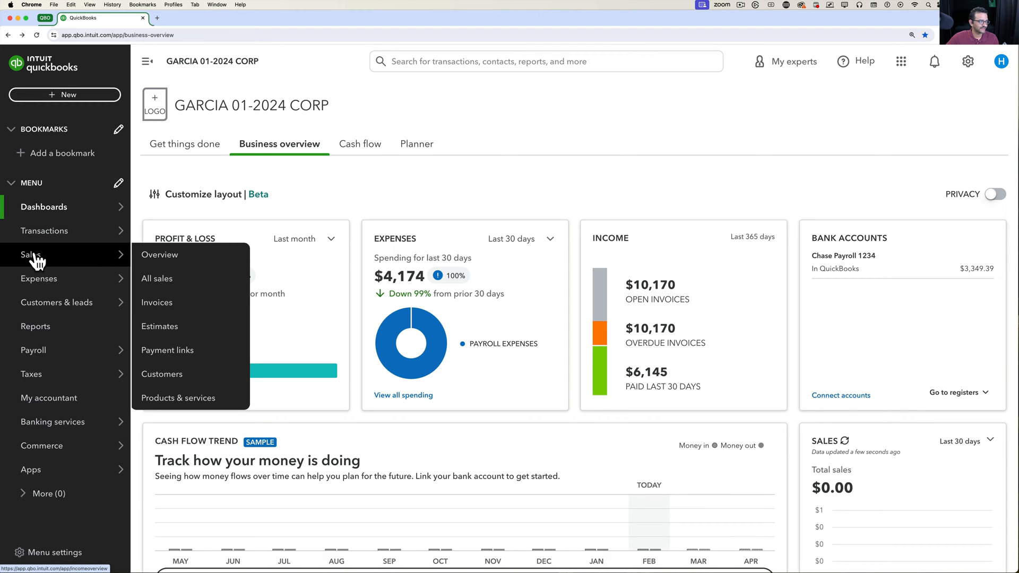
{"action": "left_click", "coordinate": [175, 311]}
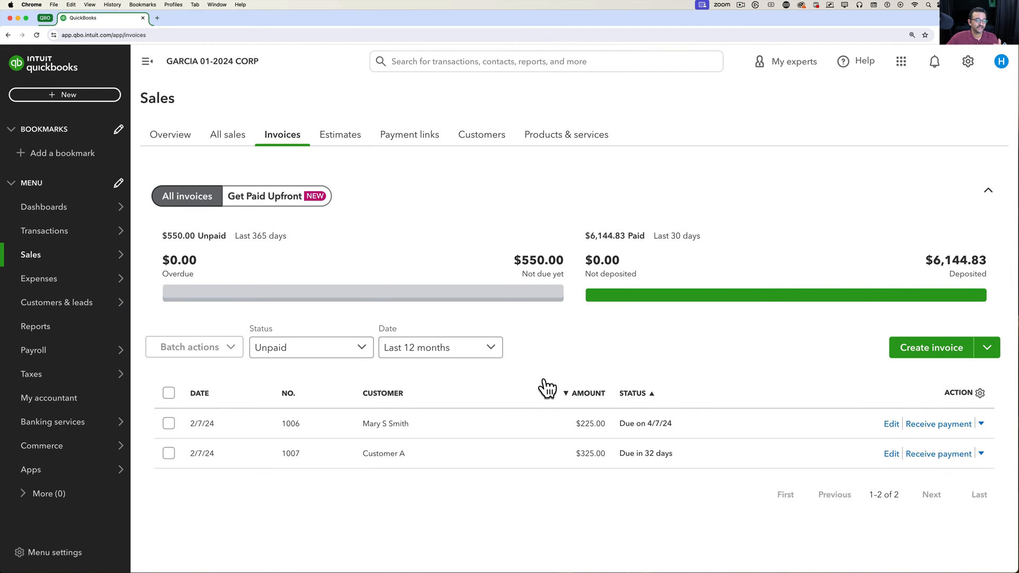
Step: Review invoices of all statuses from the last 12 months, and return the status filter to Unpaid
{"action": "left_click", "coordinate": [308, 359]}
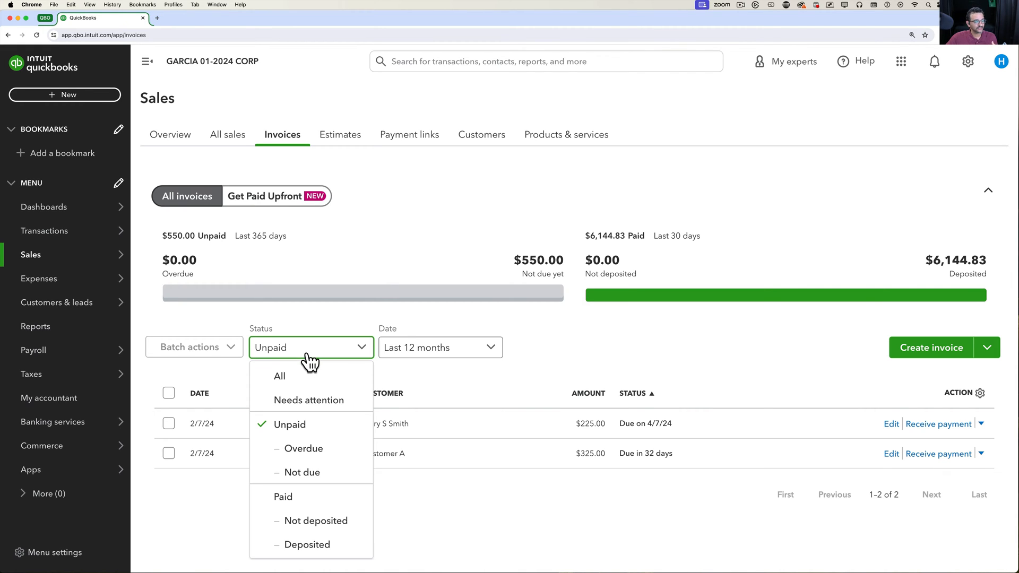
{"action": "left_click", "coordinate": [295, 378]}
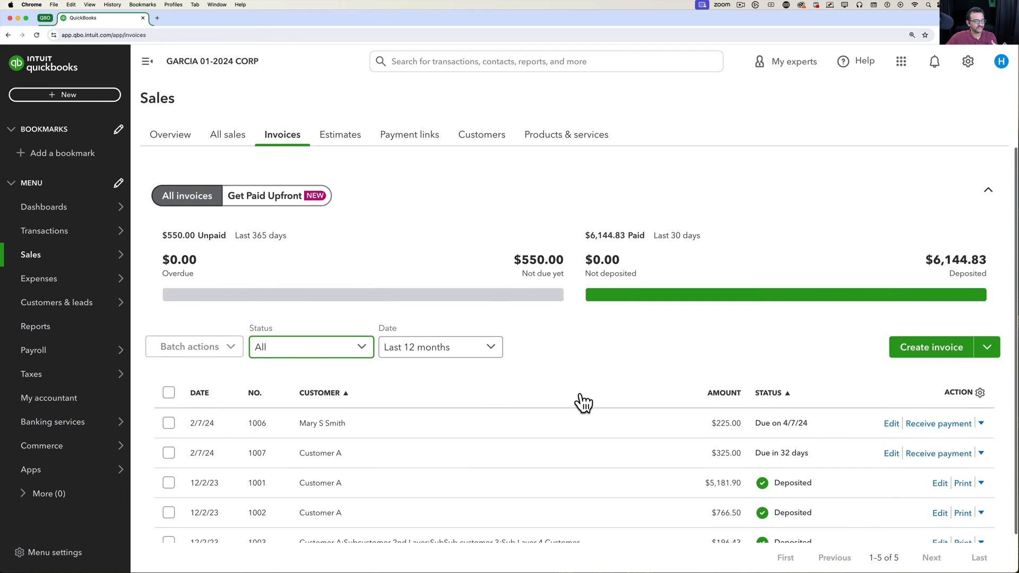
{"action": "scroll", "coordinate": [582, 403], "scroll_direction": "down", "scroll_amount": 2}
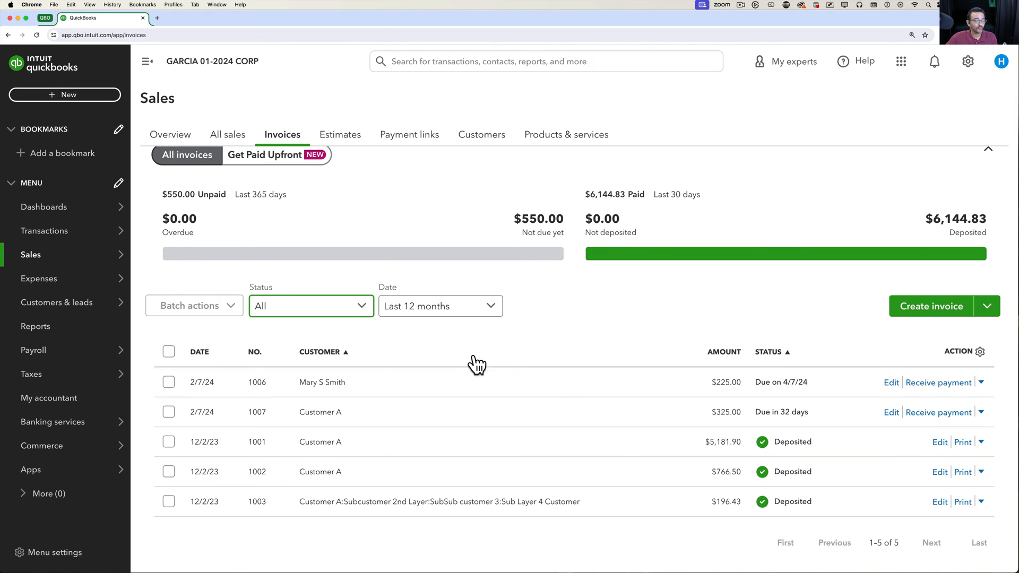
{"action": "left_click", "coordinate": [301, 317]}
{"action": "left_click", "coordinate": [303, 386]}
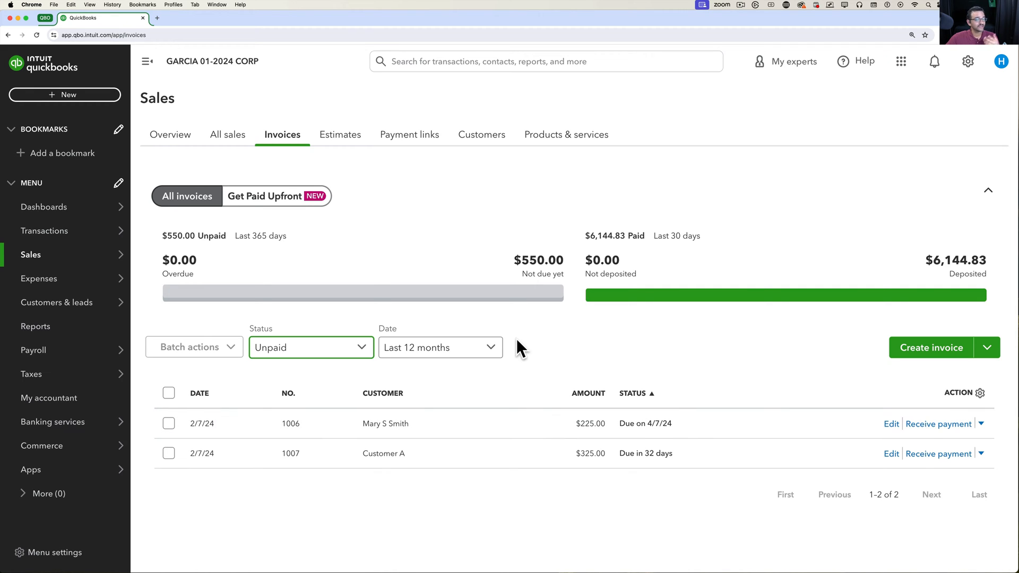
Step: Start a received payment for the customer with the $225 unpaid invoice, dated 02/05/2024
{"action": "left_click", "coordinate": [45, 98]}
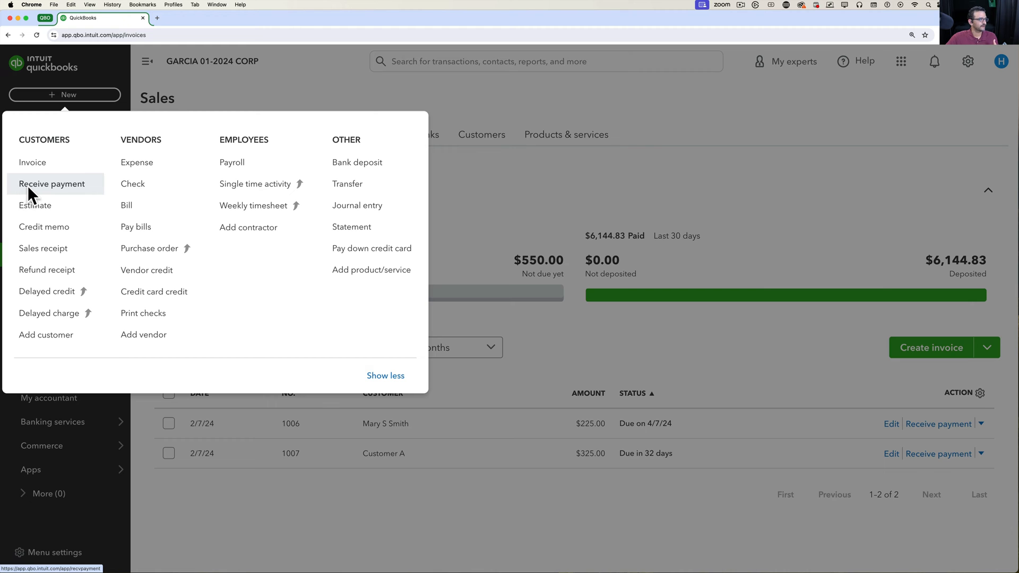
{"action": "left_click", "coordinate": [29, 183]}
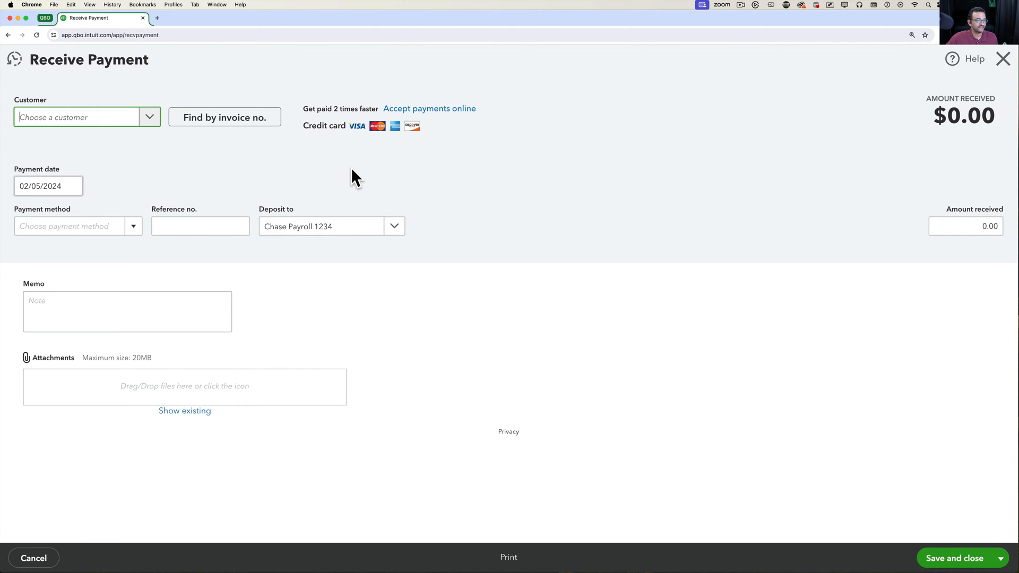
{"action": "left_click", "coordinate": [151, 118]}
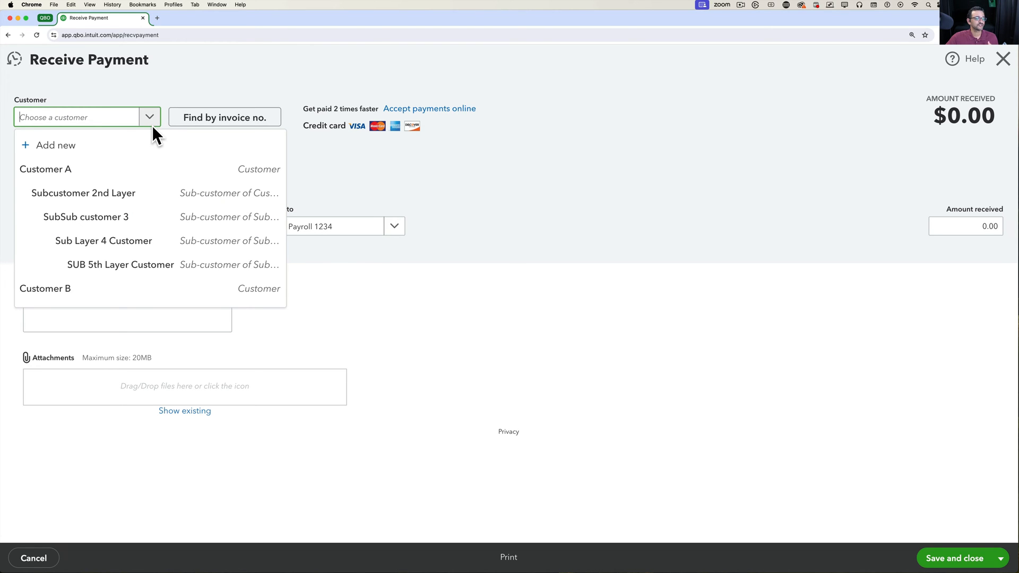
{"action": "scroll", "coordinate": [120, 204], "scroll_direction": "down", "scroll_amount": 1}
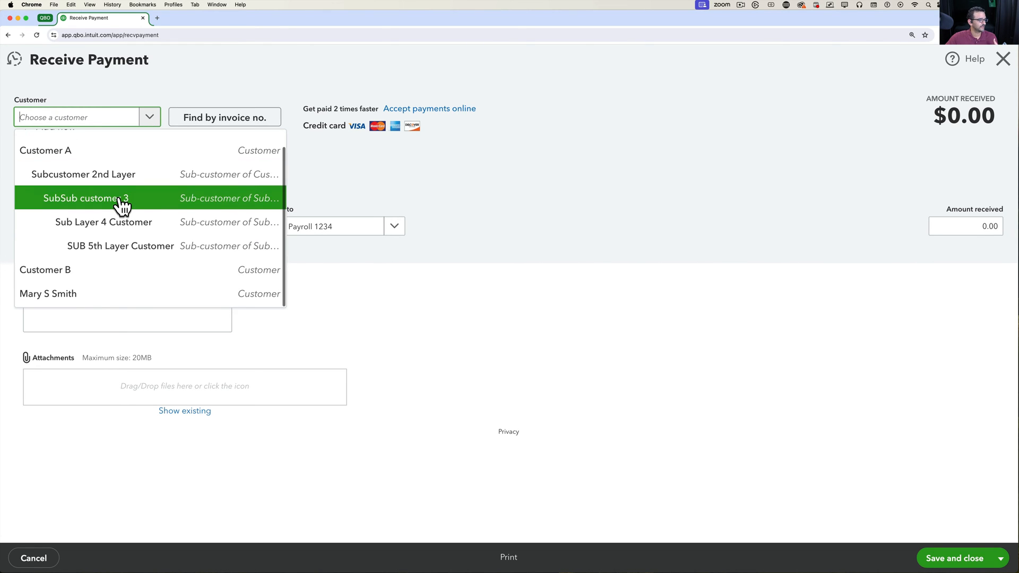
{"action": "left_click", "coordinate": [66, 294]}
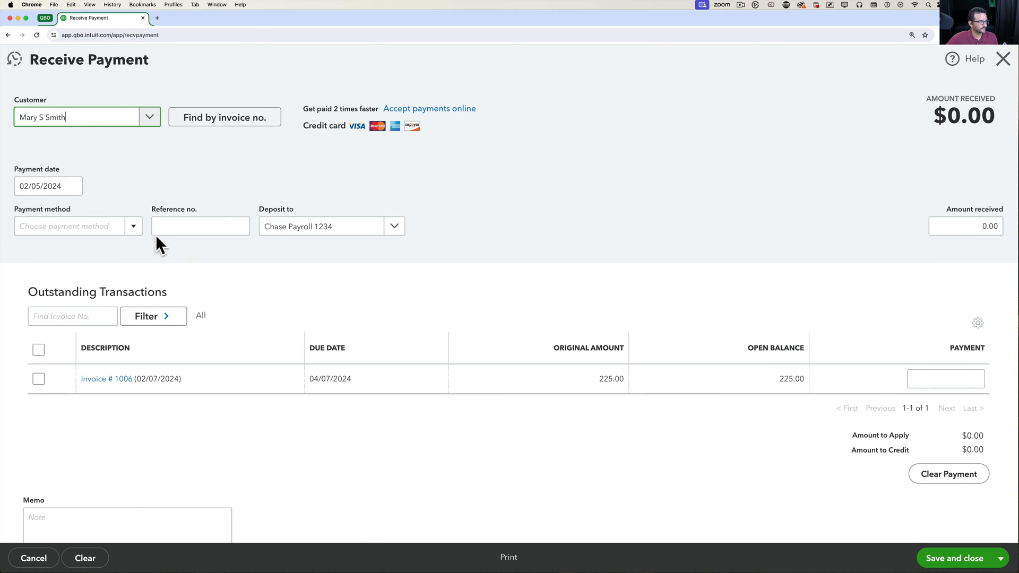
{"action": "left_click", "coordinate": [74, 188]}
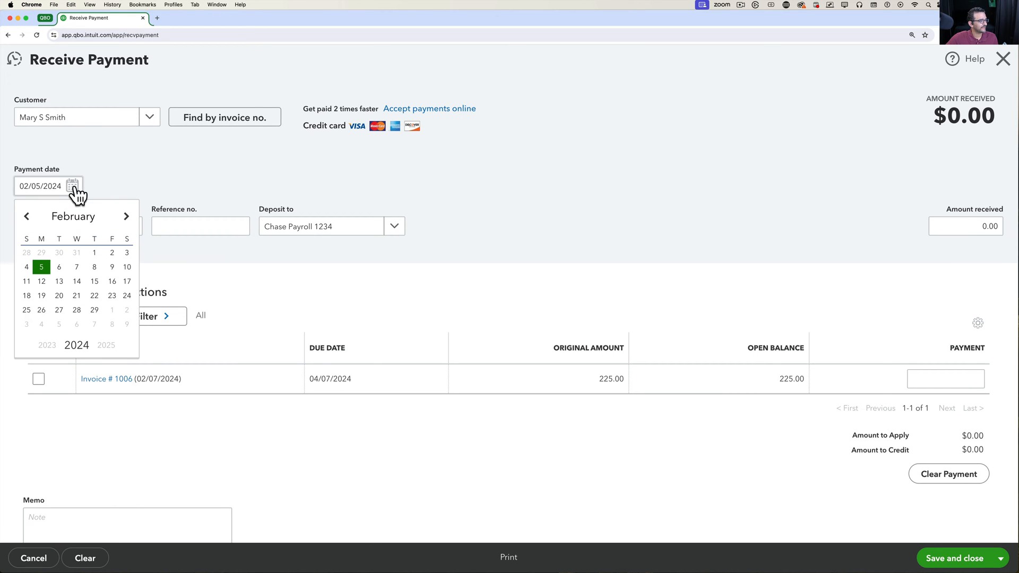
{"action": "left_click", "coordinate": [42, 268]}
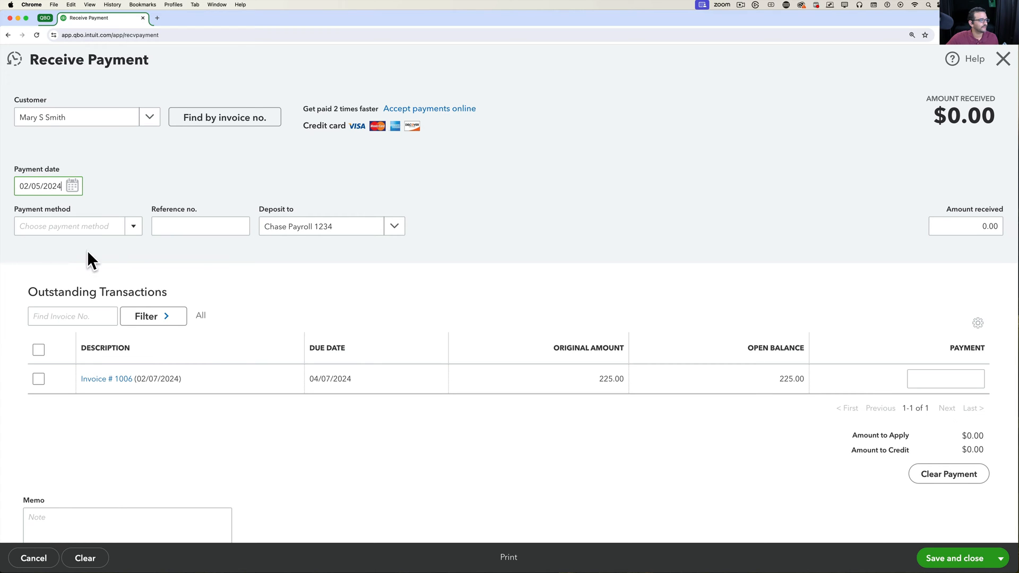
Step: Set the payment method to Check with reference number 55485
{"action": "left_click", "coordinate": [134, 228]}
{"action": "scroll", "coordinate": [84, 429], "scroll_direction": "down", "scroll_amount": 1}
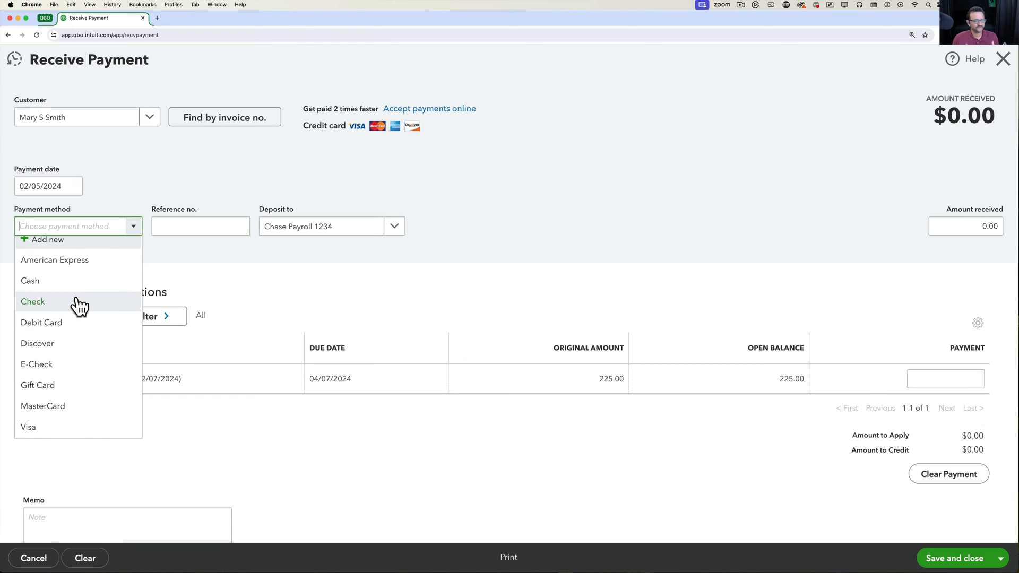
{"action": "left_click", "coordinate": [40, 303]}
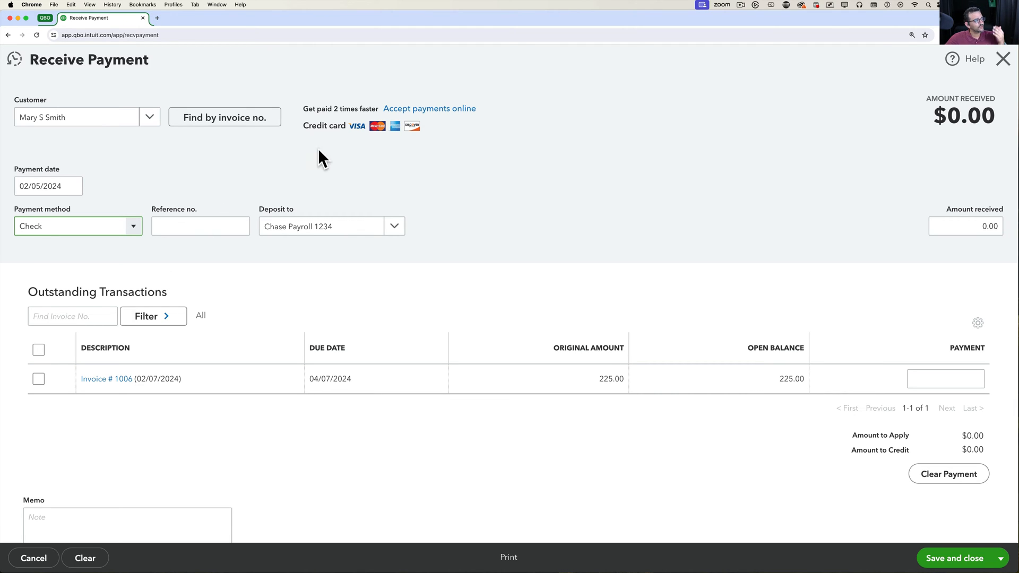
{"action": "left_click", "coordinate": [200, 229]}
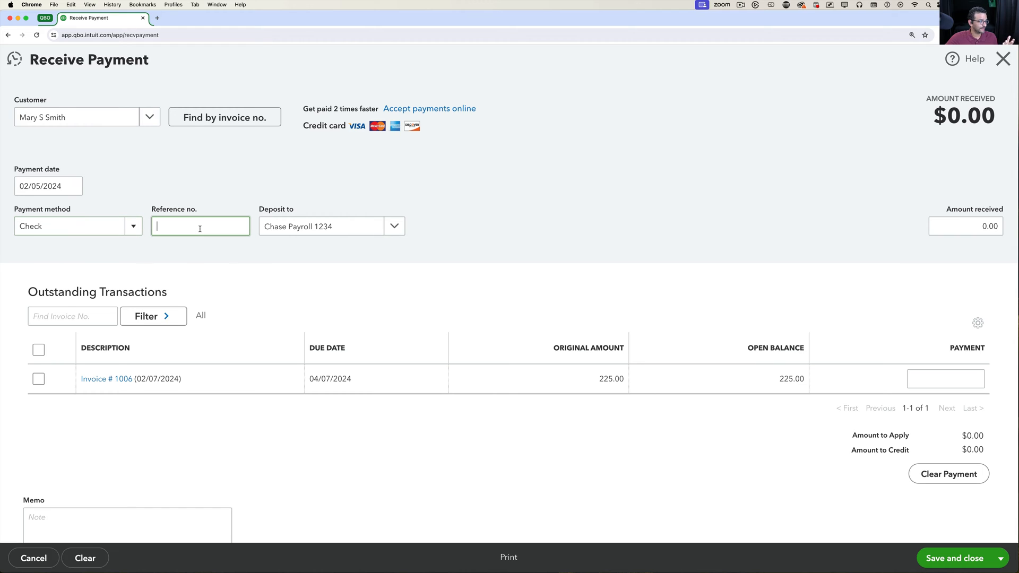
{"action": "type", "text": "55485"}
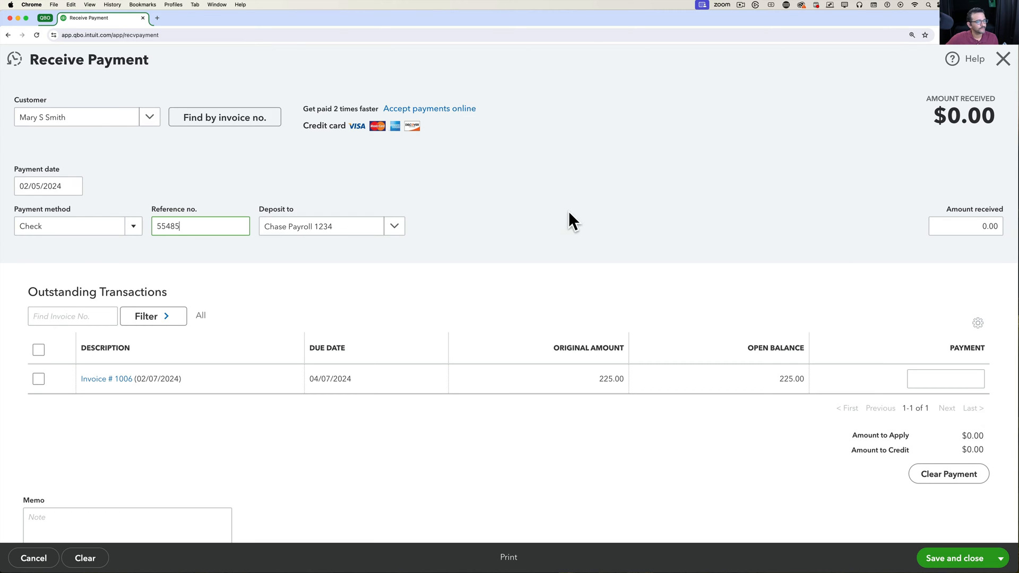
Step: Enter 100 as the amount received and try to apply 225 to the outstanding invoice
{"action": "left_click", "coordinate": [963, 225]}
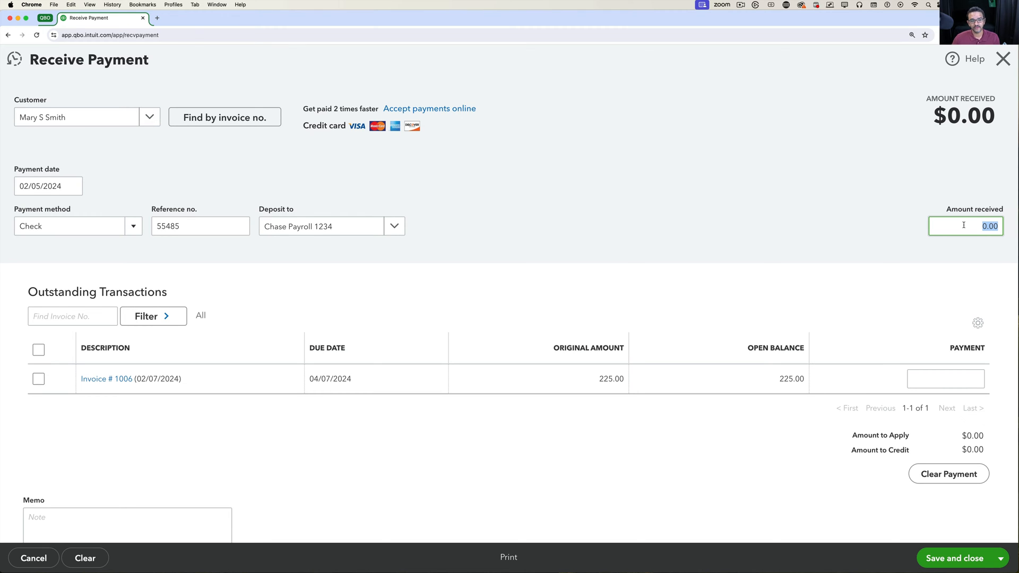
{"action": "type", "text": "100"}
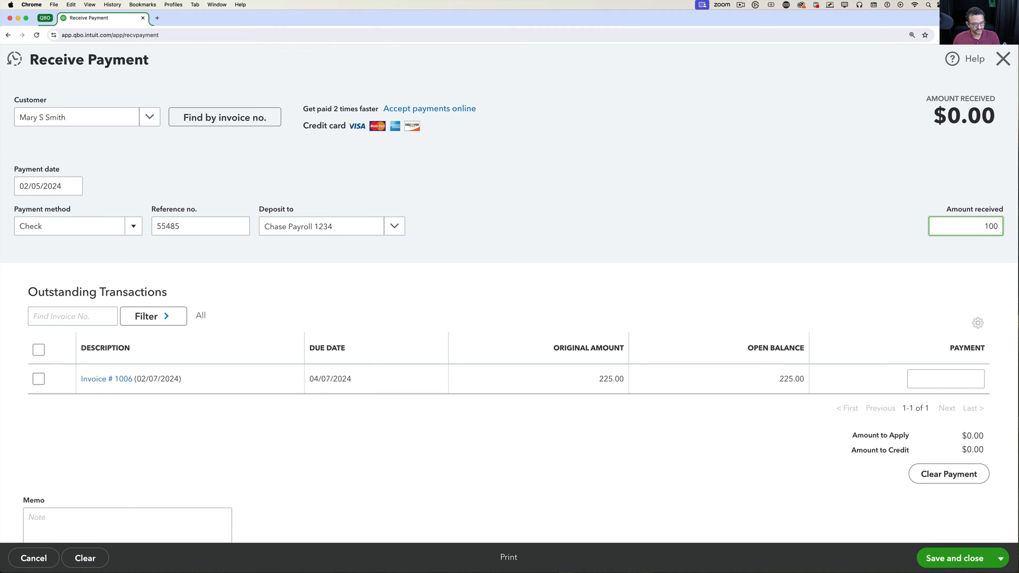
{"action": "key", "text": "Tab"}
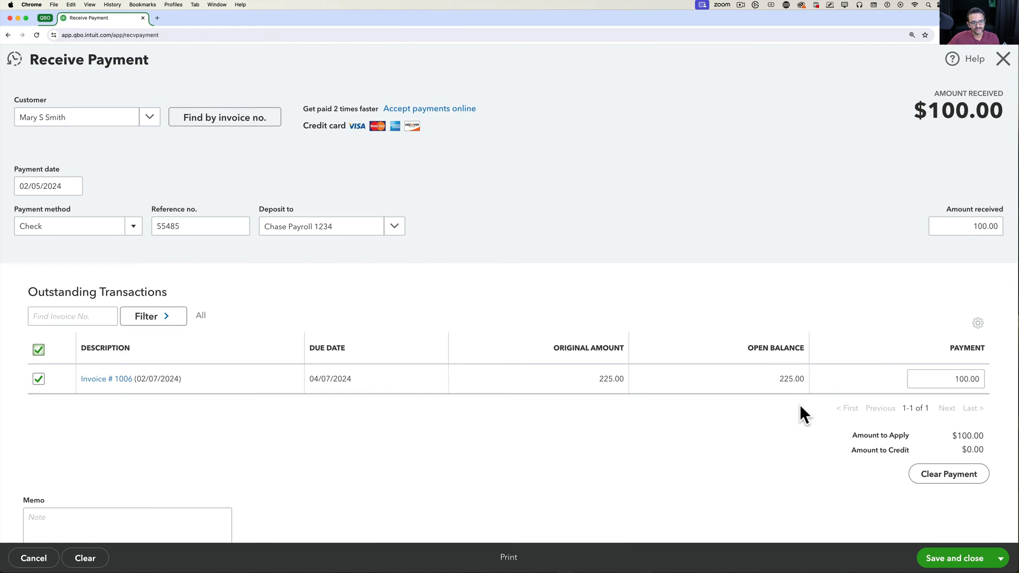
{"action": "left_click", "coordinate": [918, 380]}
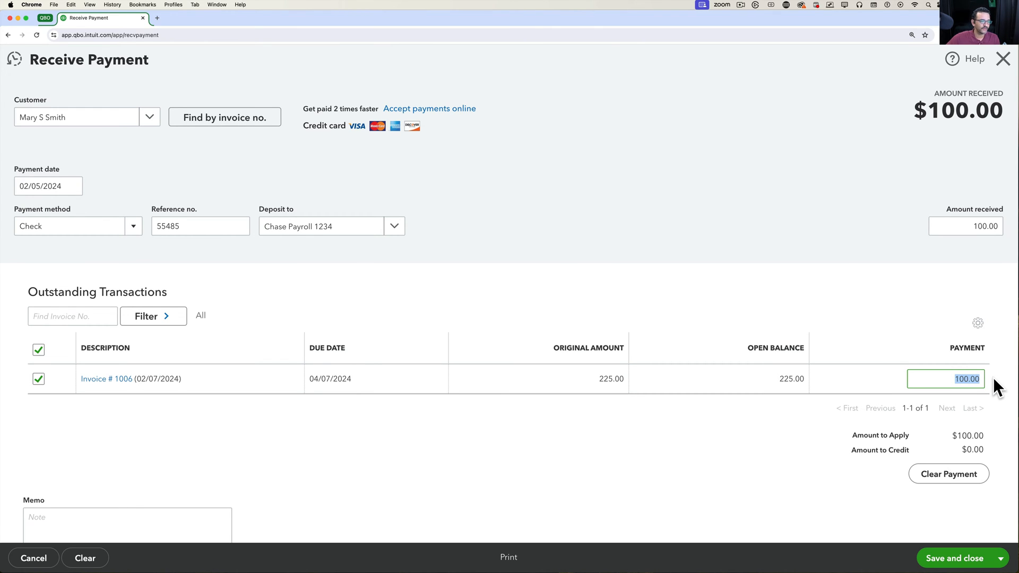
{"action": "type", "text": "225"}
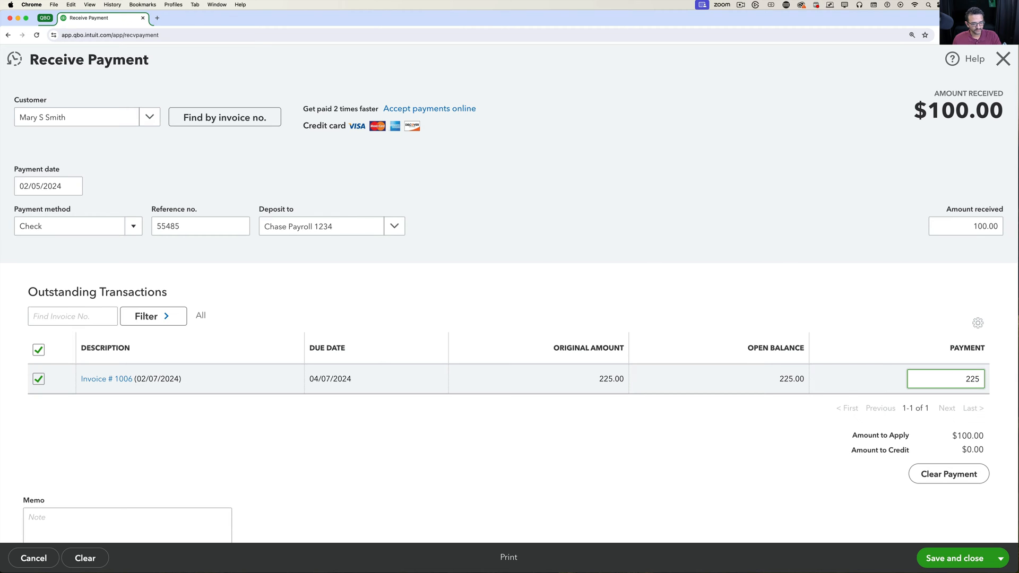
{"action": "key", "text": "Tab"}
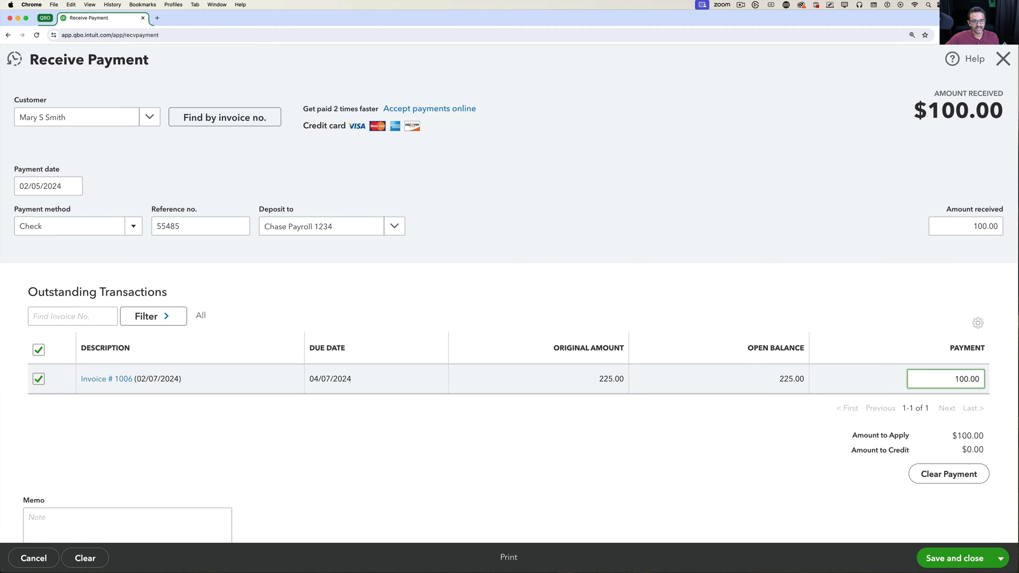
Step: Set the amount received to 225 and apply 225 of it to the outstanding invoice
{"action": "left_click", "coordinate": [966, 227]}
{"action": "type", "text": "225"}
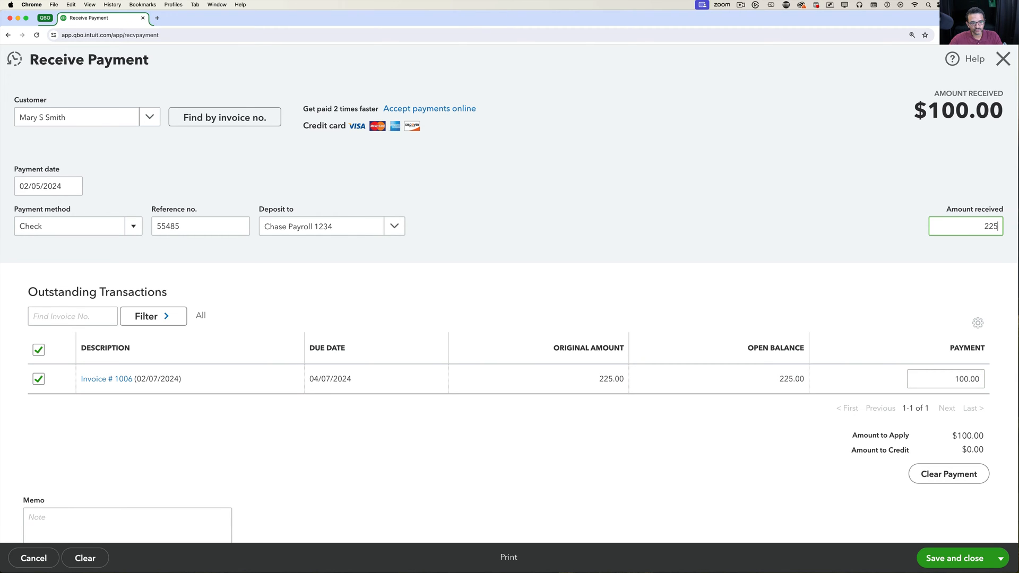
{"action": "key", "text": "Tab"}
{"action": "left_click", "coordinate": [946, 372]}
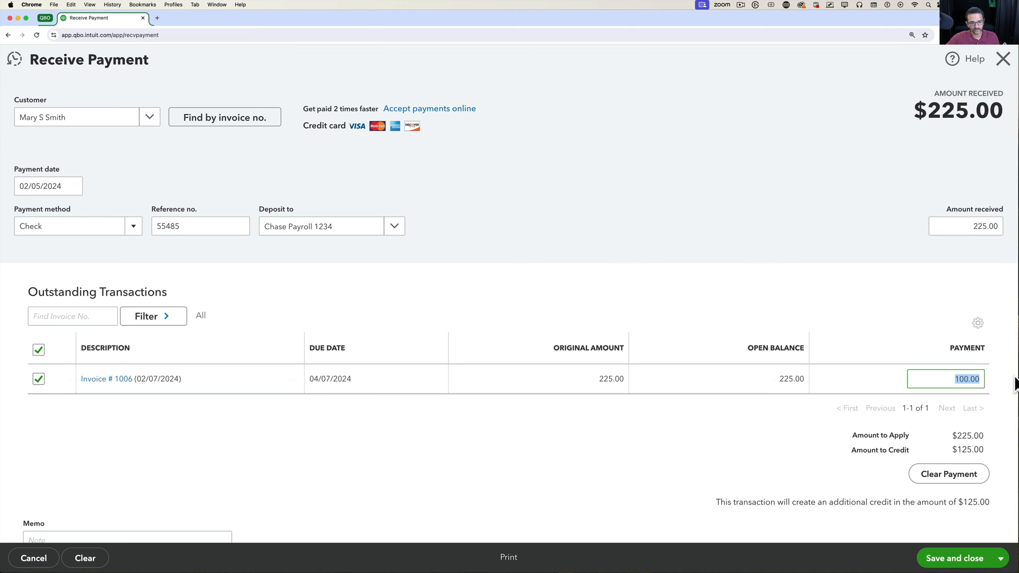
{"action": "type", "text": "225"}
{"action": "key", "text": "Tab"}
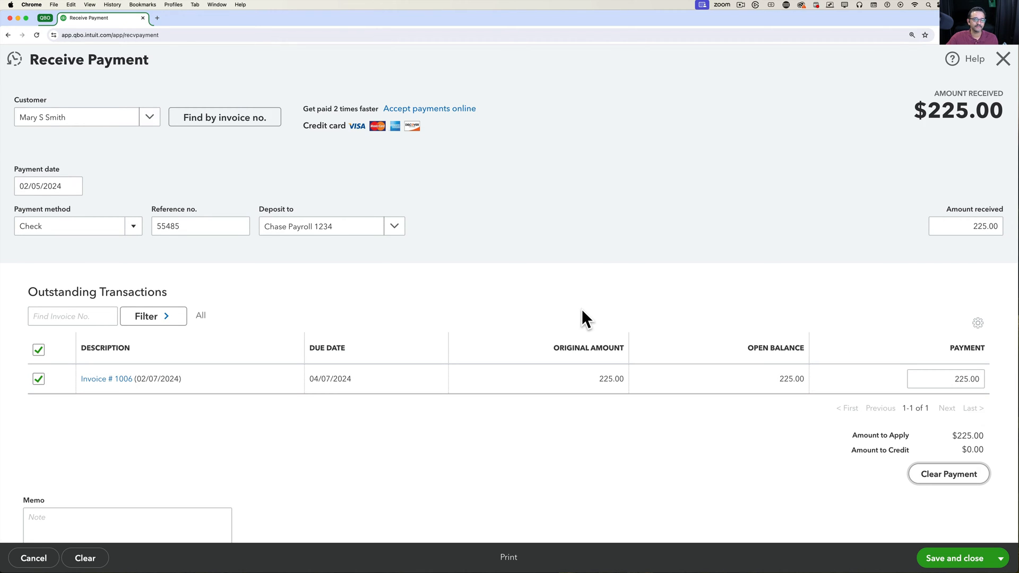
Step: Choose Chase Payroll 1234 as the deposit account for the $225 payment, then save and close it
{"action": "left_click", "coordinate": [395, 228]}
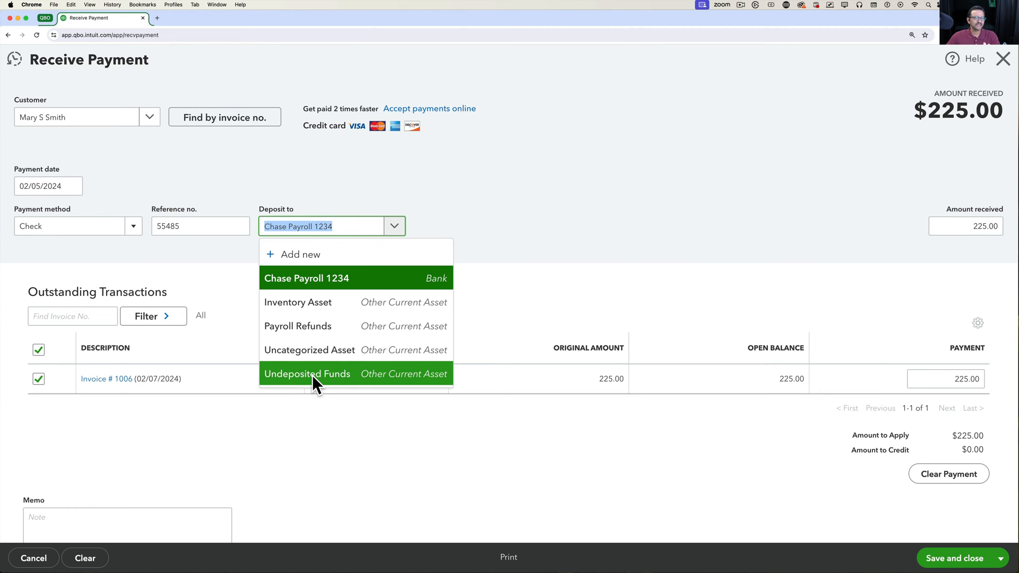
{"action": "left_click", "coordinate": [320, 283]}
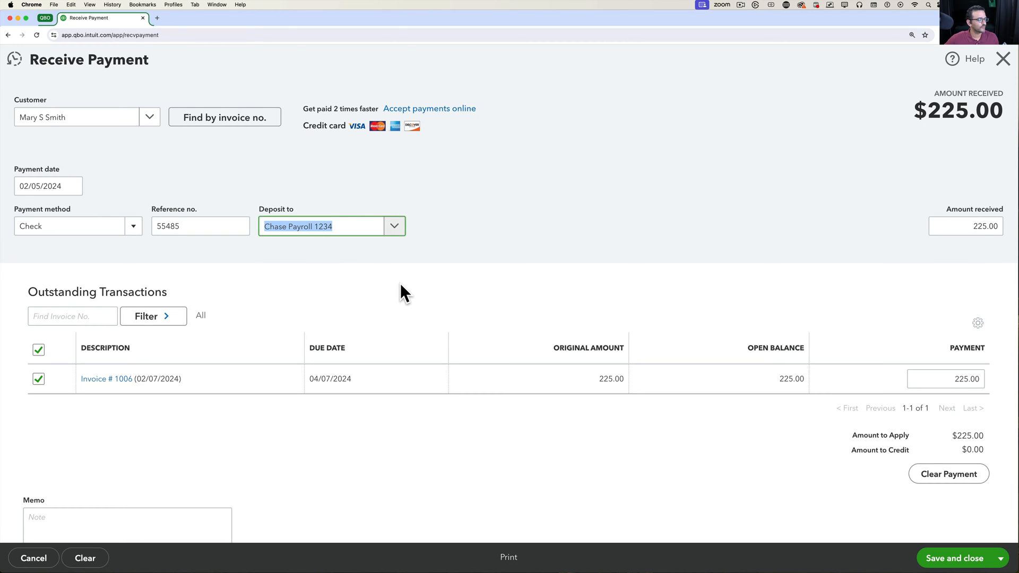
{"action": "left_click", "coordinate": [955, 563]}
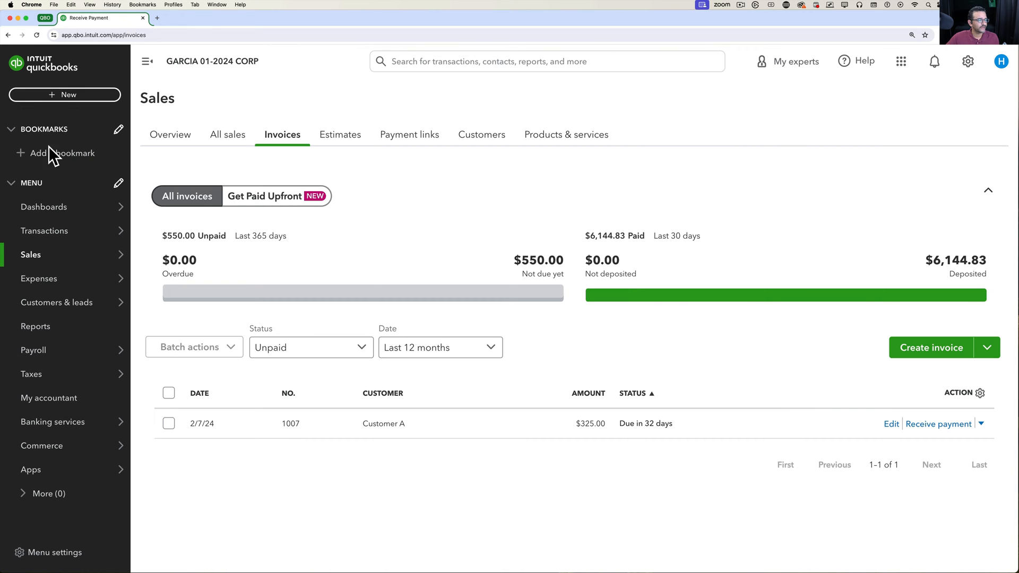
Step: Start a new invoice for Customer B
{"action": "left_click", "coordinate": [63, 95]}
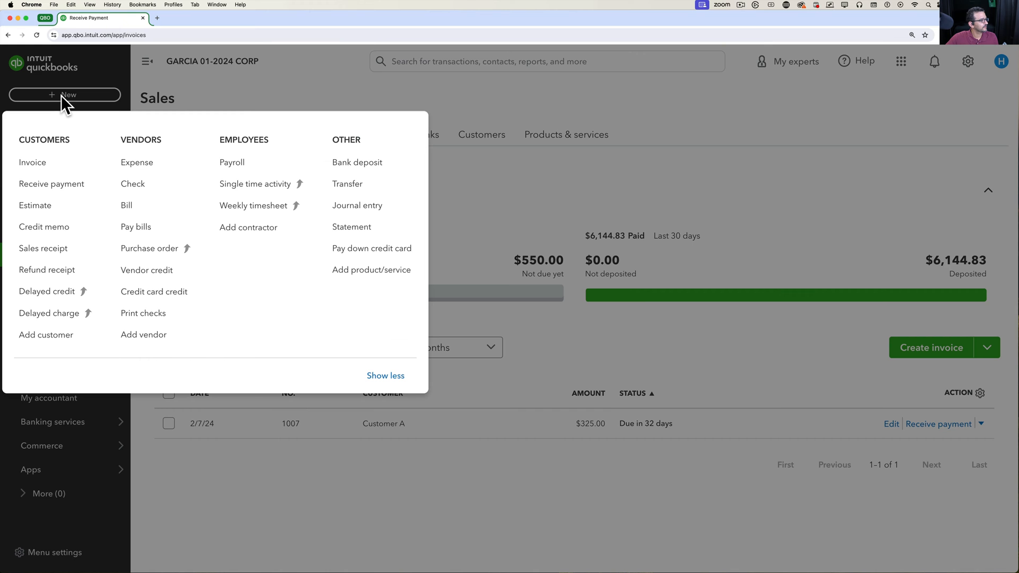
{"action": "left_click", "coordinate": [31, 163]}
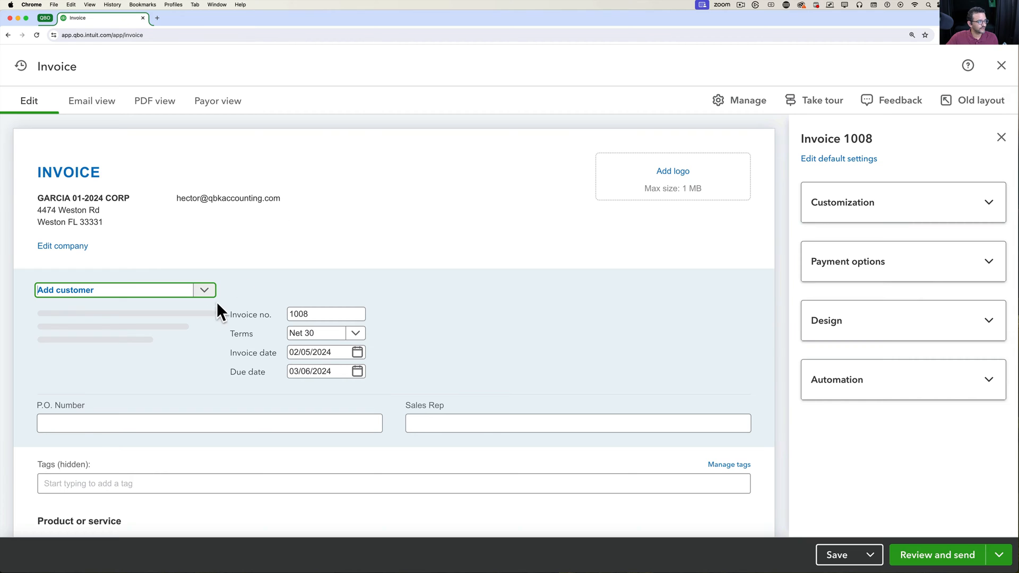
{"action": "left_click", "coordinate": [206, 296]}
{"action": "scroll", "coordinate": [122, 424], "scroll_direction": "down", "scroll_amount": 1}
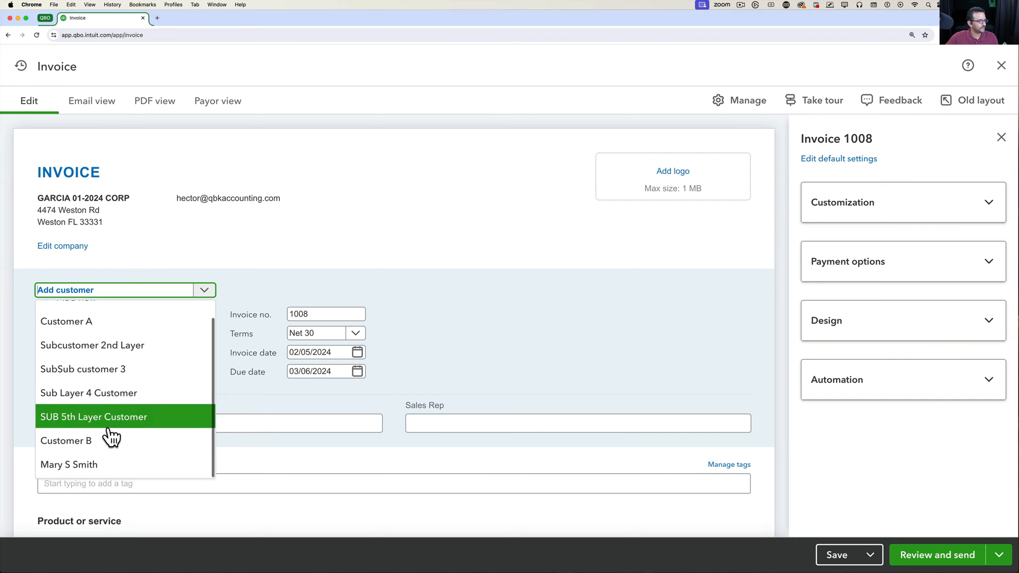
{"action": "left_click", "coordinate": [97, 437]}
{"action": "scroll", "coordinate": [346, 364], "scroll_direction": "down", "scroll_amount": 3}
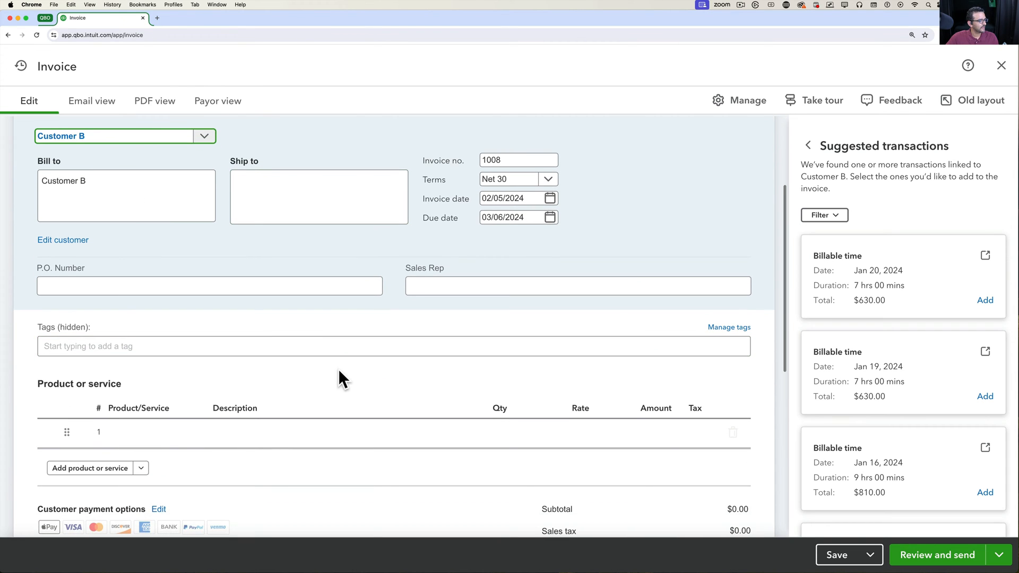
Step: Add a Services line with quantity 5, rate $75 and the description "Hourly Support"
{"action": "left_click", "coordinate": [196, 446]}
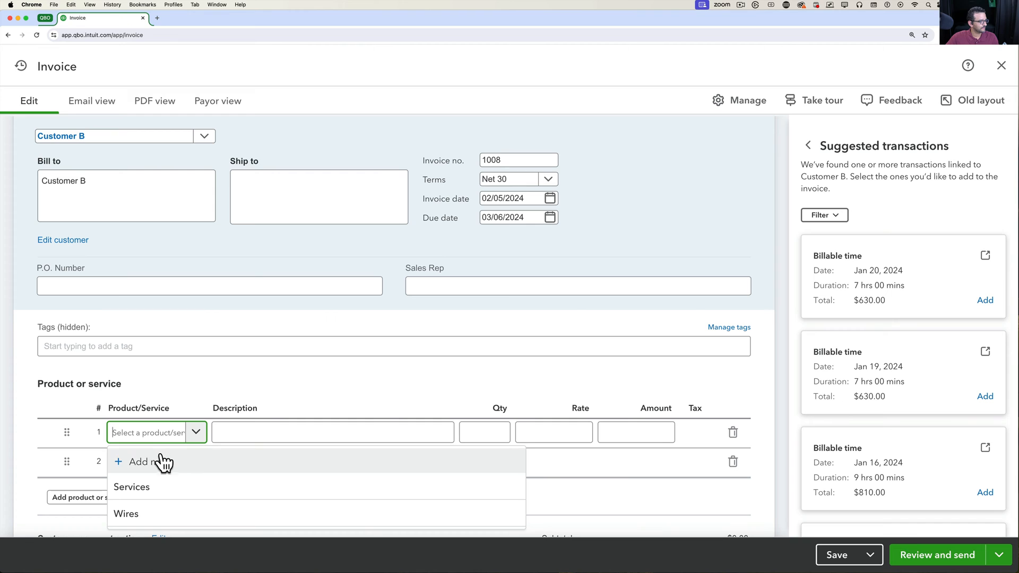
{"action": "left_click", "coordinate": [152, 492]}
{"action": "left_click", "coordinate": [485, 438]}
{"action": "left_click_drag", "start_coordinate": [506, 434], "coordinate": [472, 426]}
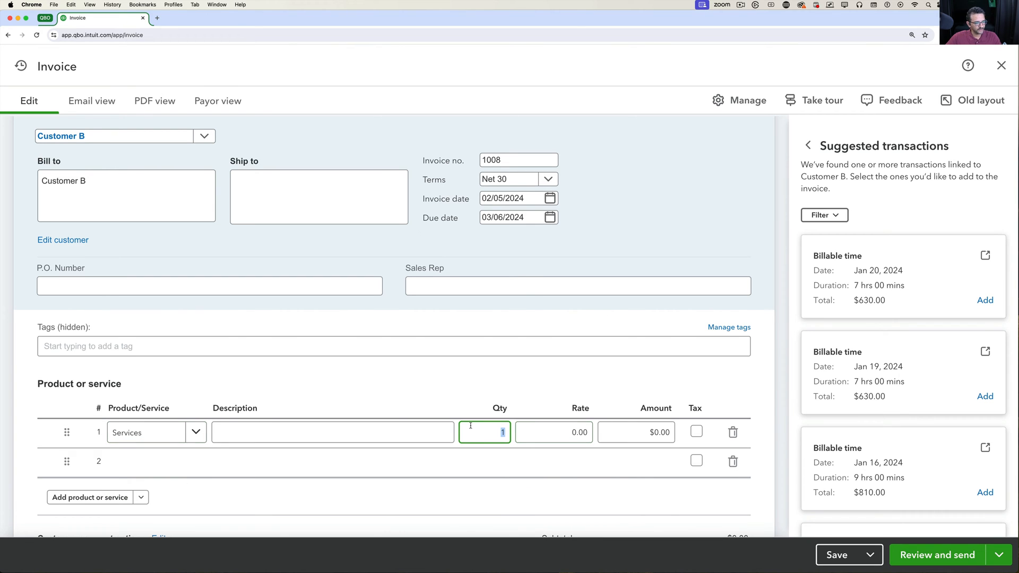
{"action": "type", "text": "5"}
{"action": "key", "text": "Tab"}
{"action": "type", "text": "$75"}
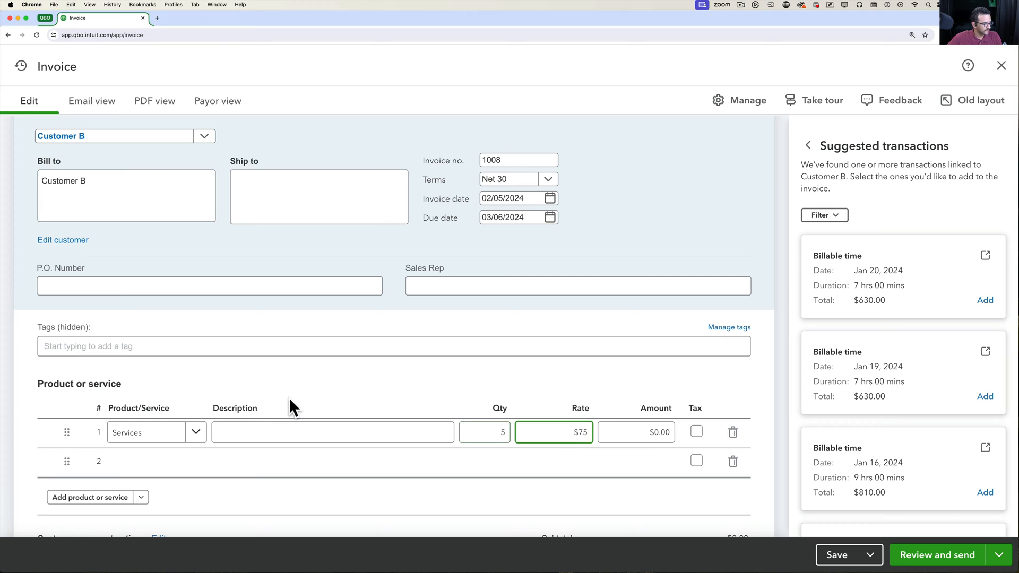
{"action": "left_click", "coordinate": [268, 432]}
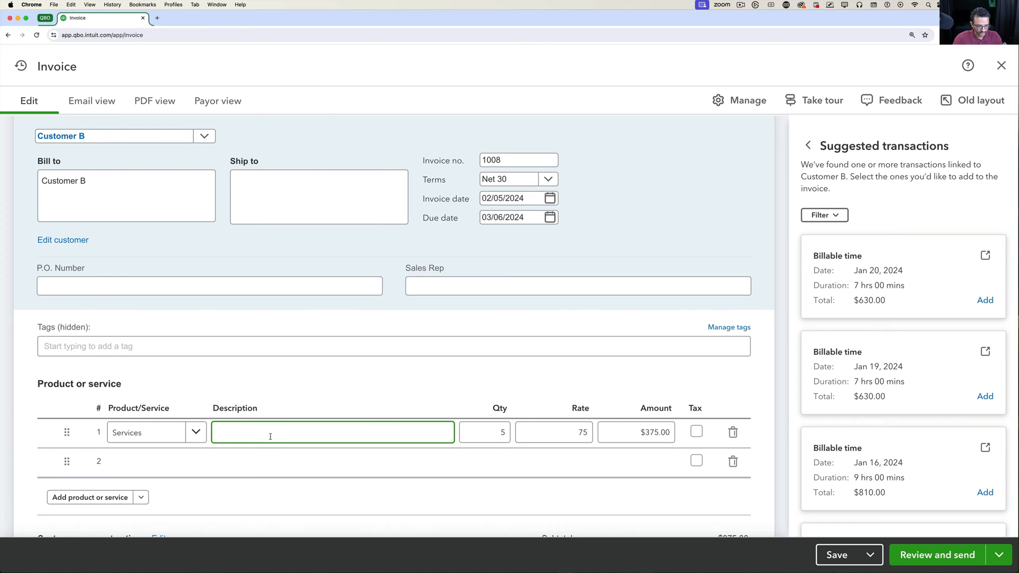
{"action": "type", "text": "Hourly Wupport"}
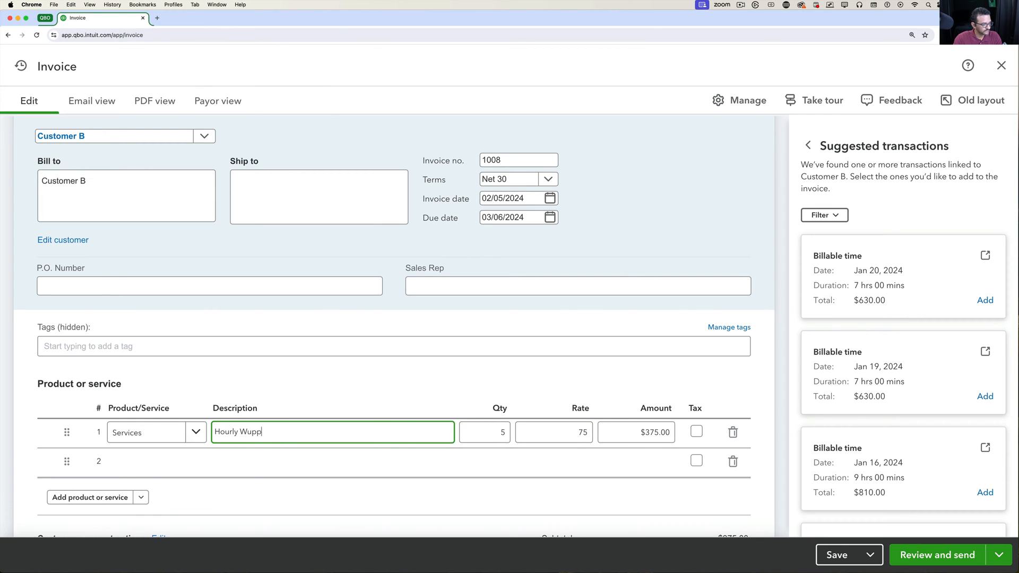
Step: Save and close the Customer B invoice, then reload the invoices list
{"action": "left_click", "coordinate": [871, 555]}
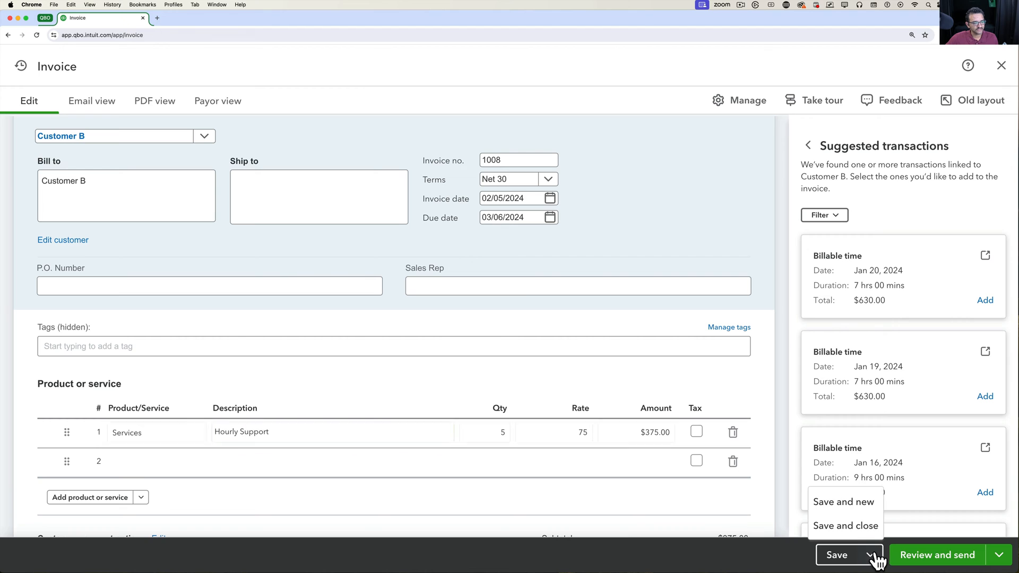
{"action": "left_click", "coordinate": [855, 534]}
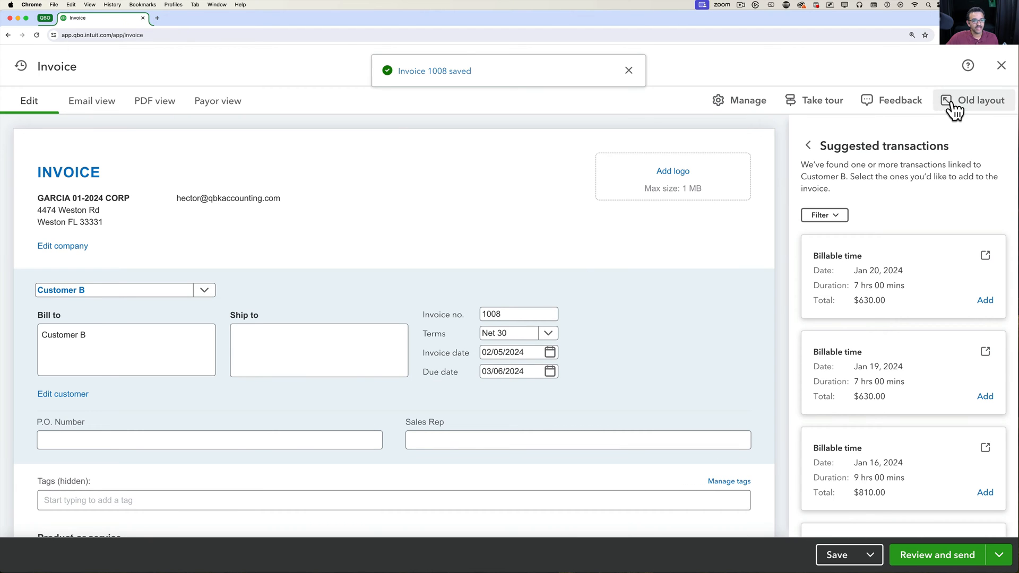
{"action": "left_click", "coordinate": [1002, 66]}
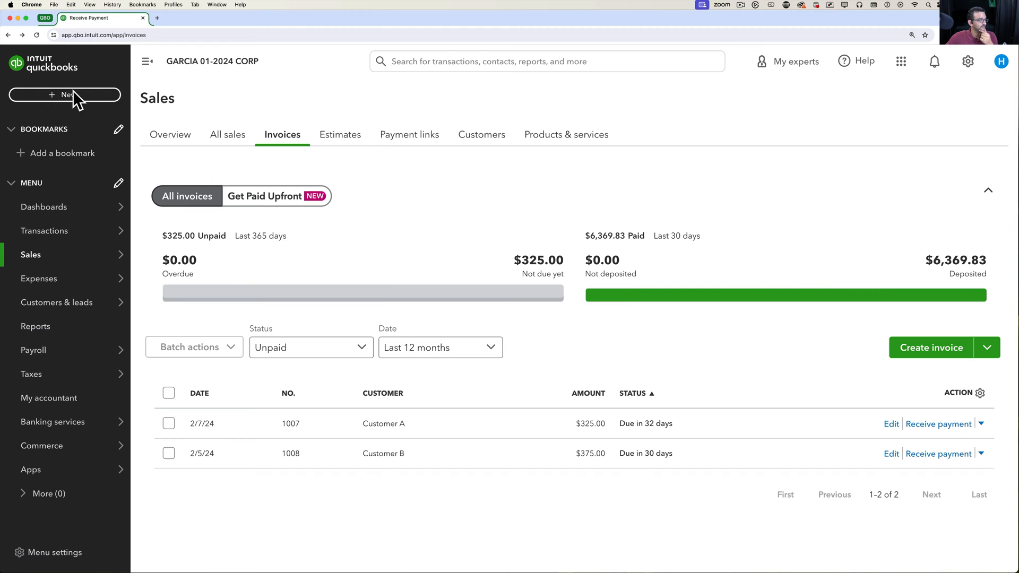
{"action": "left_click", "coordinate": [37, 35]}
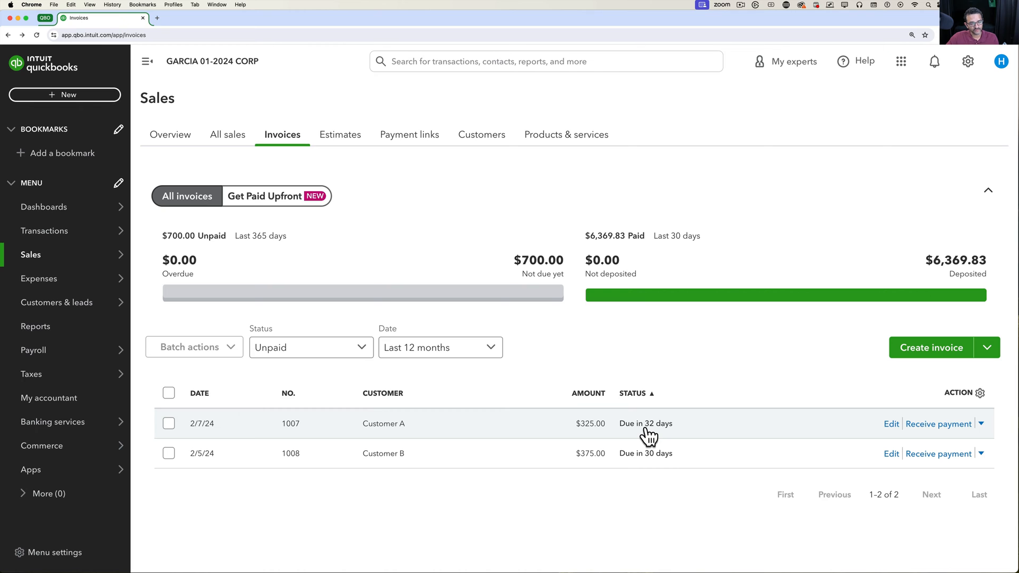
{"action": "left_click", "coordinate": [65, 97]}
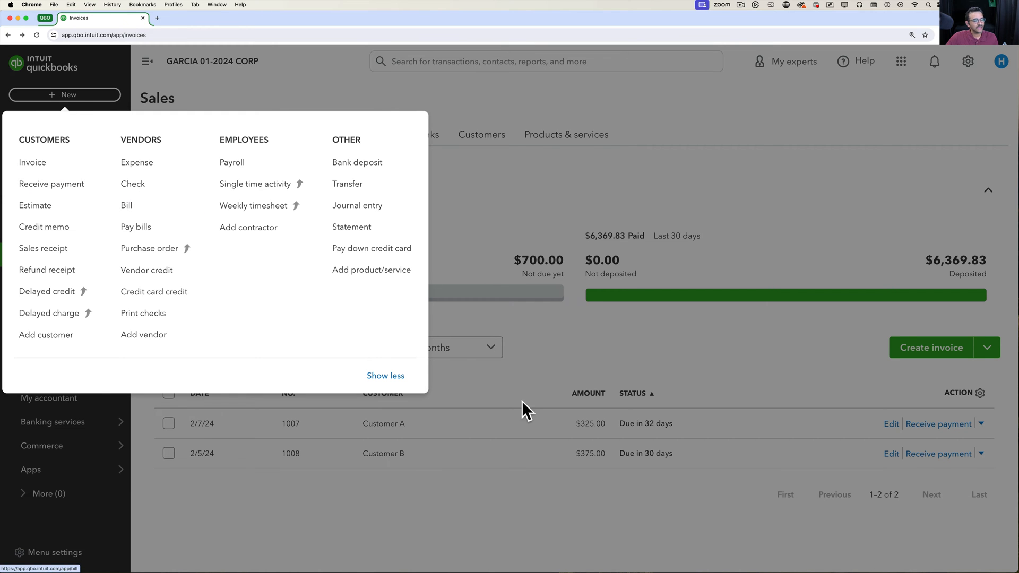
{"action": "left_click", "coordinate": [604, 562]}
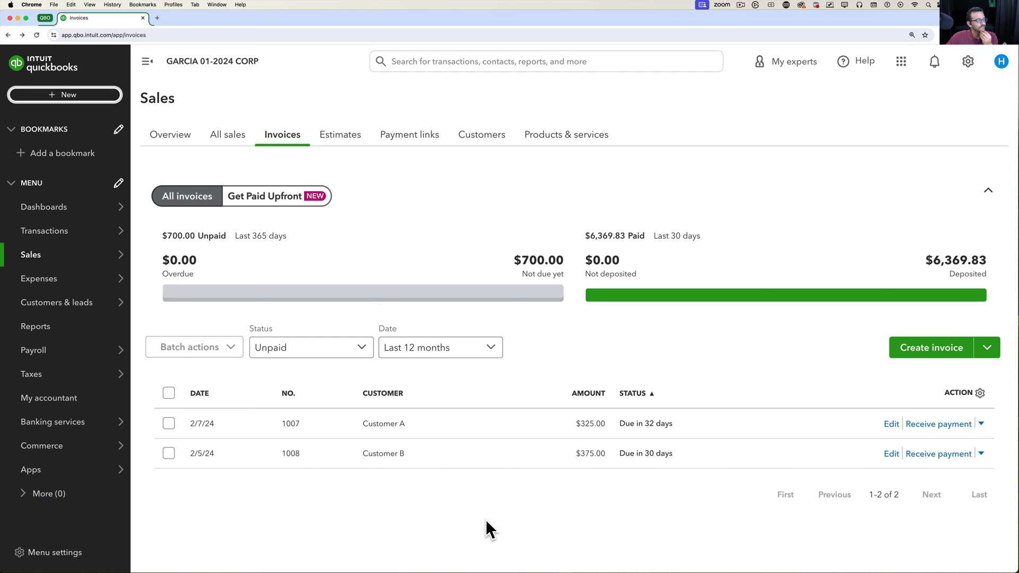
Step: Open Customer A's invoice 1007 for editing and start a received payment from it
{"action": "left_click", "coordinate": [387, 423]}
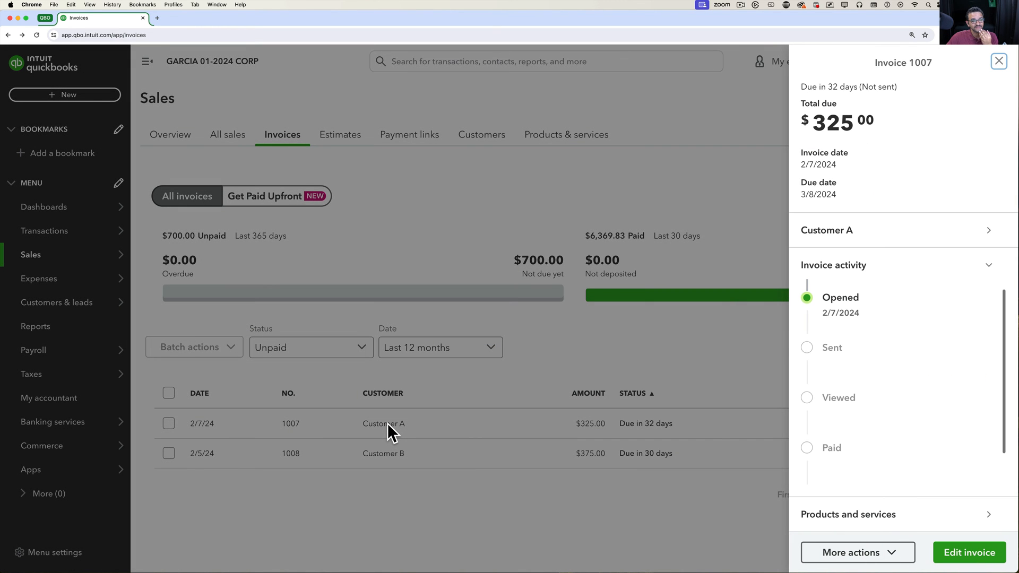
{"action": "left_click", "coordinate": [980, 552]}
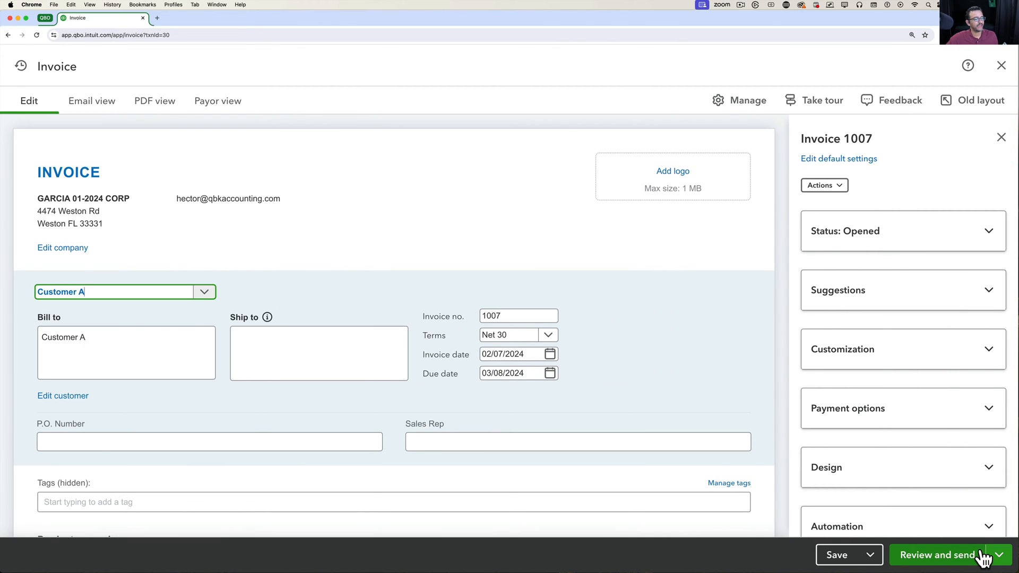
{"action": "left_click", "coordinate": [836, 190]}
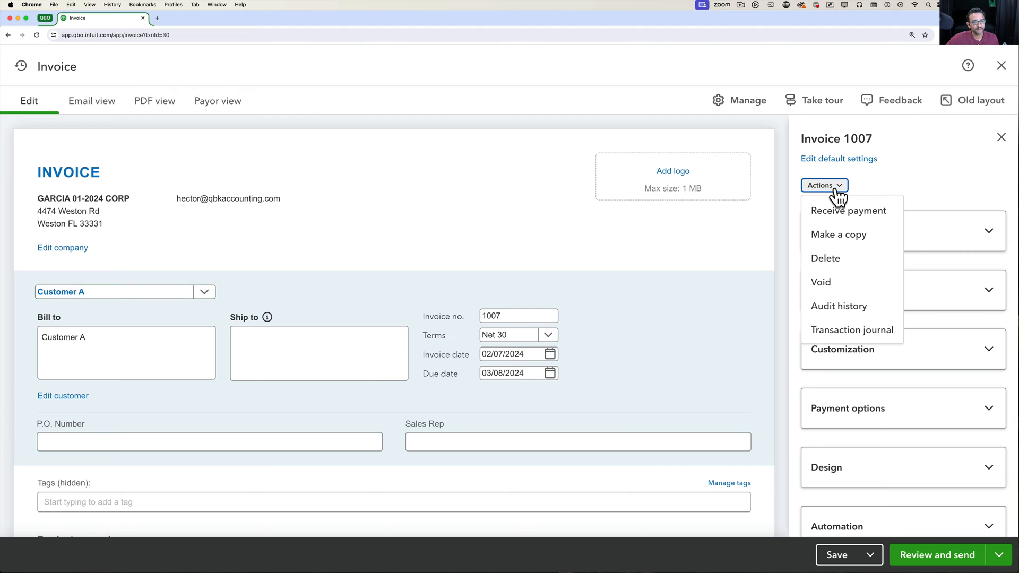
{"action": "left_click", "coordinate": [845, 213]}
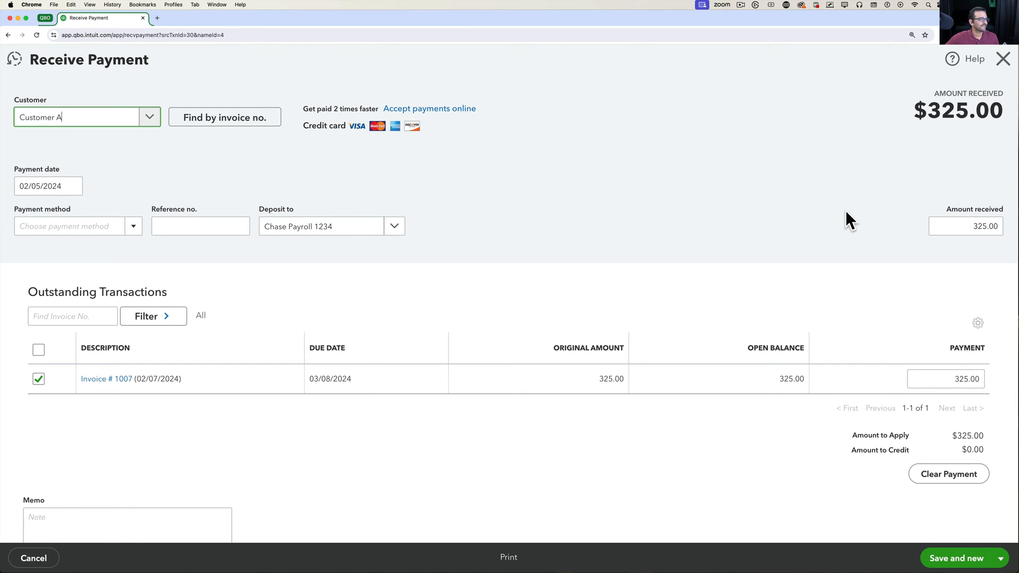
{"action": "left_click", "coordinate": [150, 118]}
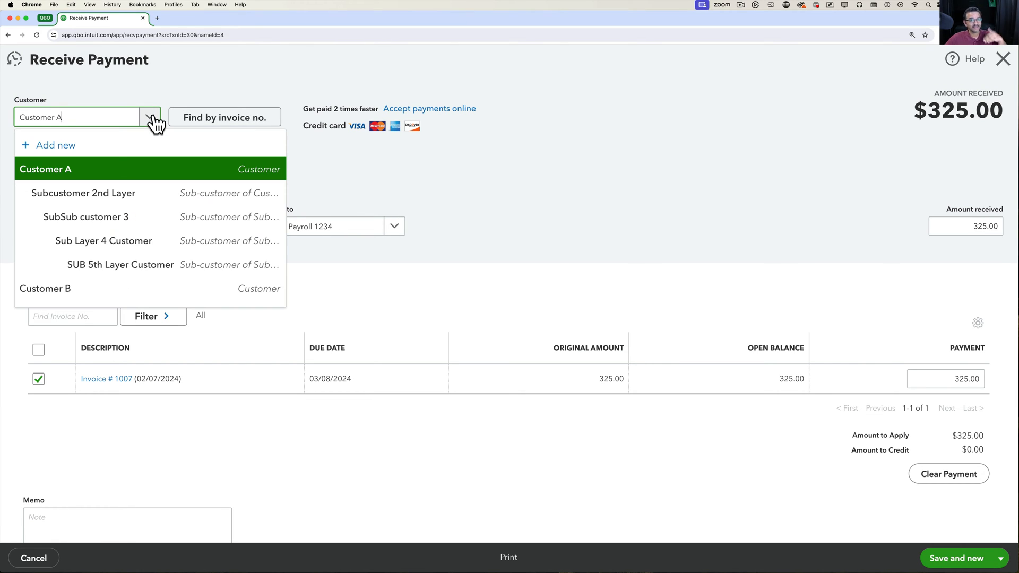
{"action": "left_click", "coordinate": [549, 177]}
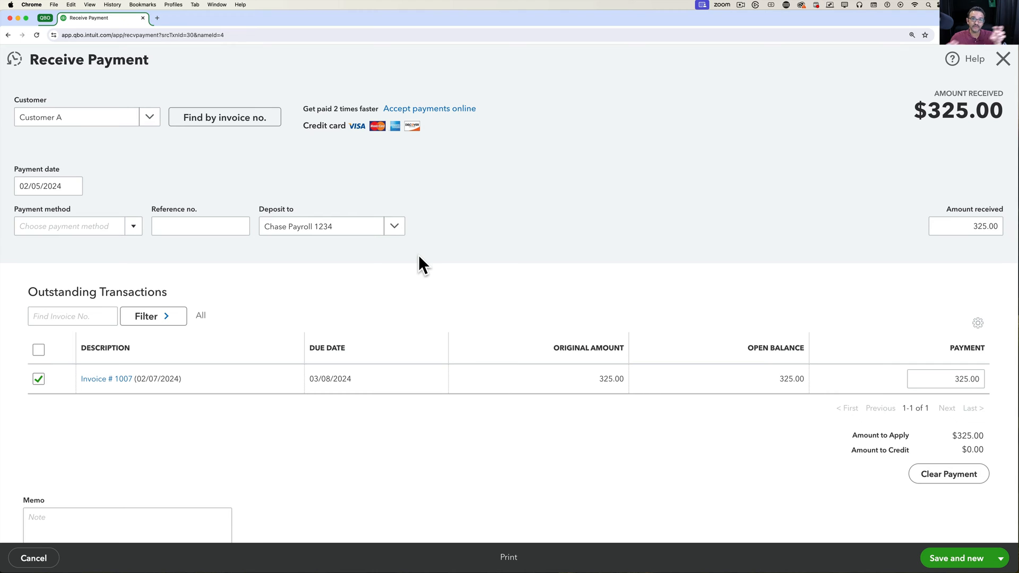
Step: Set the deposit account of Customer A's payment to Undeposited Funds
{"action": "left_click", "coordinate": [395, 228]}
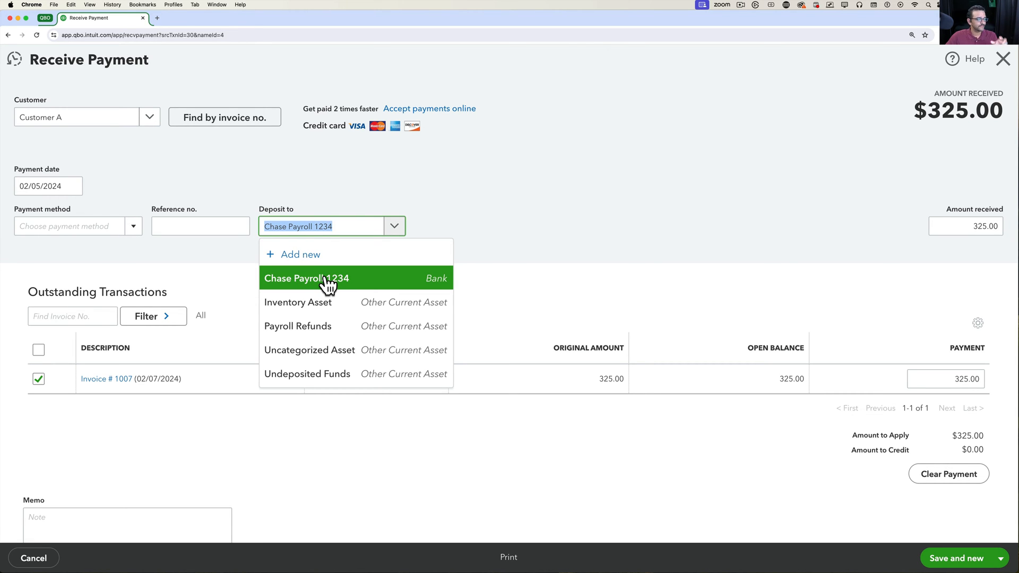
{"action": "left_click", "coordinate": [311, 375]}
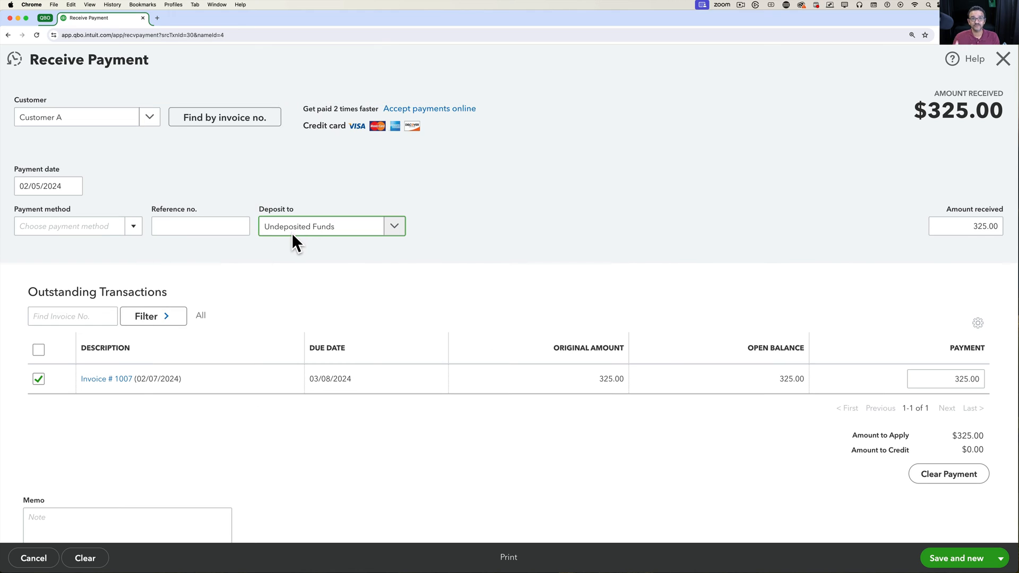
{"action": "left_click", "coordinate": [396, 229]}
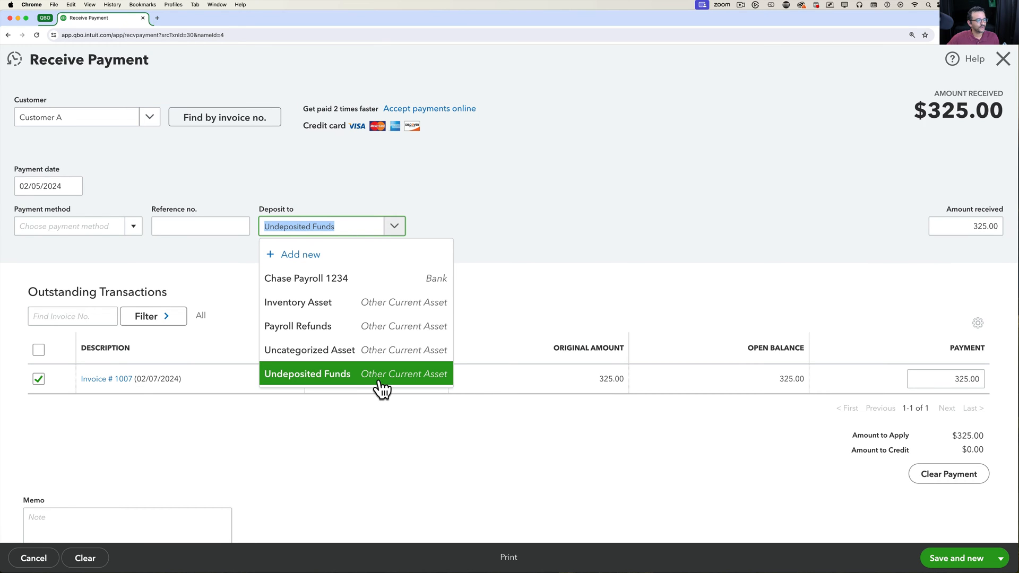
{"action": "left_click", "coordinate": [509, 287]}
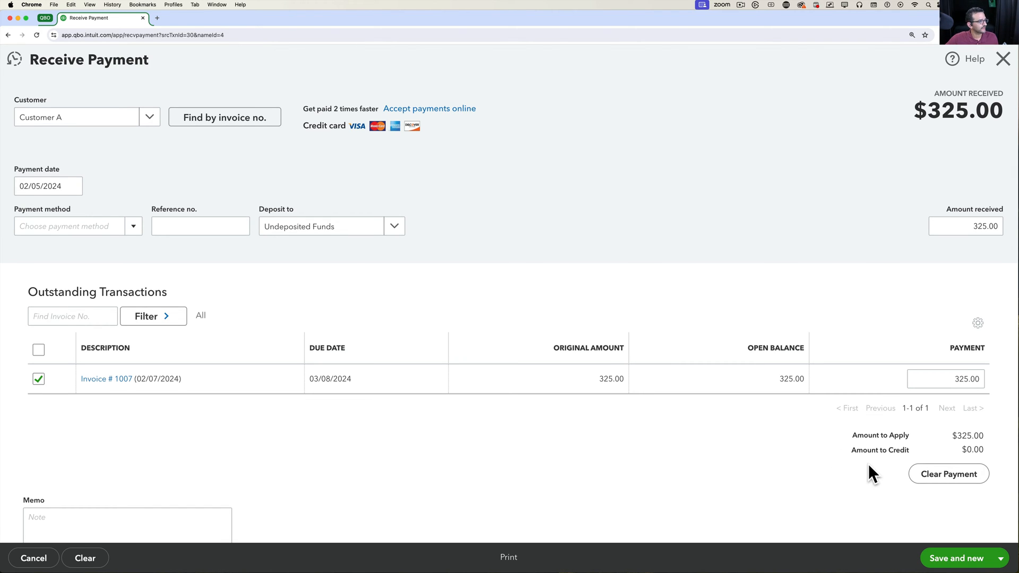
Step: Set the payment method to Check with reference number 55544, then save and close the Customer A payment
{"action": "left_click", "coordinate": [134, 229]}
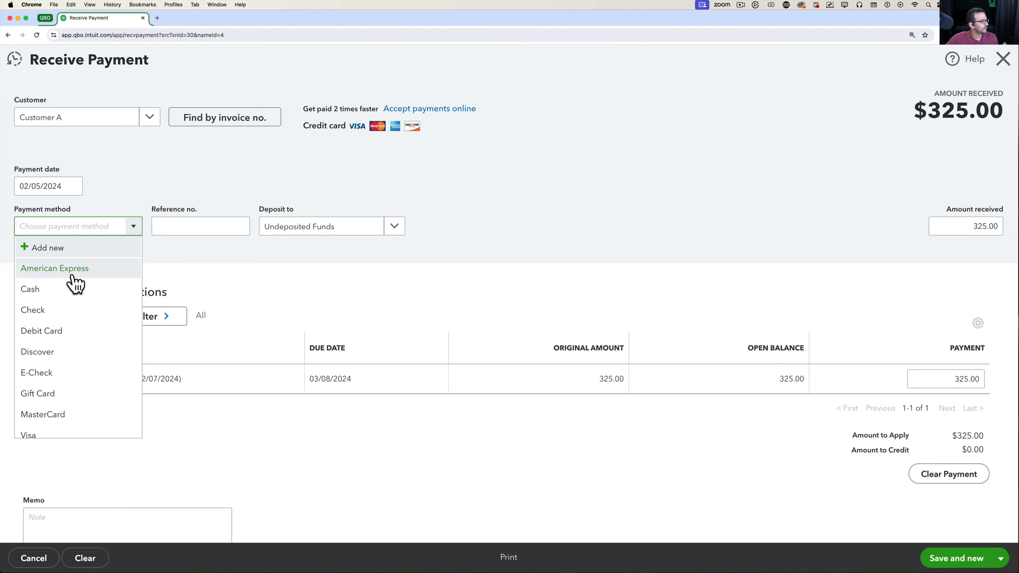
{"action": "left_click", "coordinate": [33, 309]}
{"action": "left_click", "coordinate": [200, 226]}
{"action": "type", "text": "55544"}
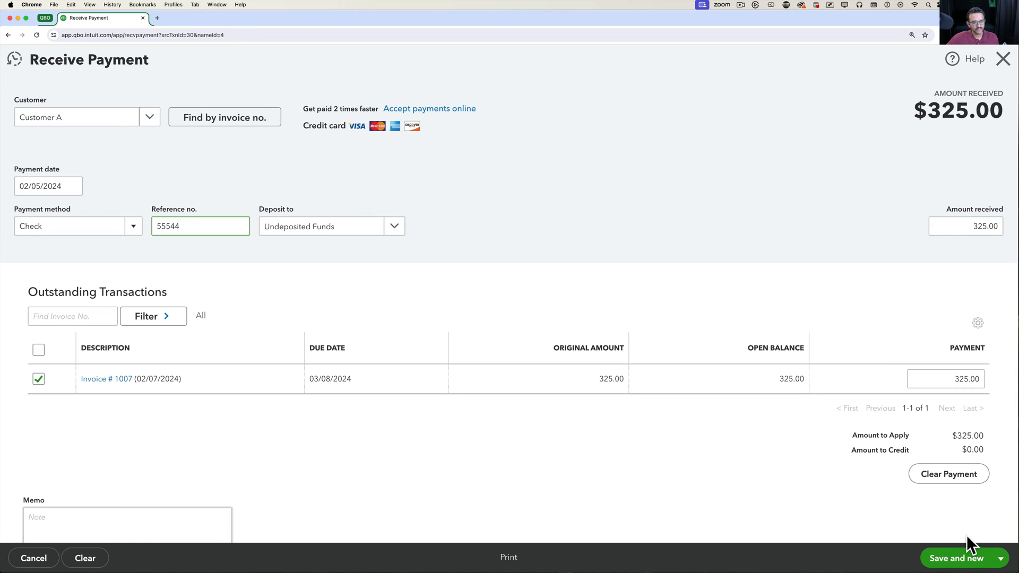
{"action": "left_click", "coordinate": [1002, 561]}
{"action": "left_click", "coordinate": [962, 515]}
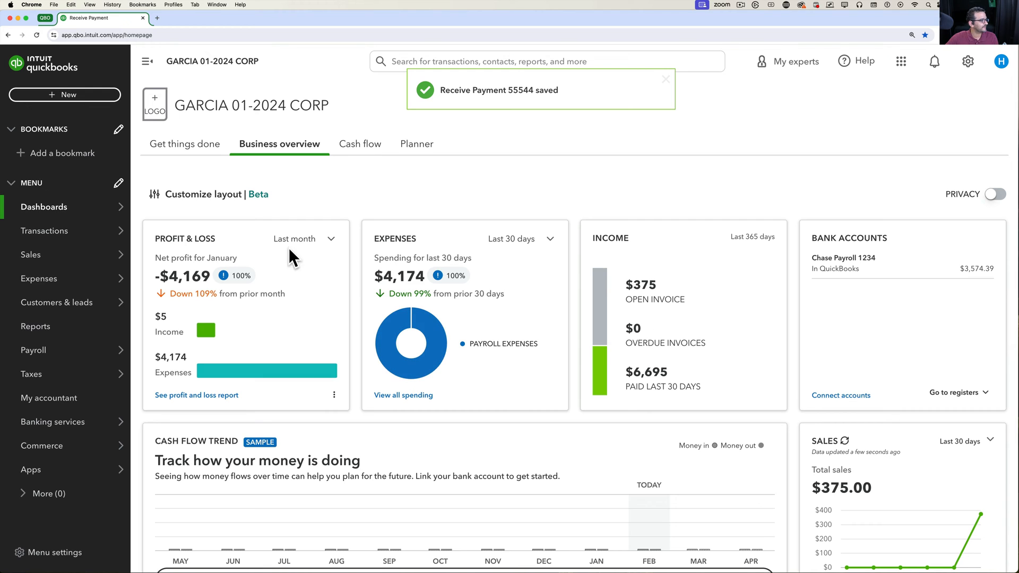
Step: Return to the invoices list, view the payment form for Customer B's invoice 1008, and close it without saving
{"action": "mouse_move", "coordinate": [124, 243]}
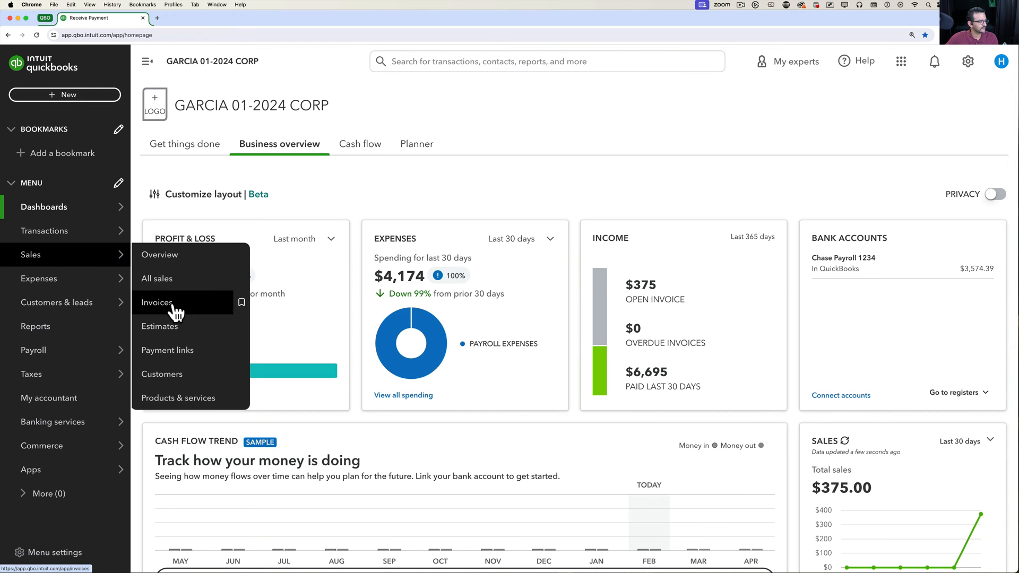
{"action": "left_click", "coordinate": [176, 311]}
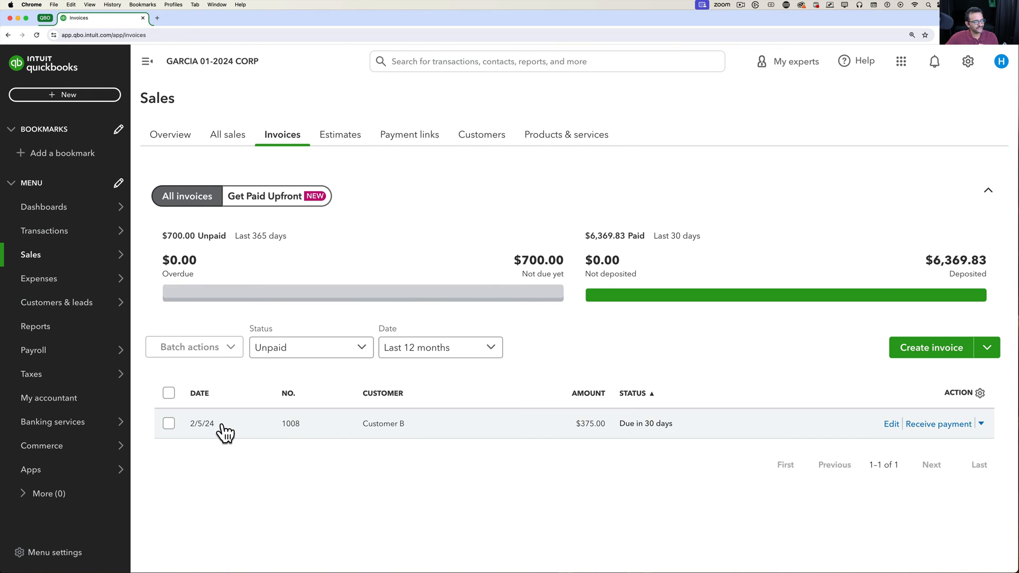
{"action": "left_click", "coordinate": [938, 425]}
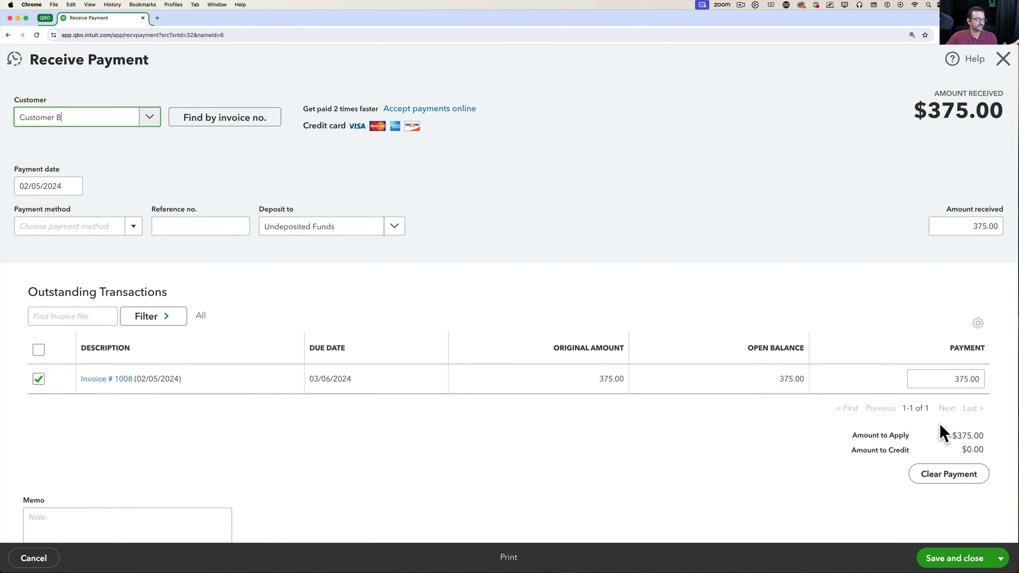
{"action": "left_click", "coordinate": [1003, 59]}
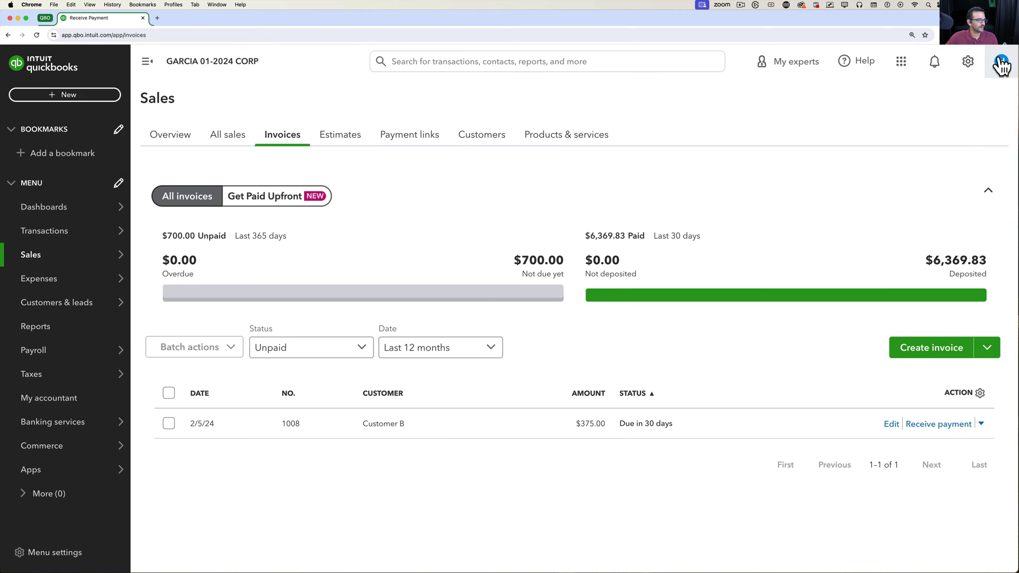
Step: Open Customer B's record from the customers list and start receiving a payment for invoice 1008
{"action": "mouse_move", "coordinate": [34, 256]}
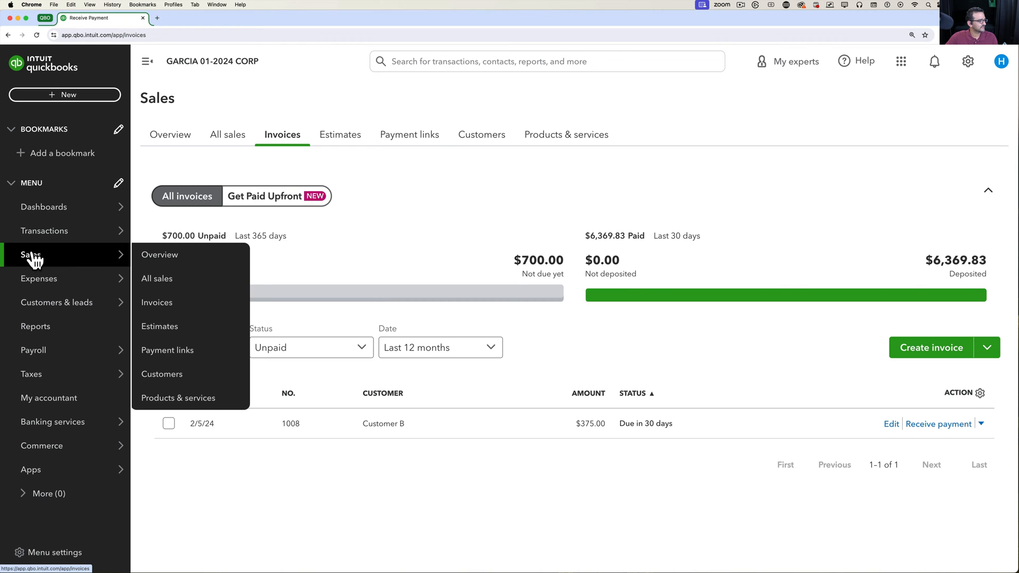
{"action": "left_click", "coordinate": [186, 374]}
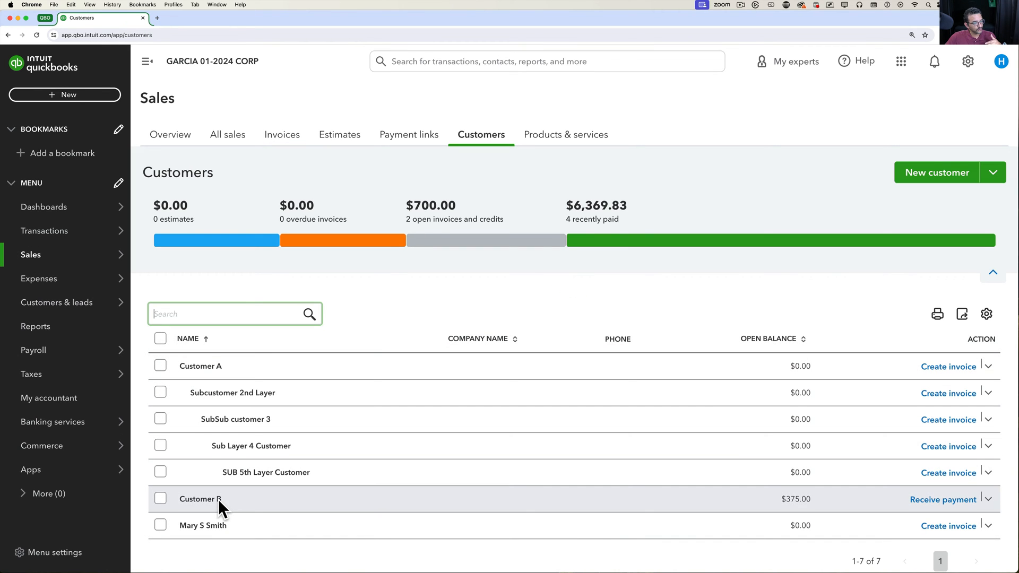
{"action": "left_click", "coordinate": [218, 499]}
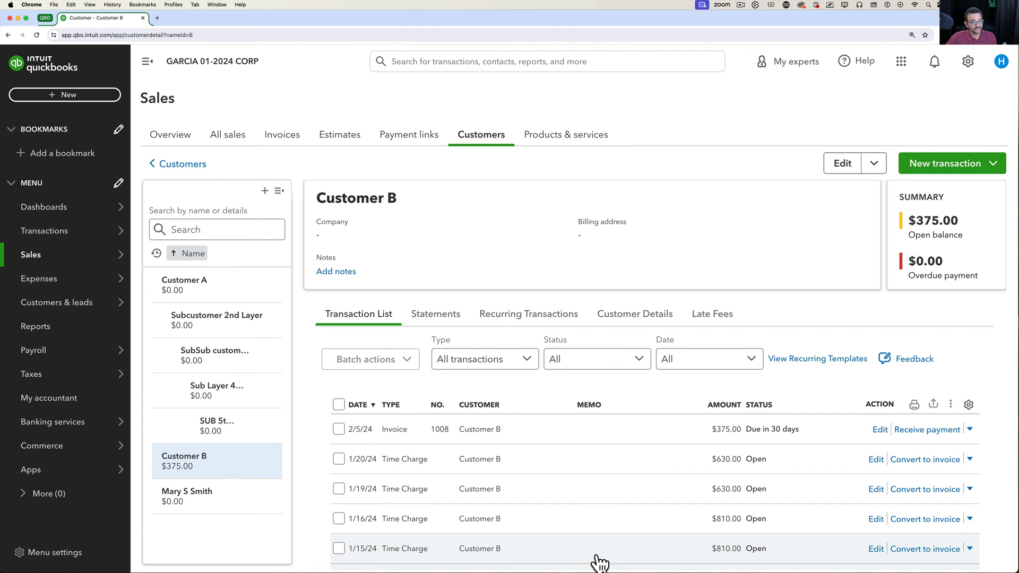
{"action": "scroll", "coordinate": [594, 544], "scroll_direction": "down", "scroll_amount": 2}
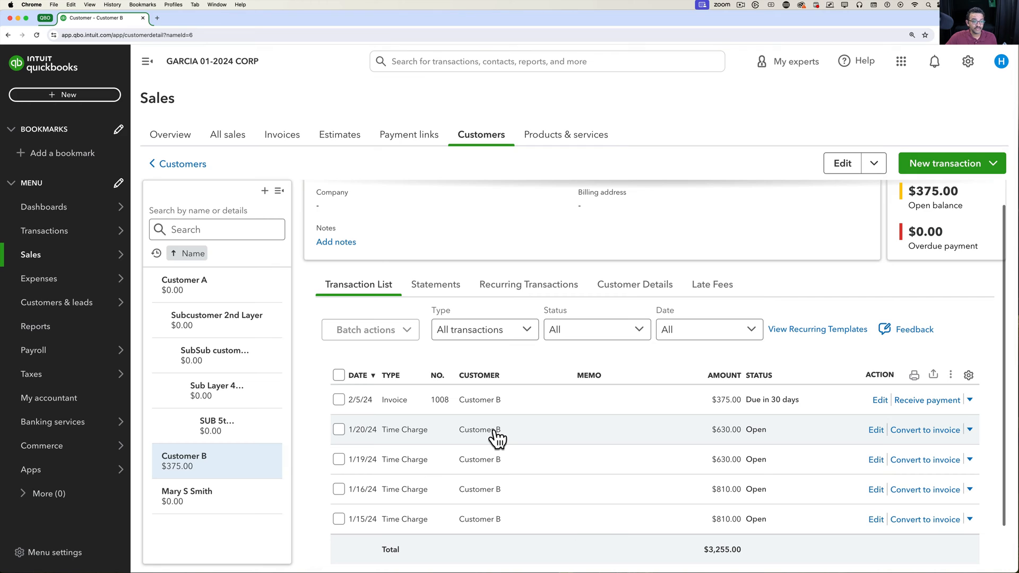
{"action": "left_click", "coordinate": [971, 400]}
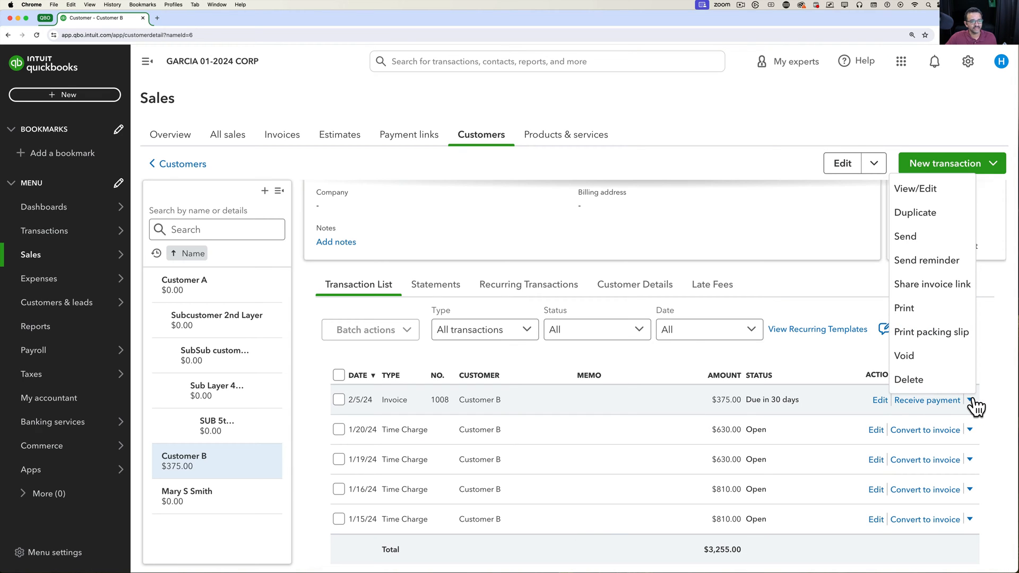
{"action": "left_click", "coordinate": [999, 391]}
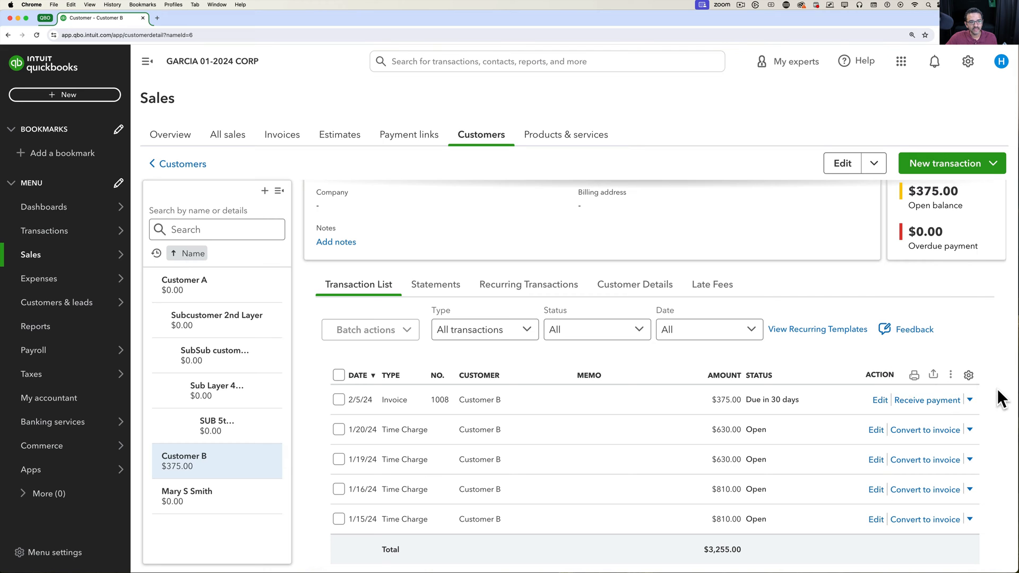
{"action": "left_click", "coordinate": [933, 400]}
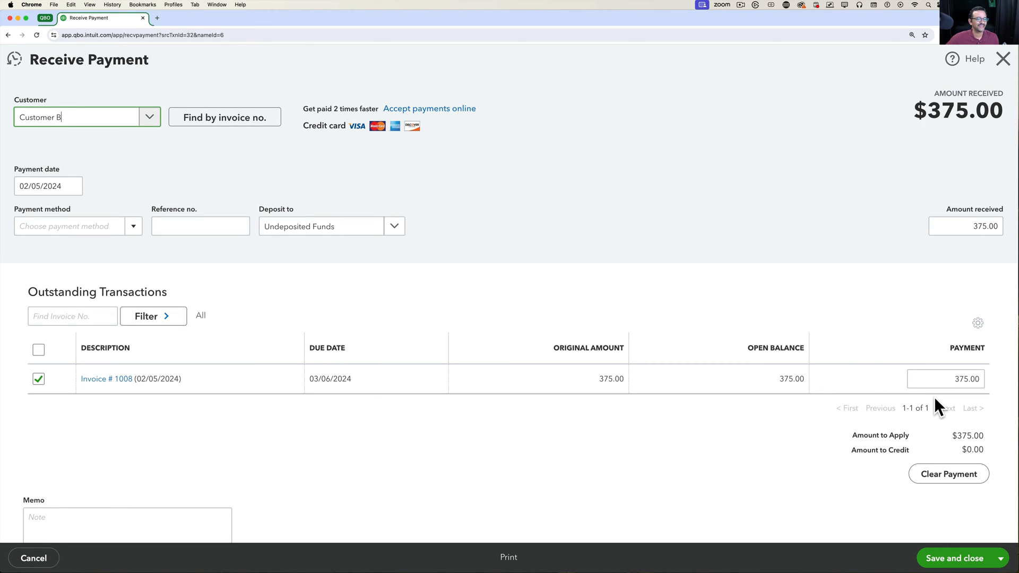
Step: Set the payment method of Customer B's payment to Check with reference number 88554
{"action": "left_click", "coordinate": [132, 230]}
{"action": "left_click", "coordinate": [48, 311]}
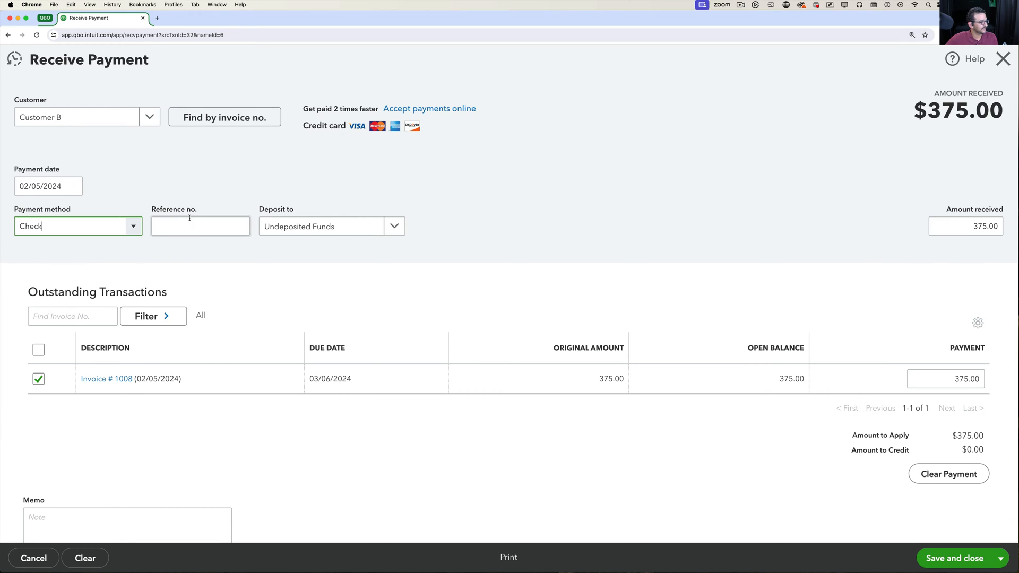
{"action": "left_click", "coordinate": [197, 223]}
{"action": "type", "text": "8855"}
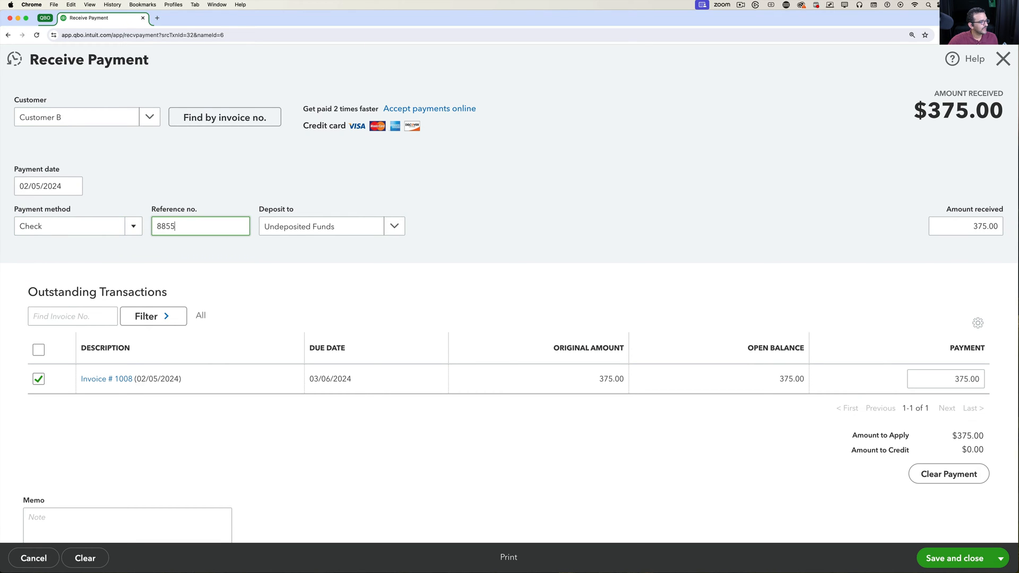
{"action": "type", "text": "4"}
{"action": "key", "text": "Tab"}
Step: Choose Undeposited Funds as the deposit account for Customer B's payment, then save and close it
{"action": "left_click", "coordinate": [397, 229]}
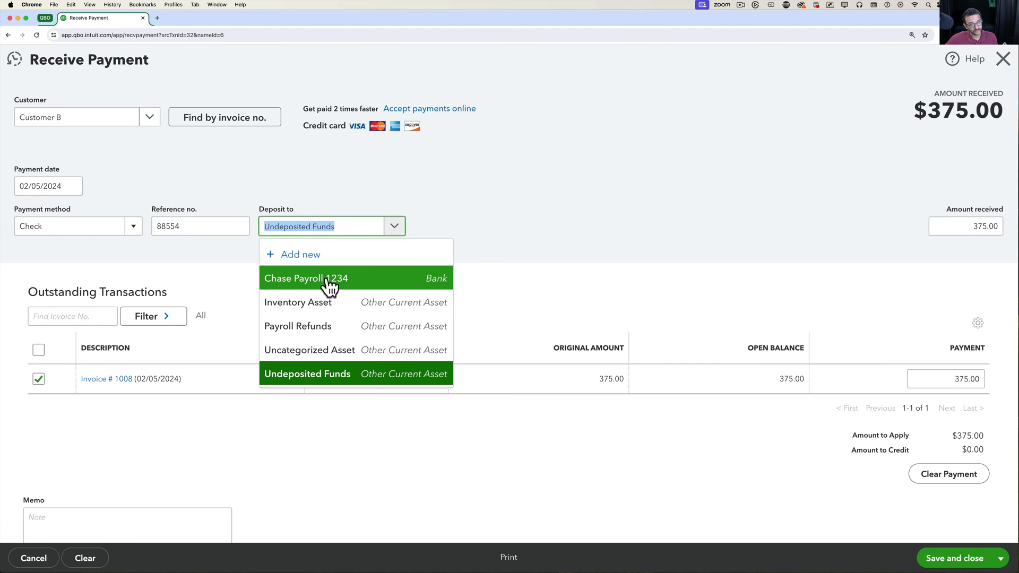
{"action": "left_click", "coordinate": [331, 375]}
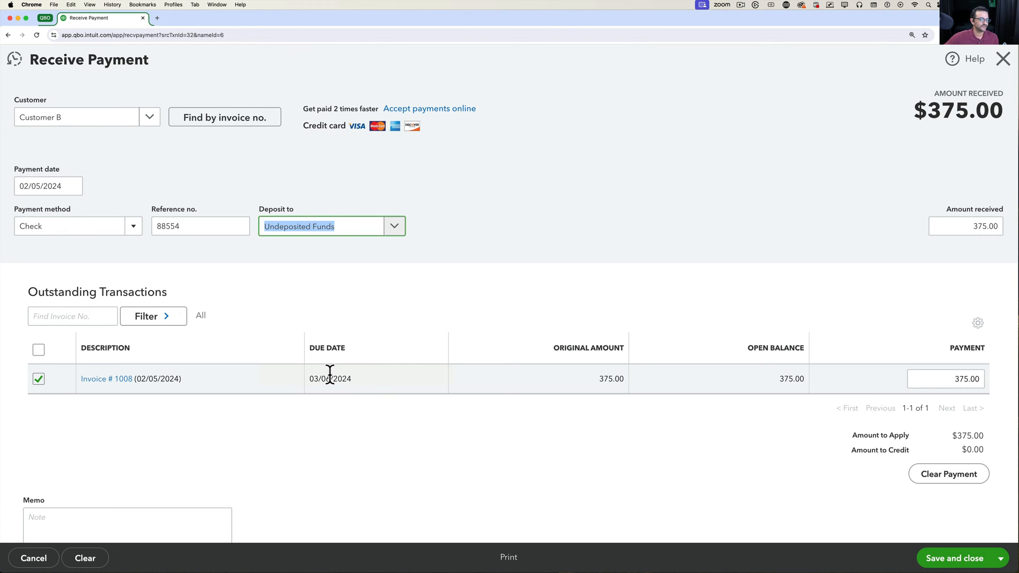
{"action": "left_click", "coordinate": [958, 559]}
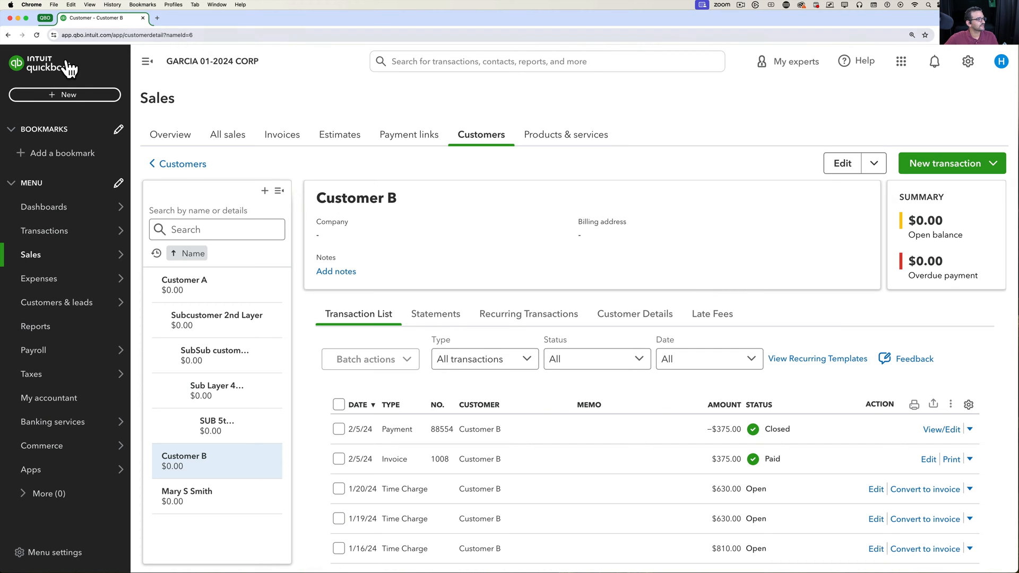
Step: Start a new bank deposit and include the check payments from Customer A and Customer B
{"action": "left_click", "coordinate": [51, 95]}
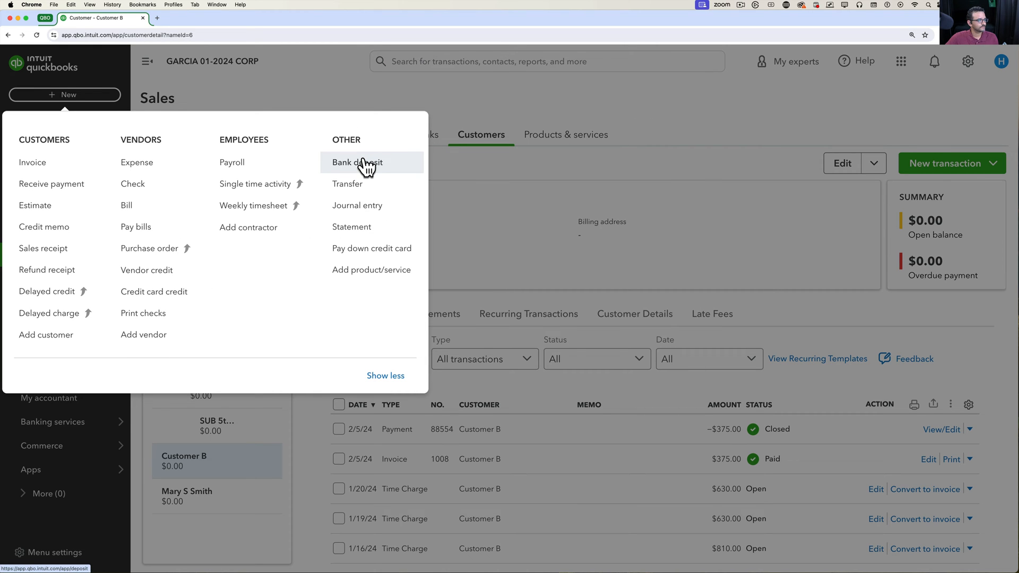
{"action": "left_click", "coordinate": [366, 166]}
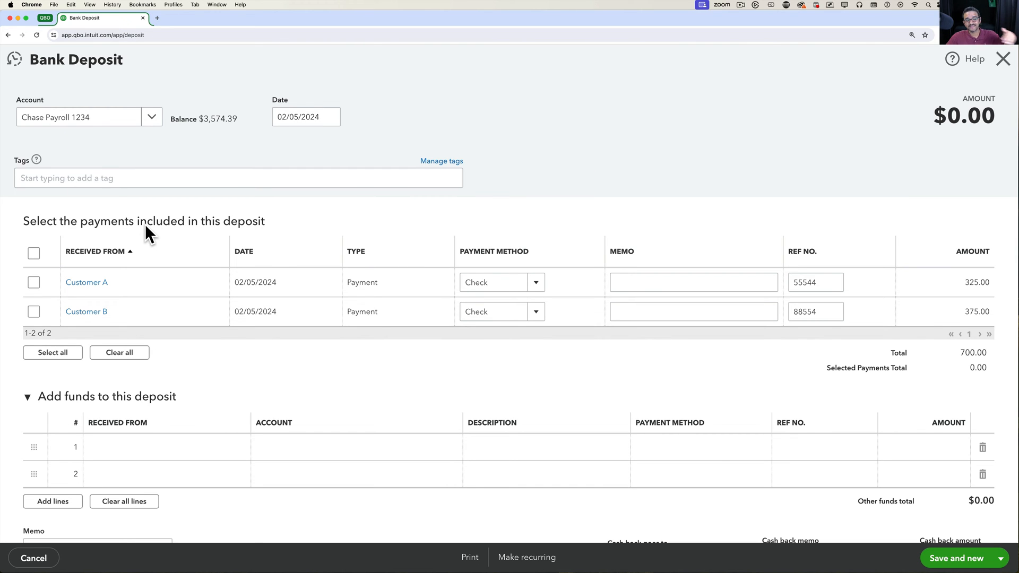
{"action": "left_click", "coordinate": [33, 282]}
{"action": "left_click", "coordinate": [34, 311]}
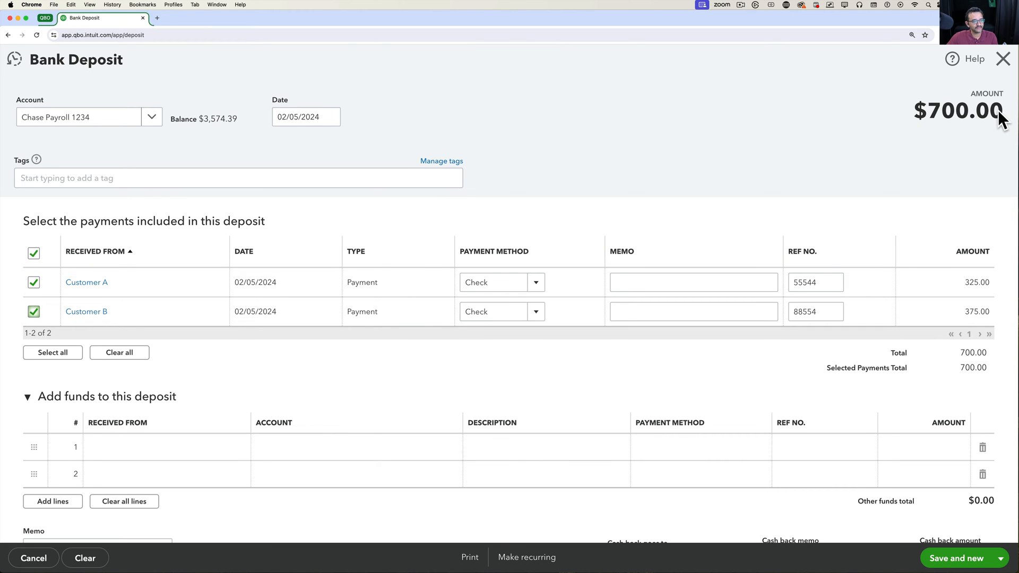
Step: Date the deposit 02/07/2024, choose the Chase Payroll bank account, then save and close the deposit
{"action": "left_click", "coordinate": [331, 117]}
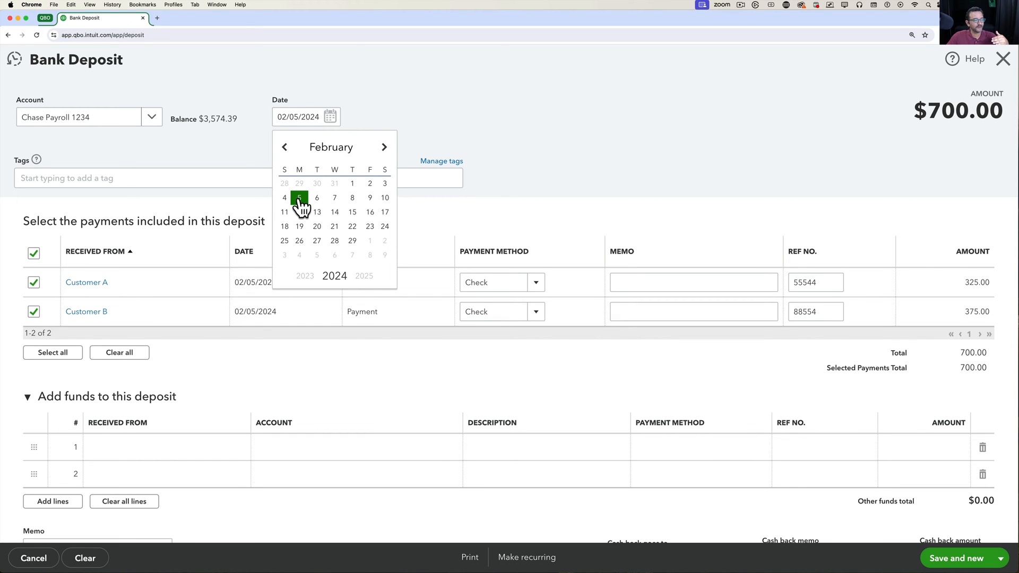
{"action": "left_click", "coordinate": [335, 199]}
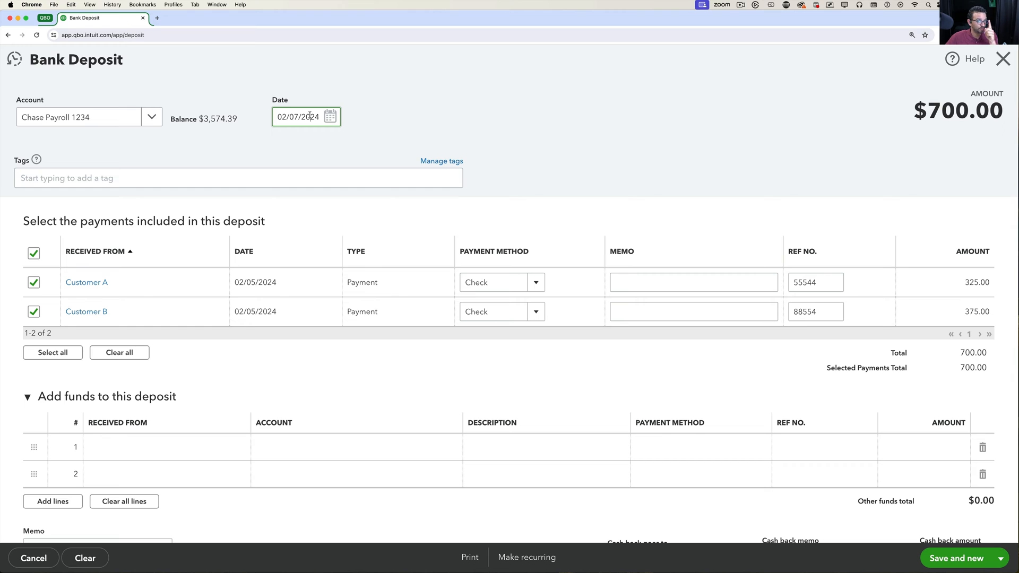
{"action": "left_click", "coordinate": [143, 120]}
{"action": "left_click", "coordinate": [86, 174]}
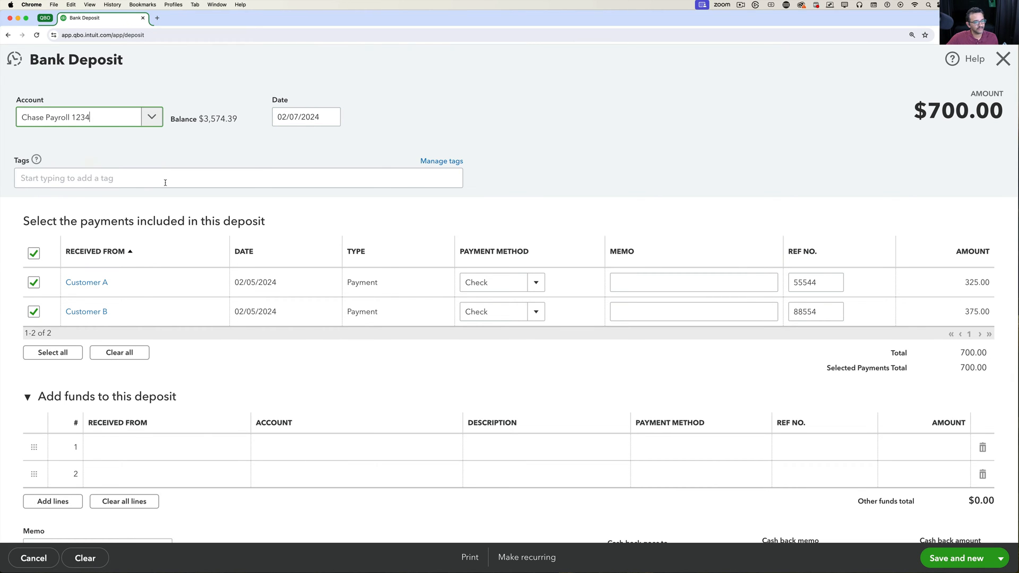
{"action": "left_click", "coordinate": [1000, 560]}
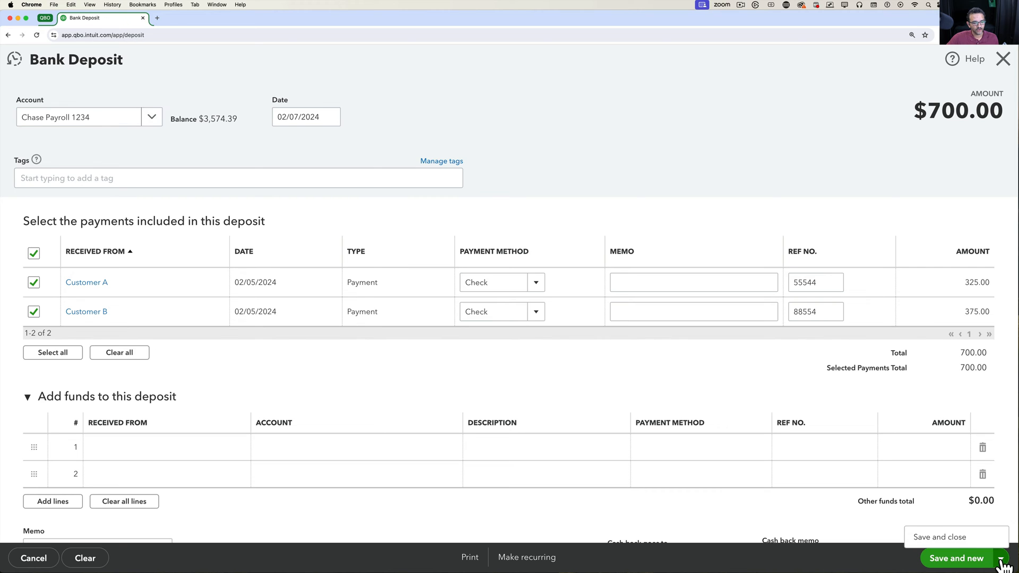
{"action": "left_click", "coordinate": [939, 537]}
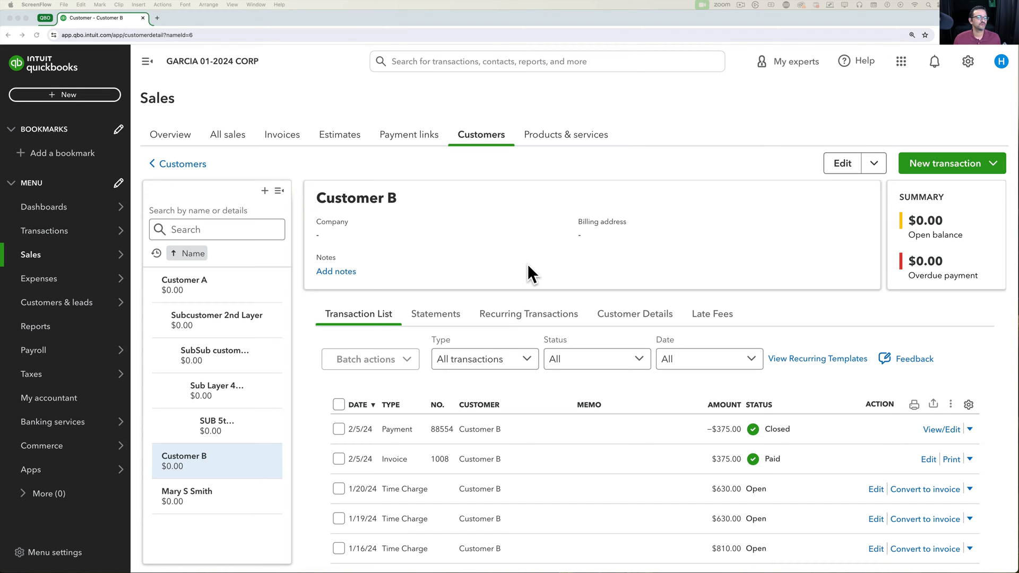
Step: Start a new invoice for Customer A
{"action": "left_click", "coordinate": [53, 97]}
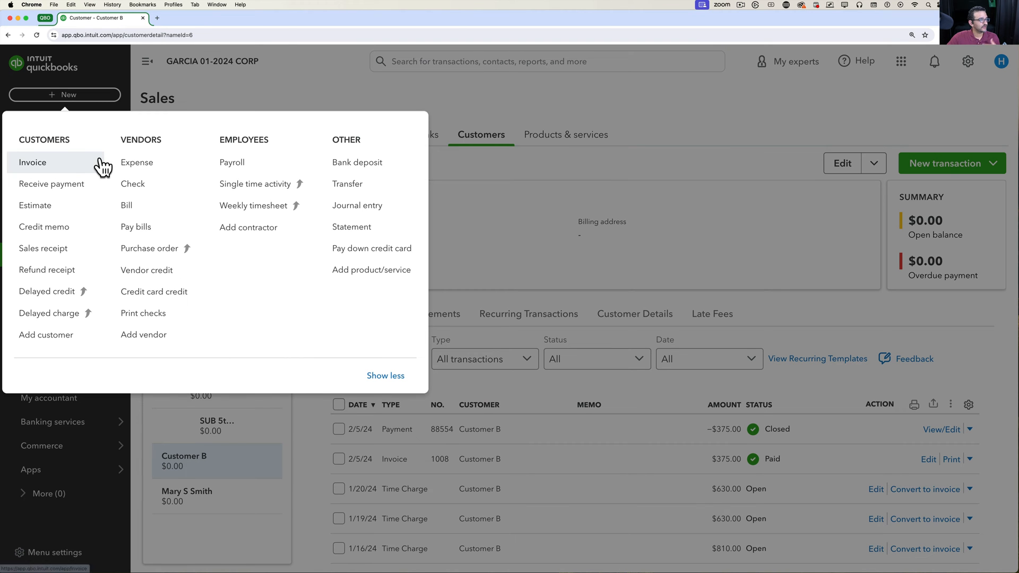
{"action": "left_click", "coordinate": [42, 166]}
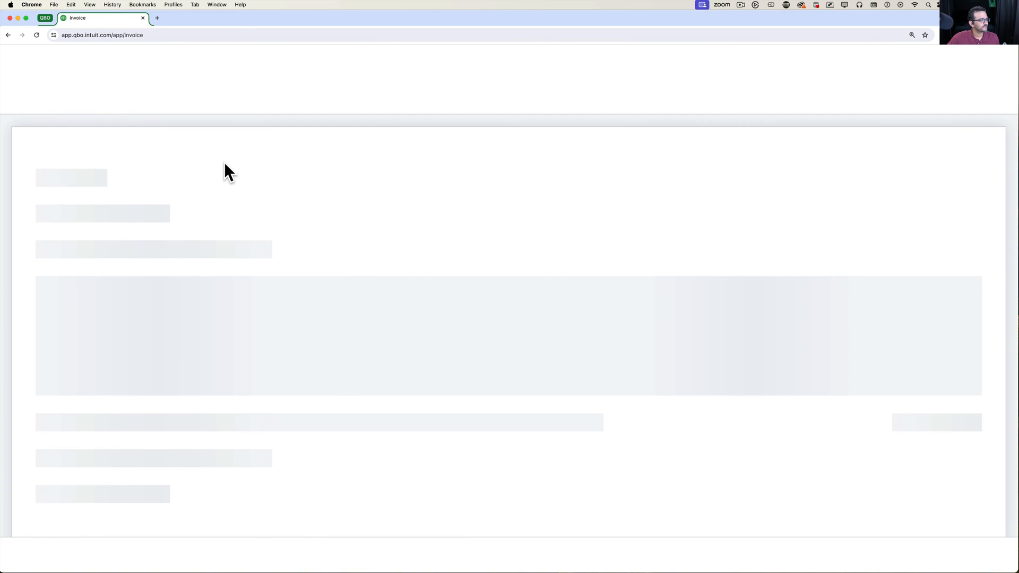
{"action": "left_click", "coordinate": [202, 296]}
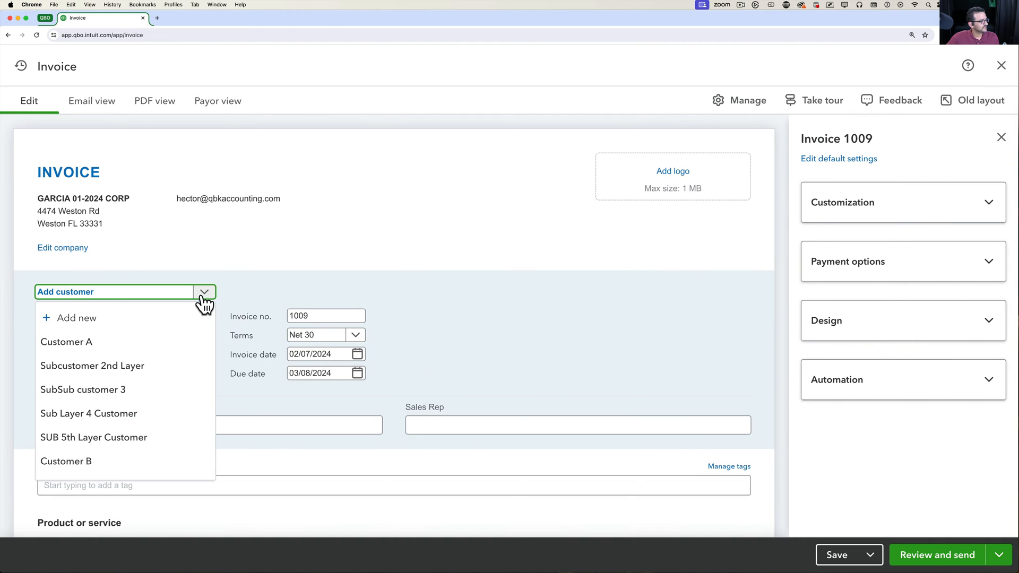
{"action": "left_click", "coordinate": [85, 342]}
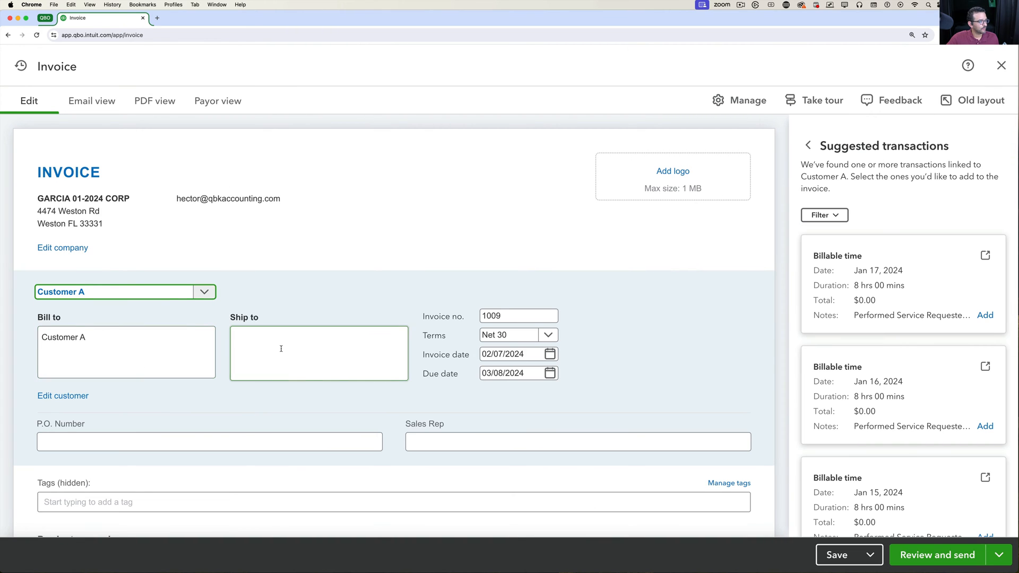
Step: Add a Services line to Customer A's invoice at a rate of 1,000
{"action": "scroll", "coordinate": [281, 349], "scroll_direction": "down", "scroll_amount": 3}
{"action": "left_click", "coordinate": [175, 432]}
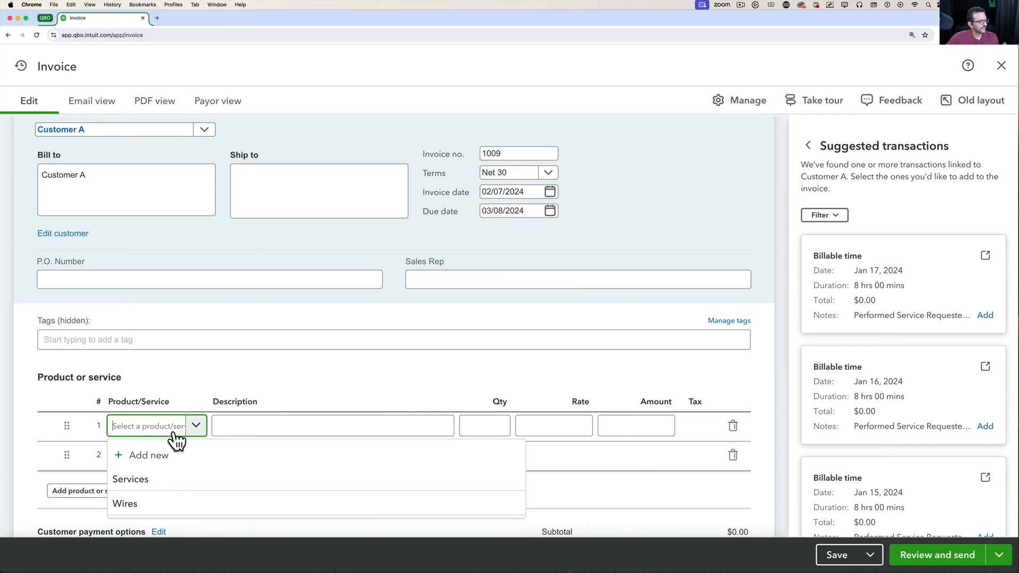
{"action": "left_click", "coordinate": [171, 479]}
{"action": "left_click", "coordinate": [563, 425]}
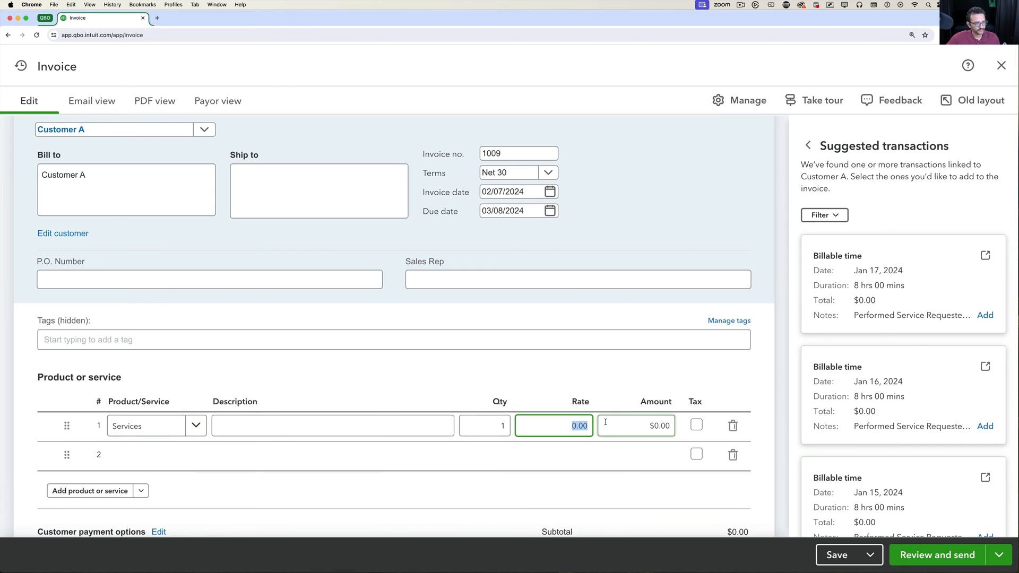
{"action": "type", "text": "1000"}
{"action": "key", "text": "Tab"}
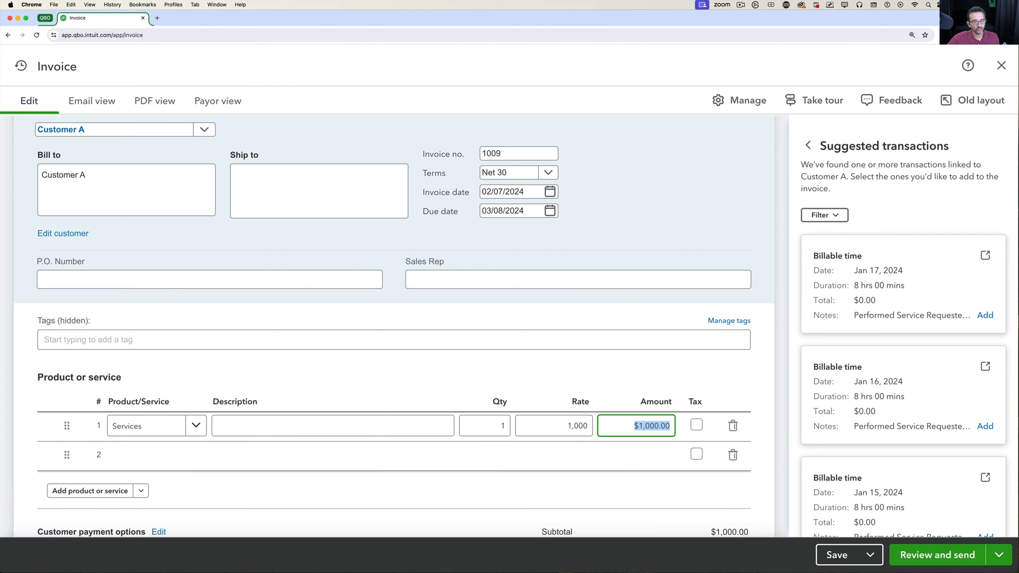
Step: Set the date of Customer A's invoice to 12/01/2023, then save and close the invoice
{"action": "left_click", "coordinate": [550, 192]}
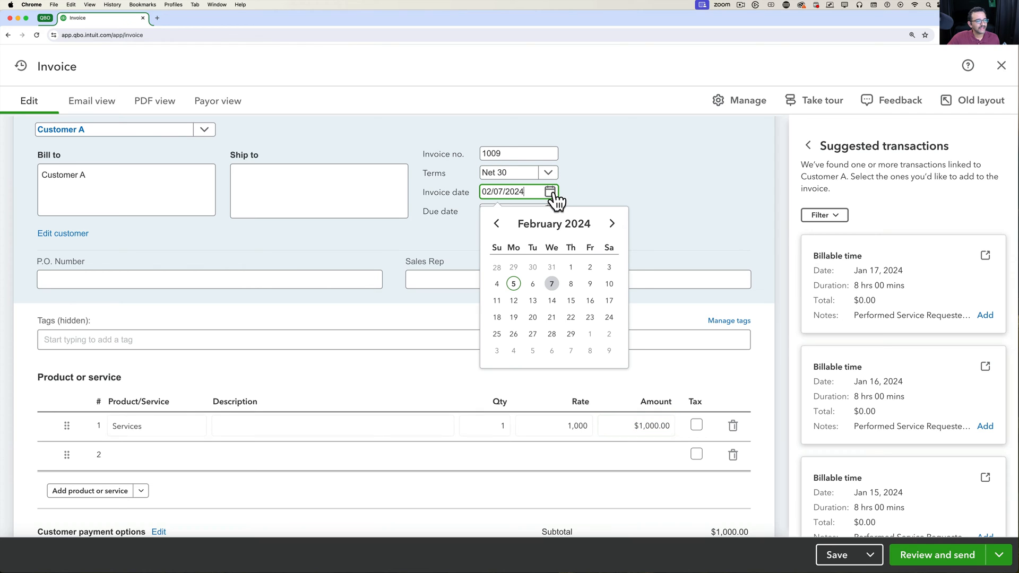
{"action": "left_click", "coordinate": [496, 224]}
{"action": "left_click", "coordinate": [496, 223]}
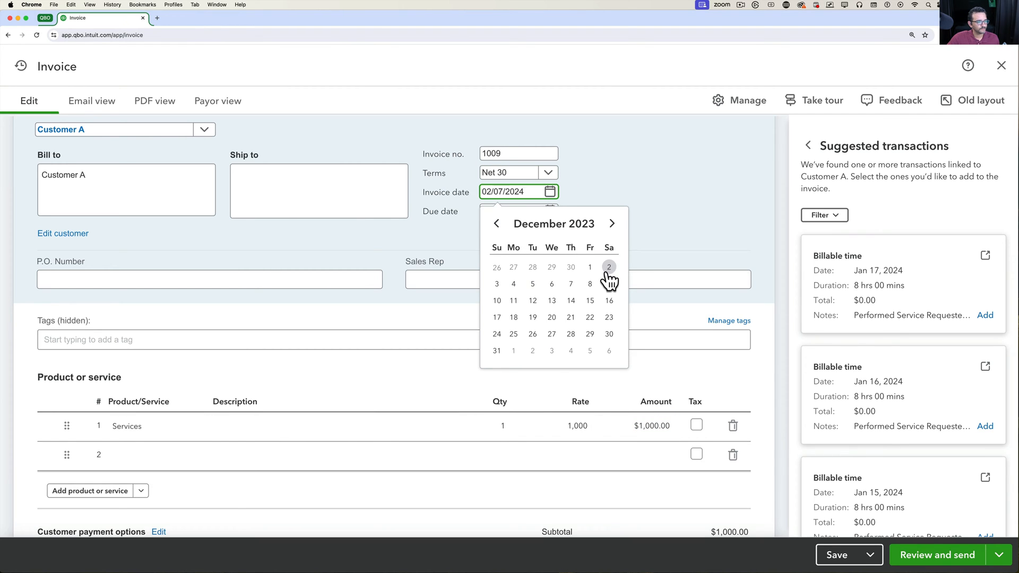
{"action": "left_click", "coordinate": [589, 266]}
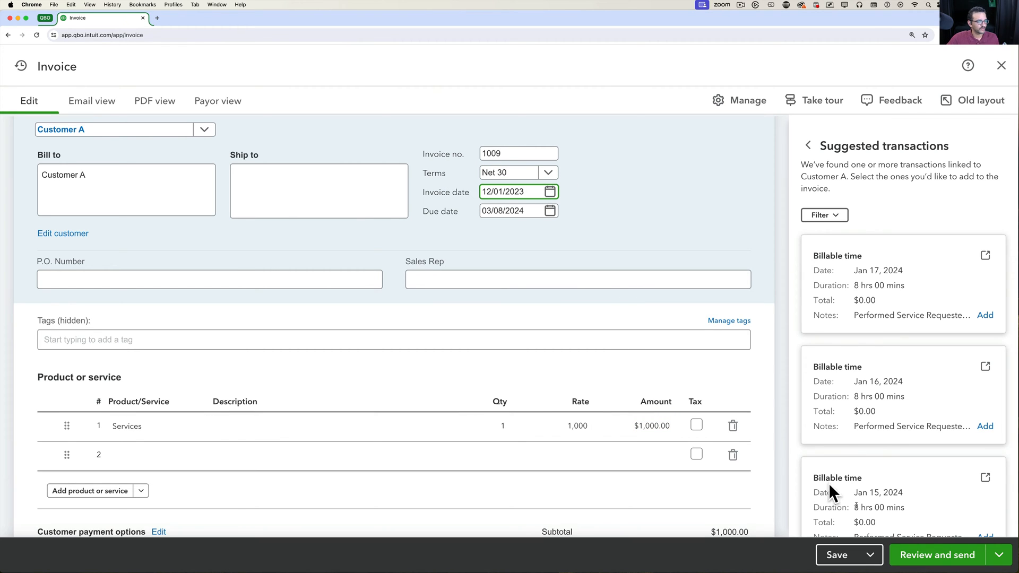
{"action": "left_click", "coordinate": [870, 555]}
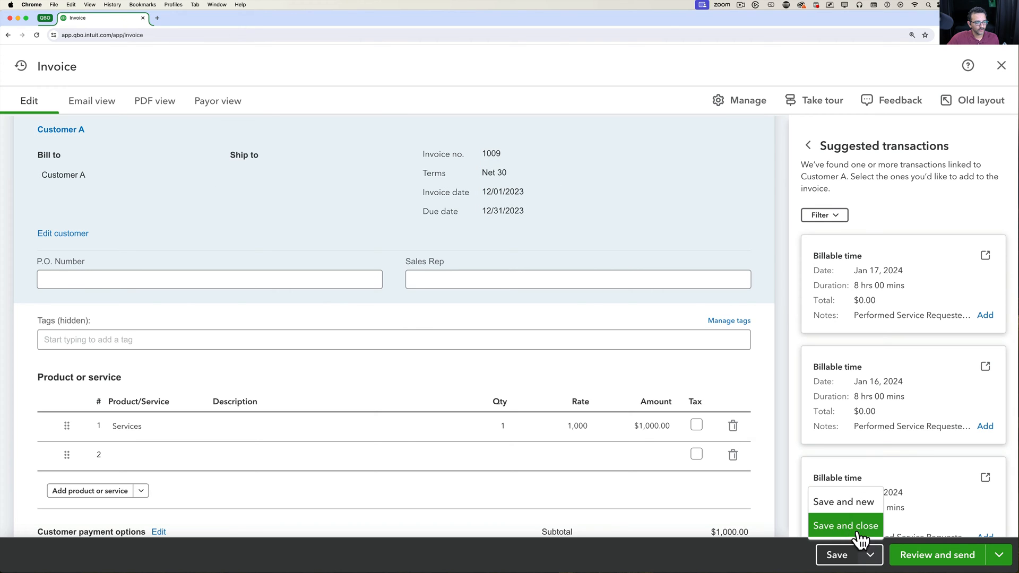
{"action": "left_click", "coordinate": [847, 526]}
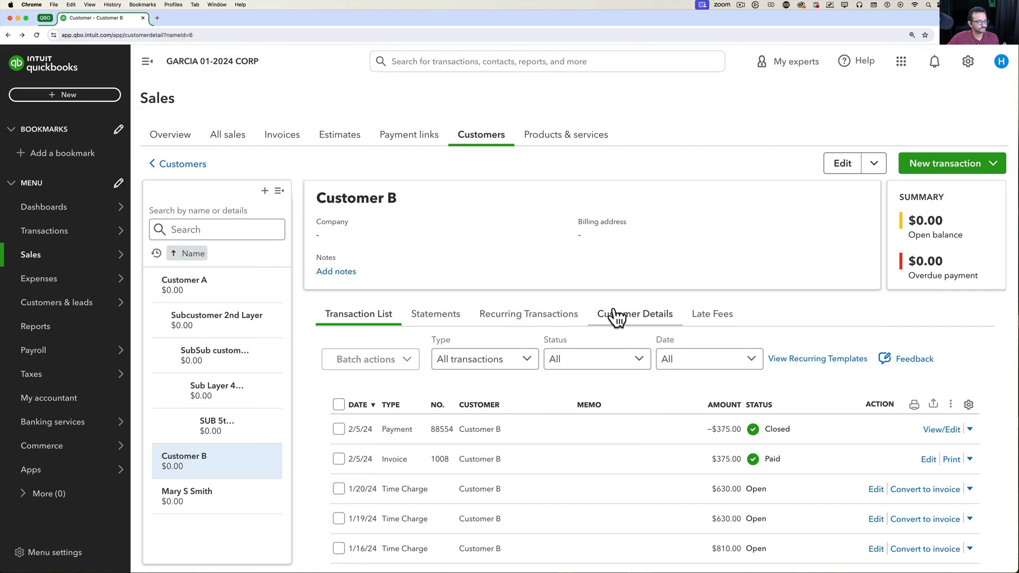
Step: Open the invoices list, and start a new credit memo for Customer A
{"action": "mouse_move", "coordinate": [41, 260]}
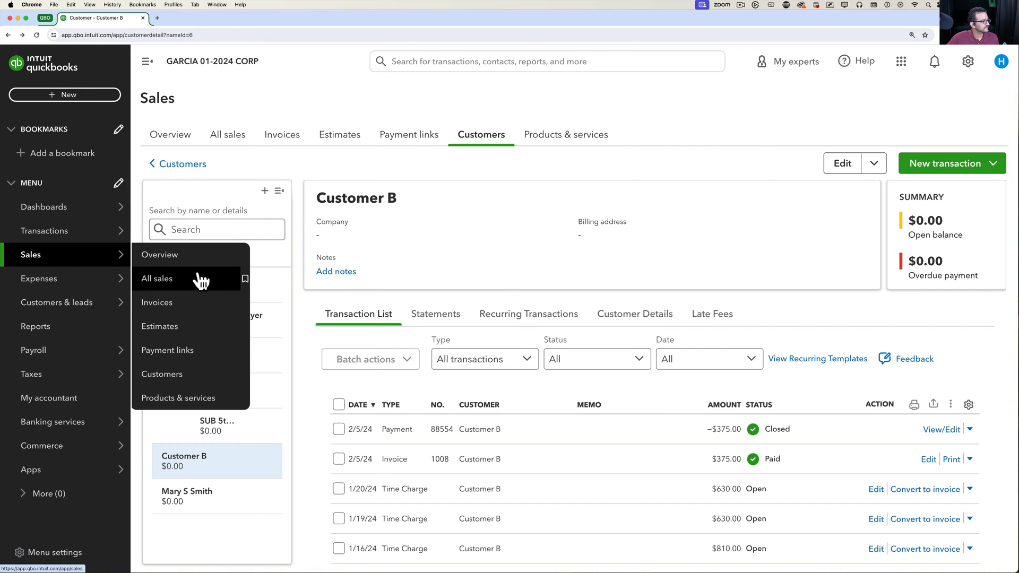
{"action": "left_click", "coordinate": [200, 307]}
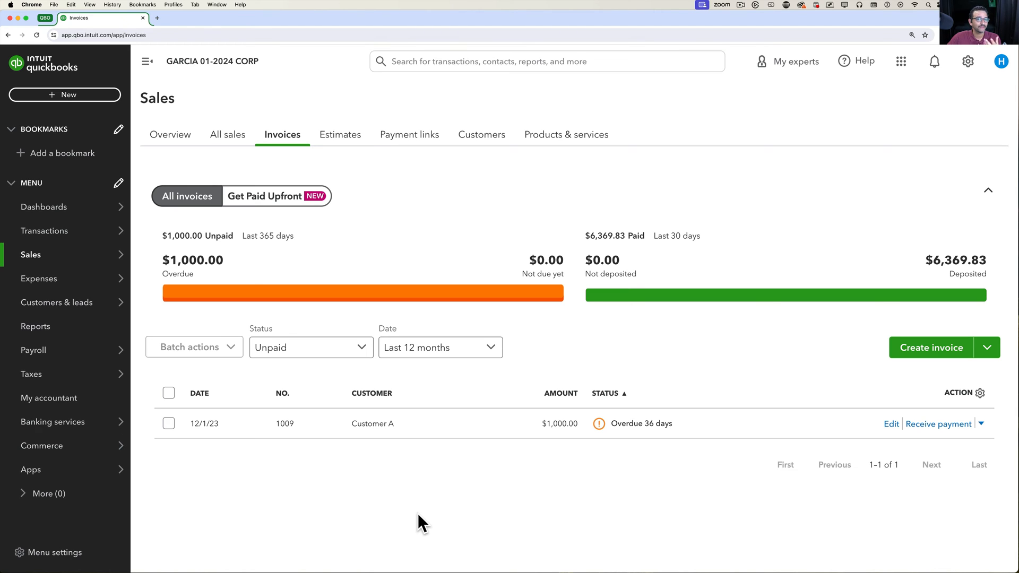
{"action": "left_click", "coordinate": [56, 95]}
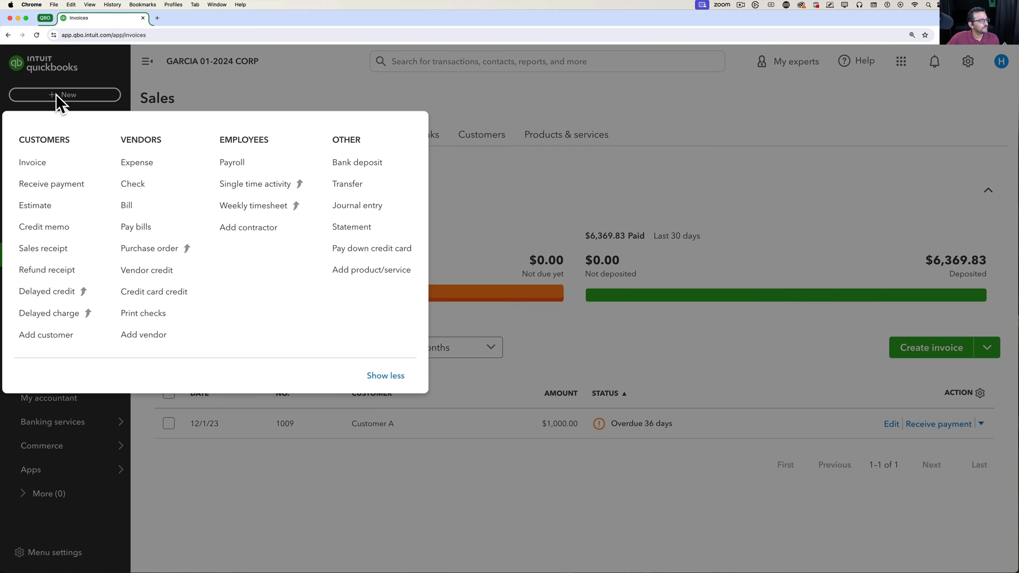
{"action": "left_click", "coordinate": [62, 236]}
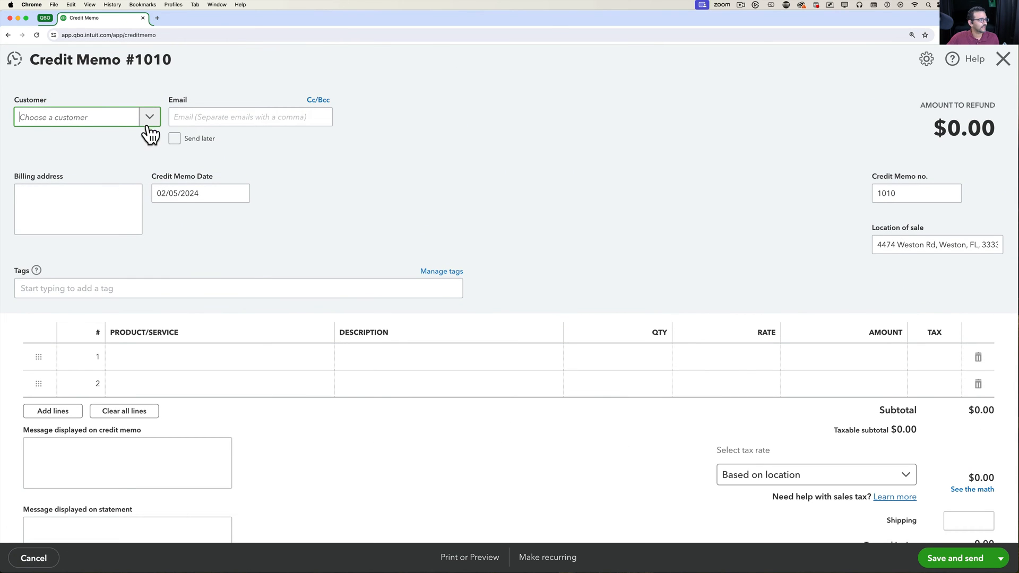
{"action": "left_click", "coordinate": [150, 119]}
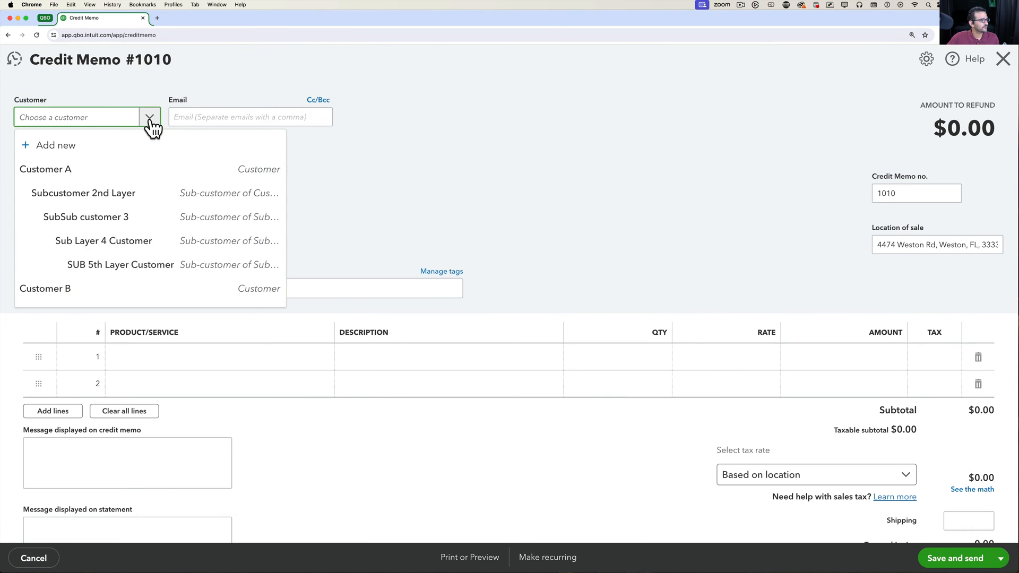
{"action": "left_click", "coordinate": [74, 170]}
Step: Add a Services line to Customer A's credit memo at a rate of 300
{"action": "left_click", "coordinate": [176, 358]}
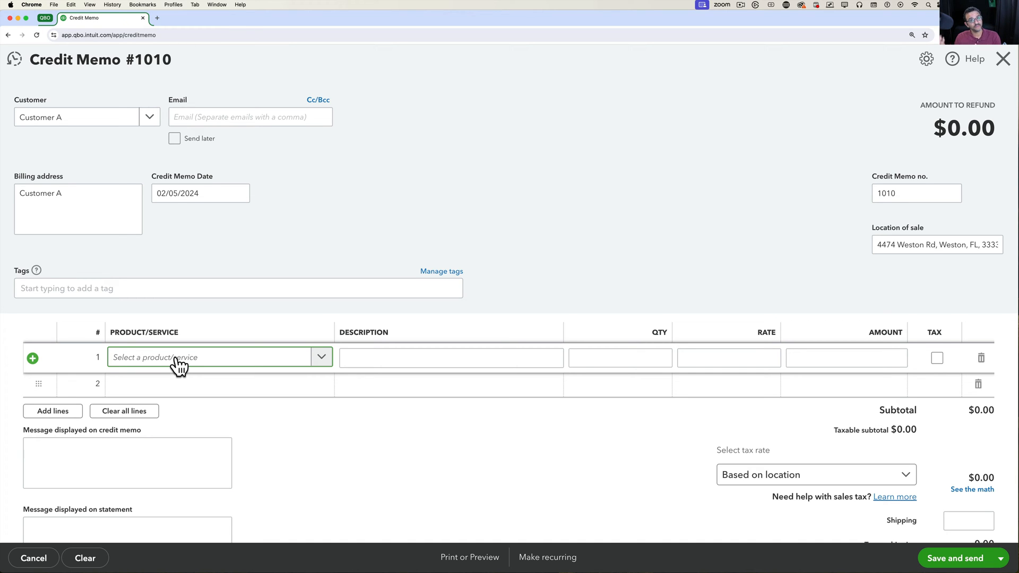
{"action": "left_click", "coordinate": [321, 357]}
{"action": "left_click", "coordinate": [224, 399]}
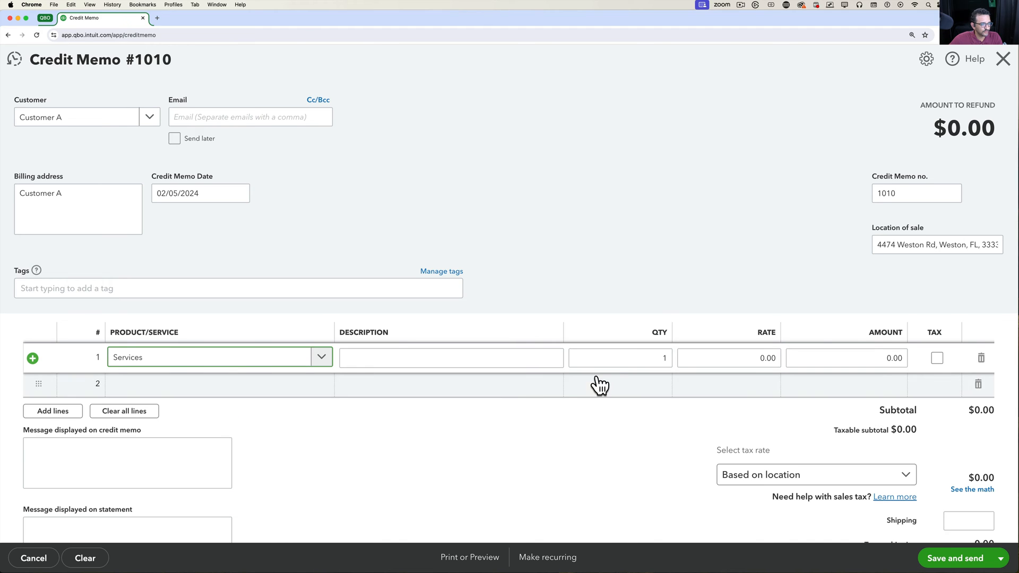
{"action": "left_click", "coordinate": [729, 358]}
{"action": "type", "text": "3"}
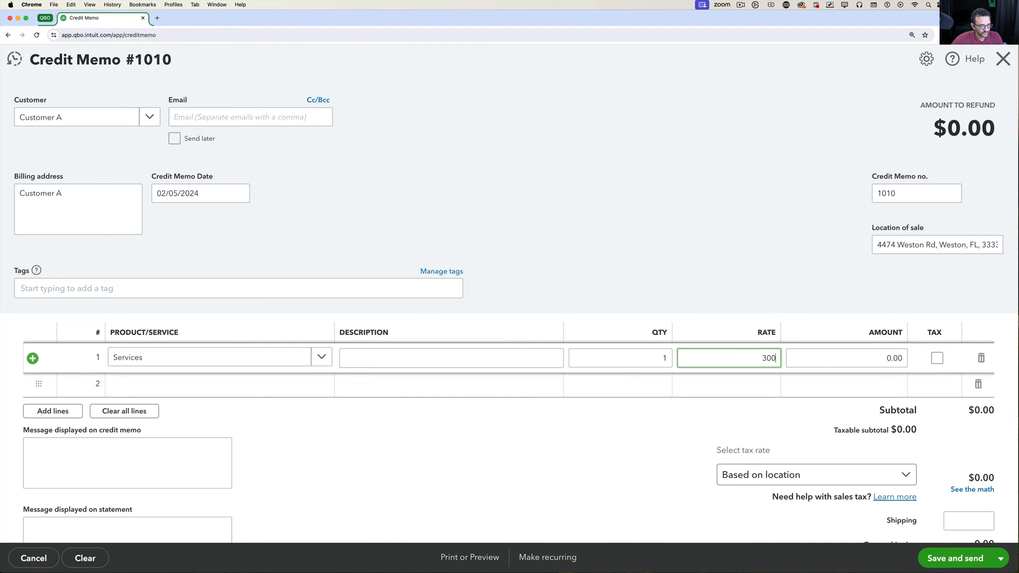
{"action": "type", "text": "00"}
Step: Describe the Services line as "Recognizing our mistake for late delivery", and save and close the credit memo
{"action": "left_click", "coordinate": [406, 357]}
{"action": "type", "text": "Reco"}
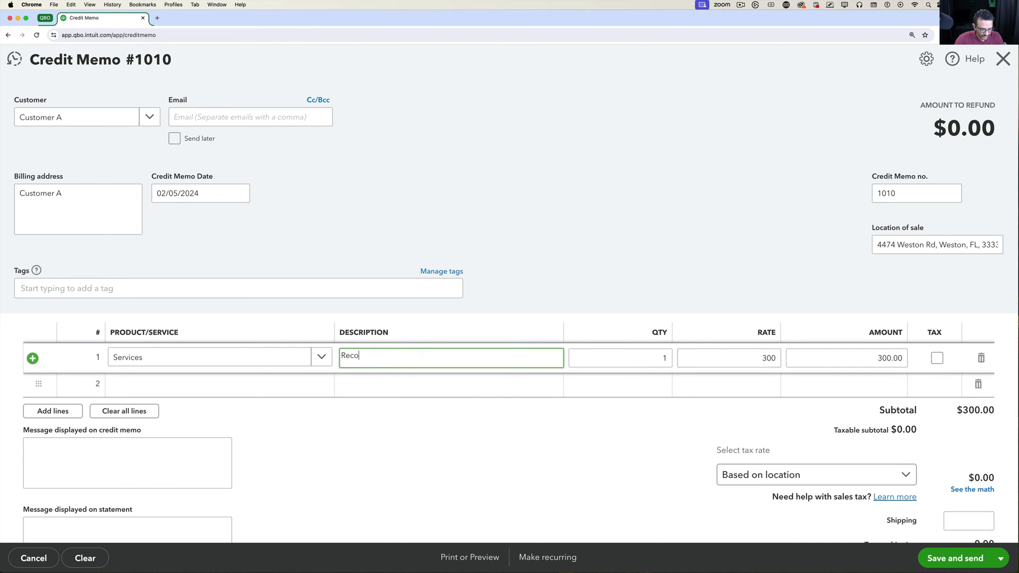
{"action": "type", "text": "gnizing our ma"}
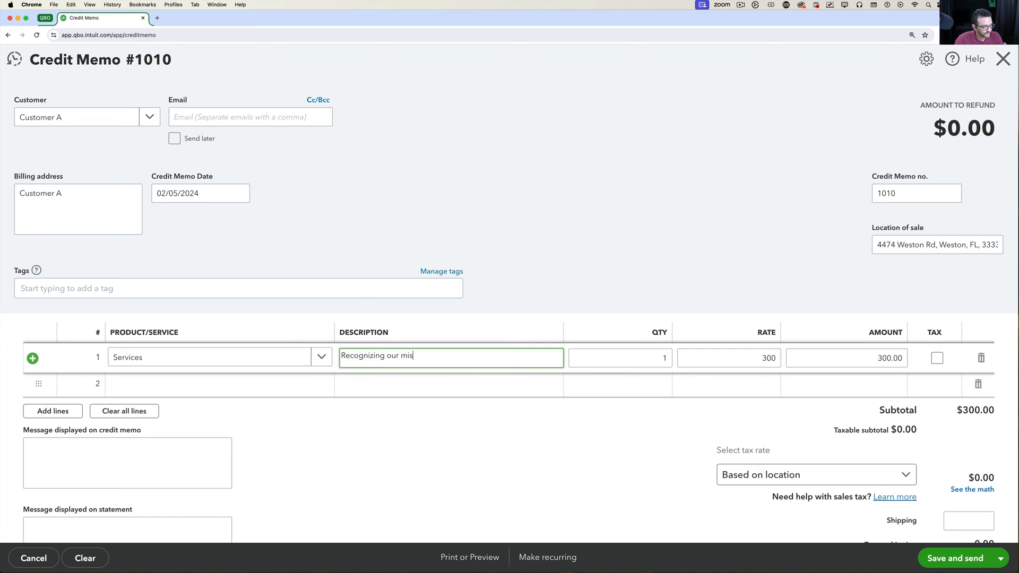
{"action": "type", "text": "stake for late deli"}
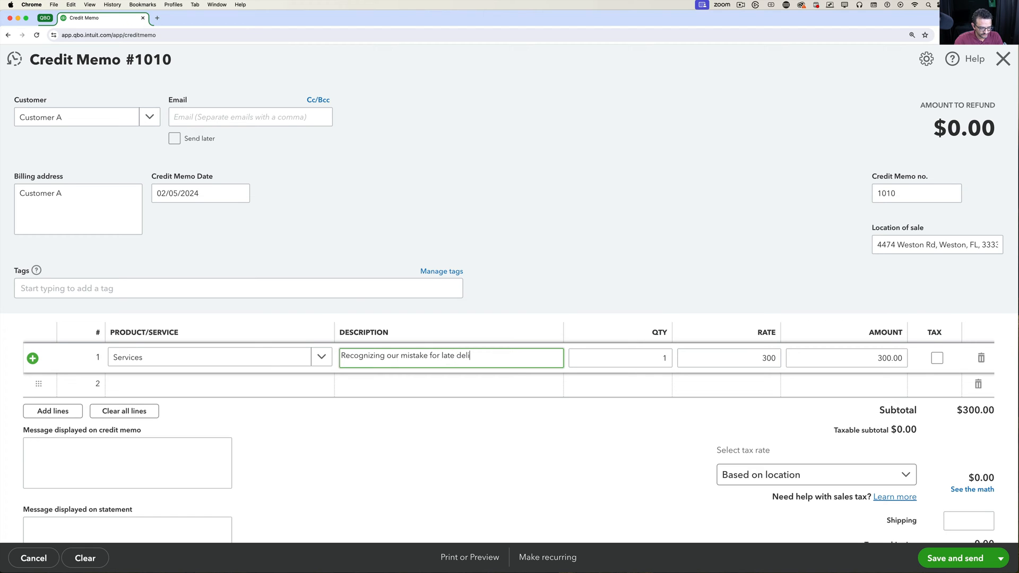
{"action": "type", "text": "very"}
{"action": "key", "text": "Tab"}
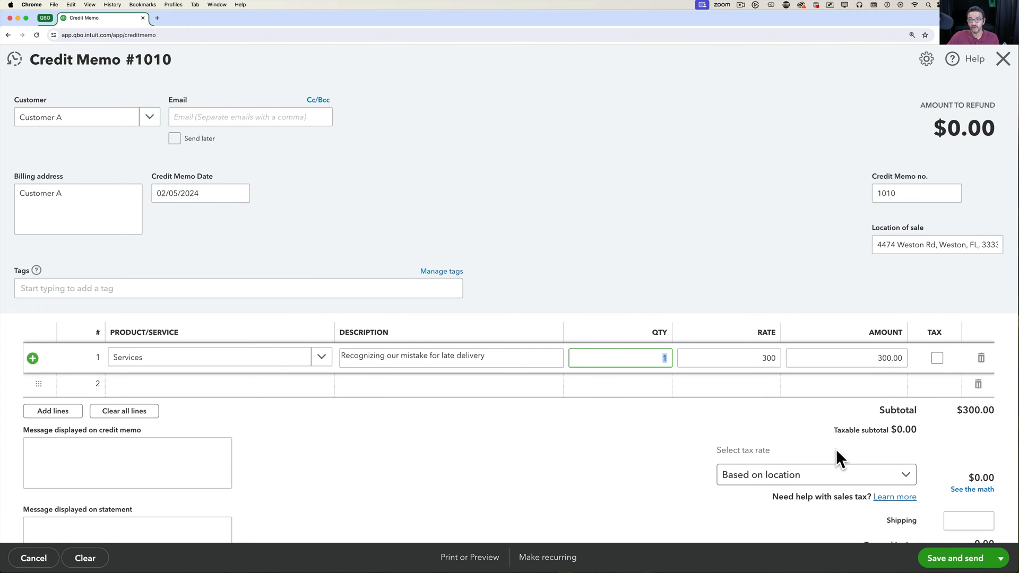
{"action": "left_click", "coordinate": [1000, 559]}
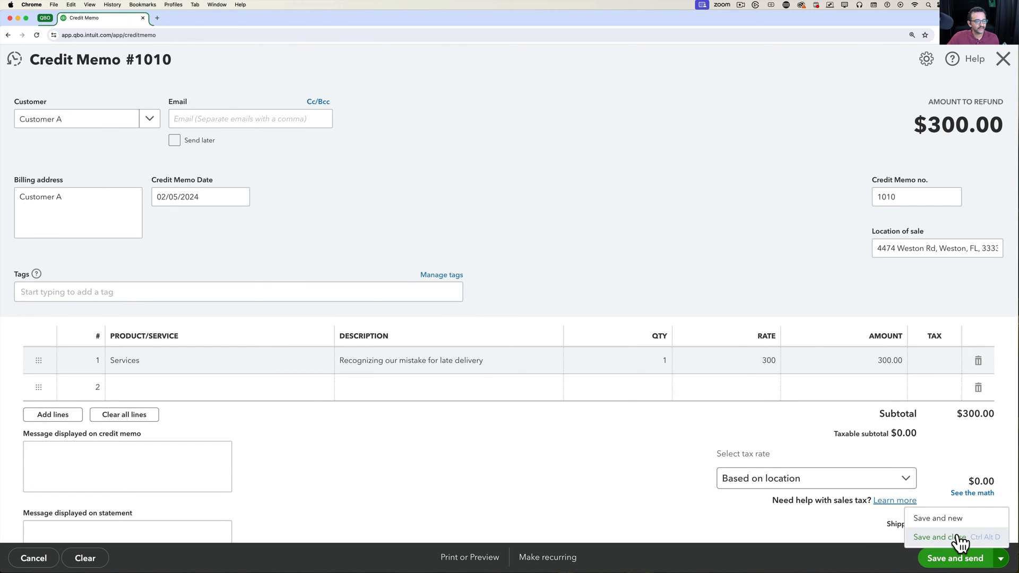
{"action": "left_click", "coordinate": [929, 537]}
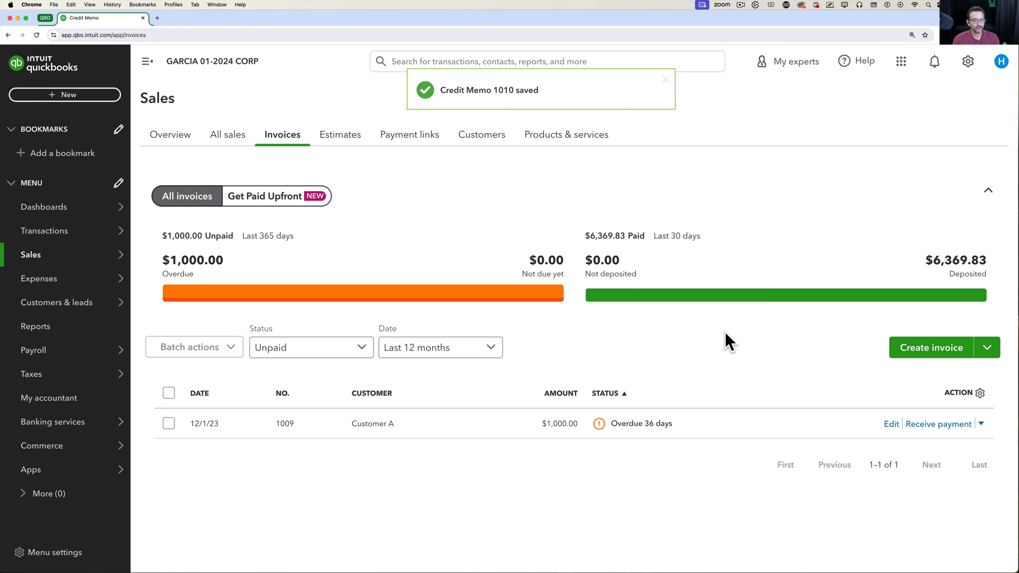
Step: Check the total due on Customer A's overdue invoice, and close its details
{"action": "left_click", "coordinate": [475, 429]}
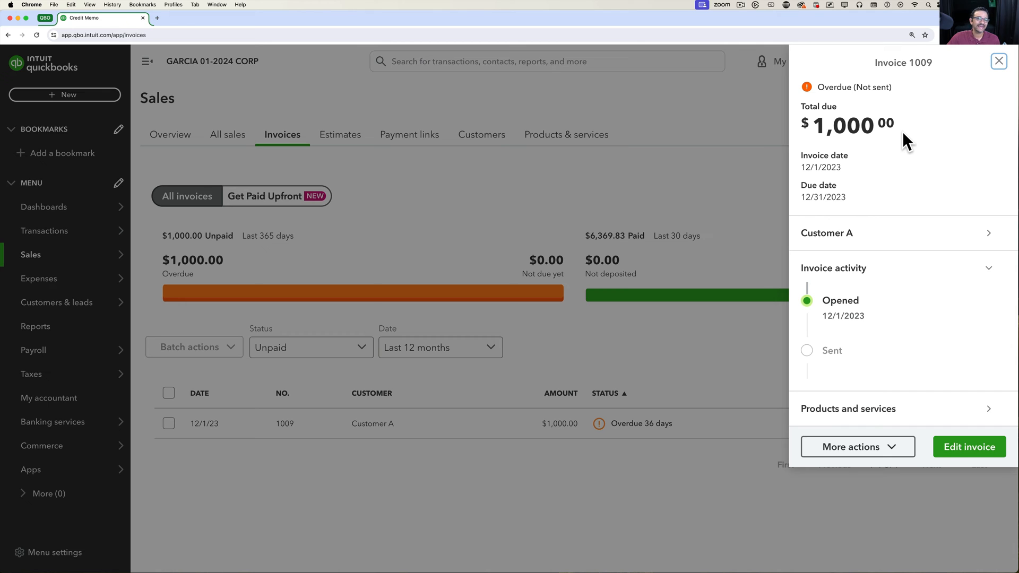
{"action": "left_click", "coordinate": [999, 62]}
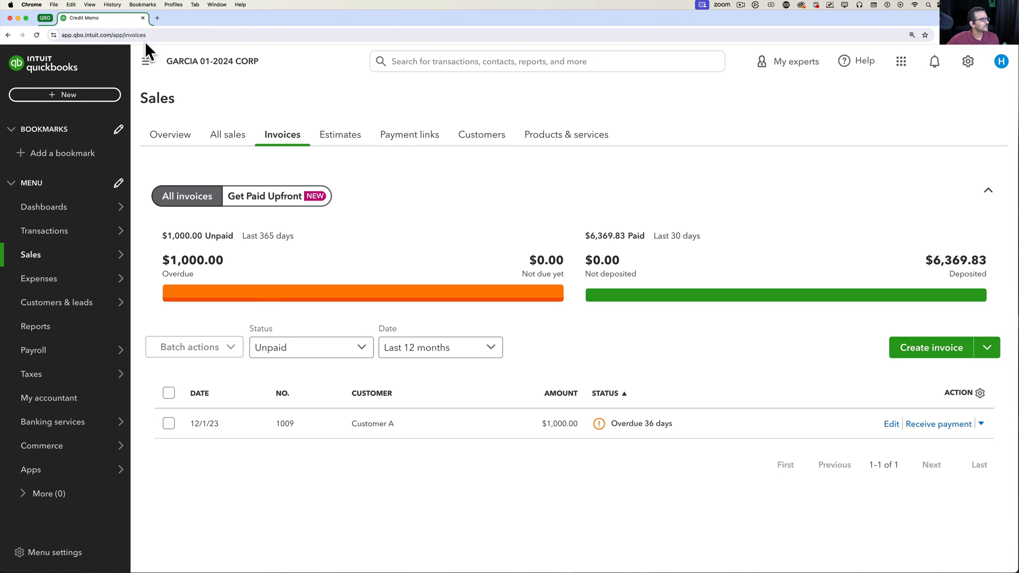
Step: Start a received payment for Customer A, and review the credit memo applied to the outstanding invoice and the amount received
{"action": "left_click", "coordinate": [58, 96]}
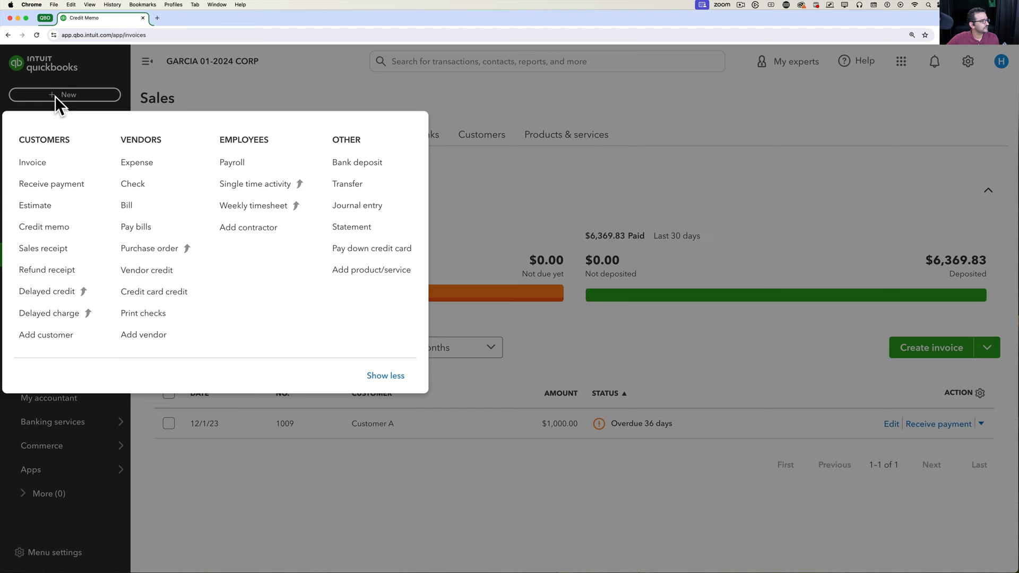
{"action": "left_click", "coordinate": [49, 184]}
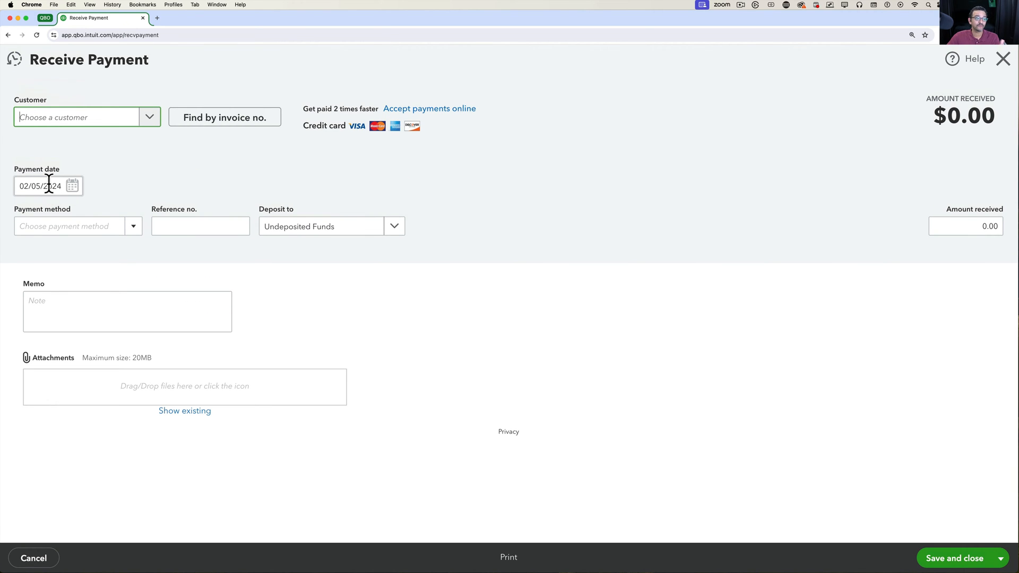
{"action": "left_click", "coordinate": [149, 118]}
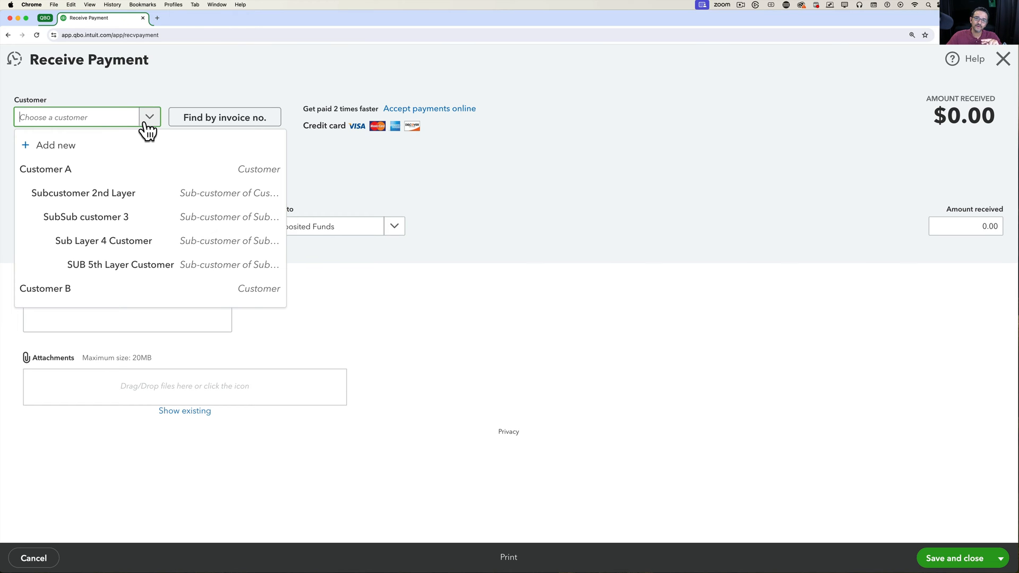
{"action": "left_click", "coordinate": [70, 172]}
{"action": "scroll", "coordinate": [380, 339], "scroll_direction": "down", "scroll_amount": 4}
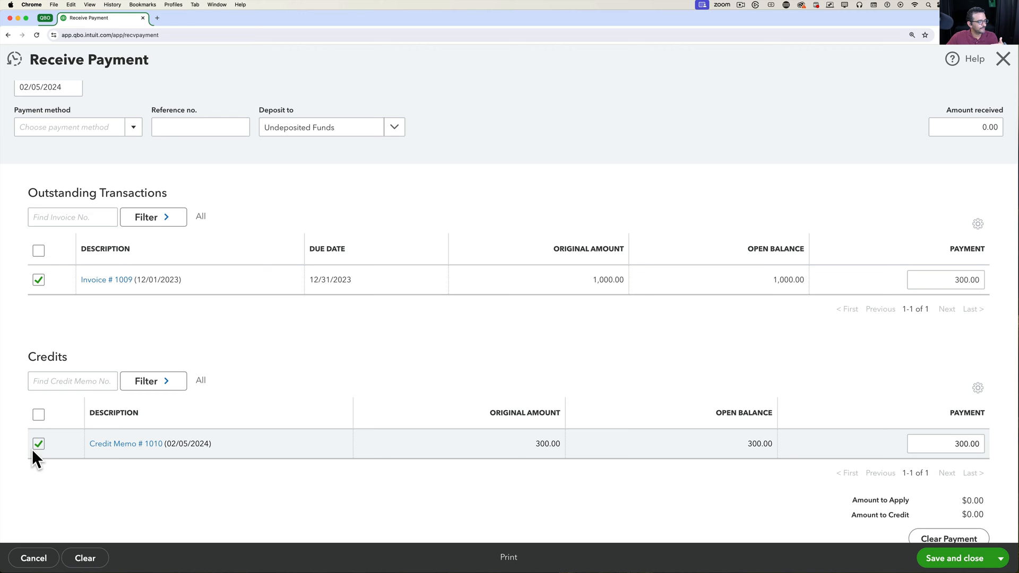
{"action": "scroll", "coordinate": [31, 449], "scroll_direction": "down", "scroll_amount": 1}
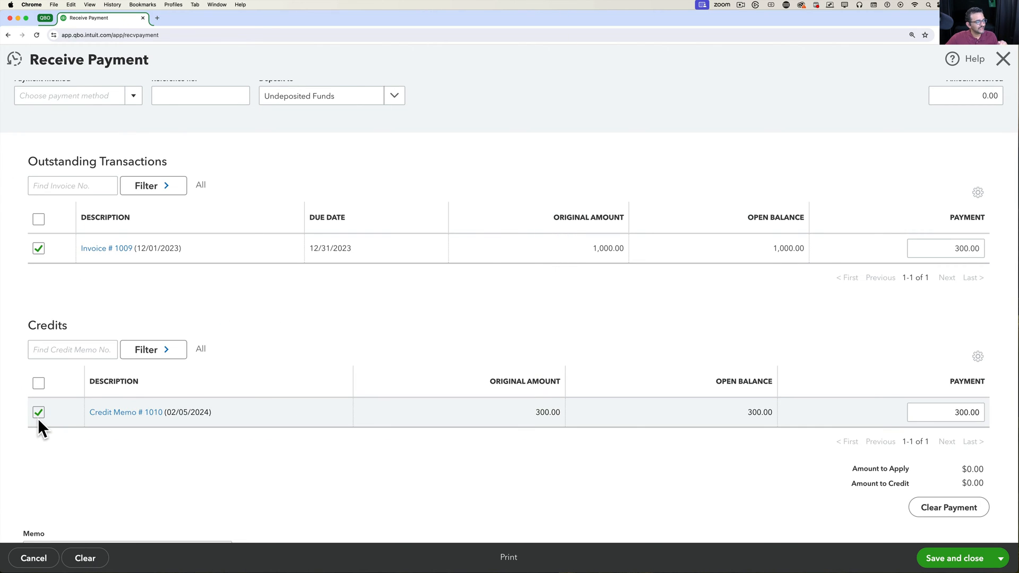
{"action": "scroll", "coordinate": [424, 297], "scroll_direction": "up", "scroll_amount": 2}
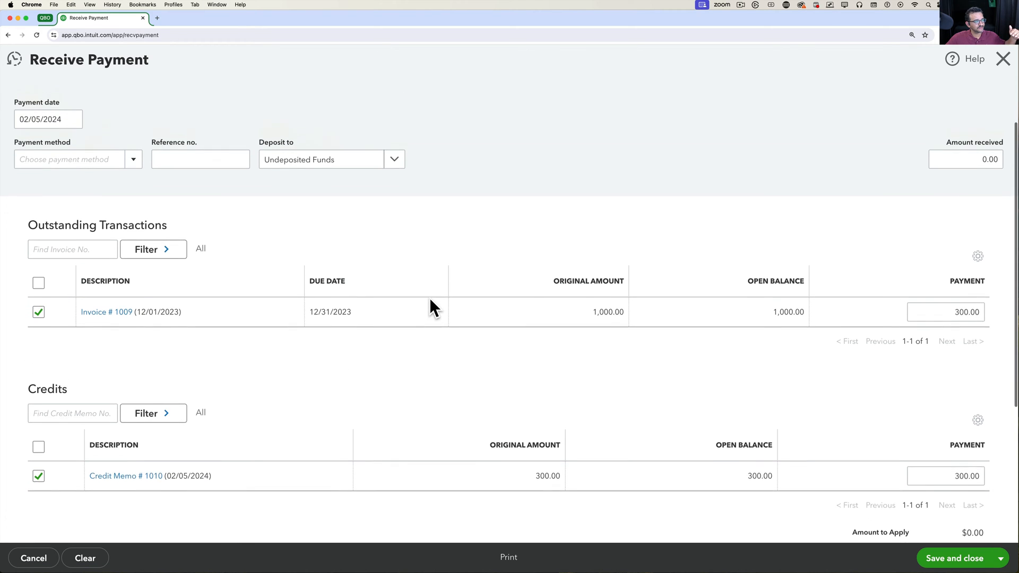
{"action": "scroll", "coordinate": [429, 297], "scroll_direction": "up", "scroll_amount": 1}
{"action": "left_click", "coordinate": [978, 200]}
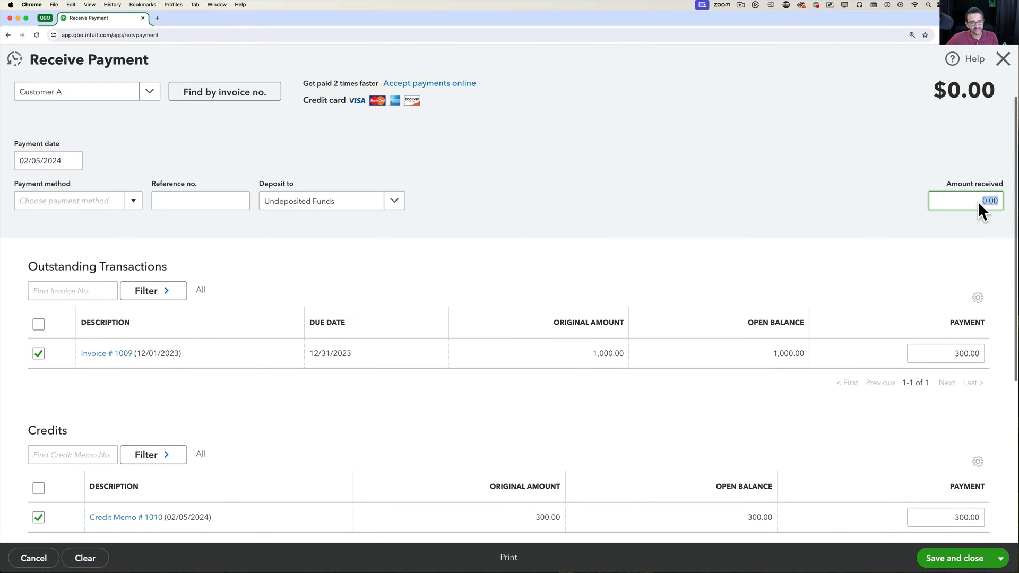
{"action": "scroll", "coordinate": [979, 201], "scroll_direction": "up", "scroll_amount": 1}
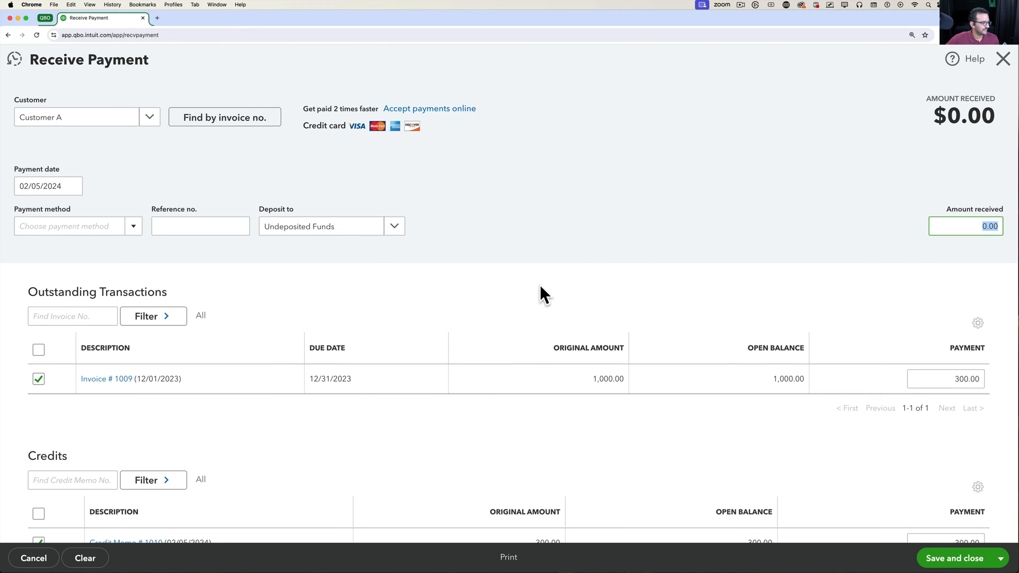
Step: Enter the memo "Applying CM" on the received payment, and save and close it
{"action": "scroll", "coordinate": [541, 290], "scroll_direction": "down", "scroll_amount": 5}
{"action": "left_click", "coordinate": [50, 448]}
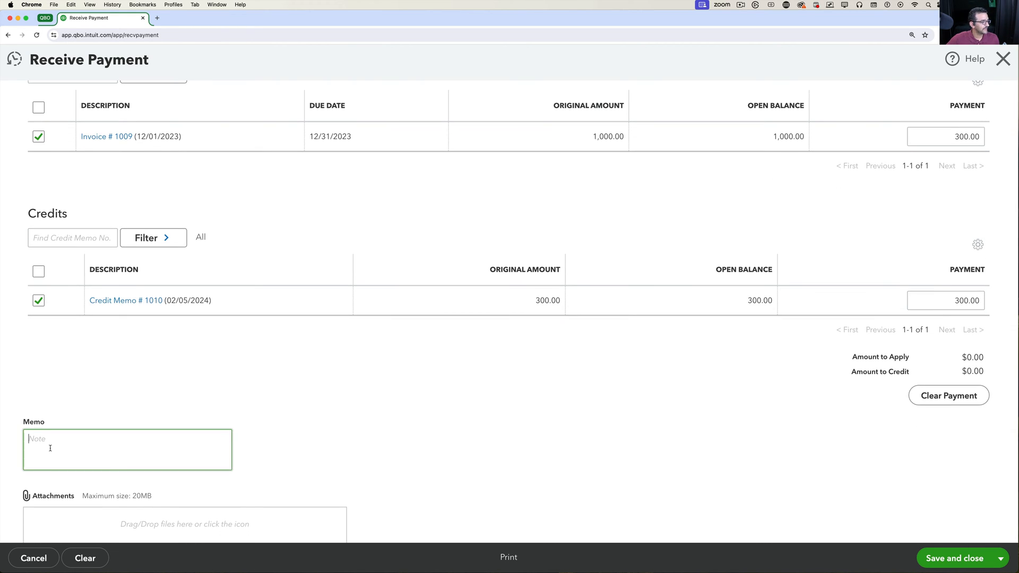
{"action": "type", "text": "A"}
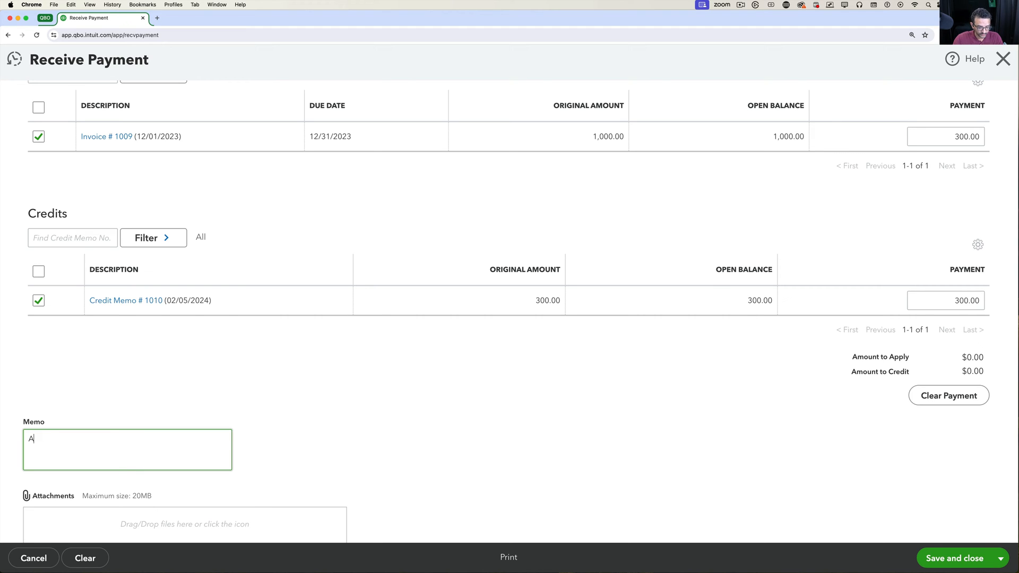
{"action": "type", "text": "pplying C"}
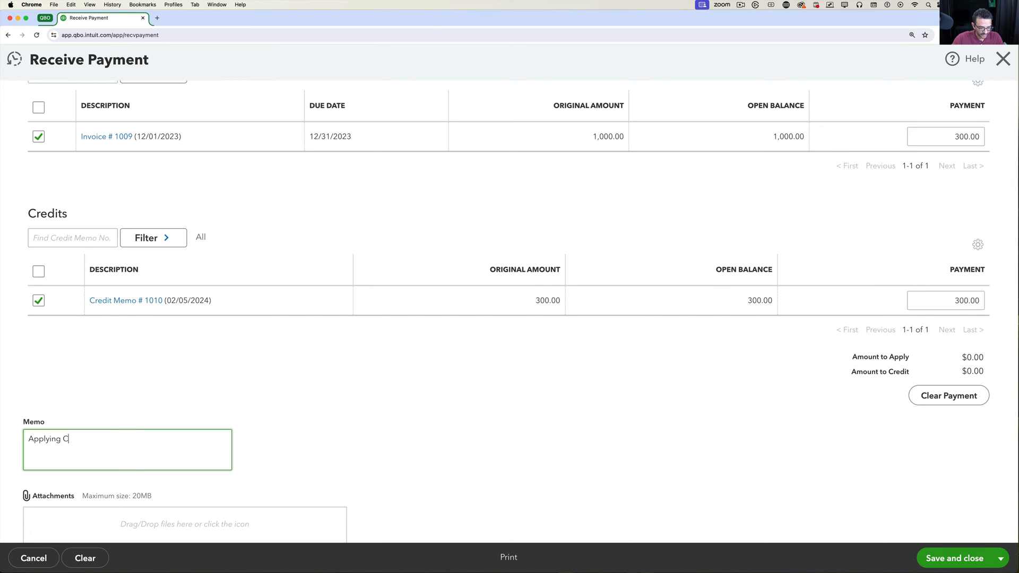
{"action": "type", "text": "M"}
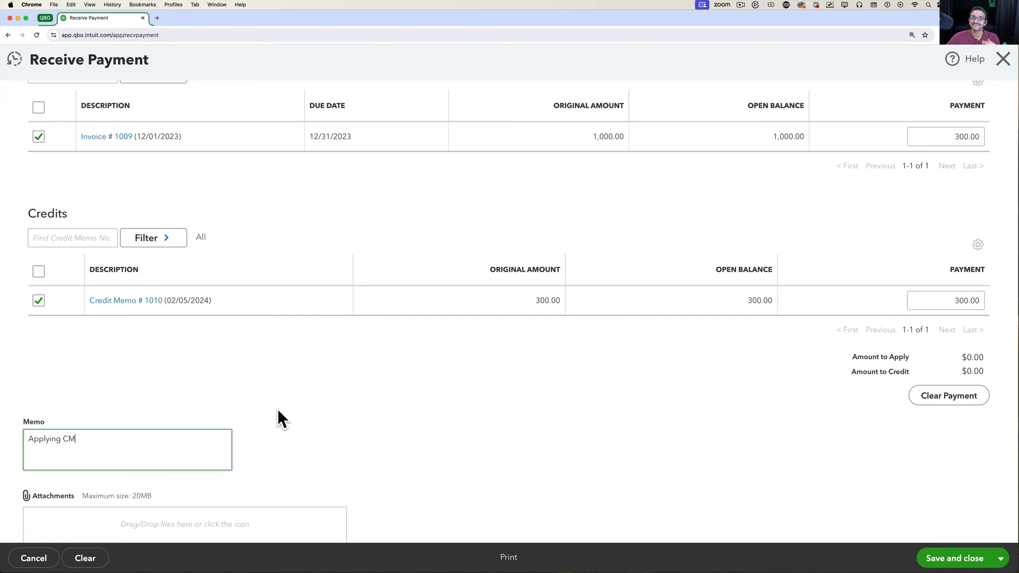
{"action": "scroll", "coordinate": [278, 412], "scroll_direction": "up", "scroll_amount": 1}
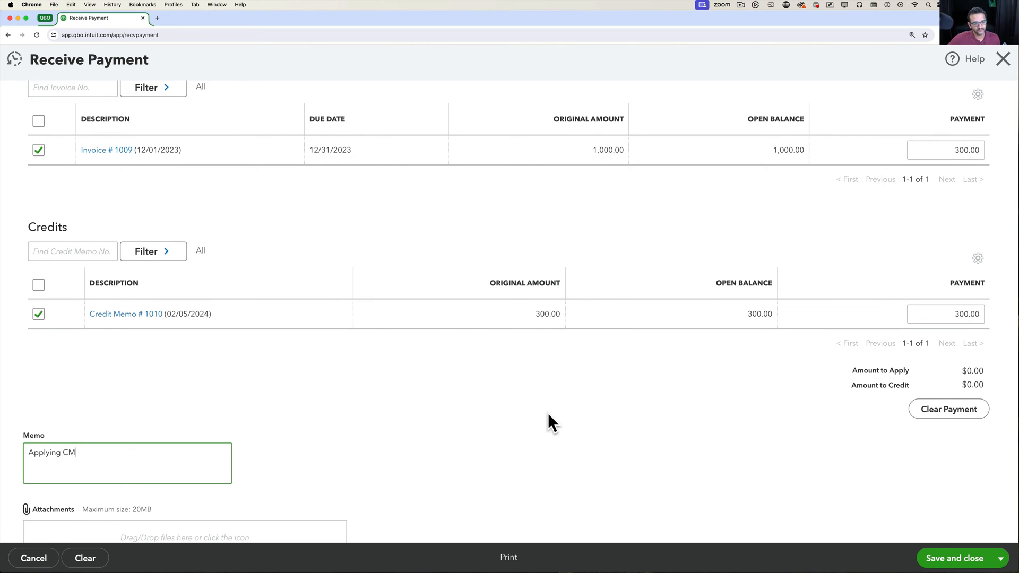
{"action": "left_click", "coordinate": [964, 562]}
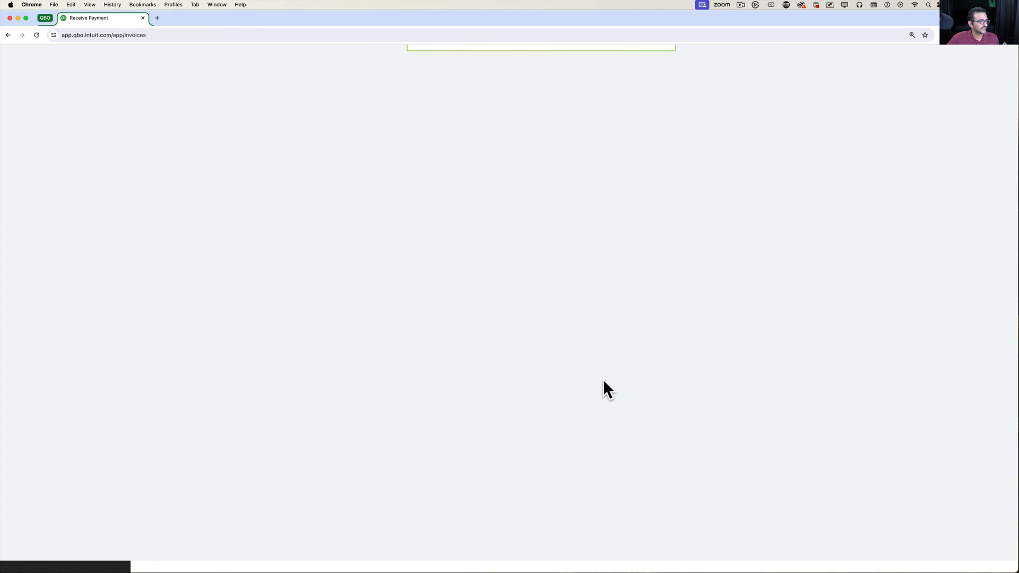
{"action": "left_click", "coordinate": [603, 382]}
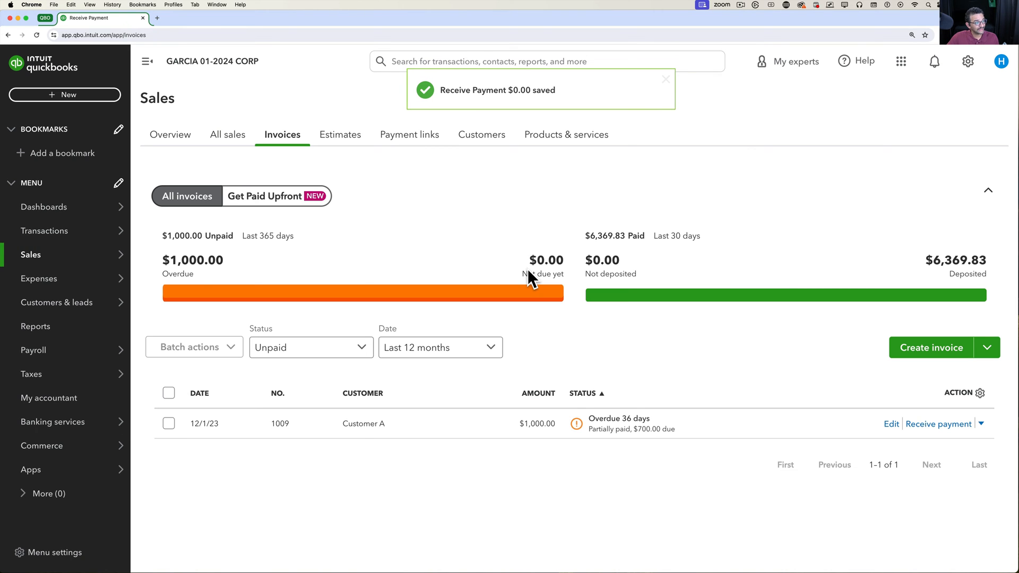
Step: Refresh the invoices list and check the remaining balance due on Customer A's overdue invoice
{"action": "left_click", "coordinate": [37, 34]}
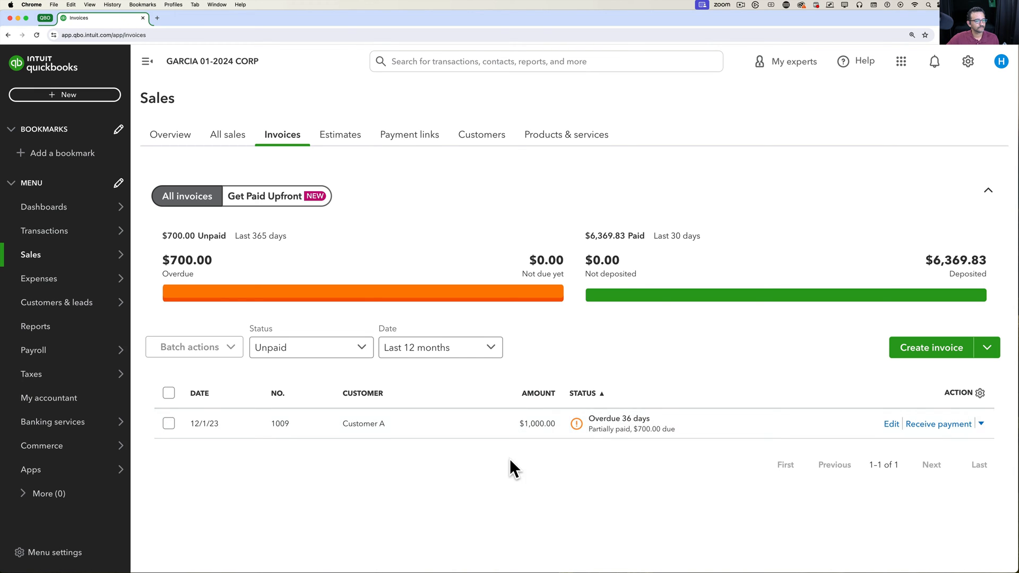
{"action": "left_click", "coordinate": [495, 428]}
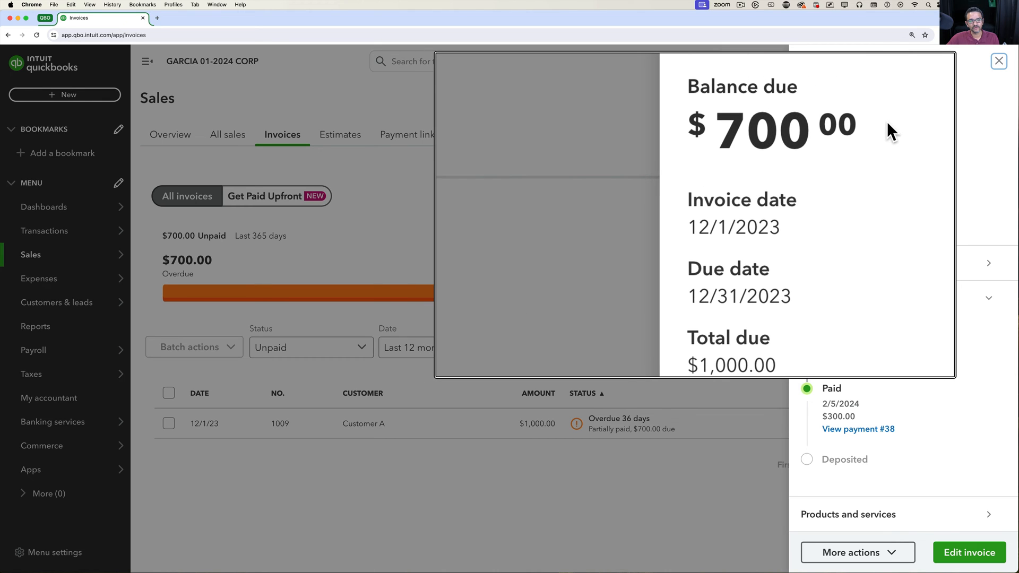
{"action": "left_click", "coordinate": [999, 61]}
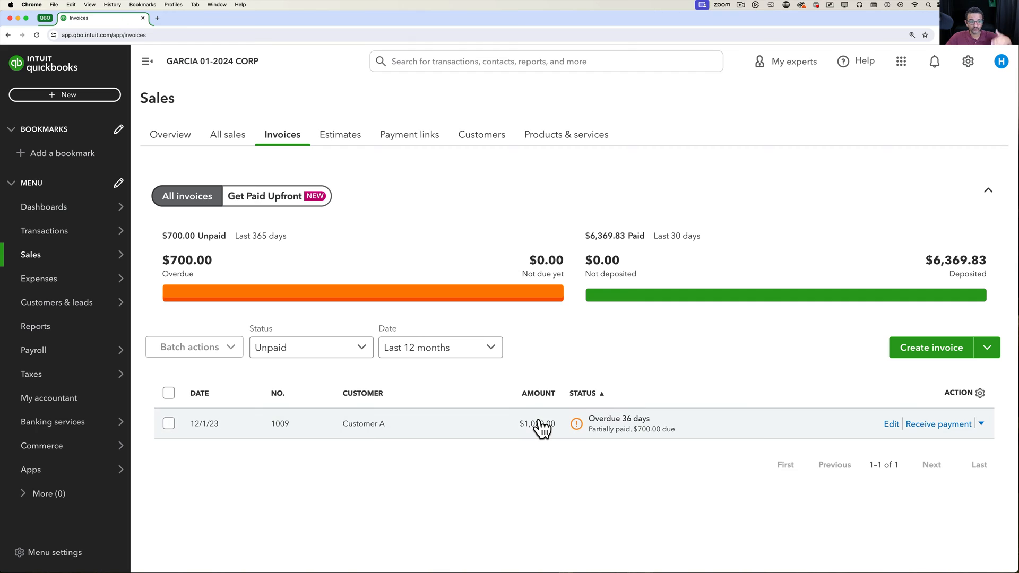
Step: Show the Balance column in the invoices list
{"action": "left_click", "coordinate": [980, 394]}
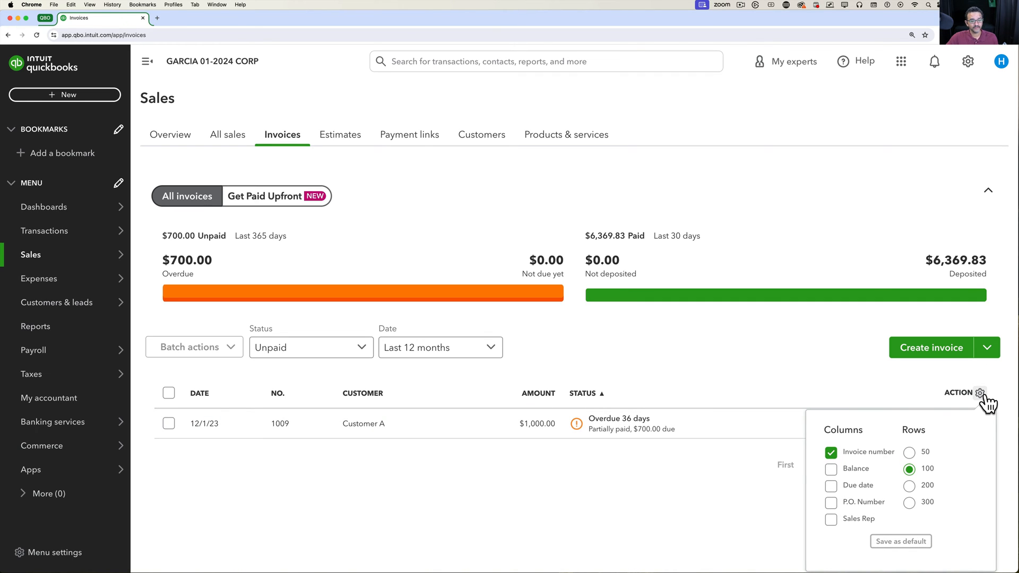
{"action": "left_click", "coordinate": [831, 470]}
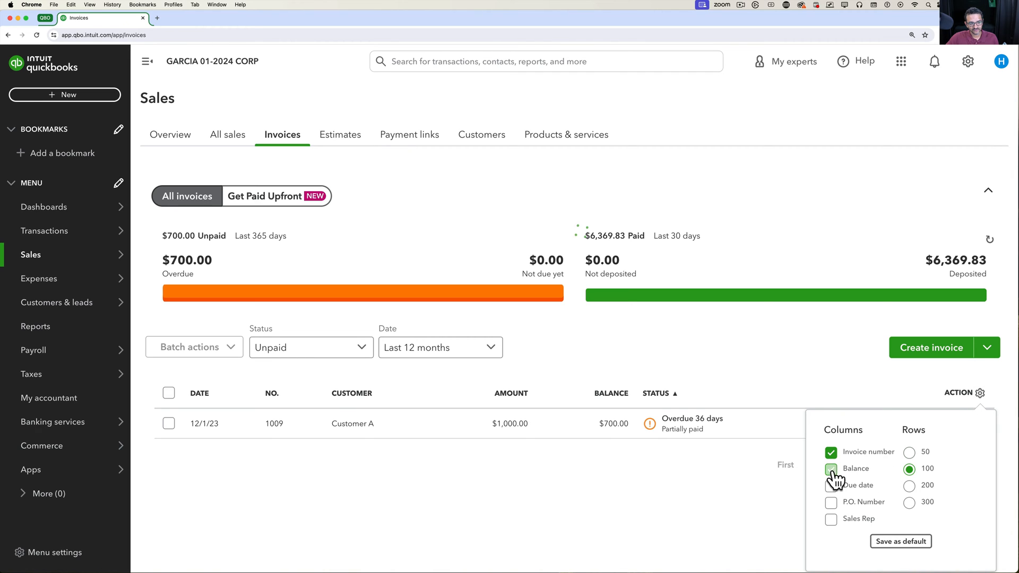
{"action": "left_click", "coordinate": [1001, 397]}
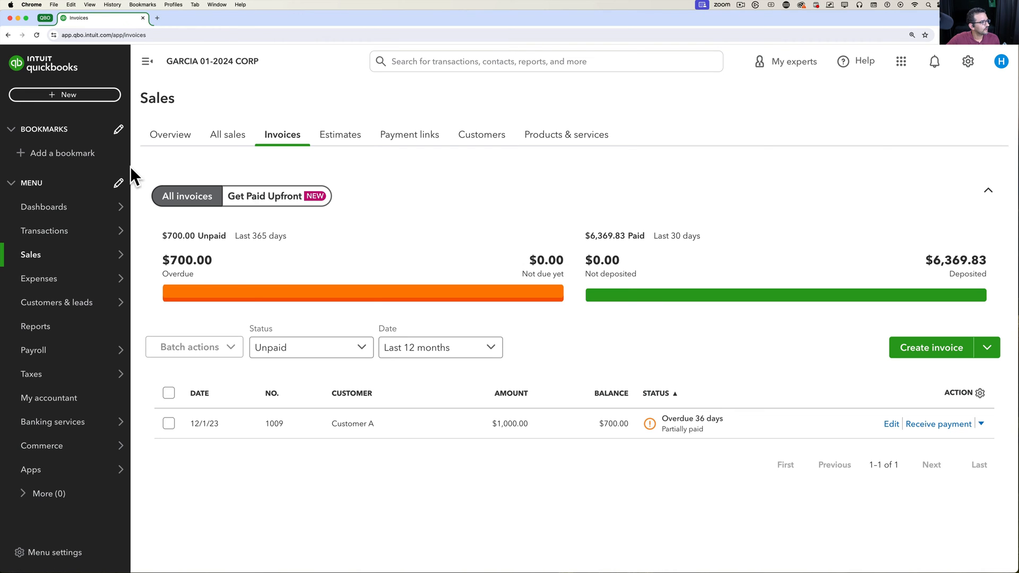
Step: Start a received payment for Customer A with Cash as the payment method
{"action": "left_click", "coordinate": [62, 92]}
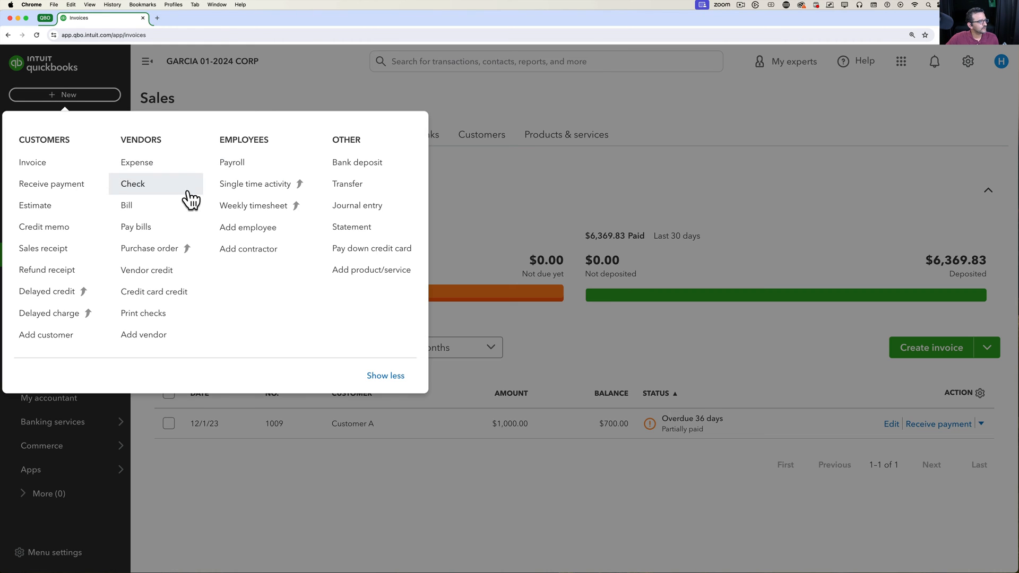
{"action": "left_click", "coordinate": [68, 185]}
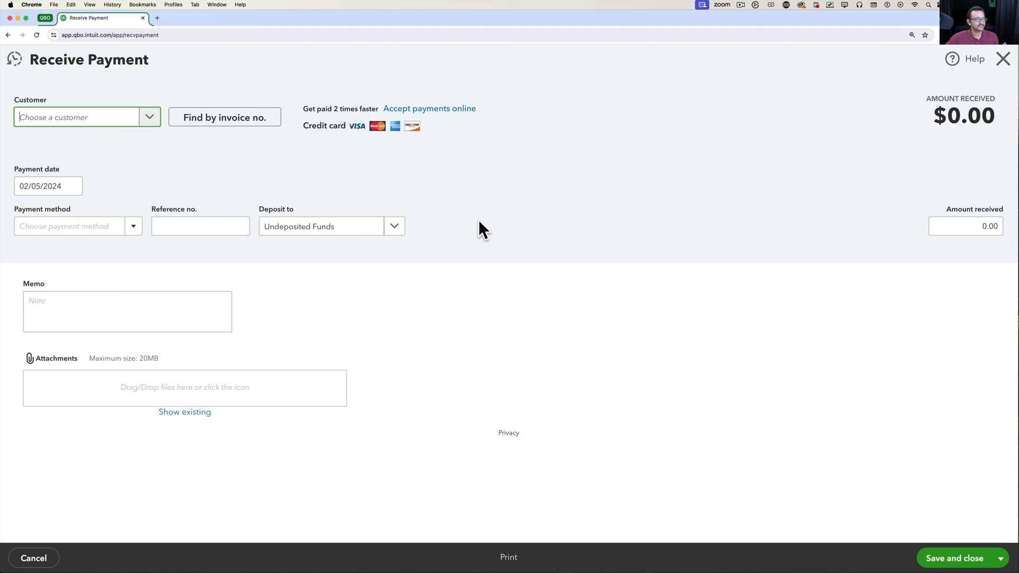
{"action": "left_click", "coordinate": [149, 121]}
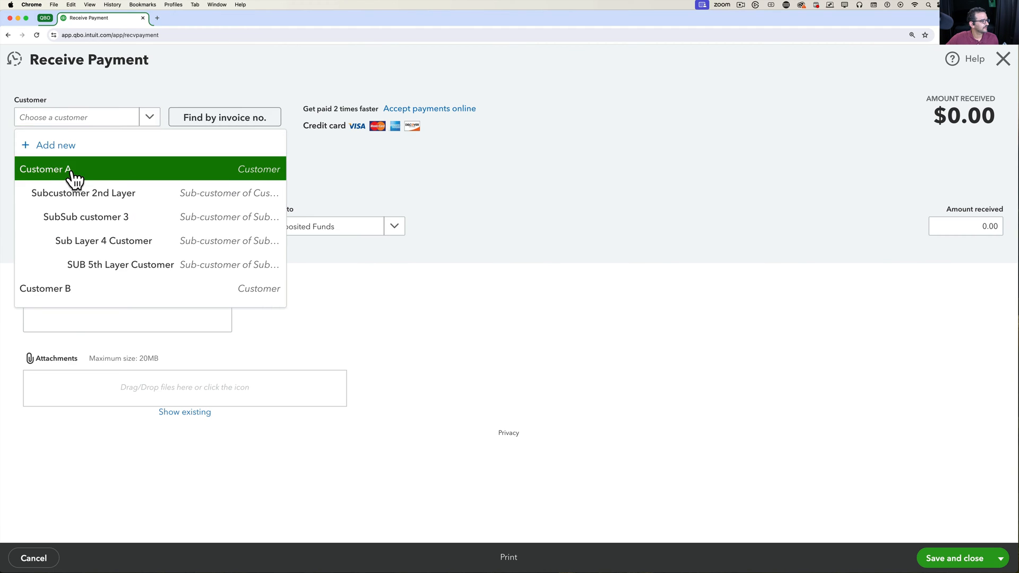
{"action": "left_click", "coordinate": [72, 169]}
{"action": "left_click", "coordinate": [132, 227]}
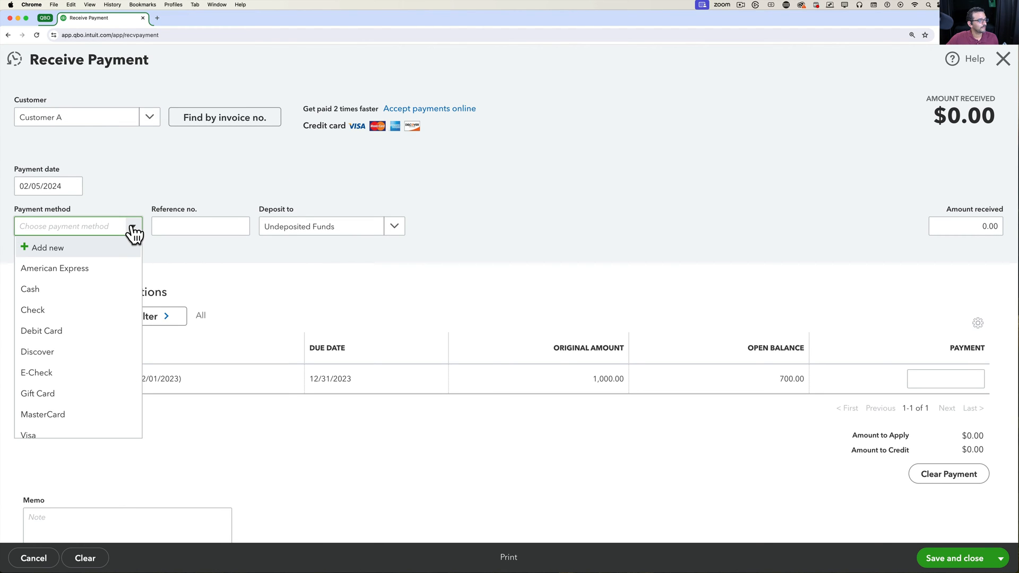
{"action": "left_click", "coordinate": [39, 289]}
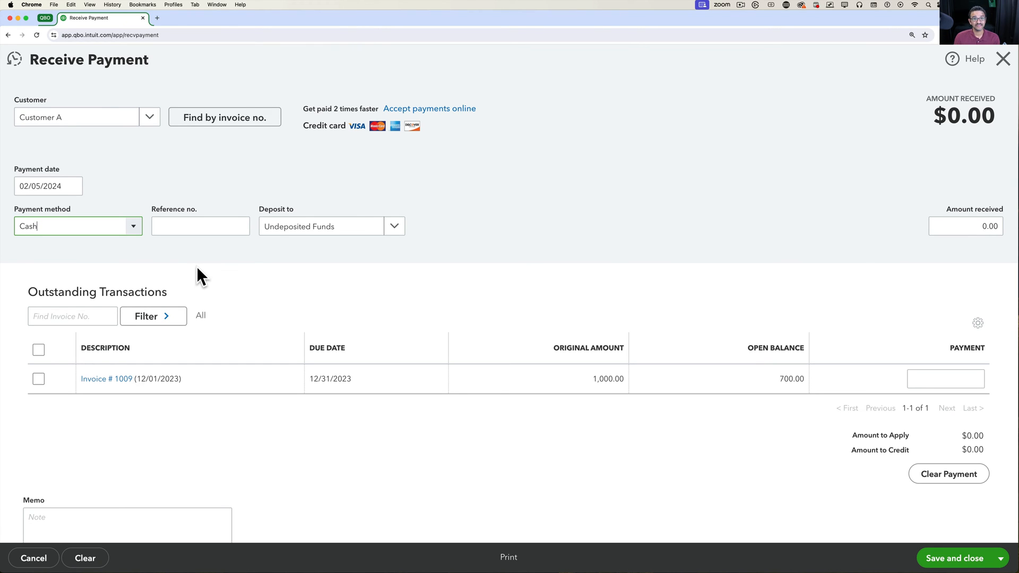
Step: Create a Cash on hand bank account named "Petty Cash" as the payment's deposit account, and save and close it
{"action": "left_click", "coordinate": [397, 233]}
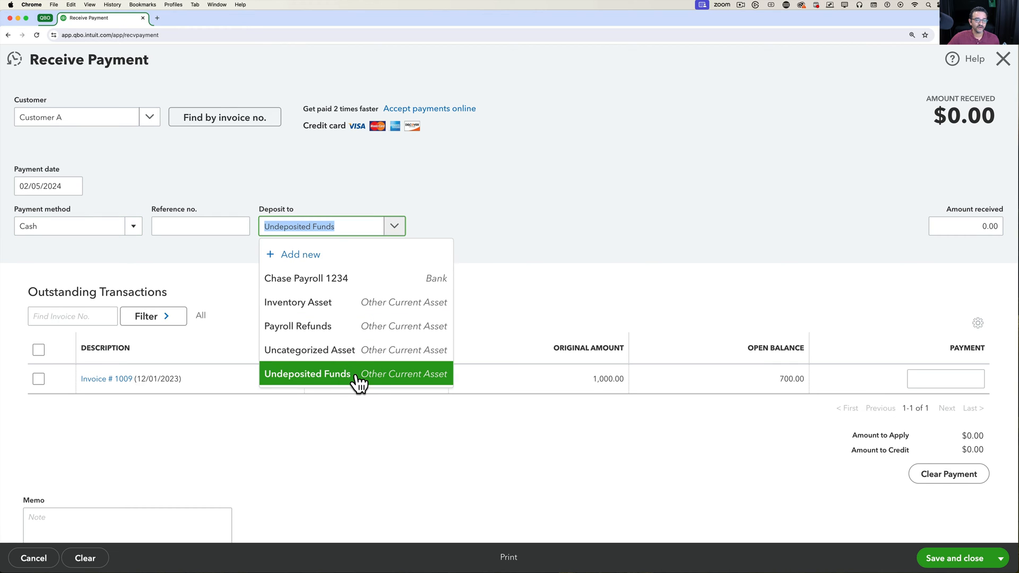
{"action": "left_click", "coordinate": [314, 257]}
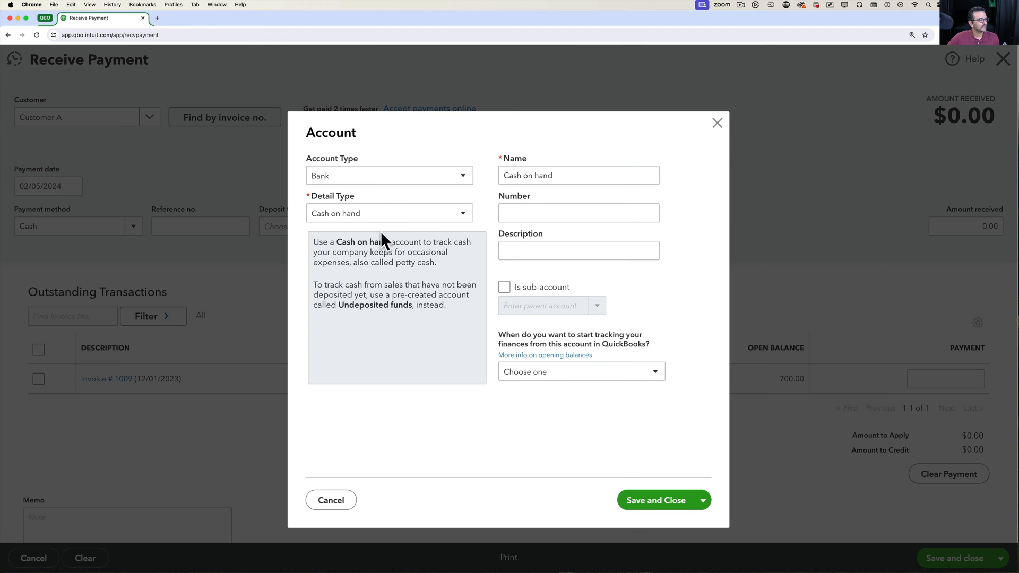
{"action": "triple_click", "coordinate": [564, 175]}
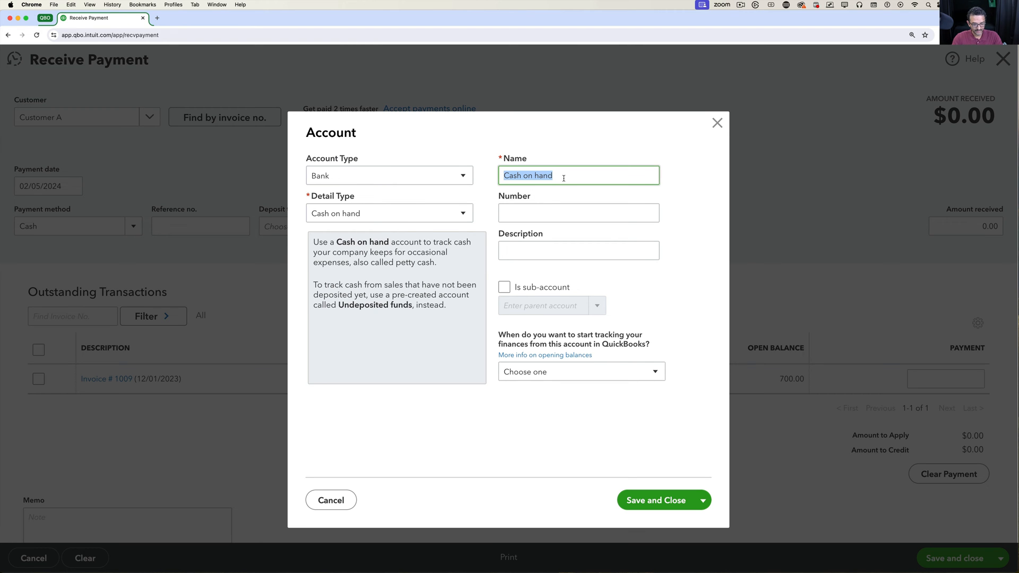
{"action": "type", "text": "Petty Cash"}
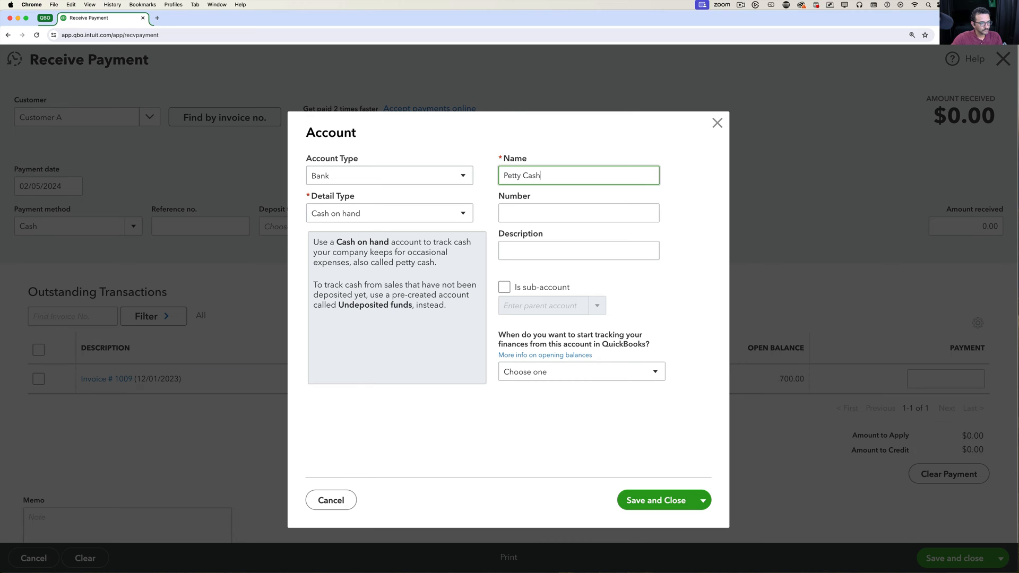
{"action": "left_click", "coordinate": [679, 502]}
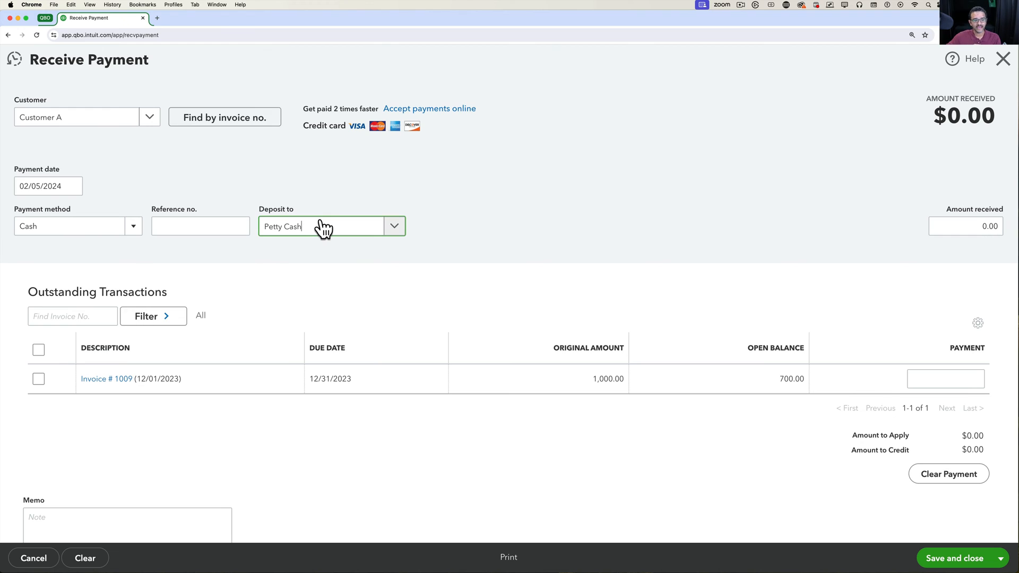
Step: Apply a 700.00 payment to Customer A's outstanding invoice, save and close it, and refresh the invoices list
{"action": "scroll", "coordinate": [97, 364], "scroll_direction": "down", "scroll_amount": 2}
{"action": "left_click", "coordinate": [39, 321]}
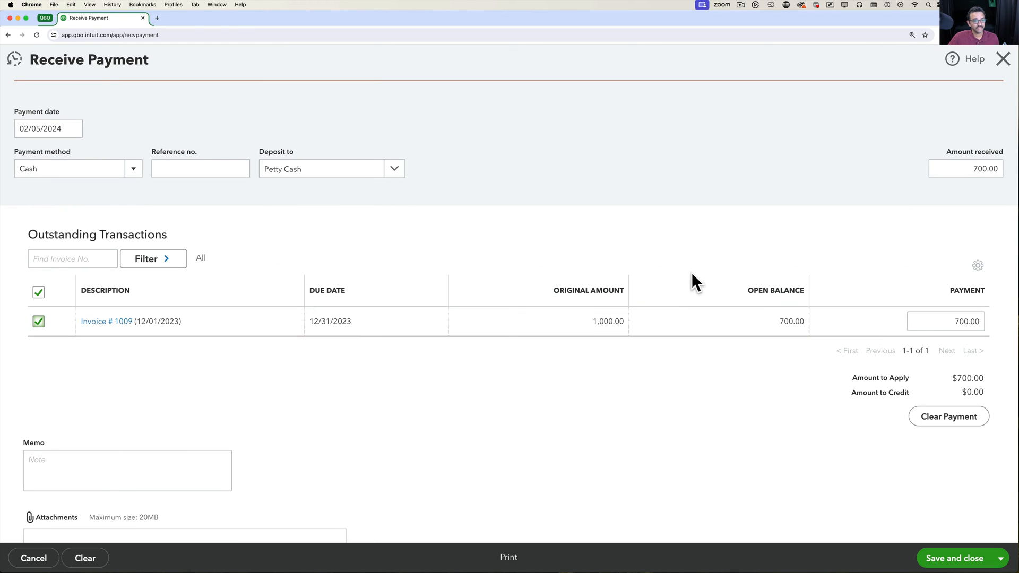
{"action": "left_click", "coordinate": [314, 171]}
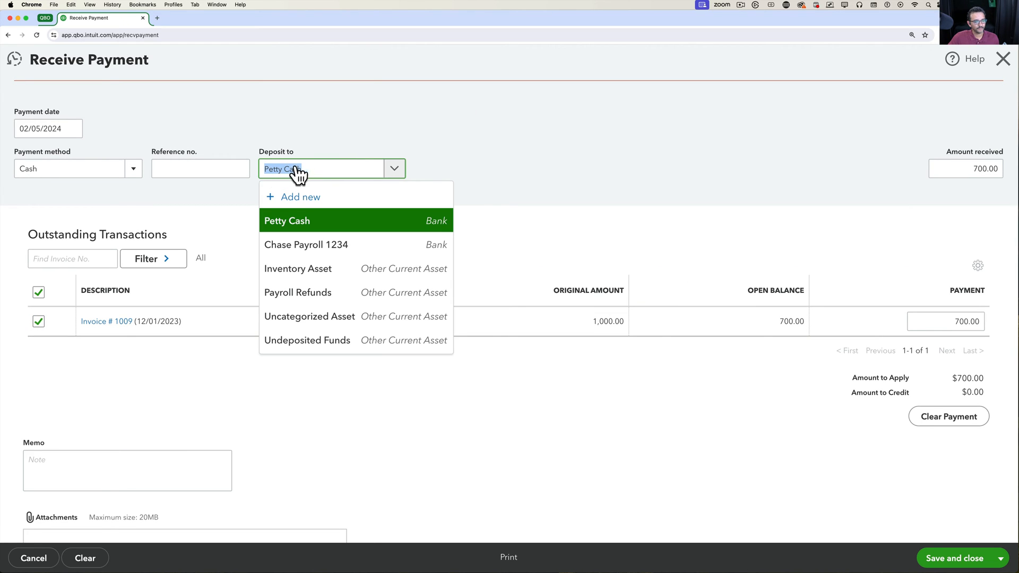
{"action": "left_click", "coordinate": [962, 567]}
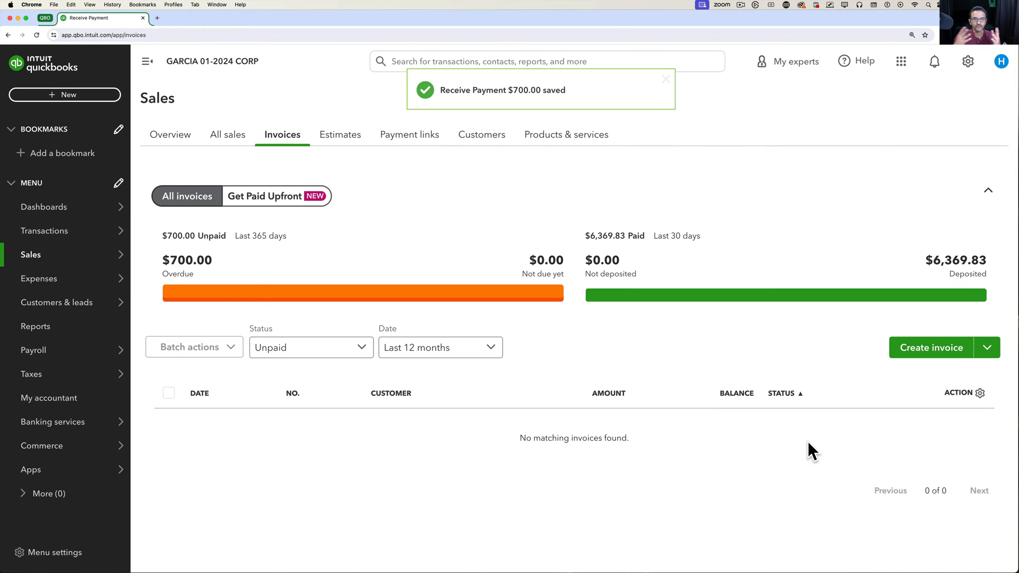
{"action": "left_click", "coordinate": [36, 34]}
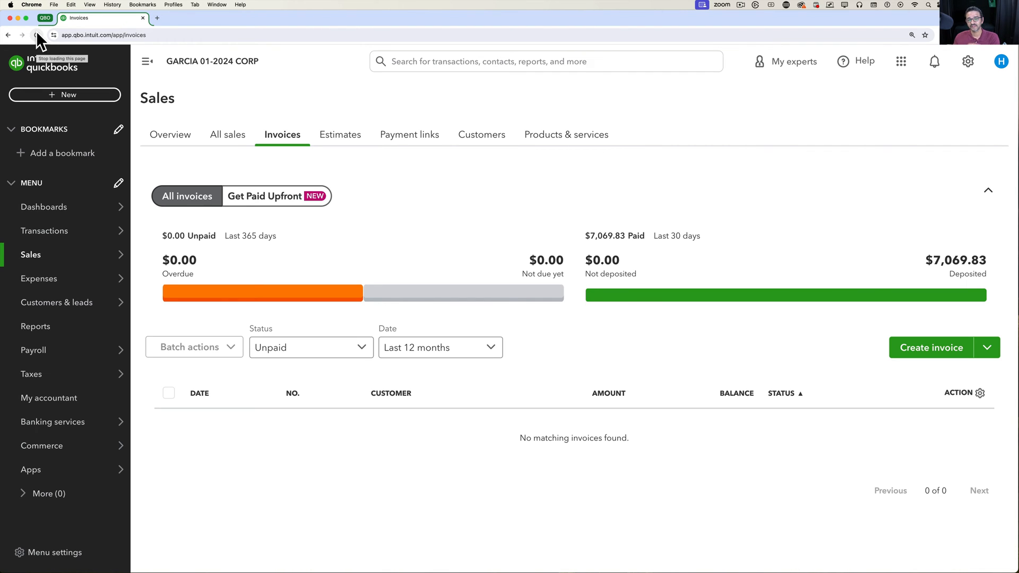
Step: Start a funds transfer from Petty Cash to the Chase Payroll 1234 account
{"action": "left_click", "coordinate": [70, 100]}
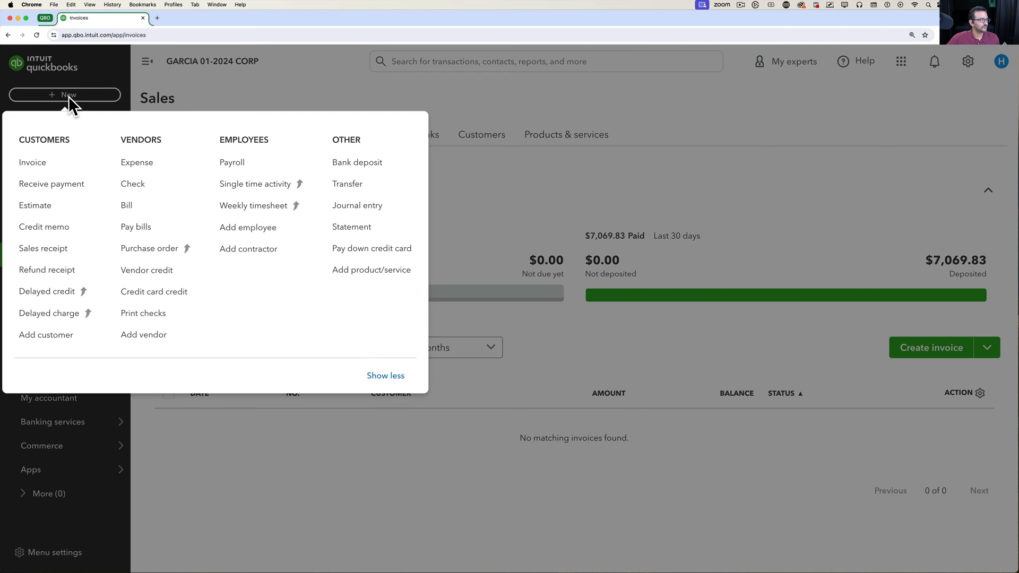
{"action": "left_click", "coordinate": [371, 181]}
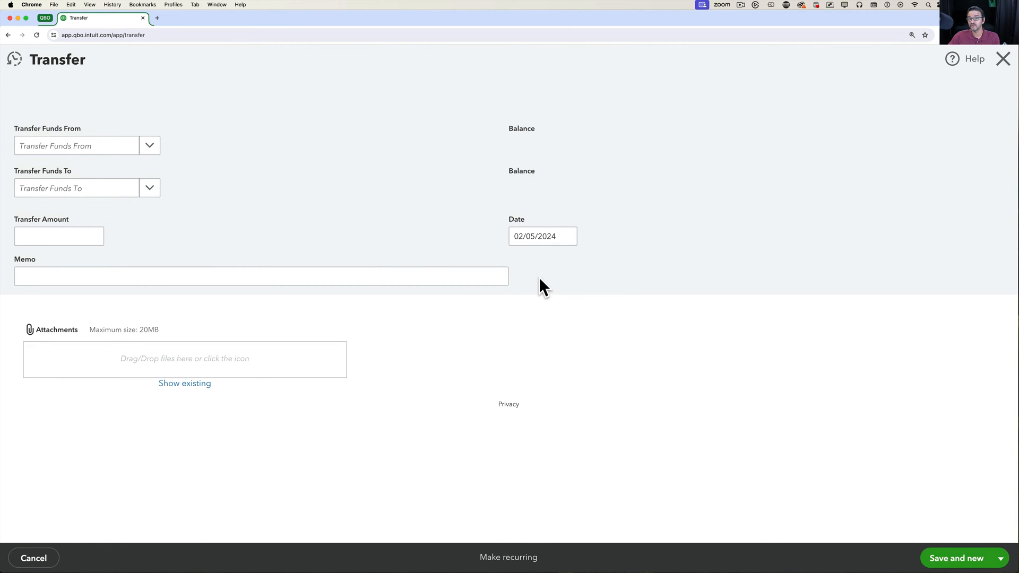
{"action": "left_click", "coordinate": [151, 147]}
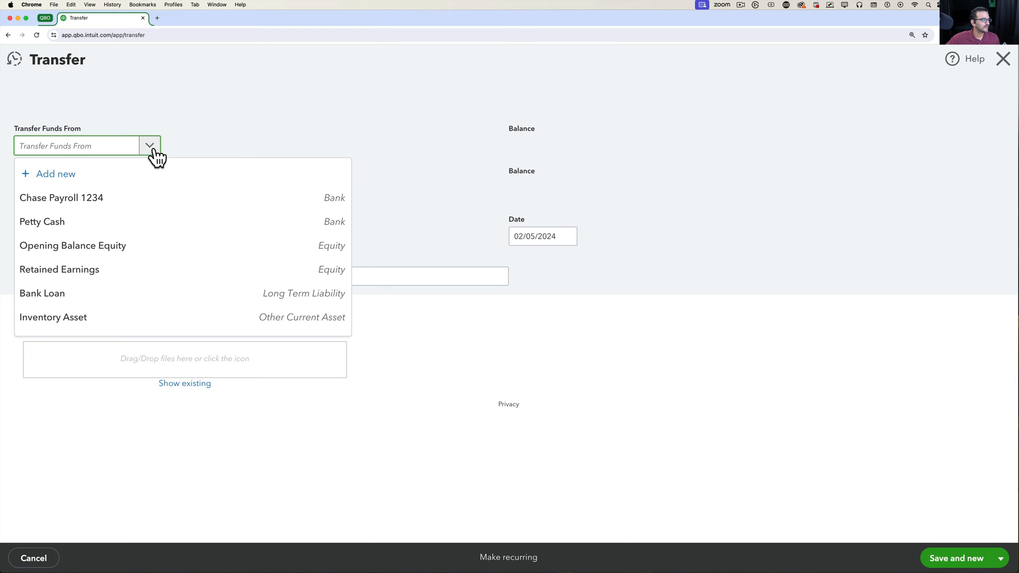
{"action": "left_click", "coordinate": [106, 219]}
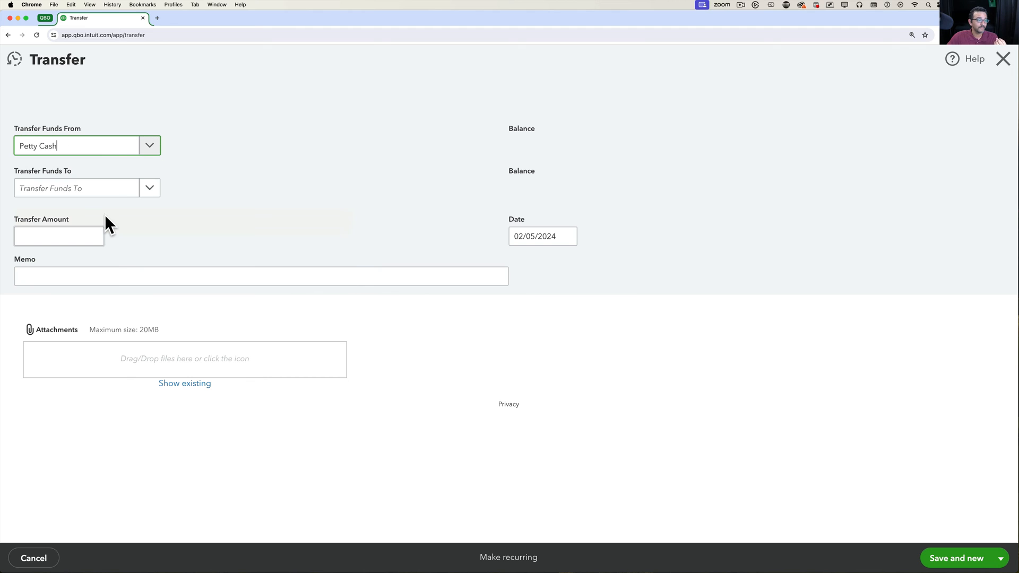
{"action": "left_click", "coordinate": [152, 192]}
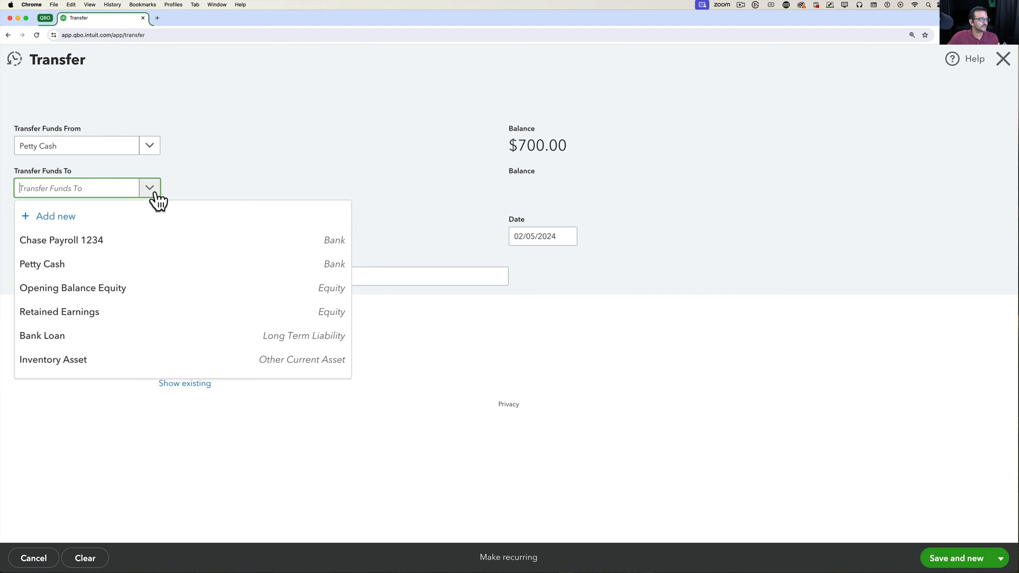
{"action": "left_click", "coordinate": [114, 241]}
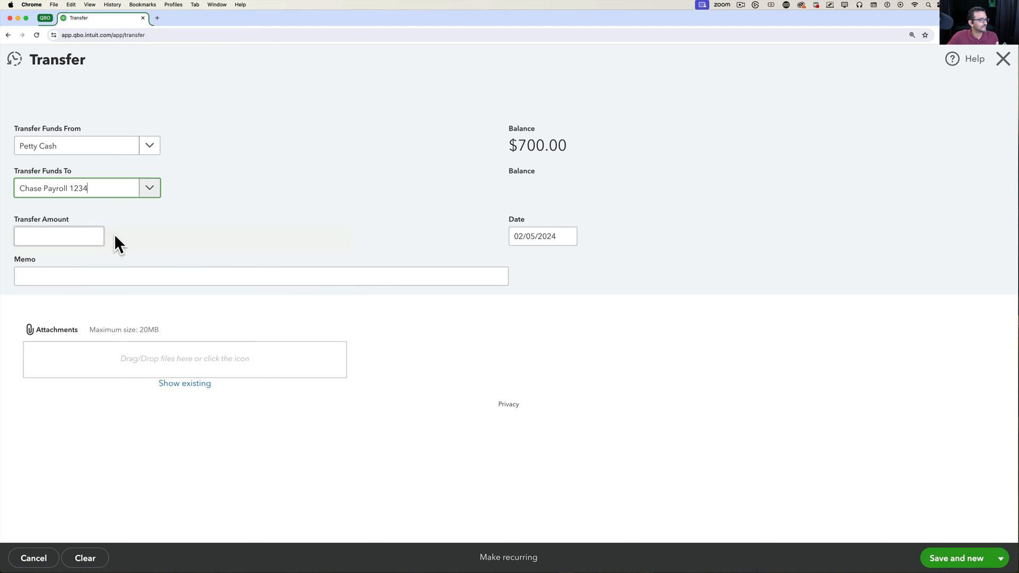
Step: Set the transfer amount to 500.00, keeping Petty Cash as the source account
{"action": "left_click", "coordinate": [47, 238]}
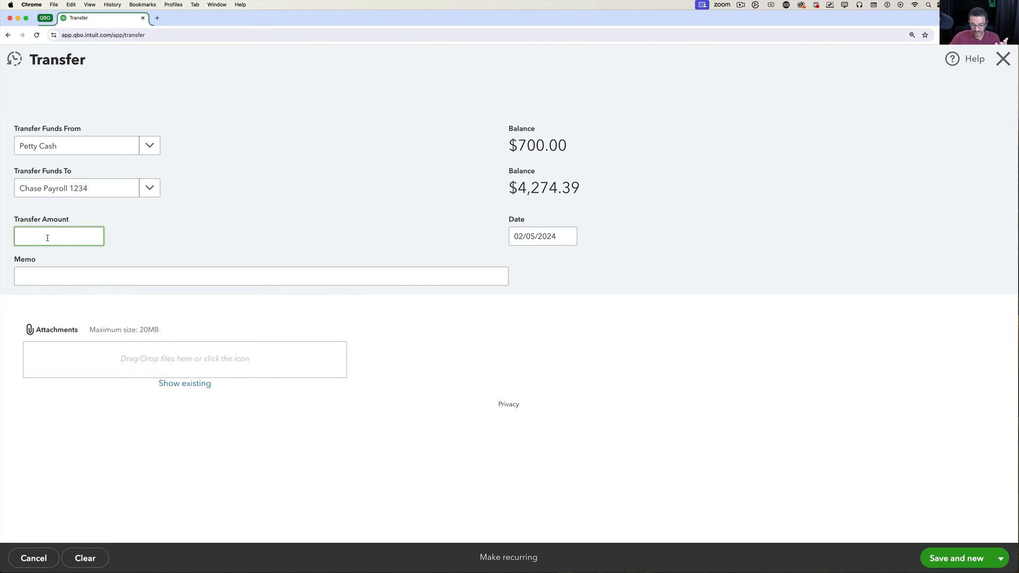
{"action": "type", "text": "500"}
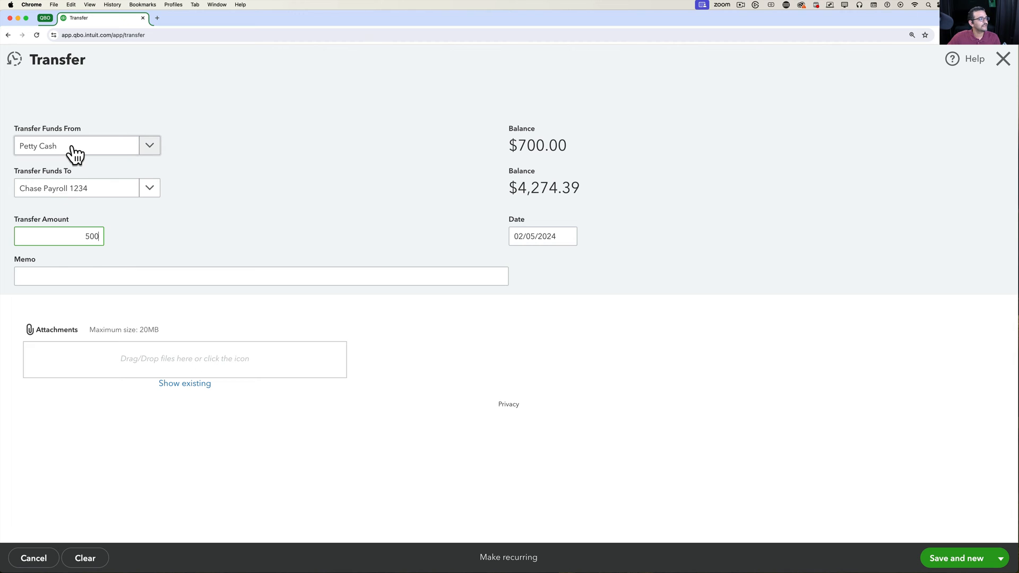
{"action": "left_click", "coordinate": [72, 147]}
{"action": "left_click", "coordinate": [72, 148]}
{"action": "left_click", "coordinate": [77, 263]}
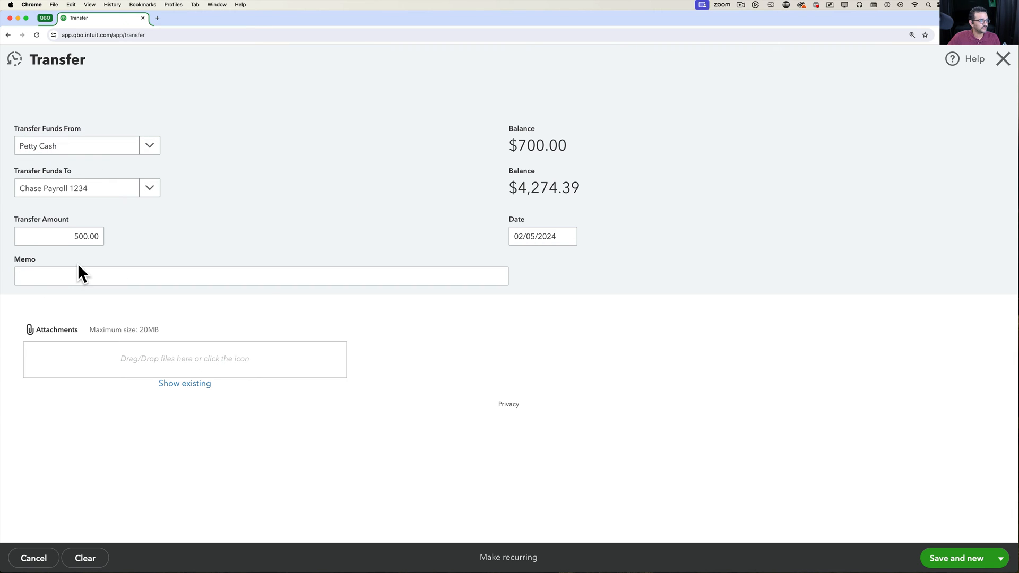
Step: Enter the memo "Customer A payment, $200 were used for gas" on the transfer, and save and close it
{"action": "left_click", "coordinate": [78, 275]}
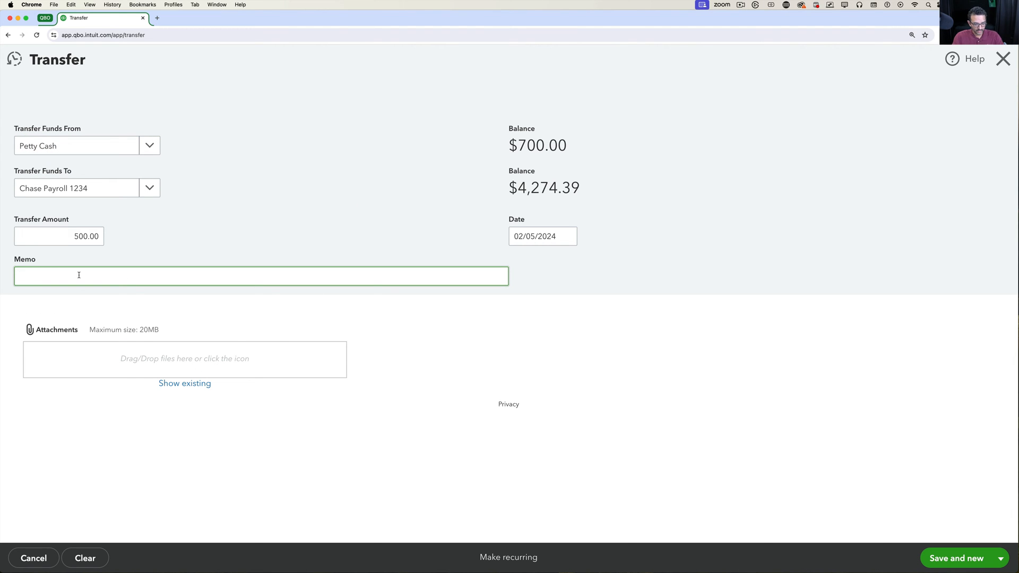
{"action": "type", "text": "Customer"}
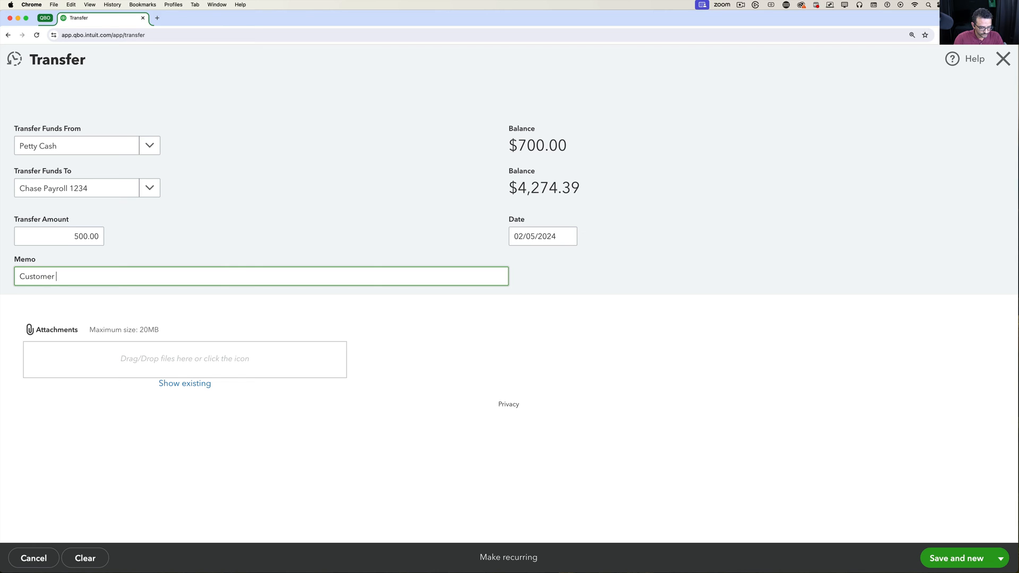
{"action": "type", "text": " A payment, $200  were "}
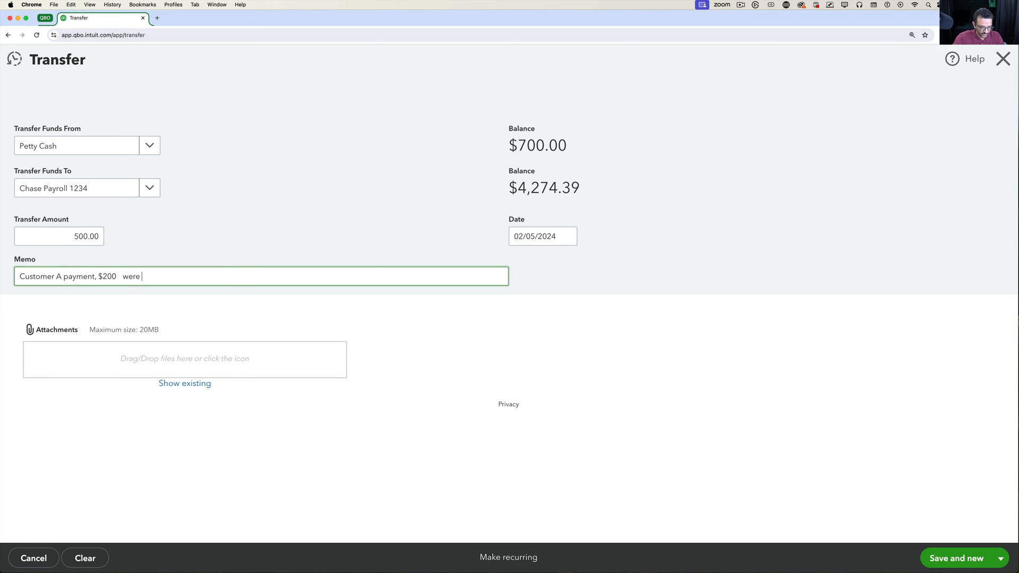
{"action": "type", "text": "used for gas"}
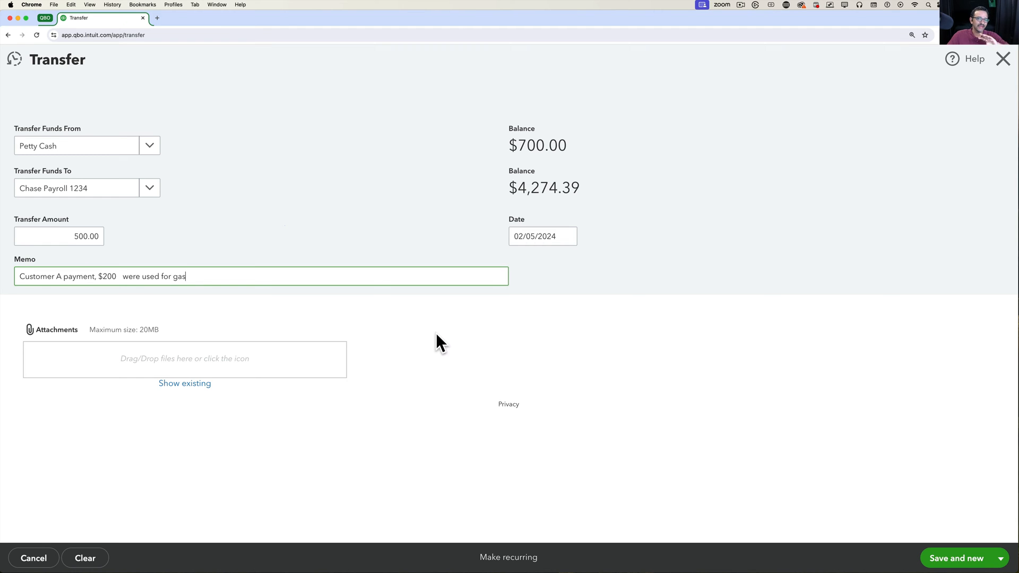
{"action": "left_click", "coordinate": [998, 561]}
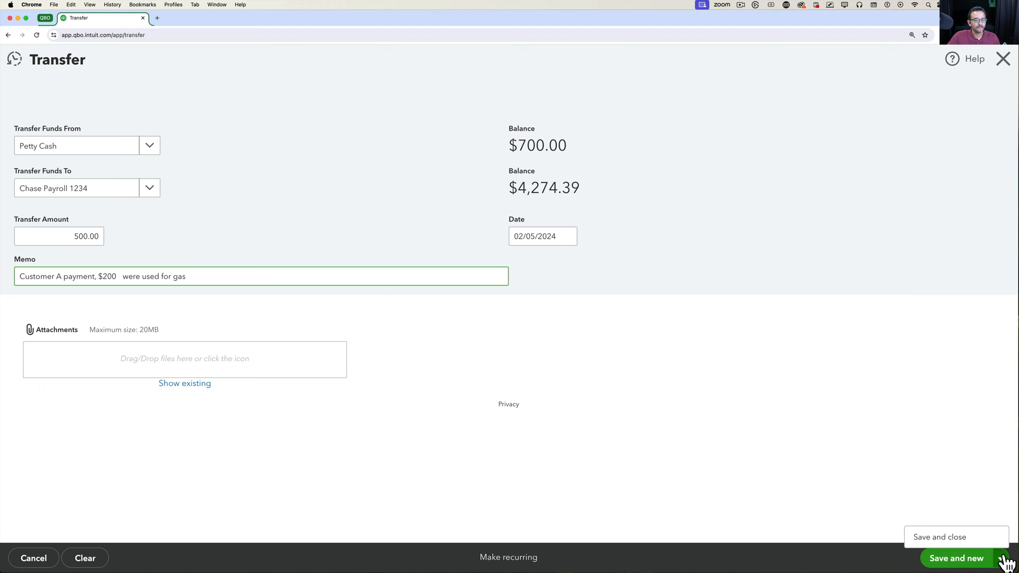
{"action": "left_click", "coordinate": [949, 541]}
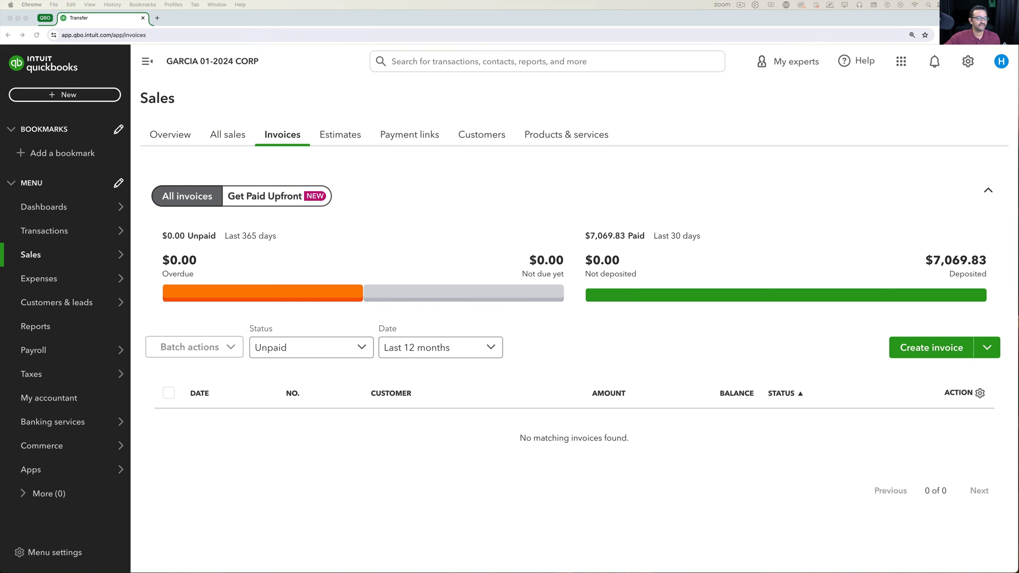
Step: Start a new invoice for Customer B and go to its product or service lines
{"action": "left_click", "coordinate": [53, 103]}
{"action": "left_click", "coordinate": [41, 165]}
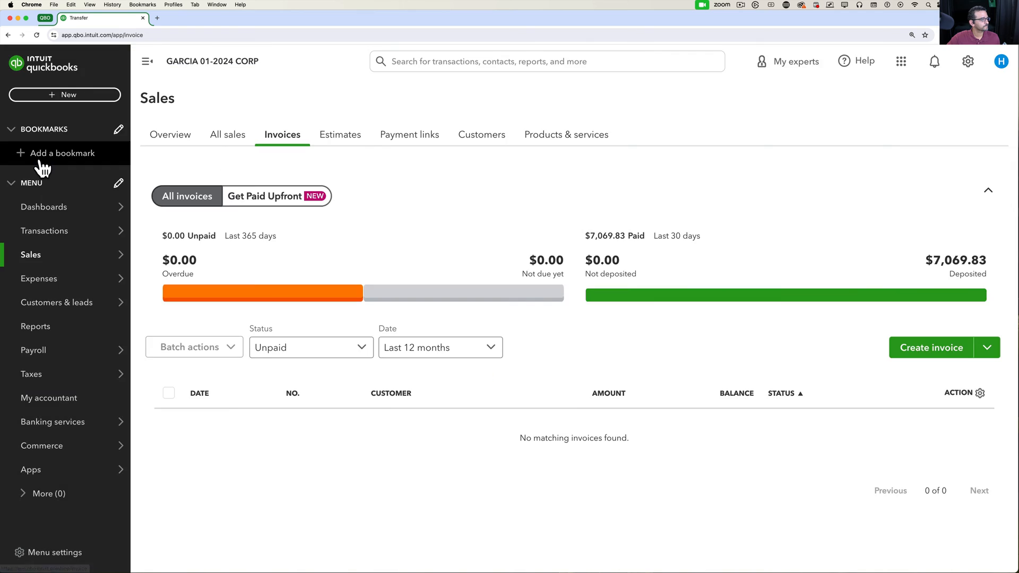
{"action": "left_click", "coordinate": [205, 293]}
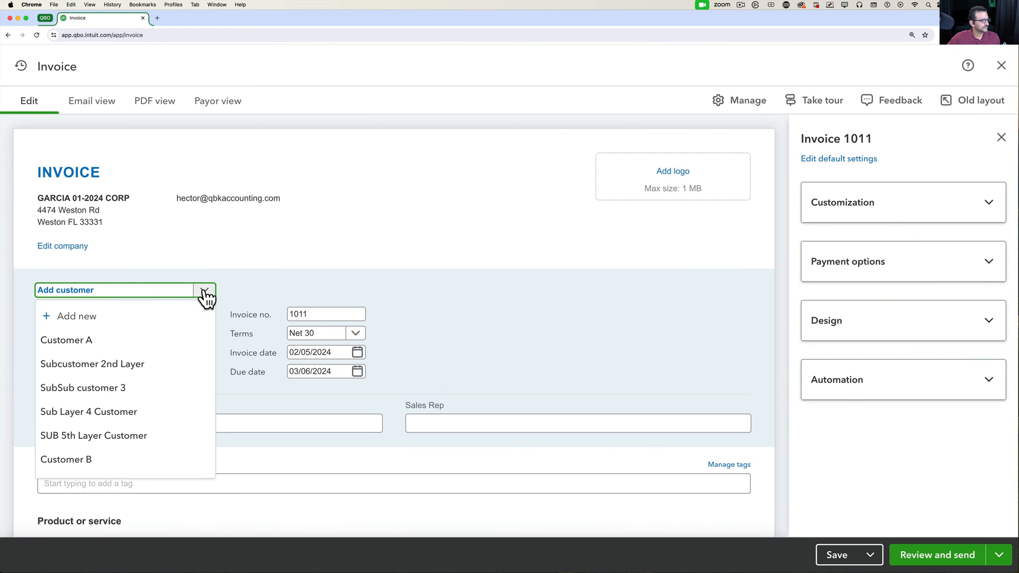
{"action": "left_click", "coordinate": [117, 459]}
{"action": "scroll", "coordinate": [215, 443], "scroll_direction": "down", "scroll_amount": 2}
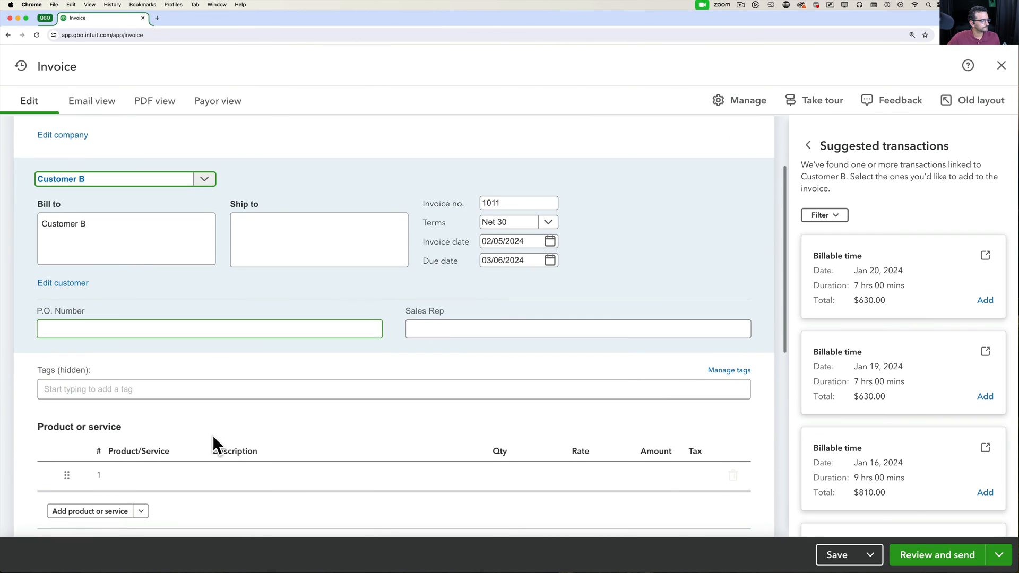
Step: Add a Services line with a rate of 1000 to Customer B's invoice, and save and close it
{"action": "left_click", "coordinate": [189, 478]}
{"action": "left_click", "coordinate": [164, 527]}
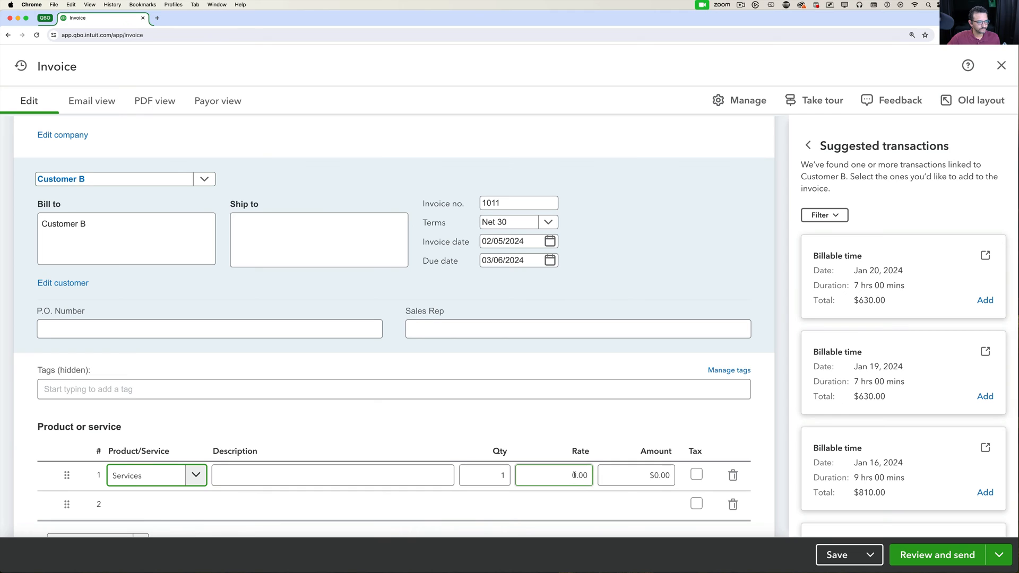
{"action": "left_click", "coordinate": [573, 475]}
{"action": "type", "text": "1000"}
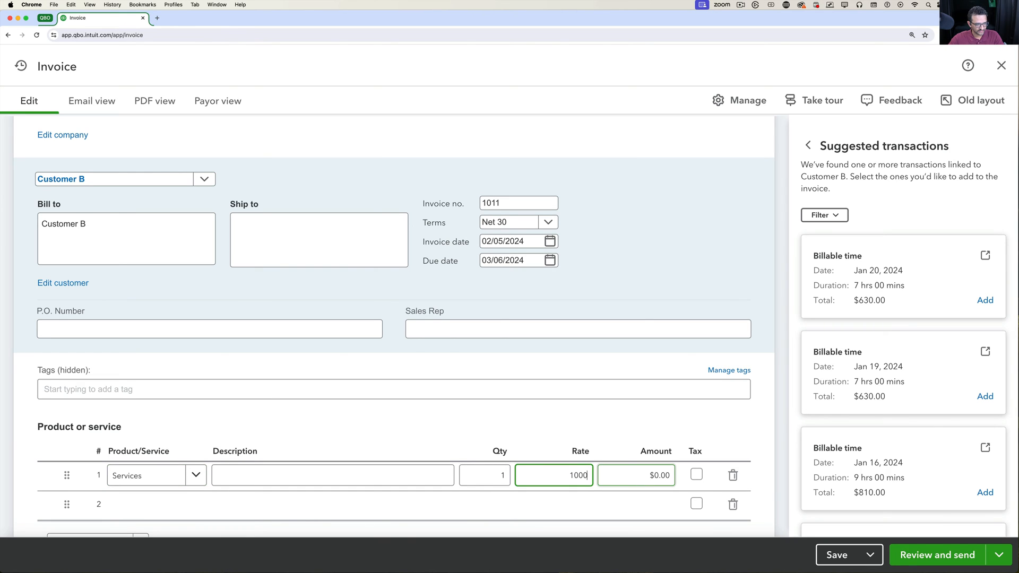
{"action": "key", "text": "Tab"}
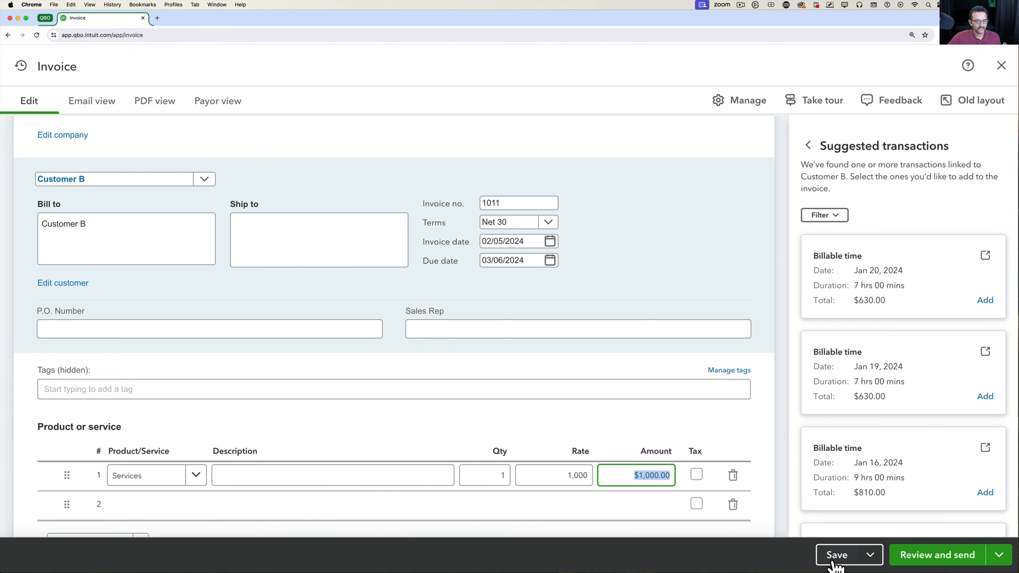
{"action": "left_click", "coordinate": [870, 554]}
{"action": "left_click", "coordinate": [847, 526]}
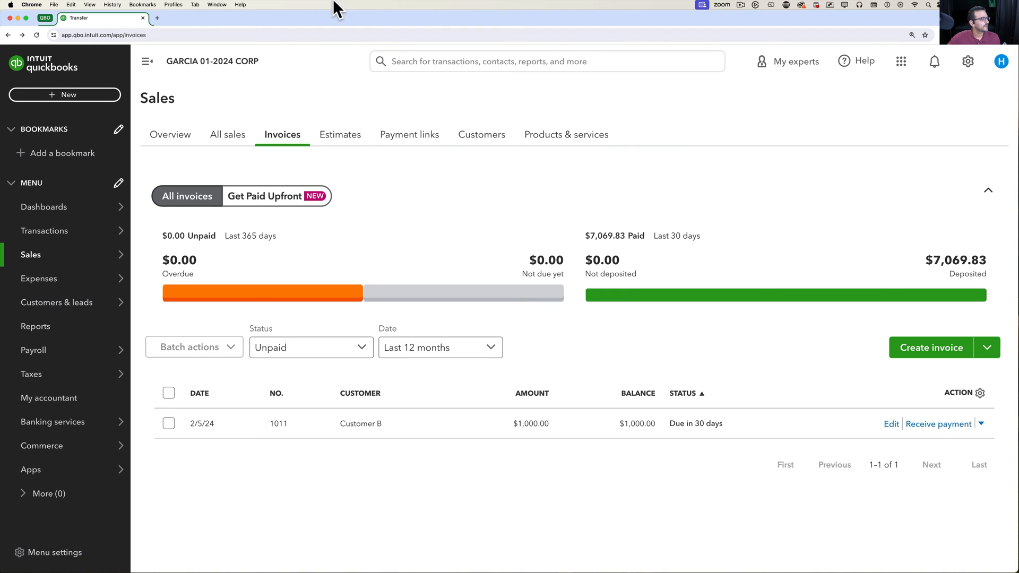
Step: Start a new received payment and select Customer B as the customer
{"action": "left_click", "coordinate": [63, 95]}
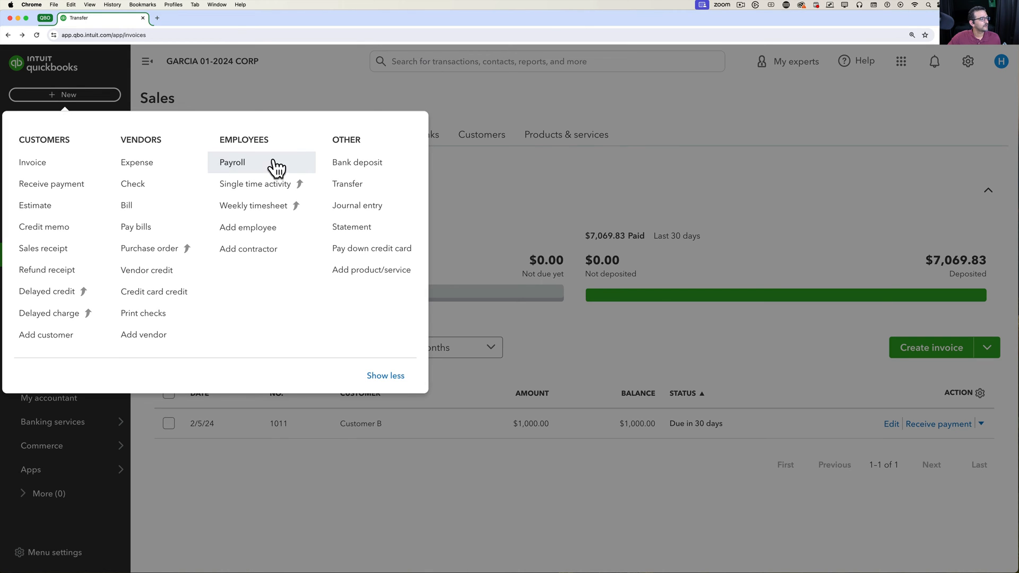
{"action": "left_click", "coordinate": [67, 184]}
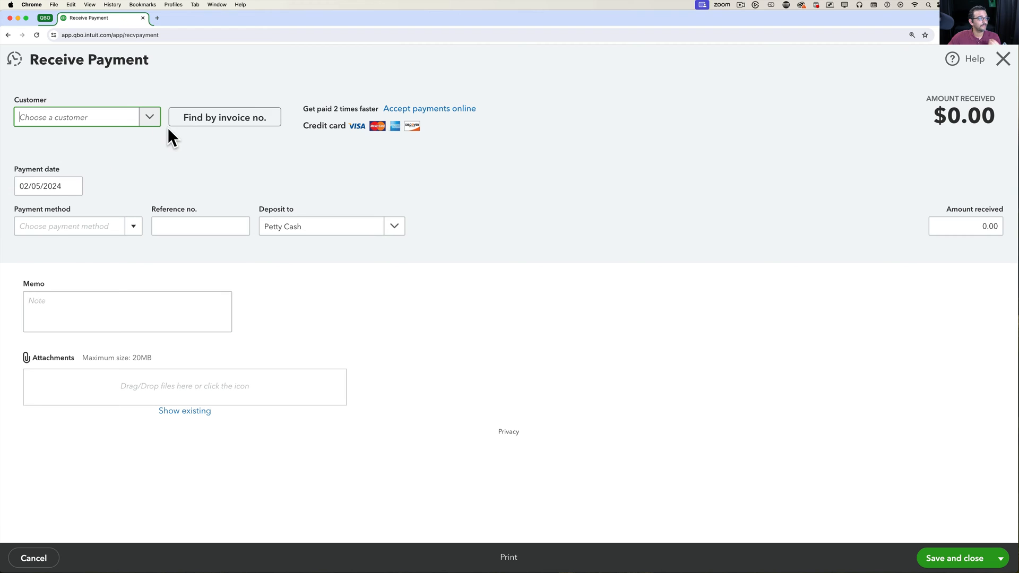
{"action": "left_click", "coordinate": [149, 118]}
{"action": "left_click", "coordinate": [105, 290]}
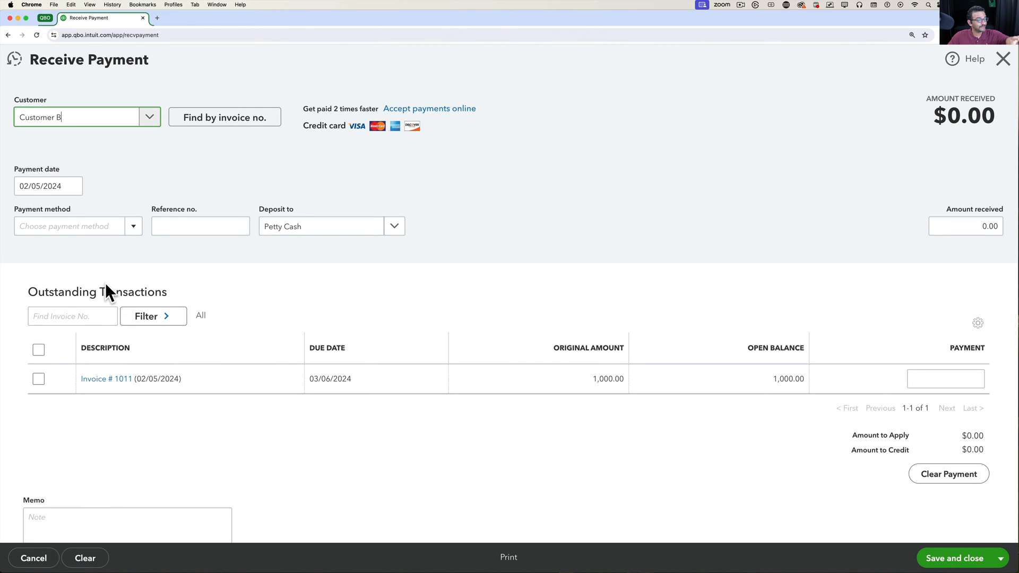
Step: Receive Customer B's full invoice payment by American Express into Undeposited Funds, and save and close it
{"action": "left_click", "coordinate": [134, 226]}
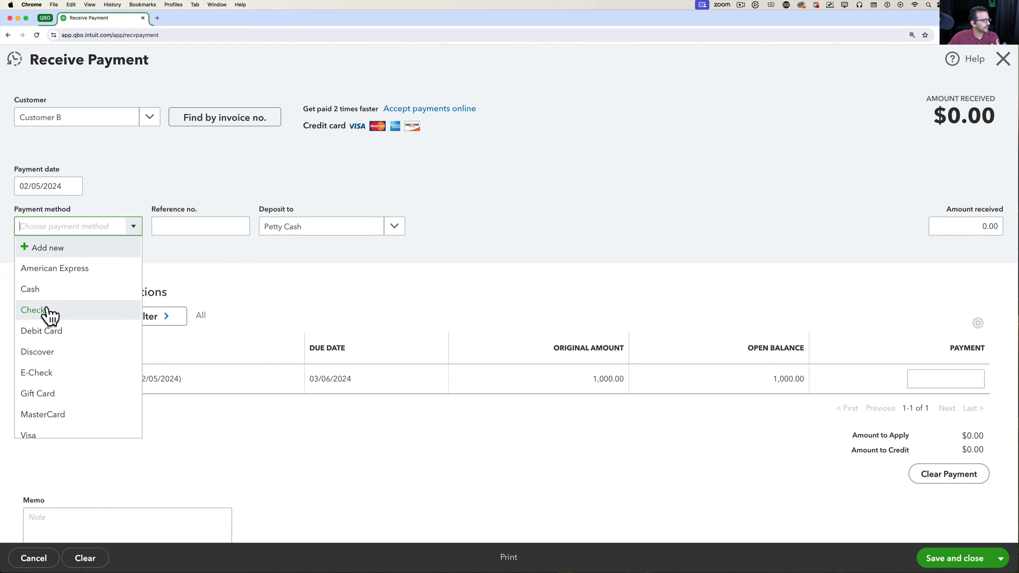
{"action": "left_click", "coordinate": [45, 270]}
{"action": "left_click", "coordinate": [398, 229]}
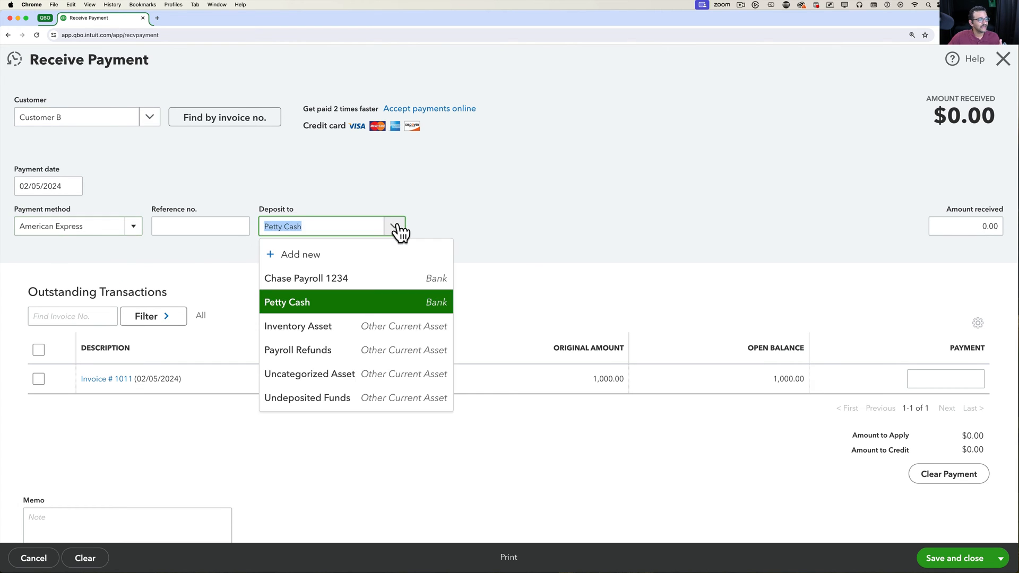
{"action": "left_click", "coordinate": [325, 398]}
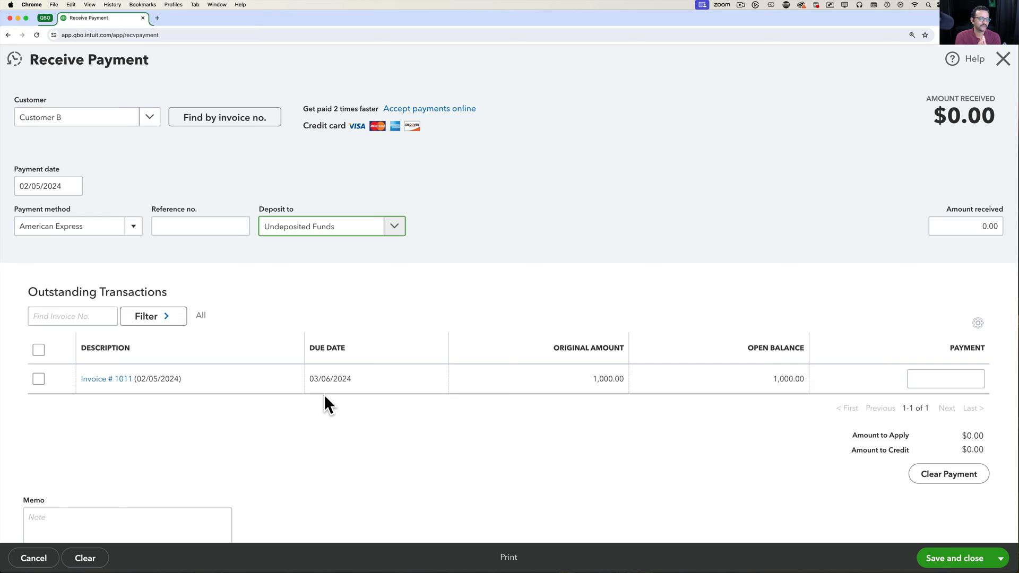
{"action": "left_click", "coordinate": [38, 379]}
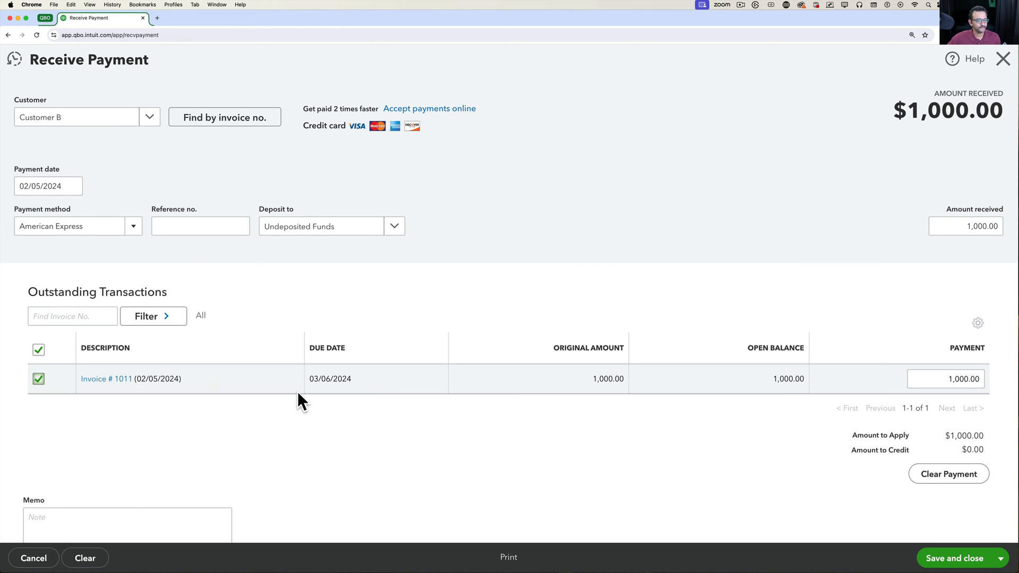
{"action": "left_click", "coordinate": [963, 559]}
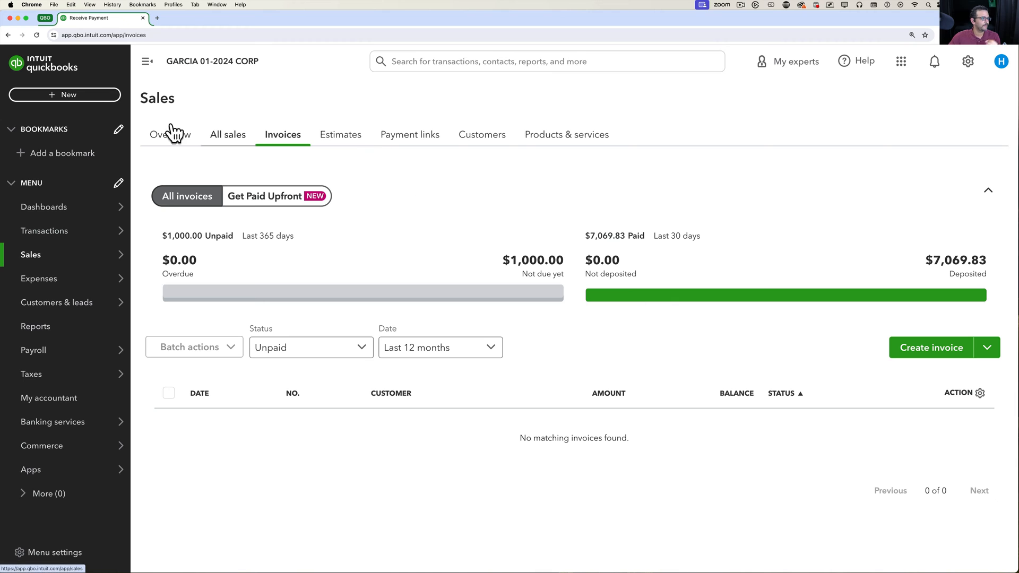
Step: Start a bank deposit to Chase Payroll 1234 and include Customer B's 1,000.00 payment
{"action": "left_click", "coordinate": [53, 96]}
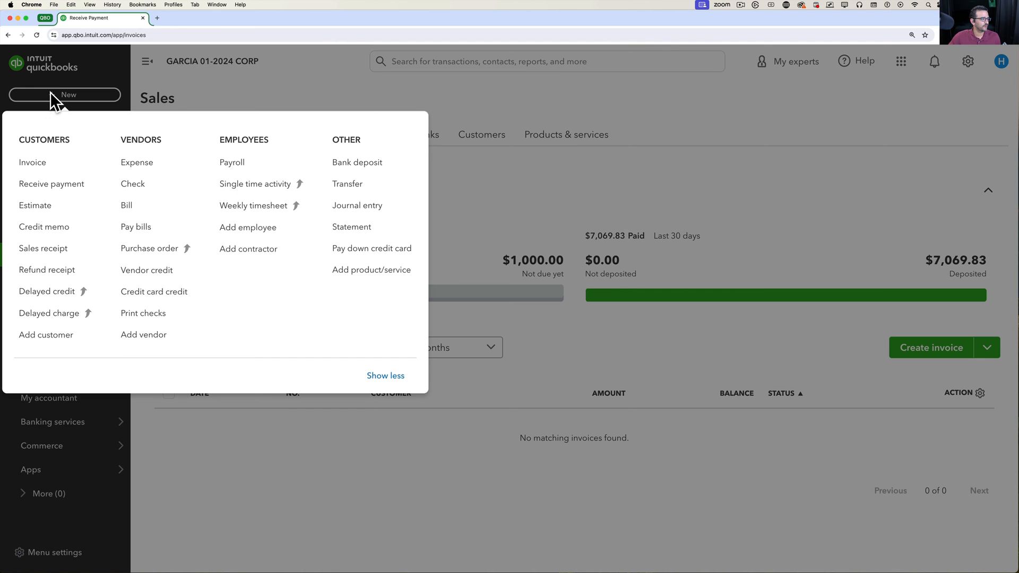
{"action": "left_click", "coordinate": [365, 164]}
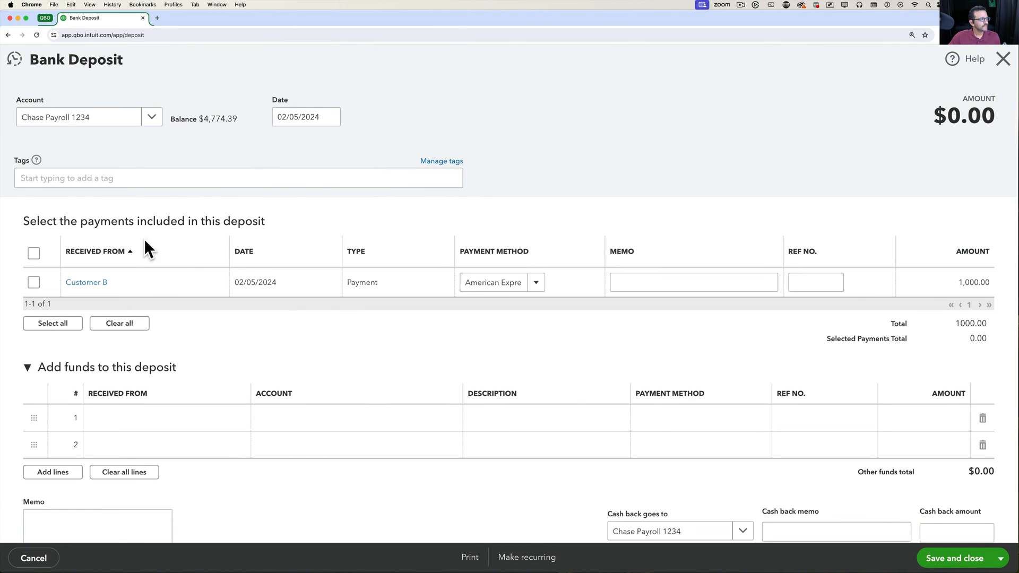
{"action": "left_click", "coordinate": [34, 282]}
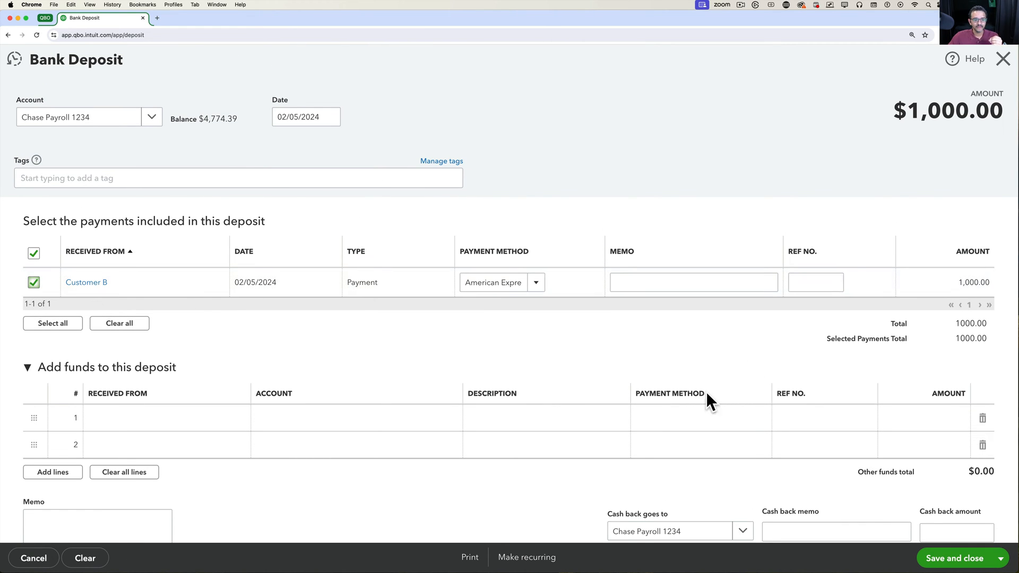
{"action": "left_click_drag", "start_coordinate": [899, 110], "coordinate": [1000, 110]}
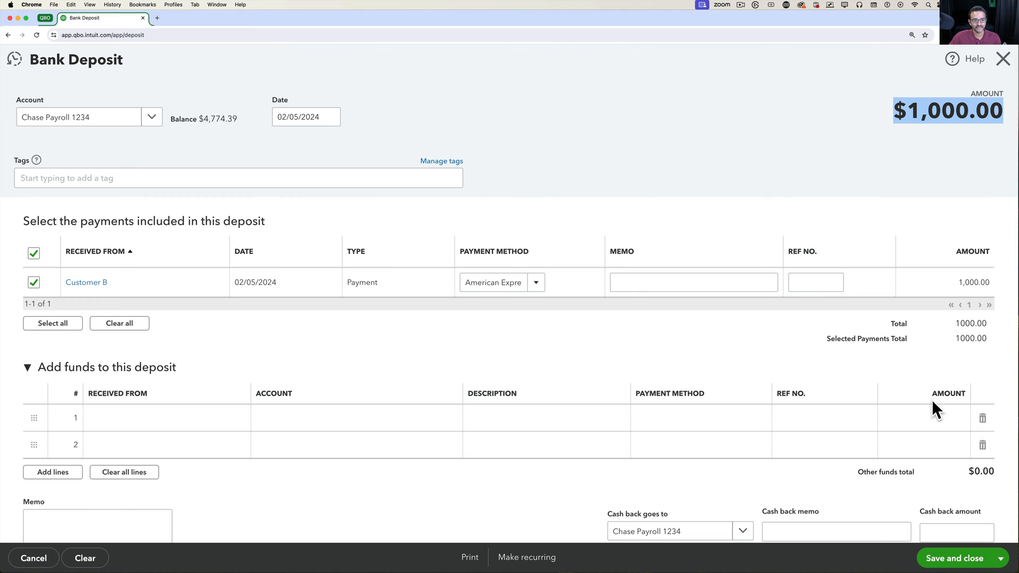
Step: Calculate the processing fee as 1000-971.31 on the first added-funds line and make the amount negative, -28.69
{"action": "left_click", "coordinate": [934, 413]}
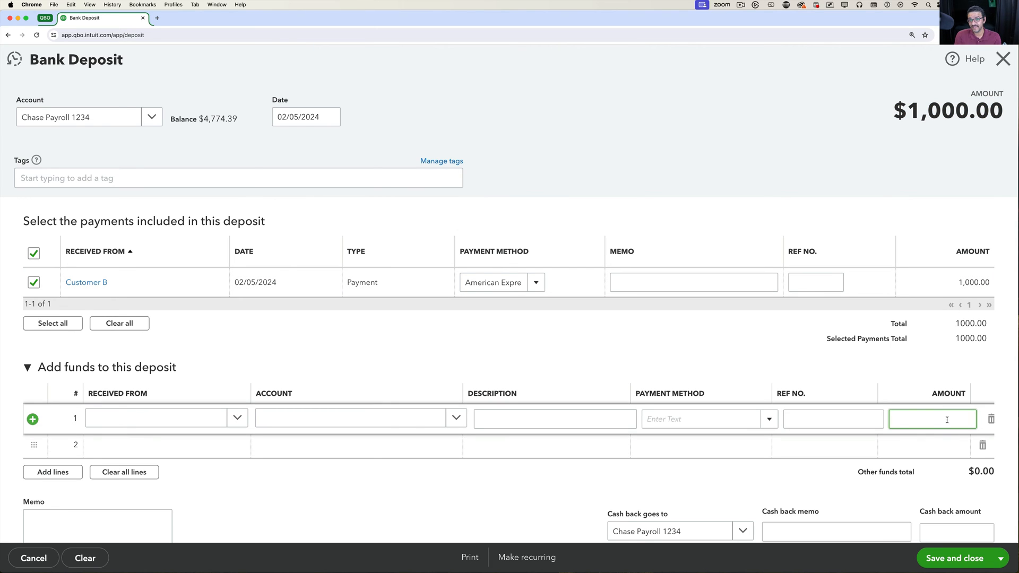
{"action": "type", "text": "1000"}
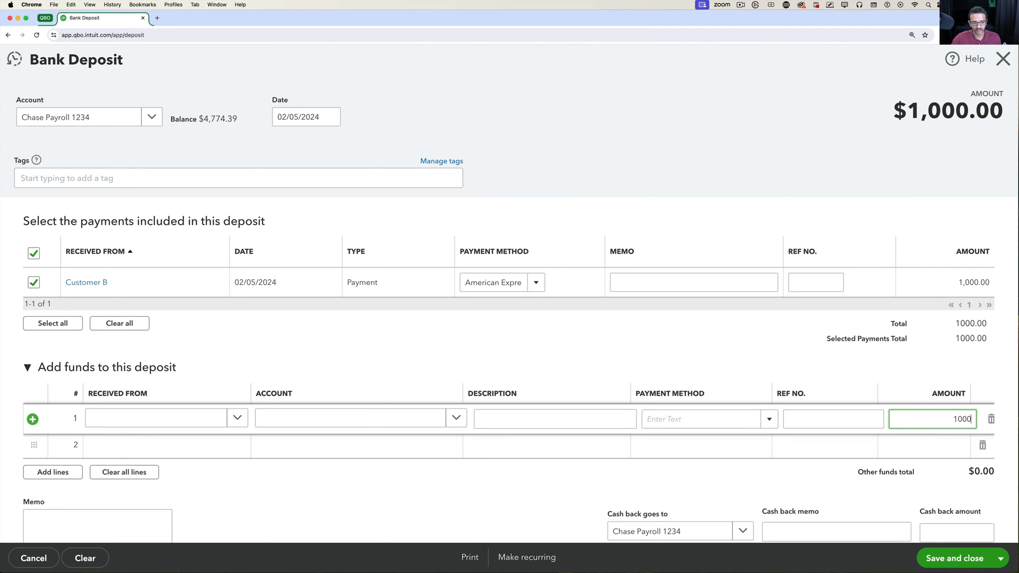
{"action": "type", "text": "-971.31"}
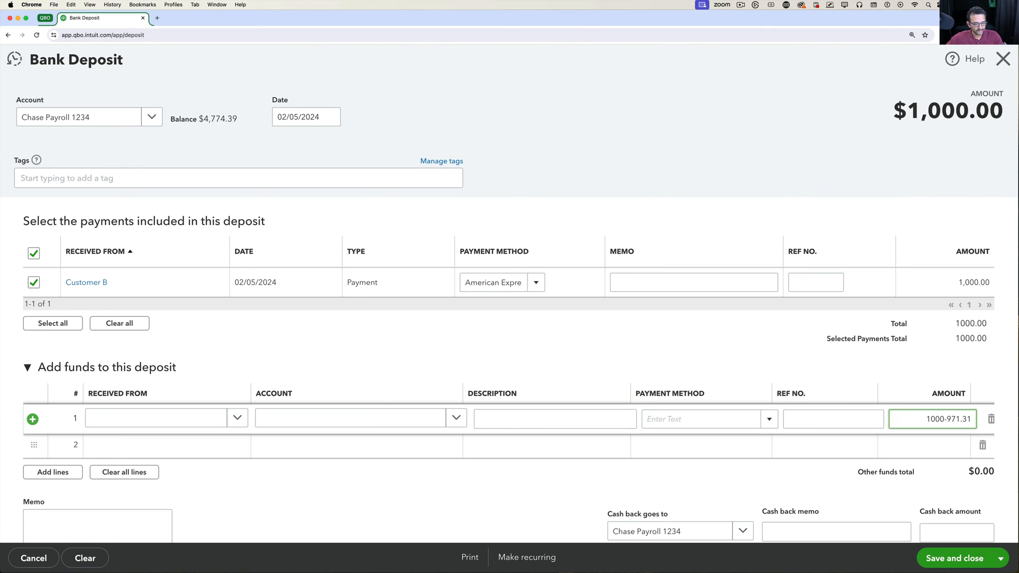
{"action": "key", "text": "Tab"}
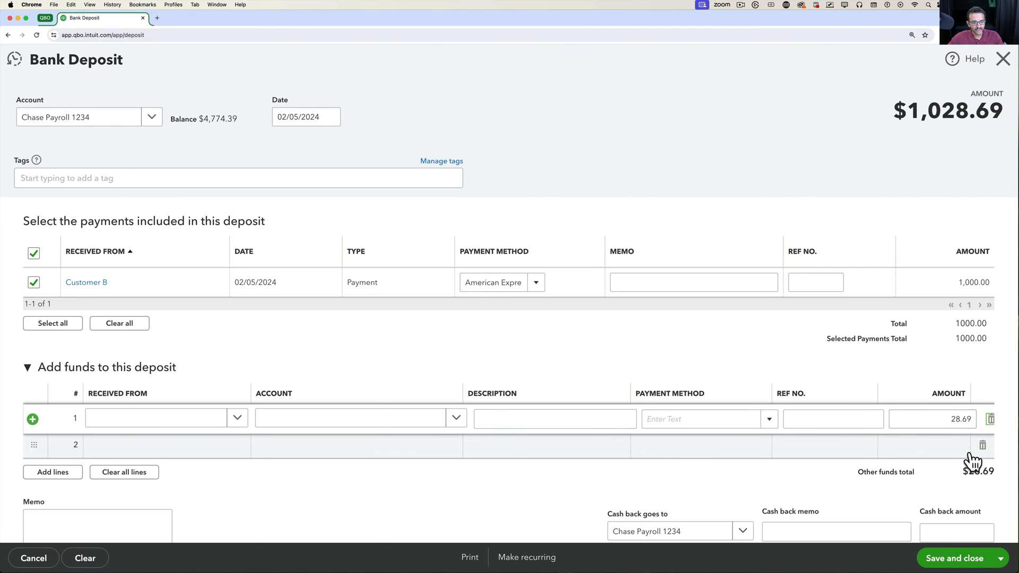
{"action": "left_click_drag", "start_coordinate": [946, 420], "coordinate": [974, 420]}
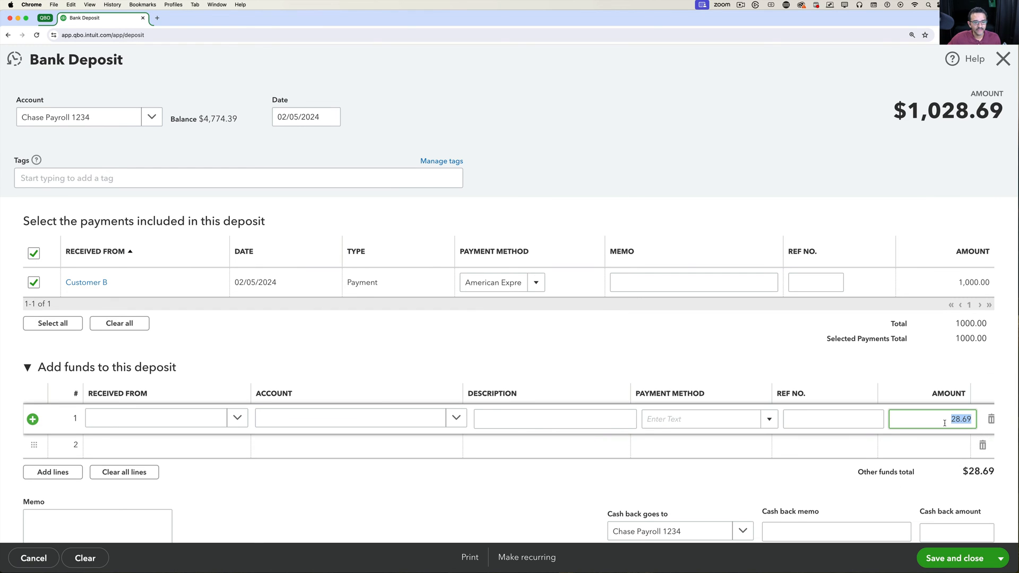
{"action": "left_click", "coordinate": [947, 427]}
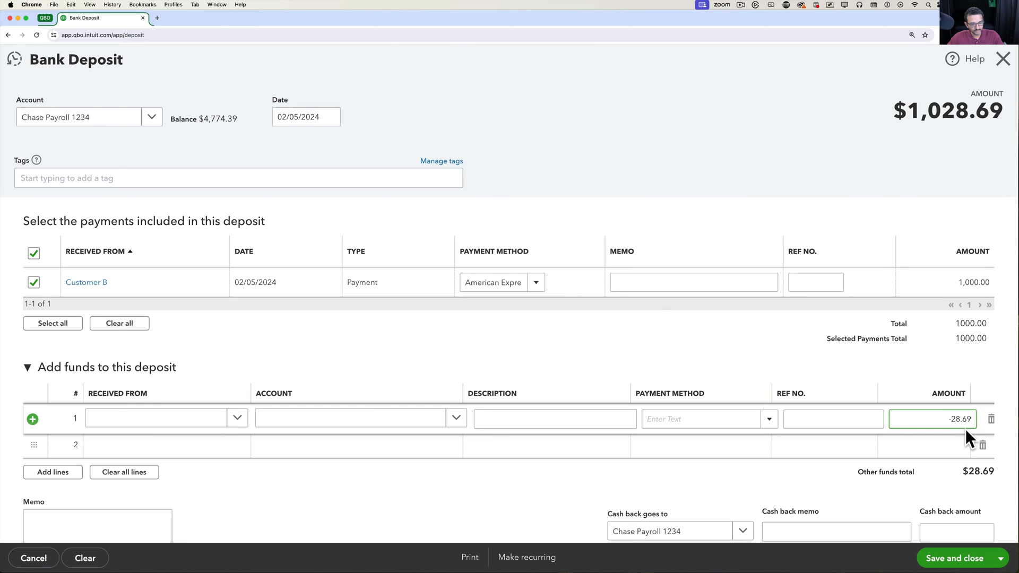
{"action": "key", "text": "Tab"}
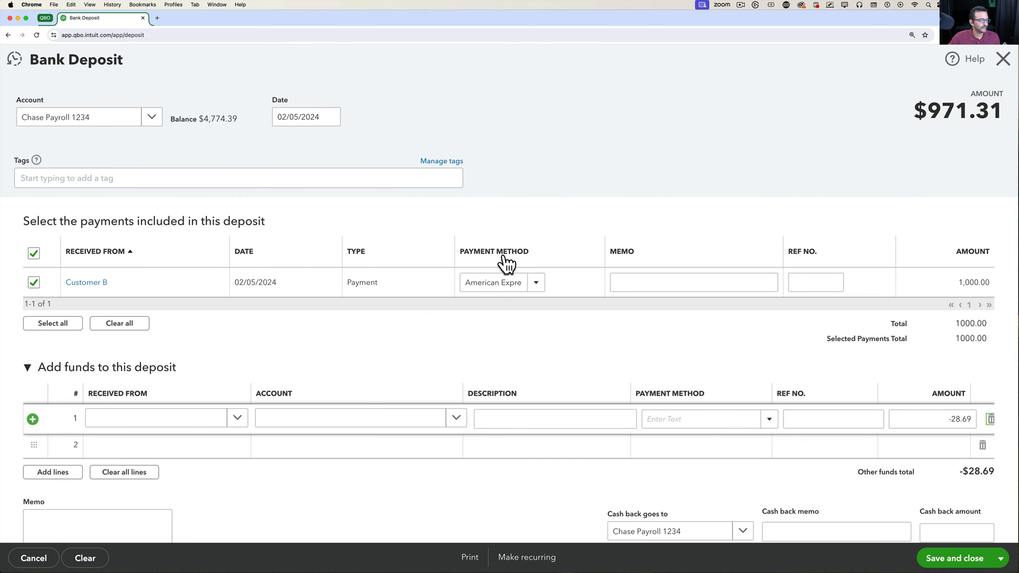
Step: Assign the negative deposit line to the account 51800 Merchant Account Fees
{"action": "left_click", "coordinate": [291, 420]}
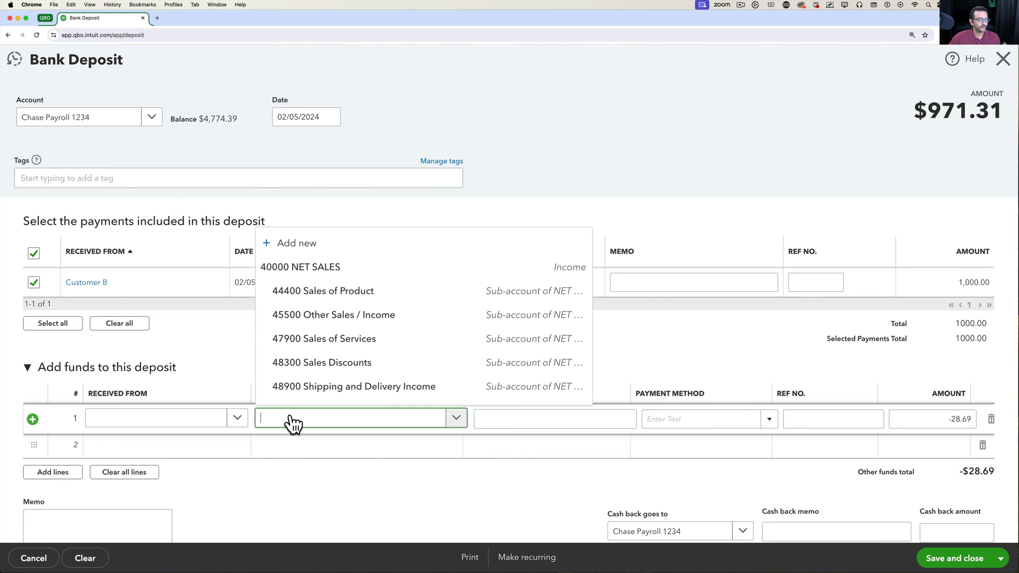
{"action": "type", "text": "merch"}
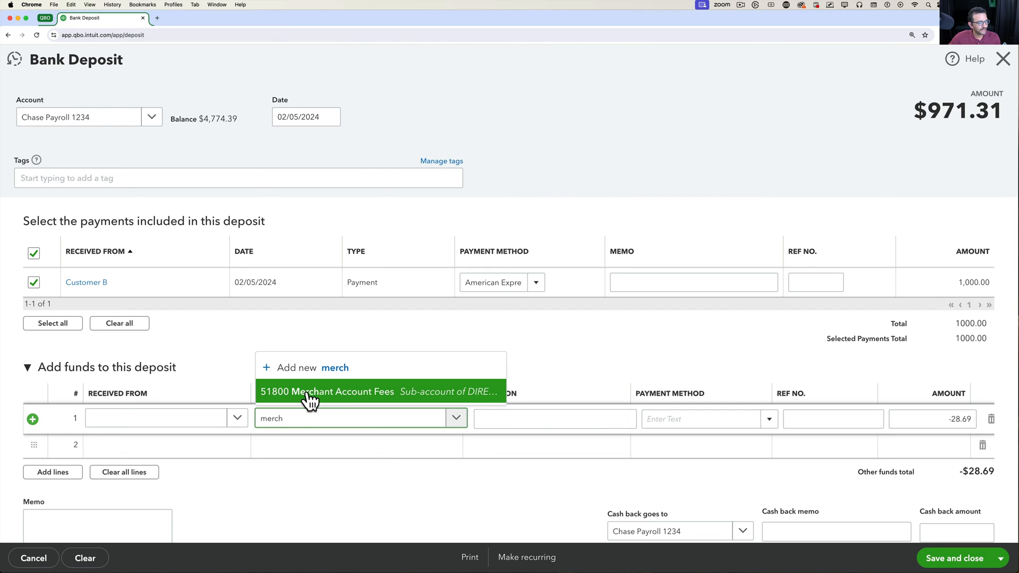
{"action": "left_click", "coordinate": [340, 395]}
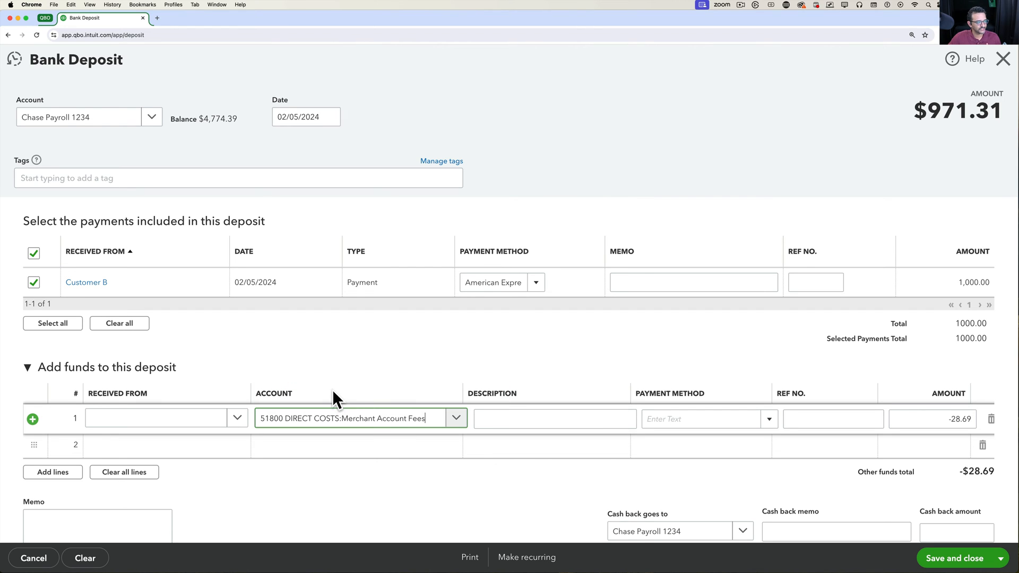
{"action": "left_click_drag", "start_coordinate": [344, 419], "coordinate": [462, 425]}
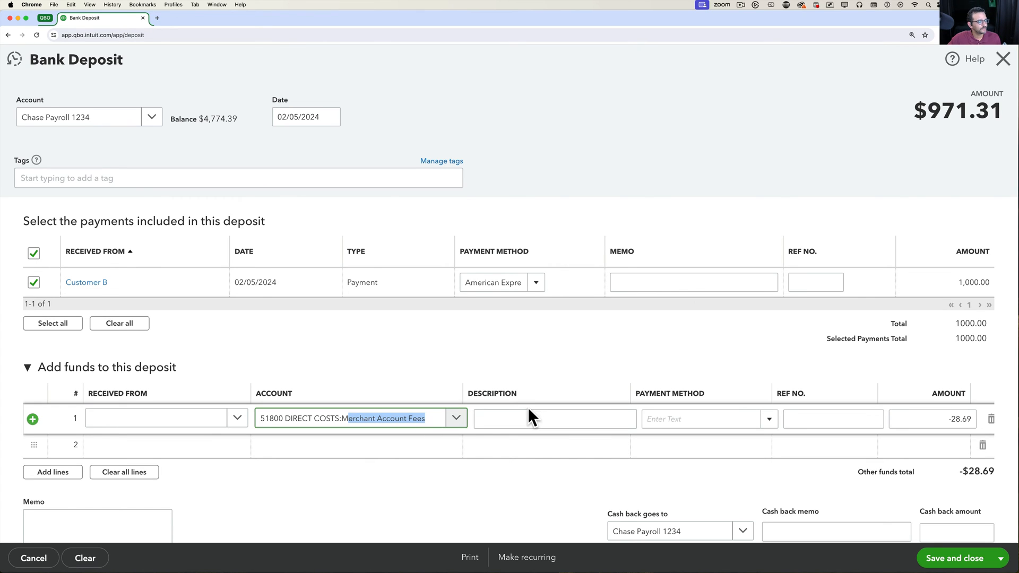
Step: Add Stripe as a new vendor in the fee line's received-from field and save the vendor
{"action": "left_click", "coordinate": [139, 428]}
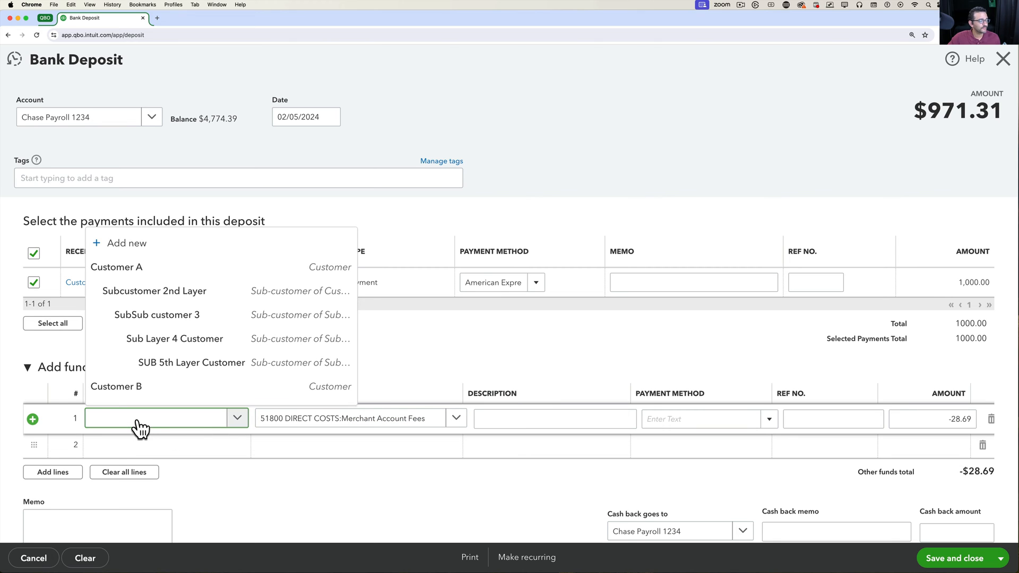
{"action": "left_click", "coordinate": [492, 324]}
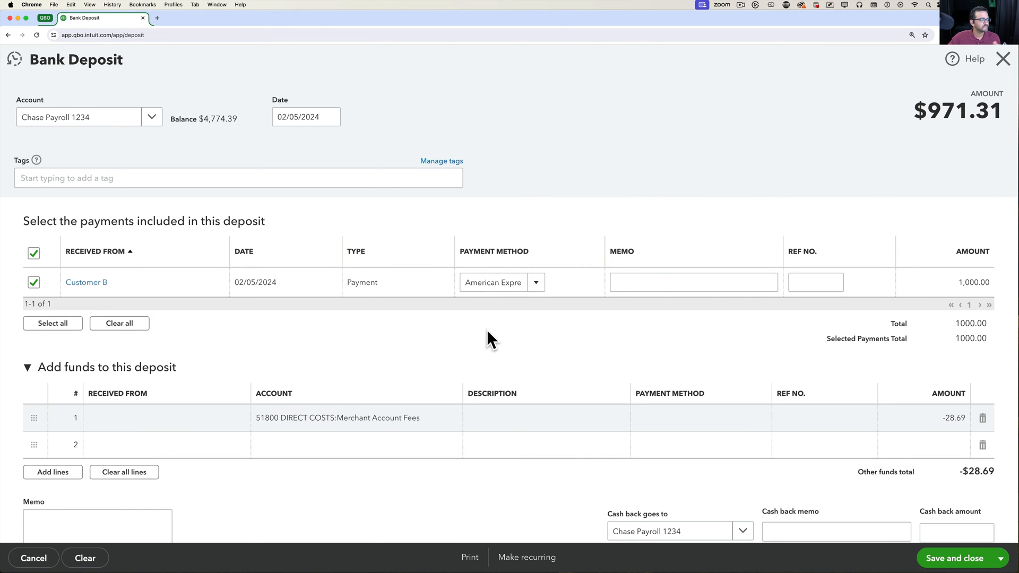
{"action": "left_click", "coordinate": [156, 428]}
{"action": "type", "text": "Stripe"}
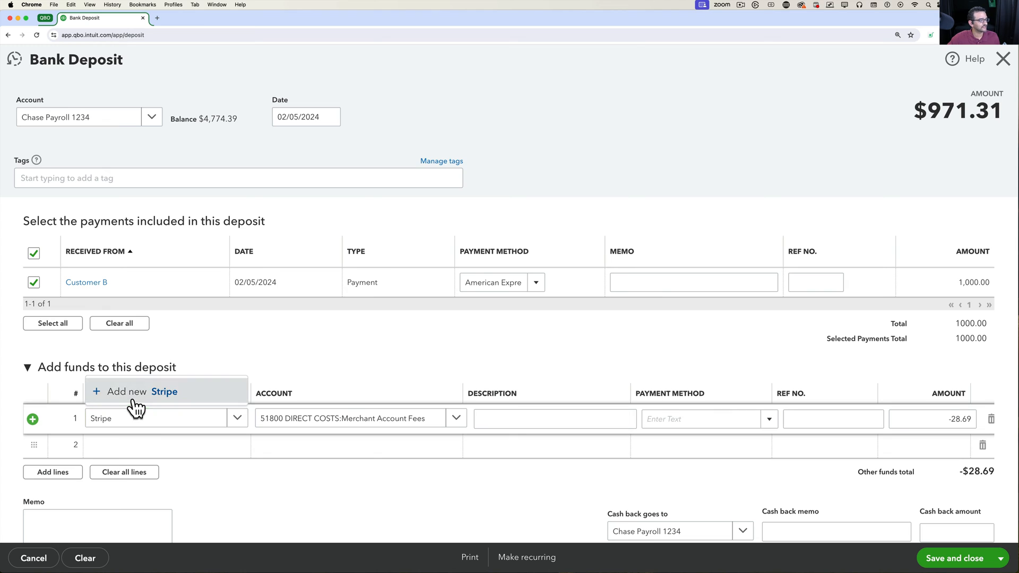
{"action": "left_click", "coordinate": [134, 396]}
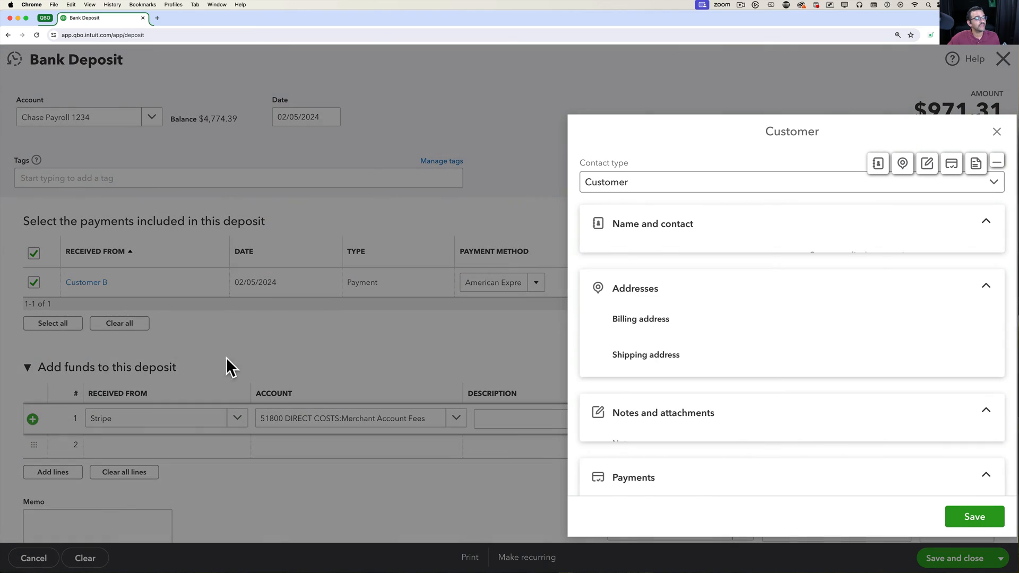
{"action": "left_click", "coordinate": [674, 185]}
{"action": "left_click", "coordinate": [631, 230]}
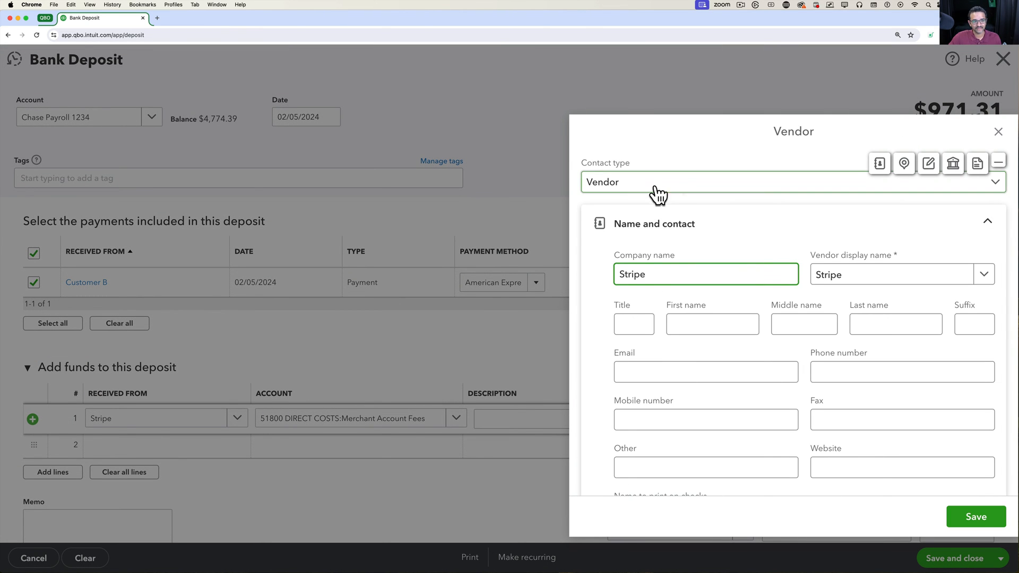
{"action": "left_click", "coordinate": [977, 518]}
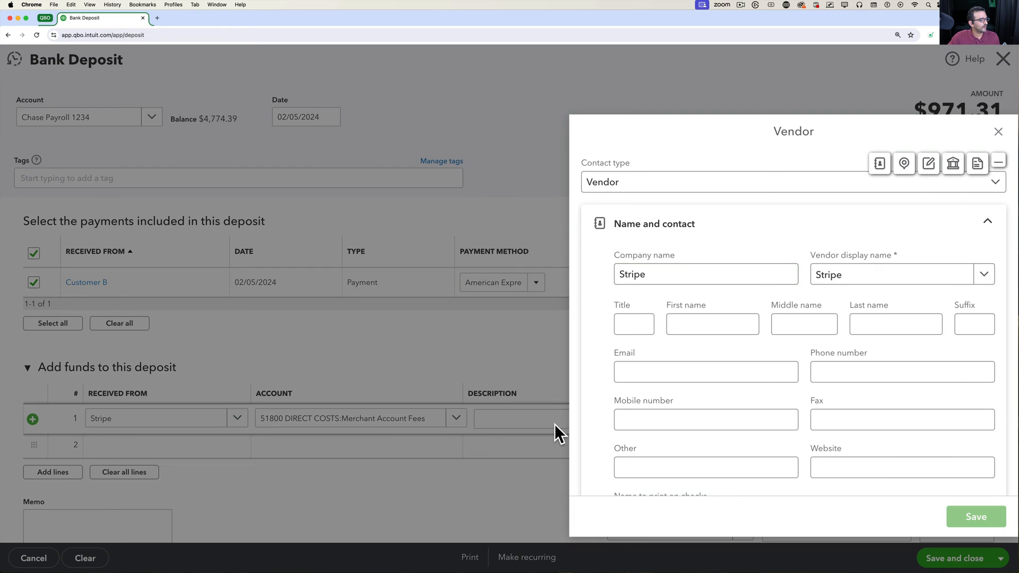
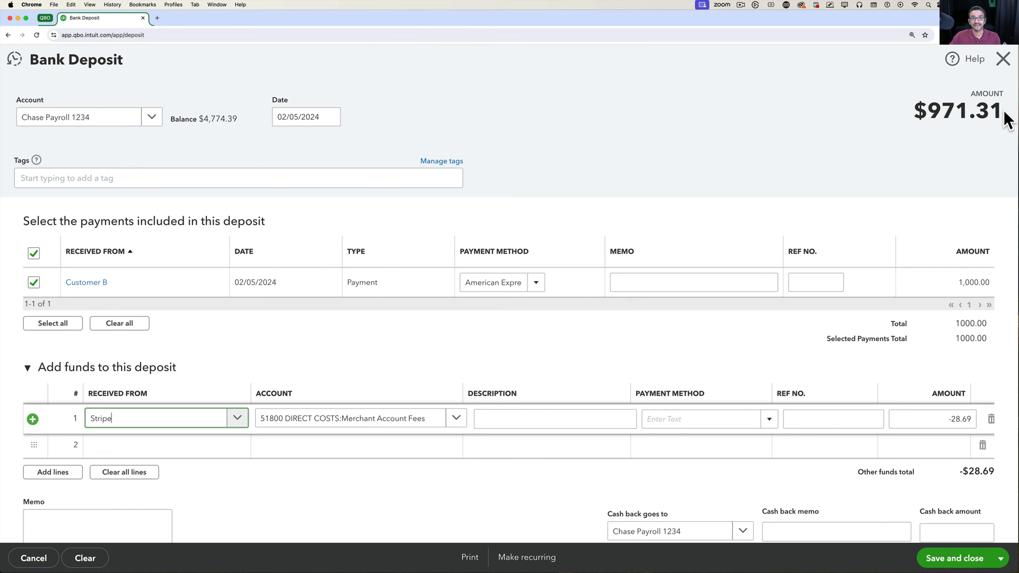
Step: Keep the Stripe merchant fee line at -28.69 on the bank deposit, then save and close the deposit
{"action": "scroll", "coordinate": [935, 378], "scroll_direction": "down", "scroll_amount": 2}
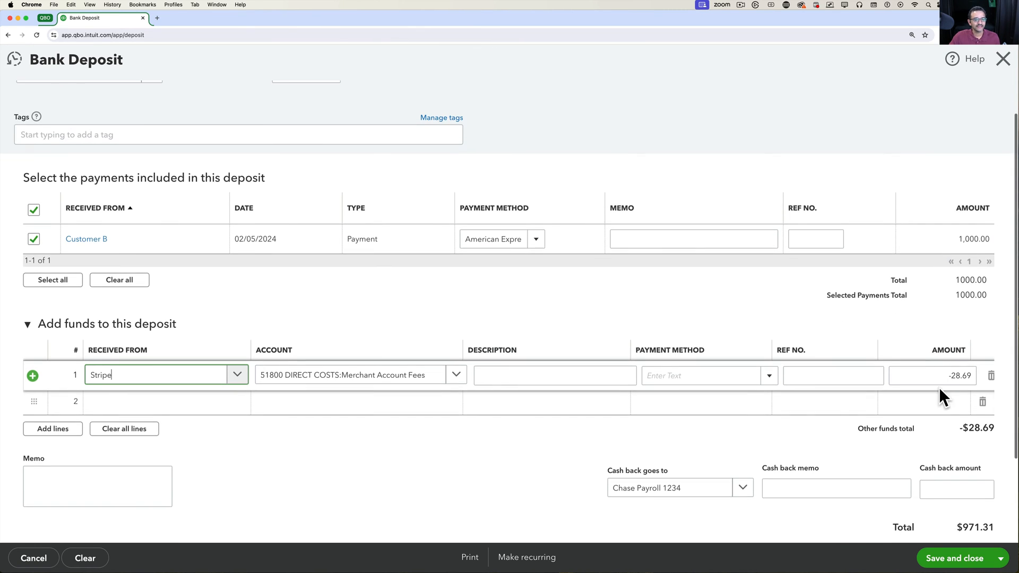
{"action": "left_click", "coordinate": [937, 381]}
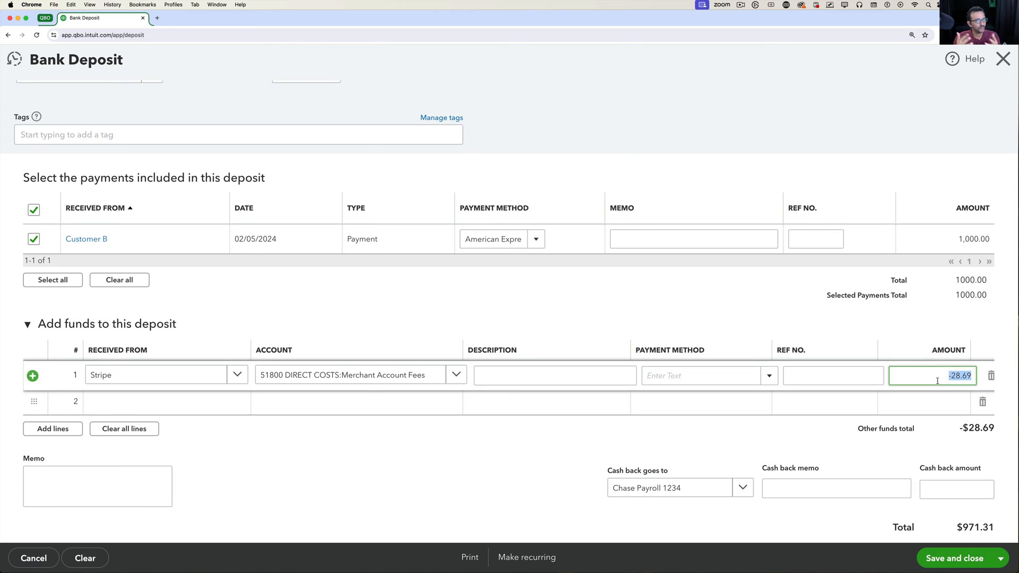
{"action": "left_click", "coordinate": [936, 378]}
{"action": "key", "text": "Delete"}
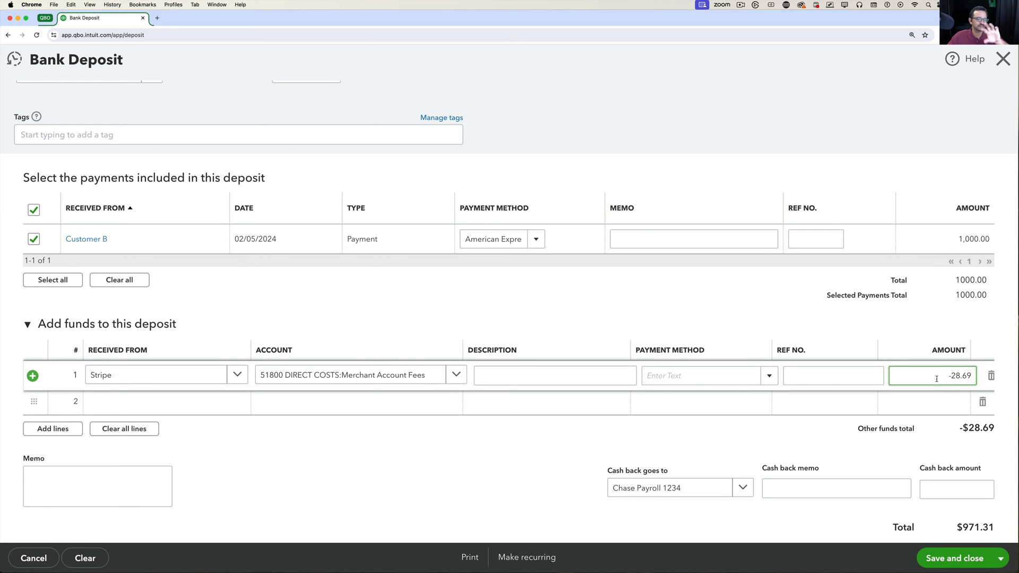
{"action": "type", "text": "-"}
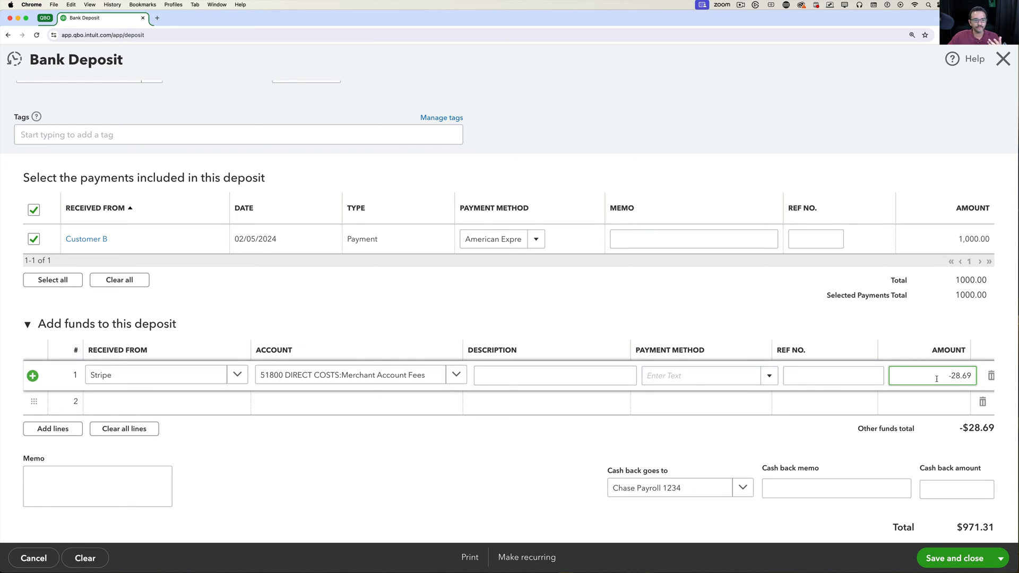
{"action": "left_click", "coordinate": [961, 560]}
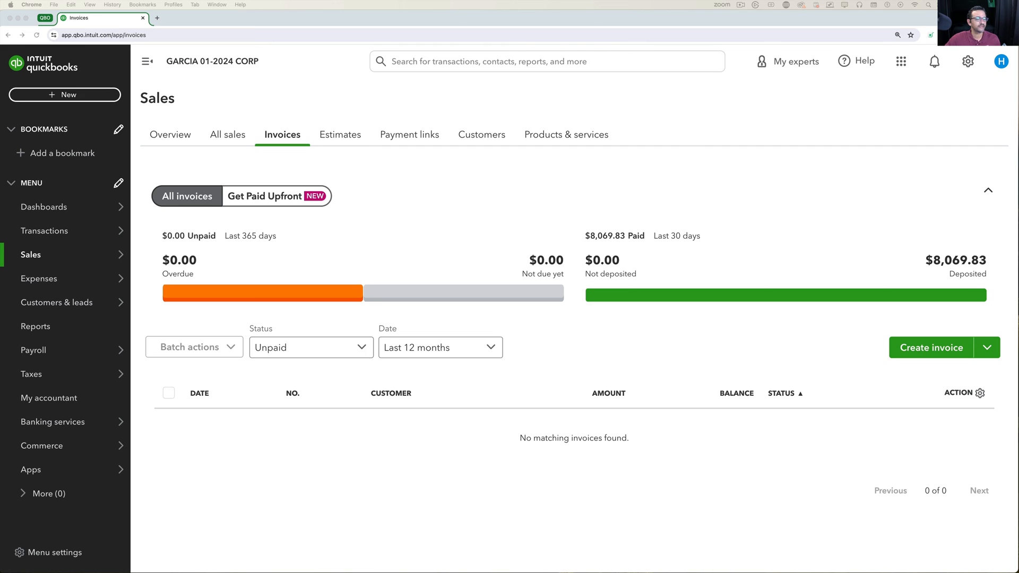
Step: Open the bank transactions and review the items awaiting review for the Chase Payroll account
{"action": "mouse_move", "coordinate": [63, 236]}
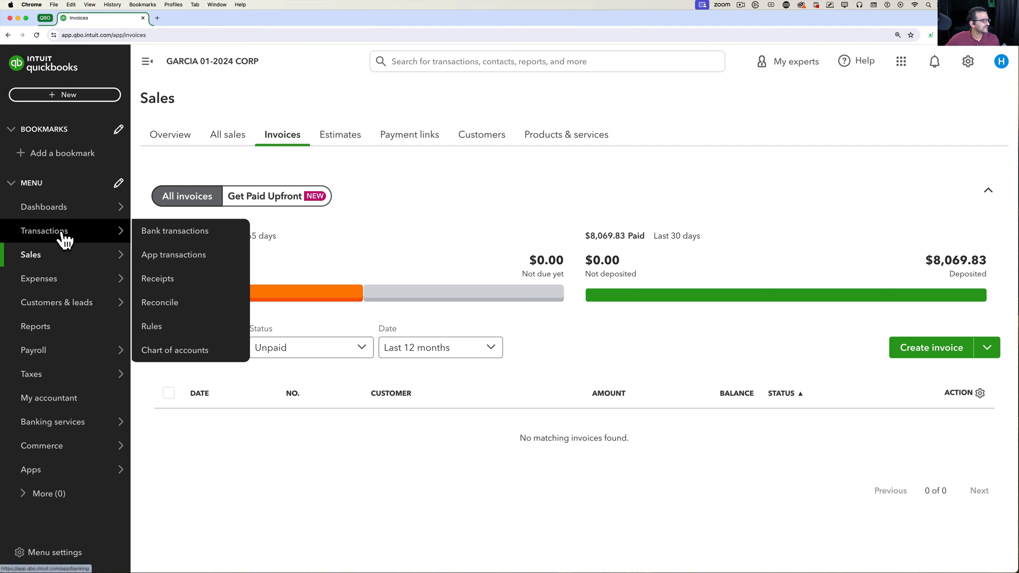
{"action": "left_click", "coordinate": [173, 234]}
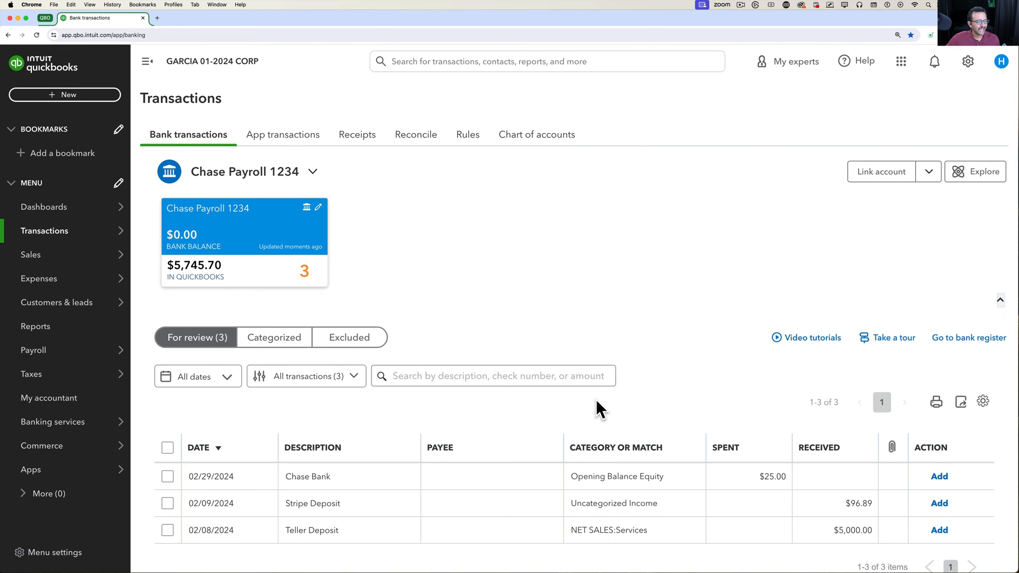
{"action": "scroll", "coordinate": [596, 399], "scroll_direction": "down", "scroll_amount": 1}
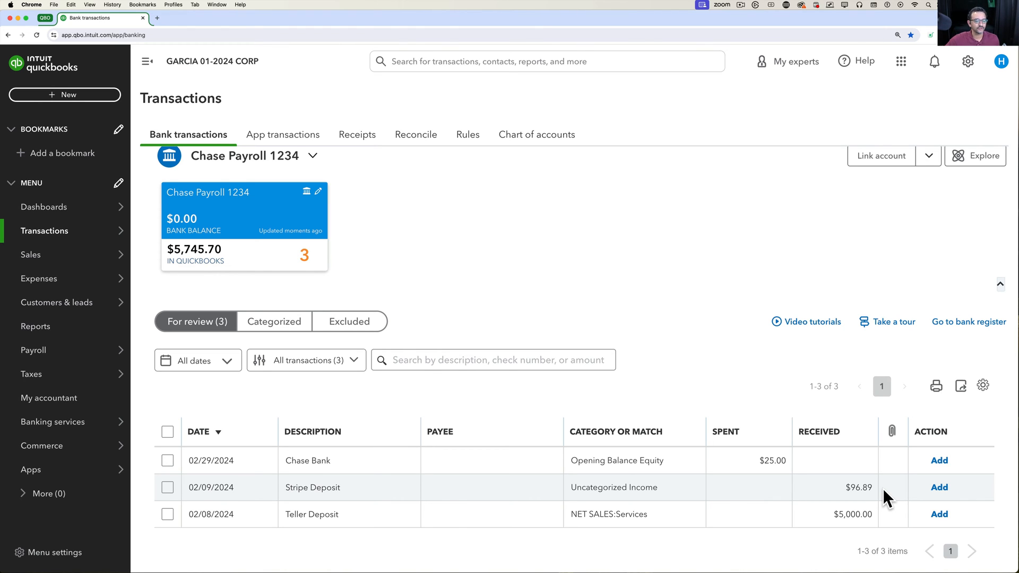
Step: Create a new invoice for Customer A
{"action": "left_click", "coordinate": [58, 95]}
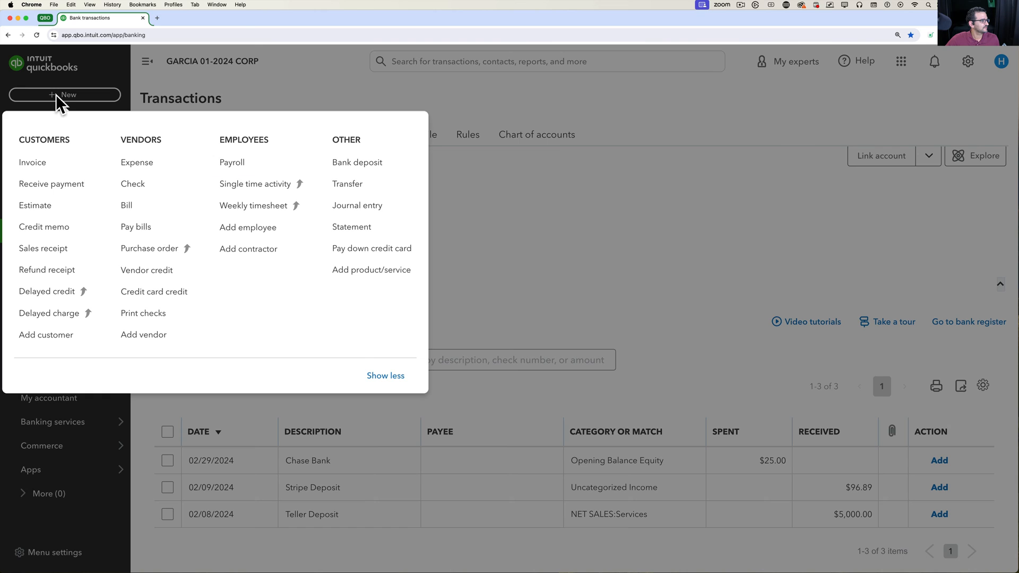
{"action": "left_click", "coordinate": [45, 165]}
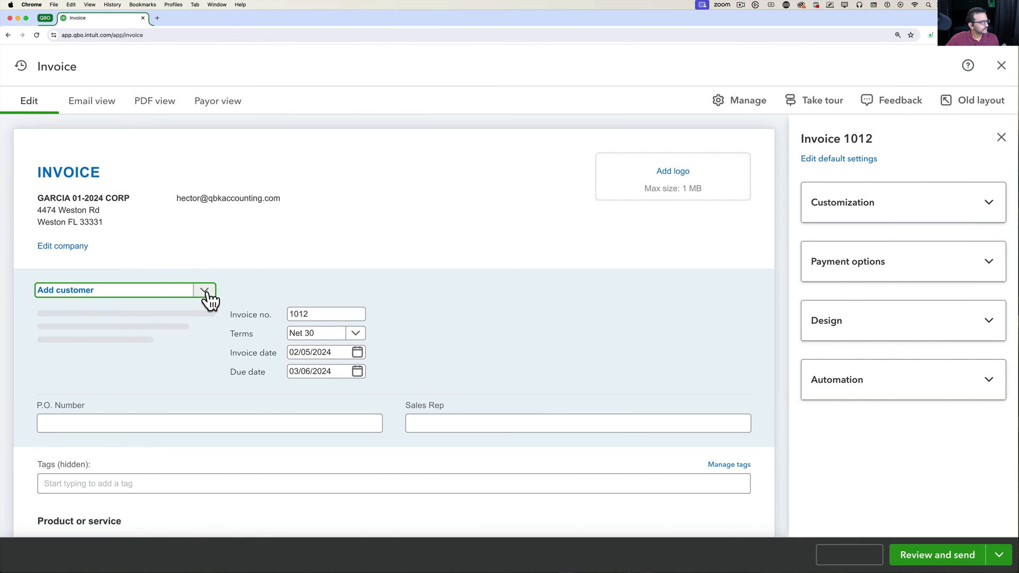
{"action": "left_click", "coordinate": [207, 297]}
{"action": "left_click", "coordinate": [106, 342]}
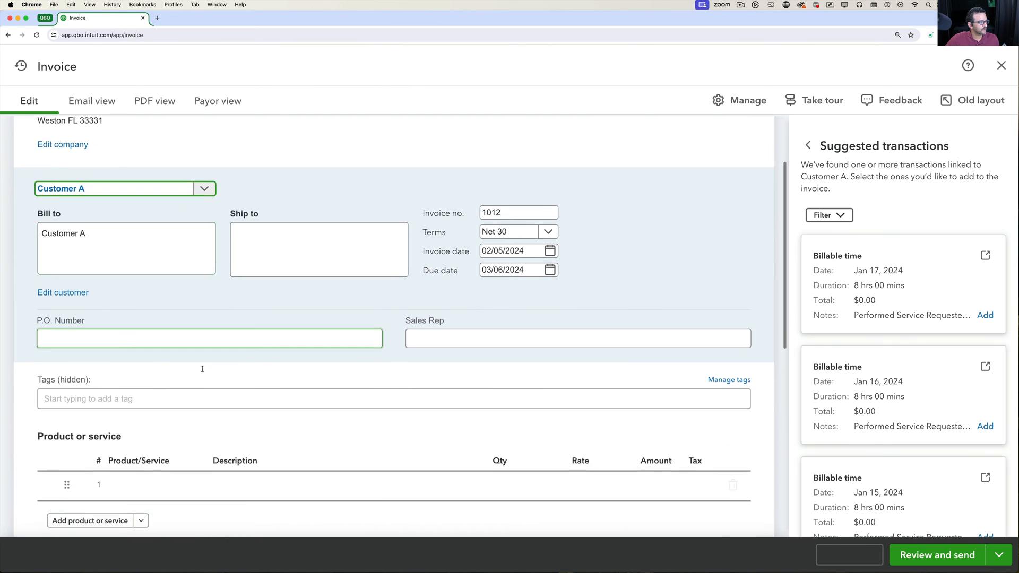
Step: Add a Services line at a rate of 2,000 to Customer A's invoice and save it, starting a new invoice
{"action": "scroll", "coordinate": [202, 369], "scroll_direction": "down", "scroll_amount": 5}
{"action": "left_click", "coordinate": [199, 371]}
{"action": "left_click", "coordinate": [196, 354]}
{"action": "left_click", "coordinate": [150, 406]}
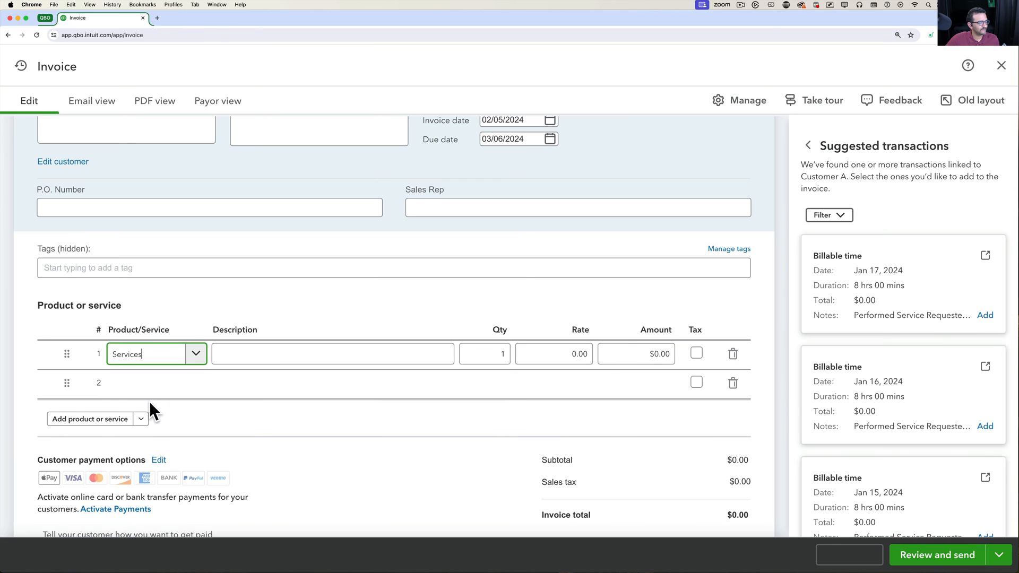
{"action": "left_click", "coordinate": [519, 354]}
{"action": "type", "text": "2,0"}
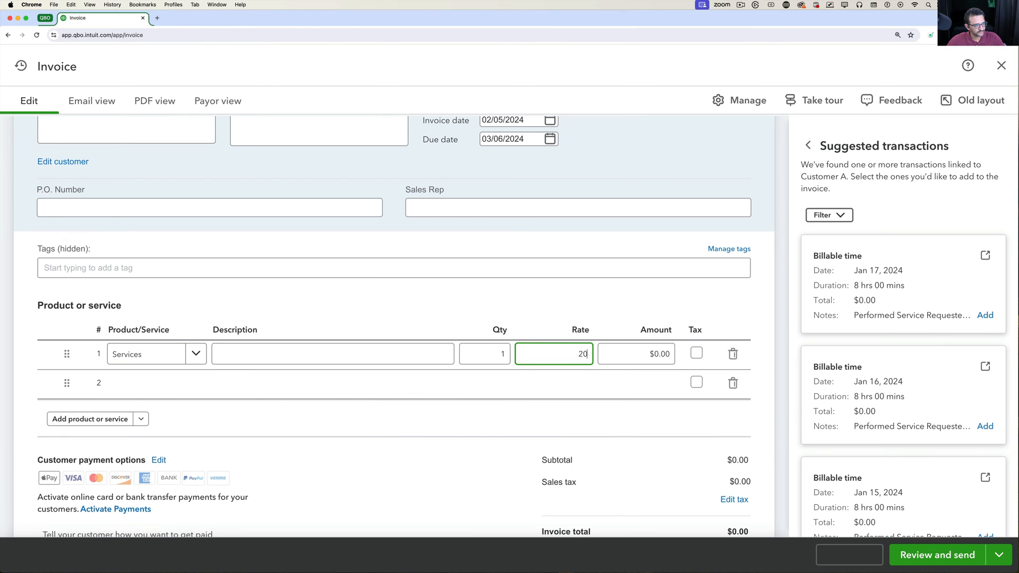
{"action": "type", "text": "00"}
{"action": "left_click", "coordinate": [602, 355]}
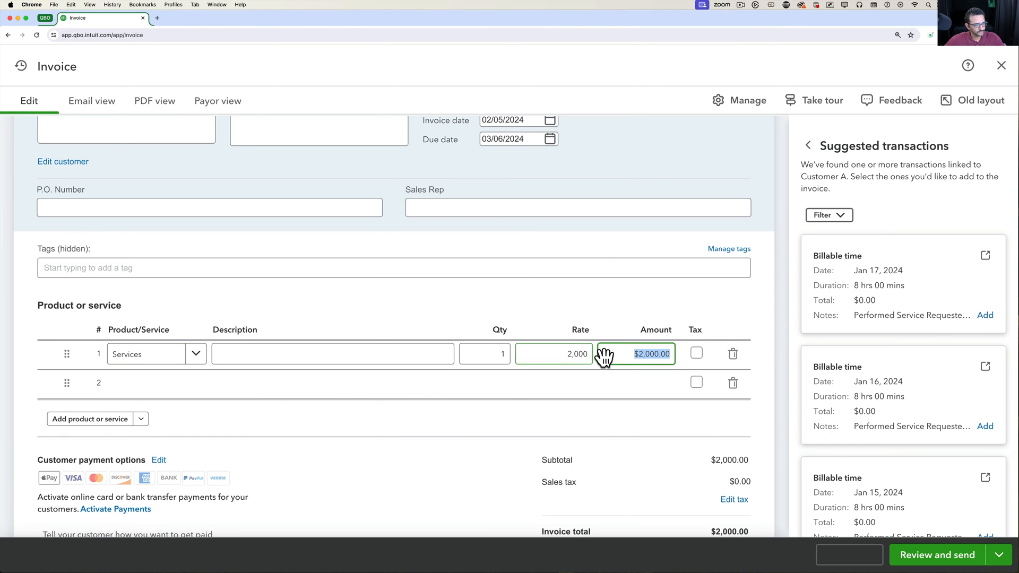
{"action": "left_click", "coordinate": [1007, 558]}
{"action": "left_click", "coordinate": [864, 561]}
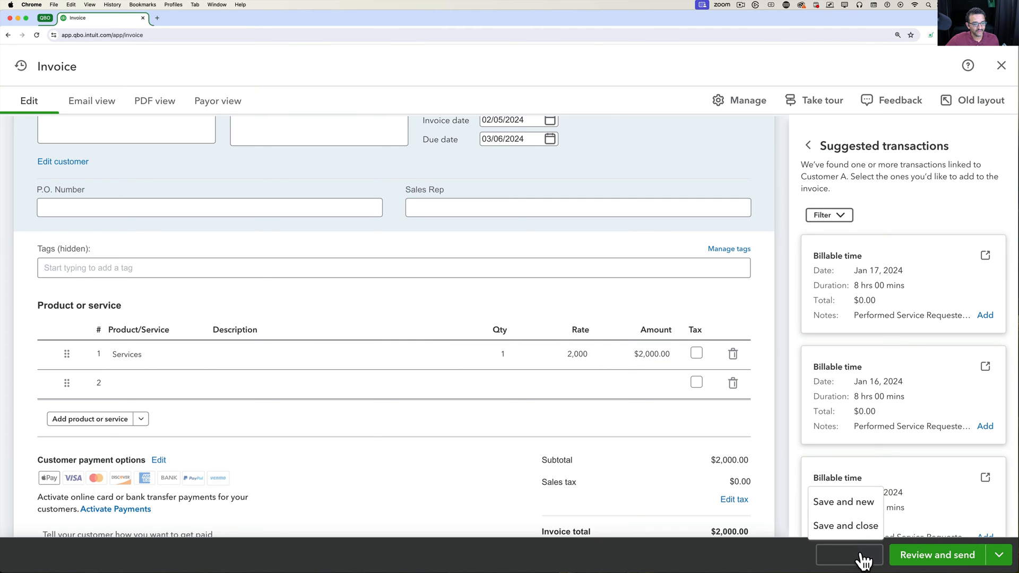
{"action": "left_click", "coordinate": [843, 501]}
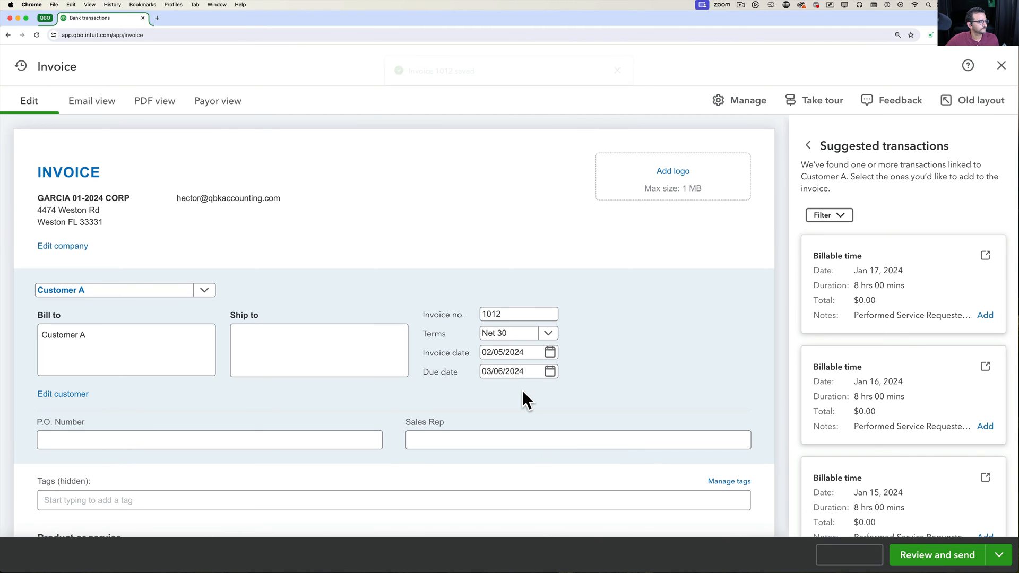
Step: Select Customer B as the customer of the new invoice
{"action": "left_click", "coordinate": [203, 291]}
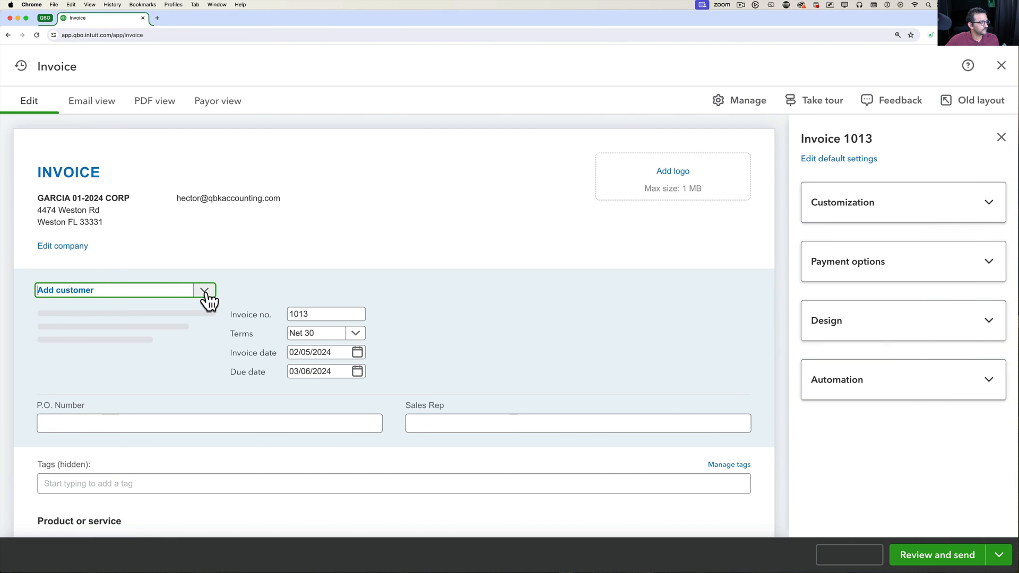
{"action": "left_click", "coordinate": [205, 292]}
{"action": "left_click", "coordinate": [141, 457]}
Step: Add a Services line at a rate of 3000 to Customer B's invoice, then save and close it
{"action": "scroll", "coordinate": [203, 404], "scroll_direction": "down", "scroll_amount": 2}
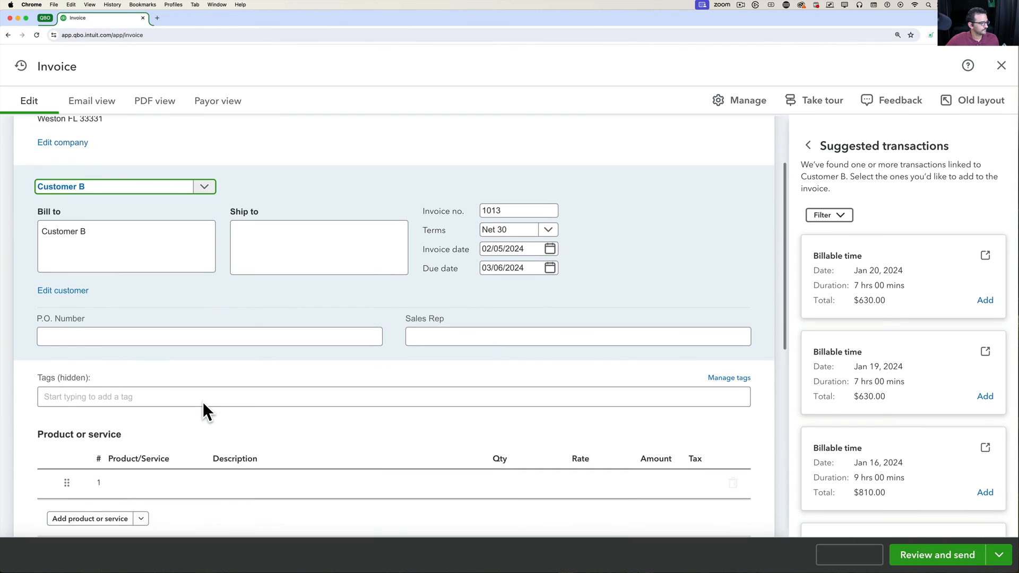
{"action": "scroll", "coordinate": [203, 403], "scroll_direction": "down", "scroll_amount": 1}
{"action": "left_click", "coordinate": [169, 430]}
{"action": "left_click", "coordinate": [141, 483]}
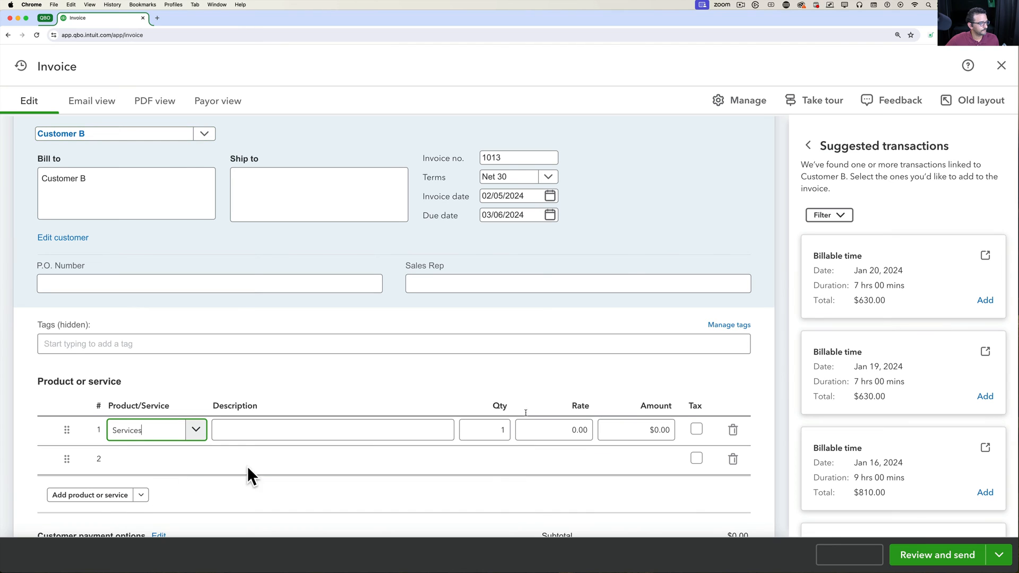
{"action": "left_click", "coordinate": [554, 429]}
{"action": "type", "text": "300"}
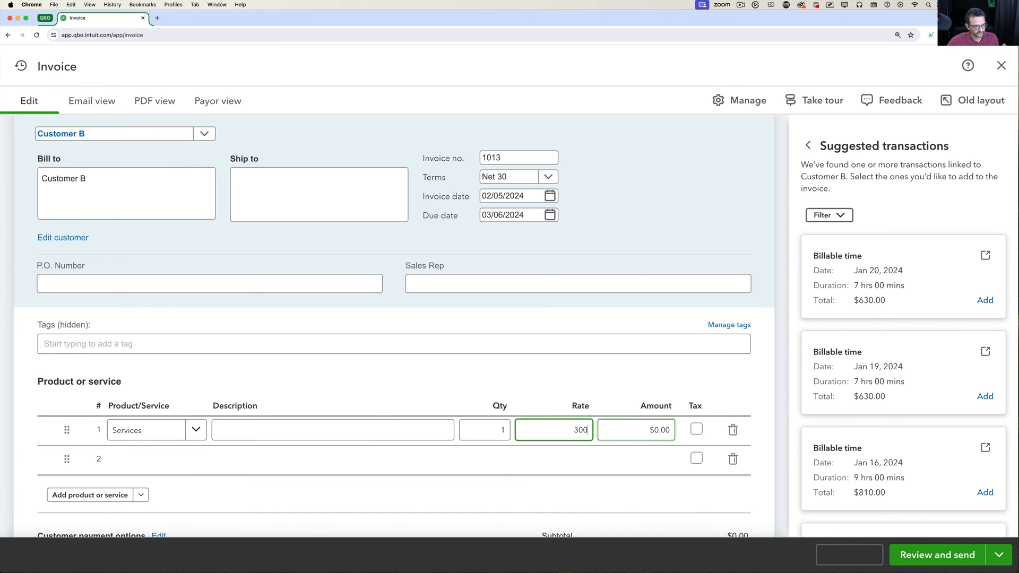
{"action": "type", "text": "0"}
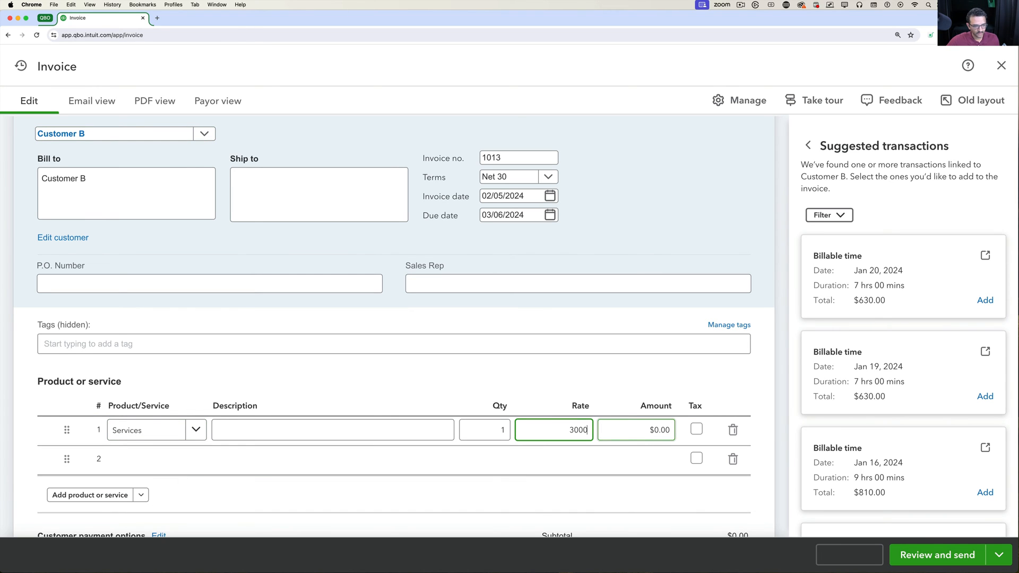
{"action": "left_click", "coordinate": [848, 555]}
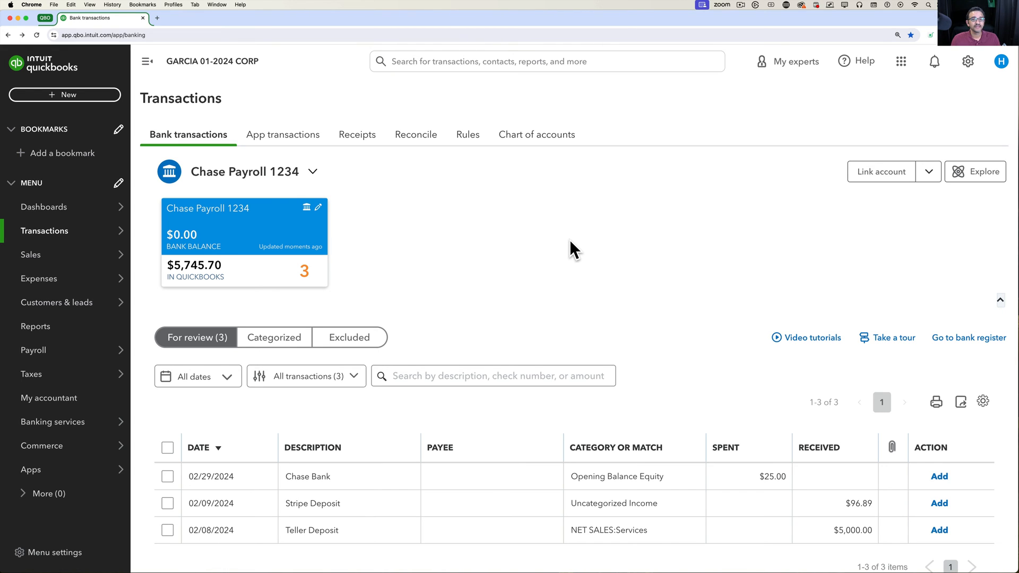
Step: Match the $5,000.00 Teller Deposit to open invoices 1012 and 1013 and save the match
{"action": "left_click", "coordinate": [837, 533]}
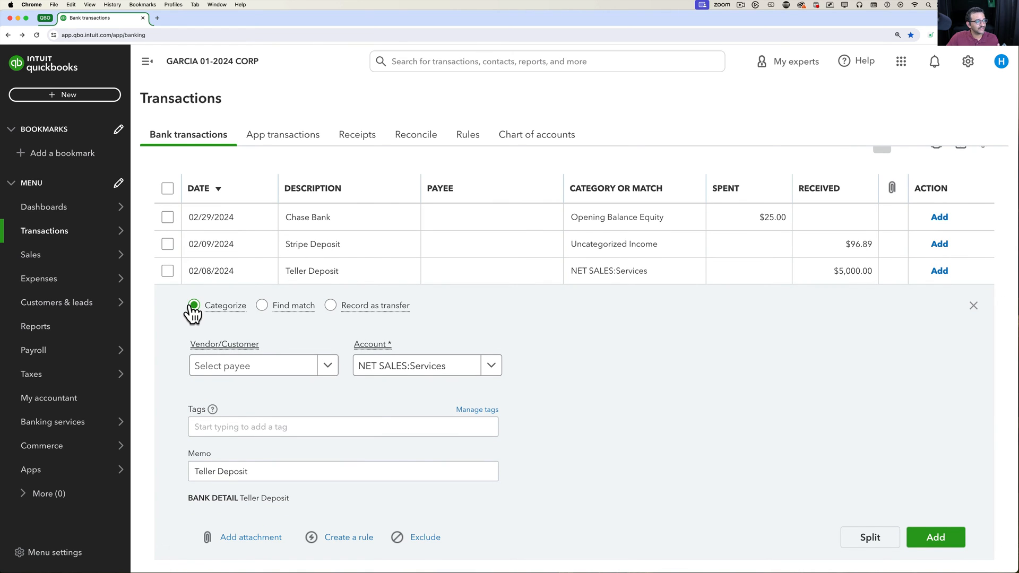
{"action": "left_click", "coordinate": [262, 305]}
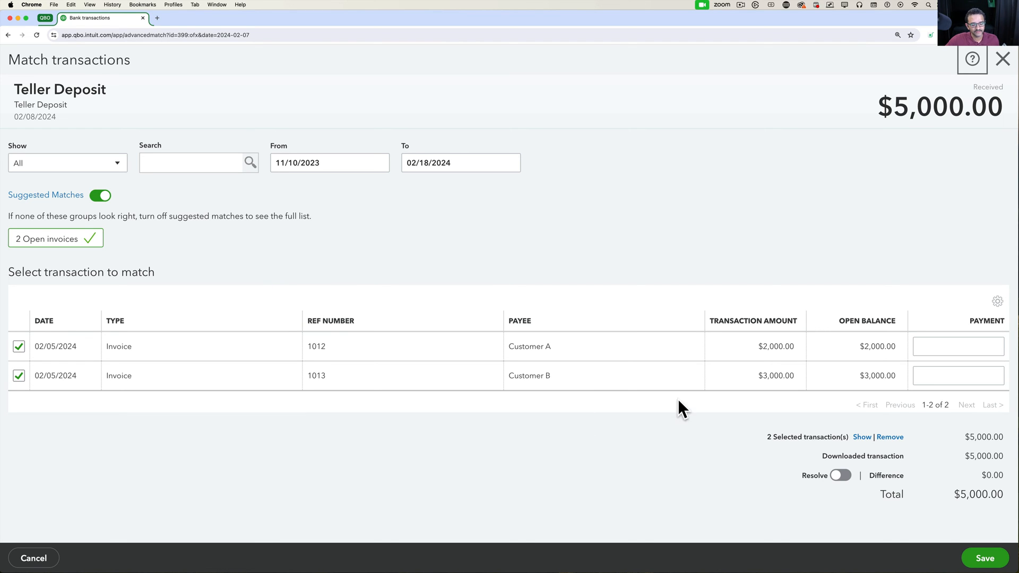
{"action": "left_click", "coordinate": [982, 557]}
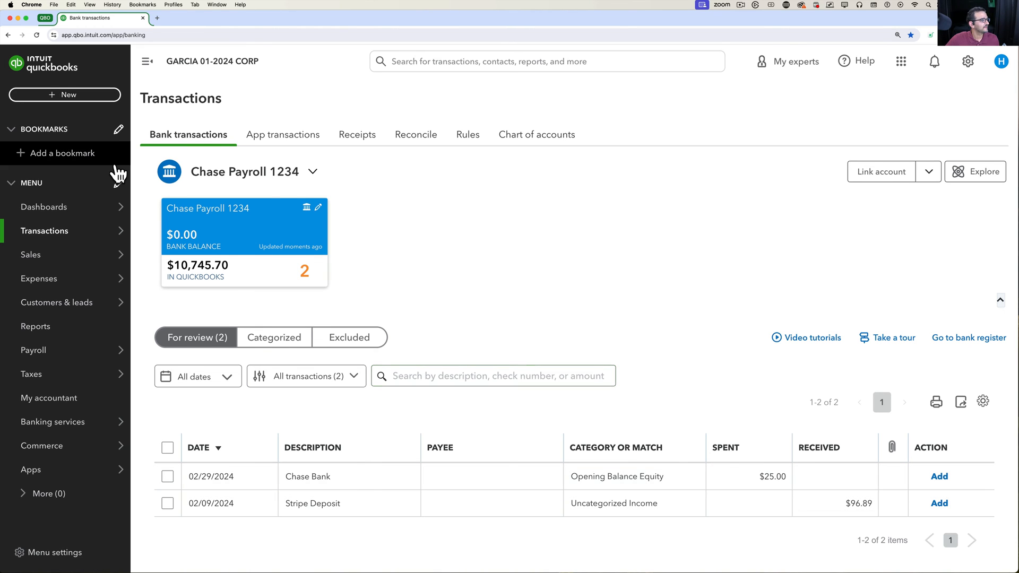
Step: Create another invoice for Customer A
{"action": "left_click", "coordinate": [72, 94]}
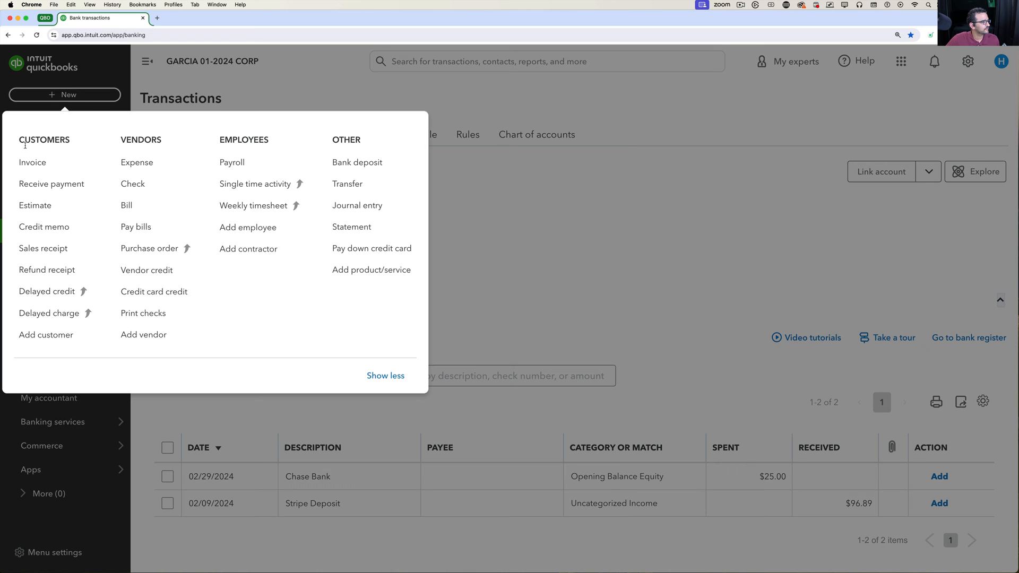
{"action": "left_click", "coordinate": [33, 162]}
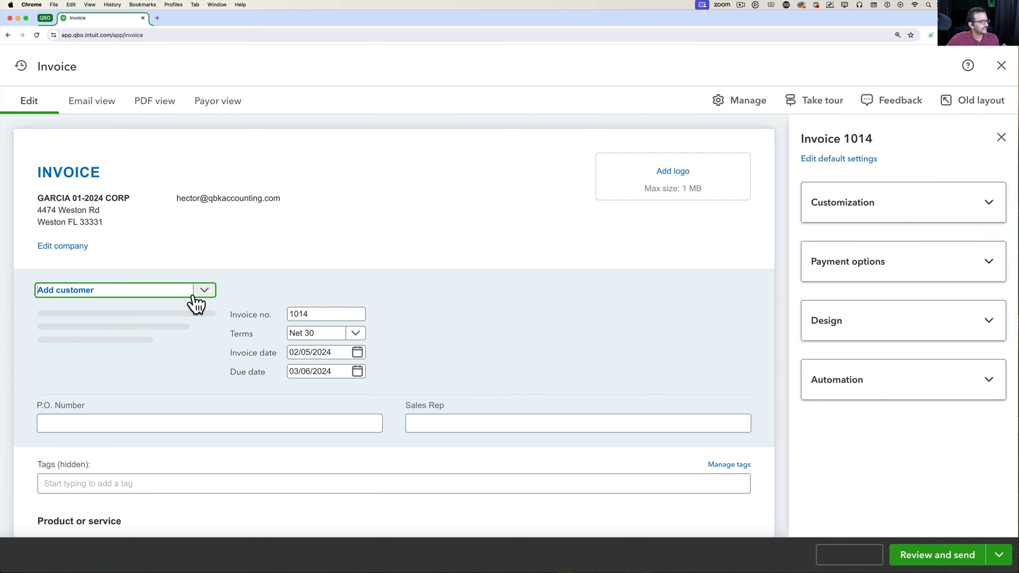
{"action": "left_click", "coordinate": [204, 292]}
{"action": "left_click", "coordinate": [118, 340]}
Step: Add a Services line at a rate of 60 to Customer A's invoice and save it, starting a new invoice
{"action": "scroll", "coordinate": [380, 452], "scroll_direction": "down", "scroll_amount": 4}
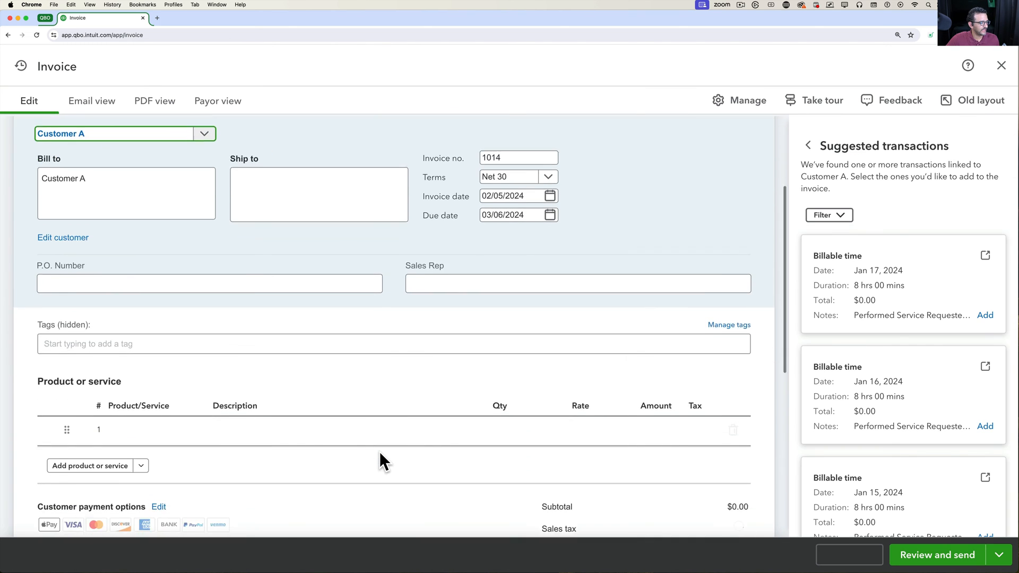
{"action": "left_click", "coordinate": [251, 399]}
{"action": "left_click", "coordinate": [197, 402]}
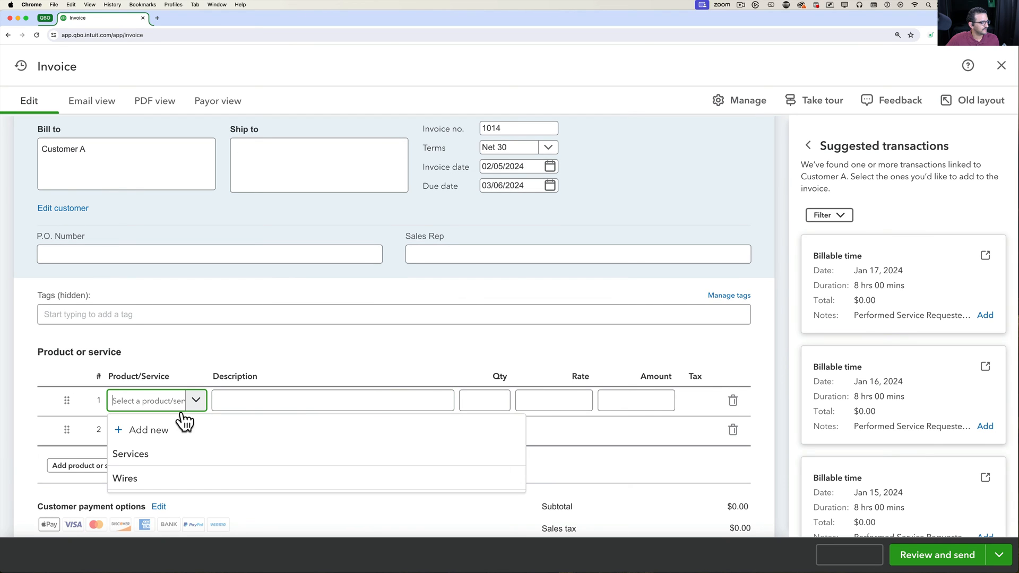
{"action": "left_click", "coordinate": [157, 452]}
{"action": "left_click", "coordinate": [590, 399]}
{"action": "type", "text": "60"}
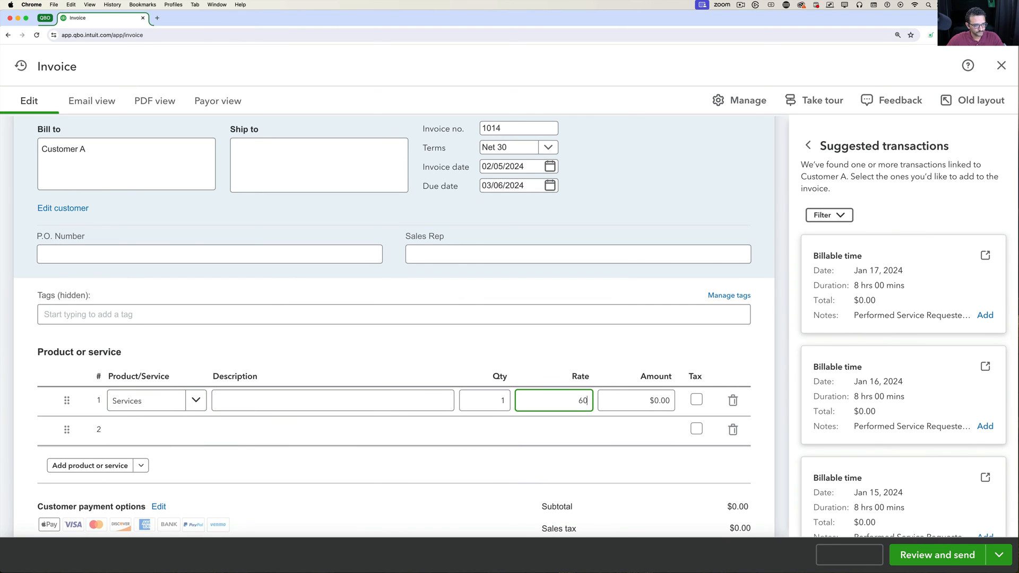
{"action": "key", "text": "Tab"}
{"action": "left_click", "coordinate": [872, 564]}
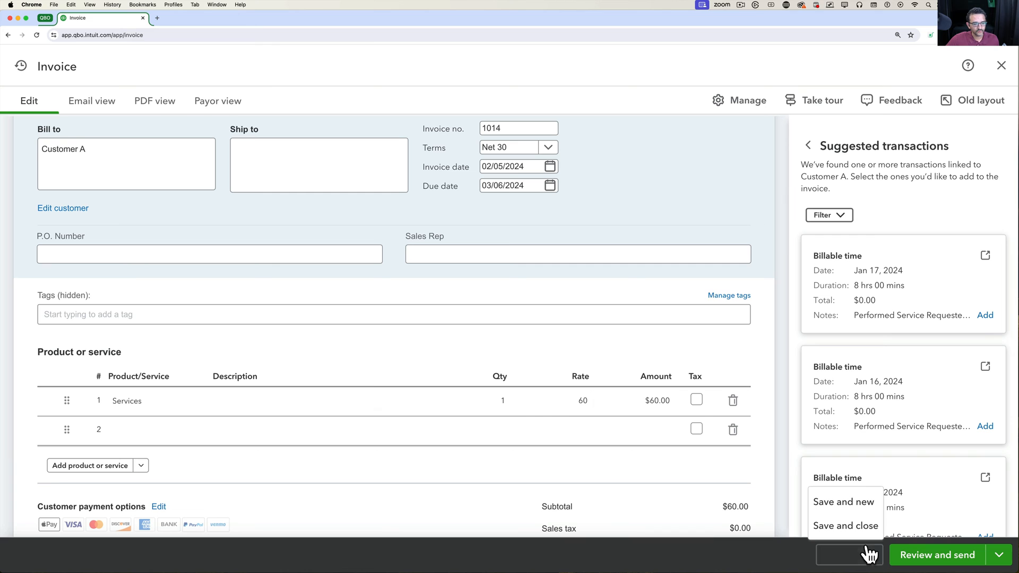
{"action": "left_click", "coordinate": [851, 503]}
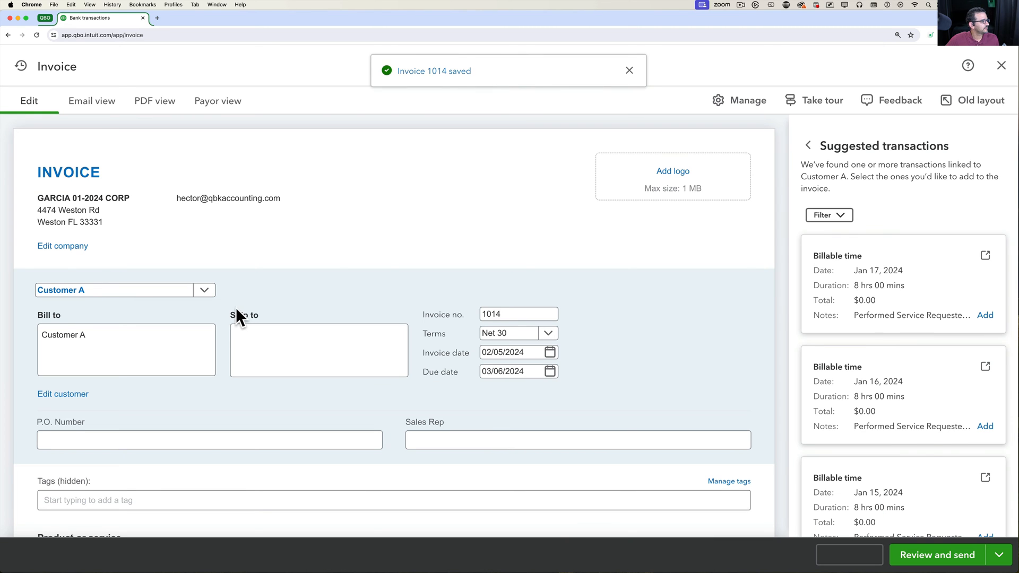
Step: Add a Services line at a rate of 40 to the new invoice
{"action": "left_click", "coordinate": [205, 293]}
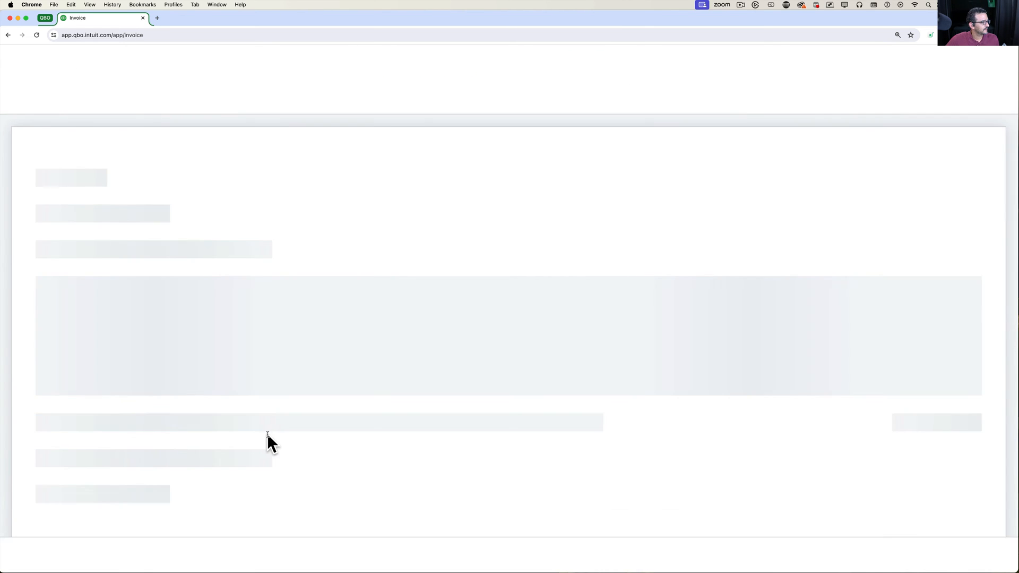
{"action": "scroll", "coordinate": [267, 433], "scroll_direction": "down", "scroll_amount": 3}
{"action": "left_click", "coordinate": [174, 396]}
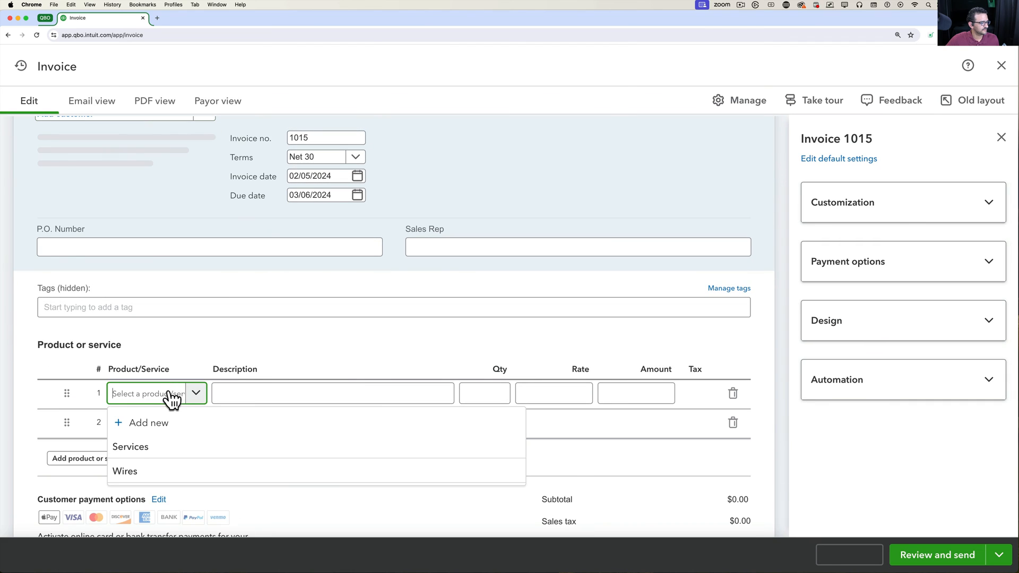
{"action": "left_click", "coordinate": [168, 446]}
{"action": "left_click", "coordinate": [556, 399]}
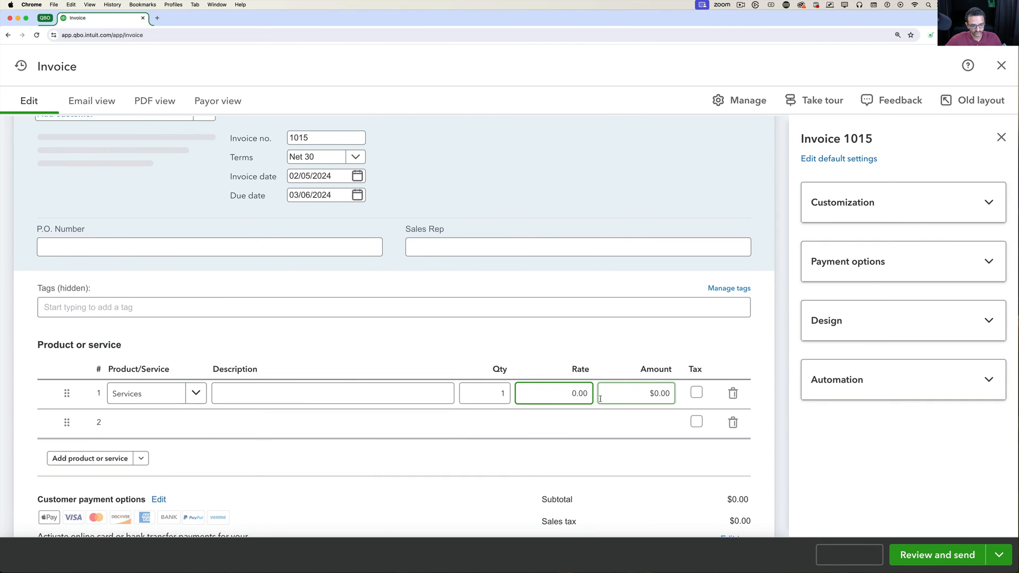
{"action": "left_click_drag", "start_coordinate": [564, 393], "coordinate": [595, 394]}
{"action": "type", "text": "40"}
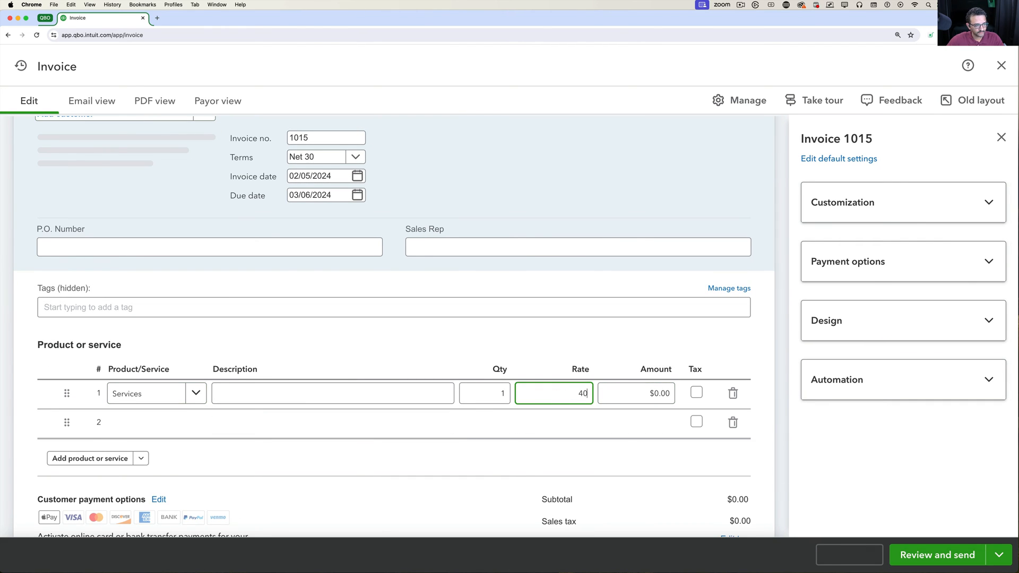
{"action": "key", "text": "Tab"}
Step: Assign the invoice to Customer B, then save and close it
{"action": "left_click", "coordinate": [856, 561]}
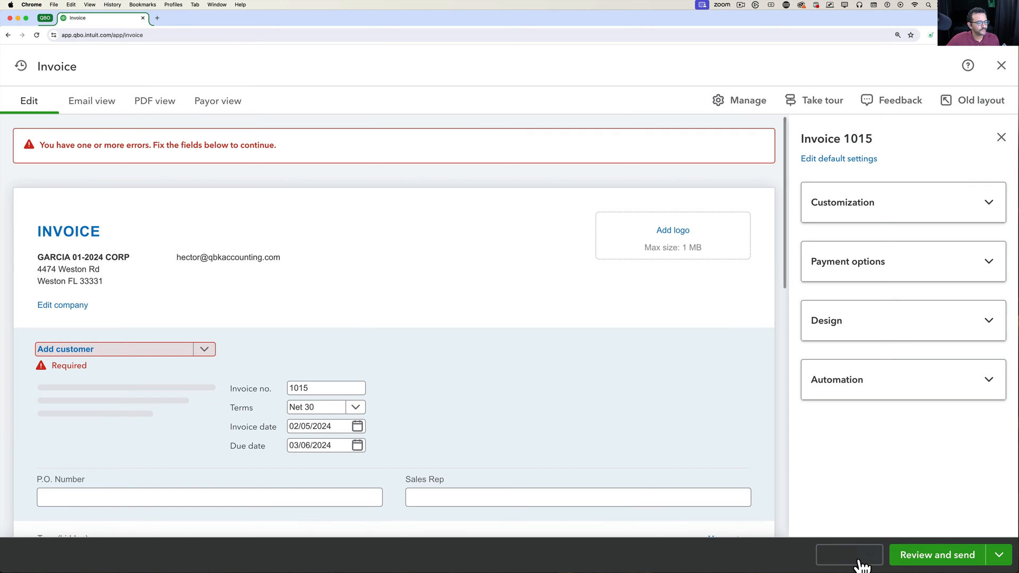
{"action": "left_click", "coordinate": [870, 557]}
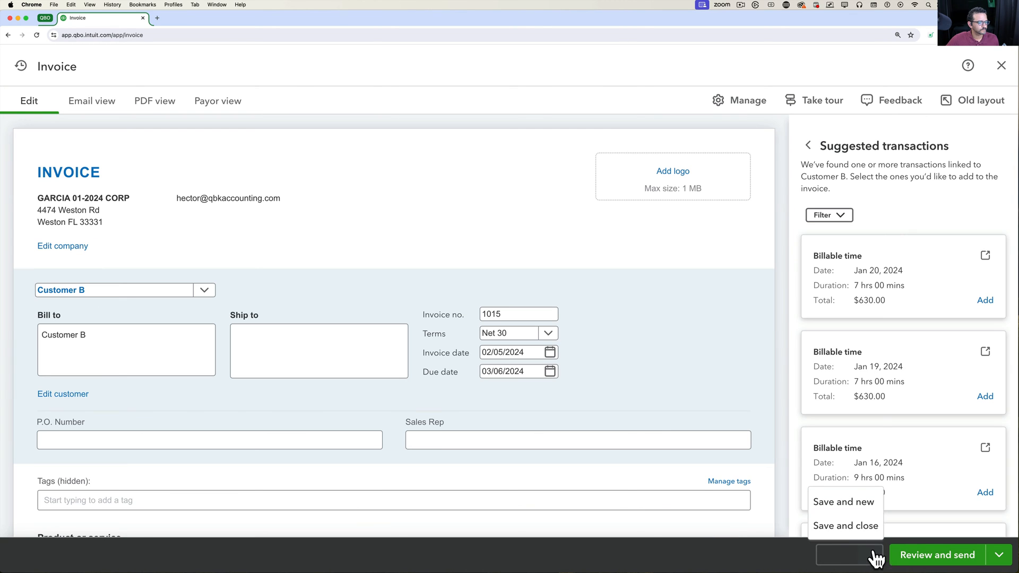
{"action": "left_click", "coordinate": [851, 525]}
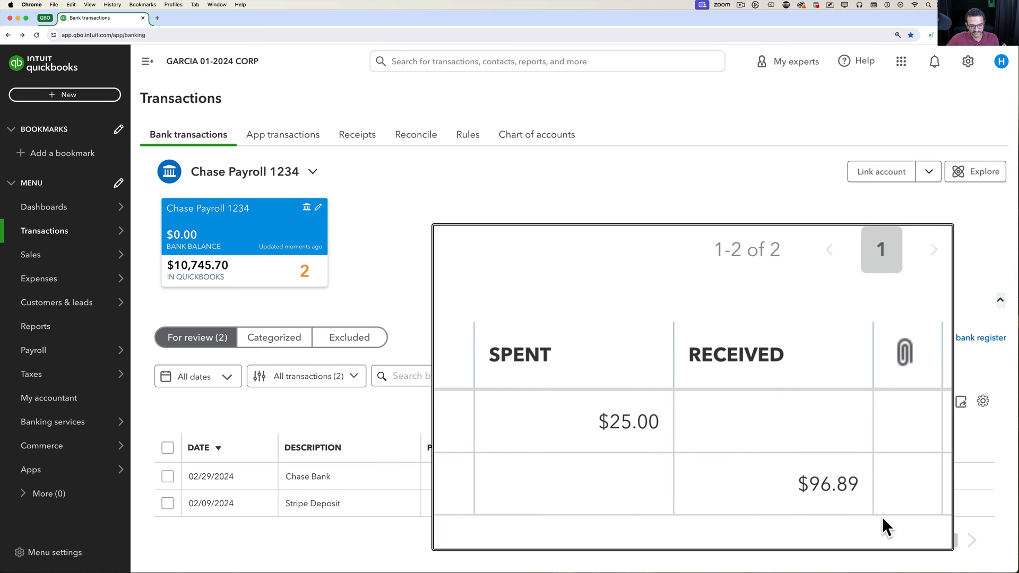
Step: Find matches for the $96.89 Stripe Deposit and select invoices 1014 and 1015
{"action": "left_click", "coordinate": [639, 508]}
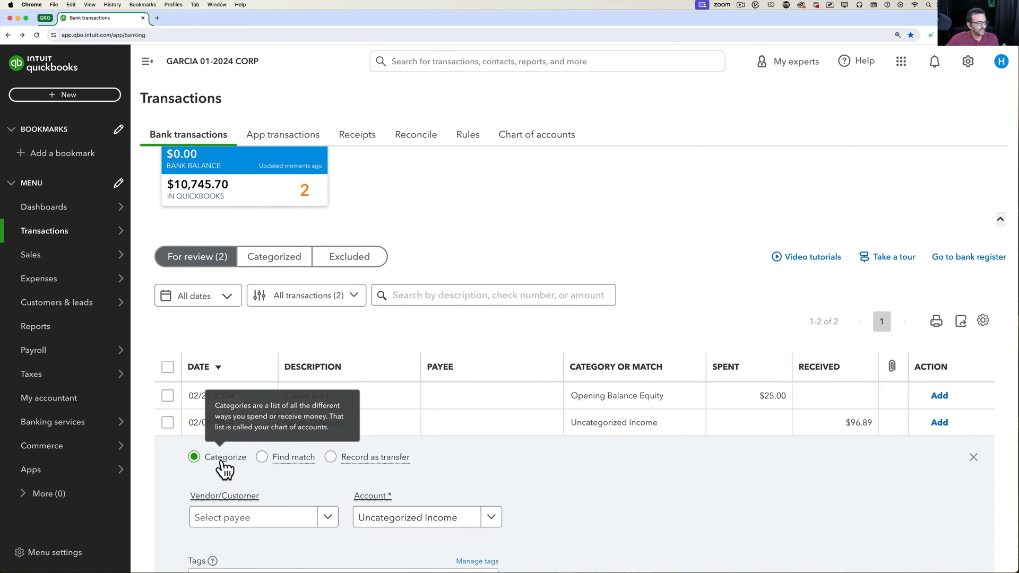
{"action": "scroll", "coordinate": [540, 467], "scroll_direction": "down", "scroll_amount": 3}
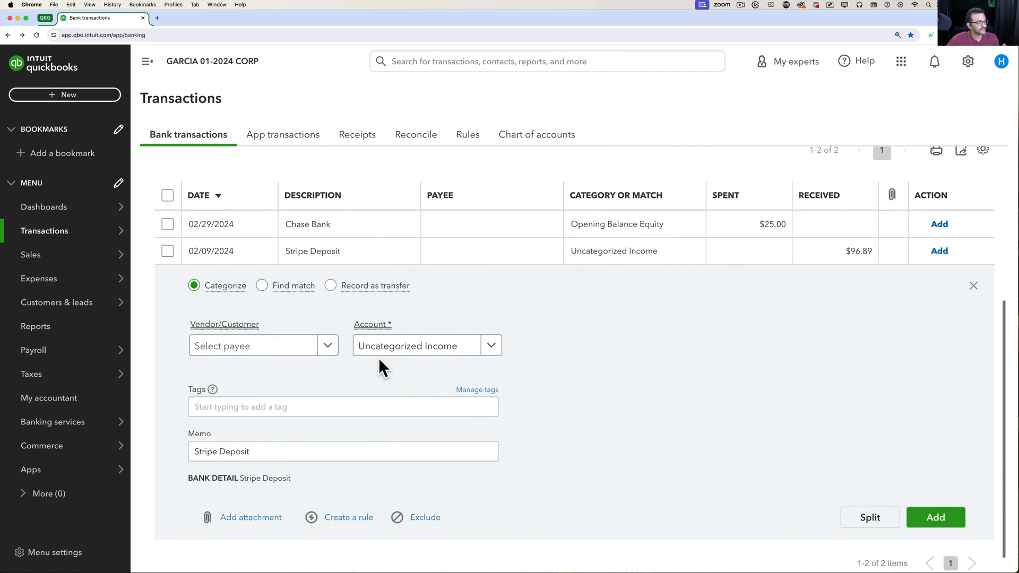
{"action": "mouse_move", "coordinate": [285, 294]}
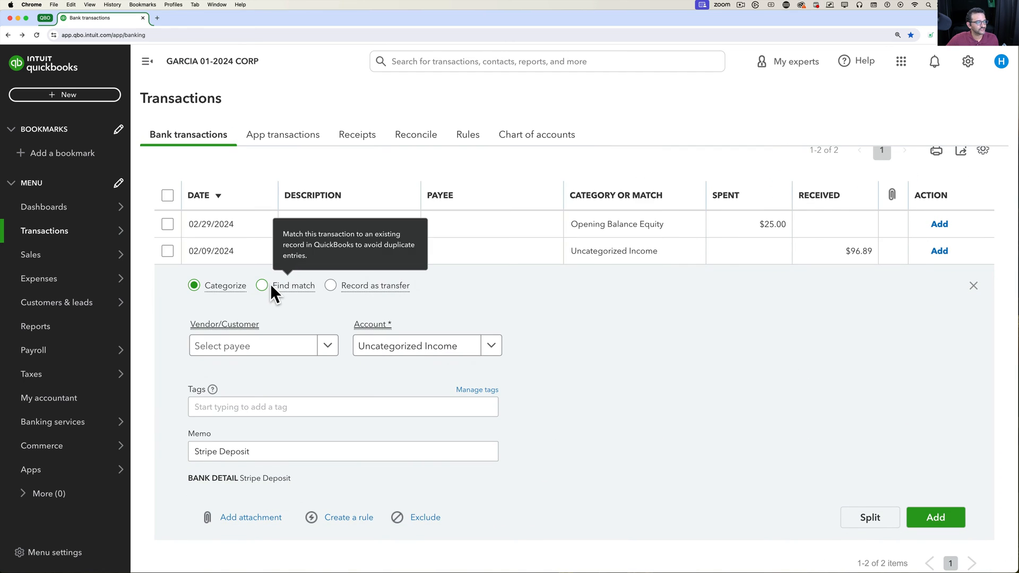
{"action": "left_click", "coordinate": [265, 284]}
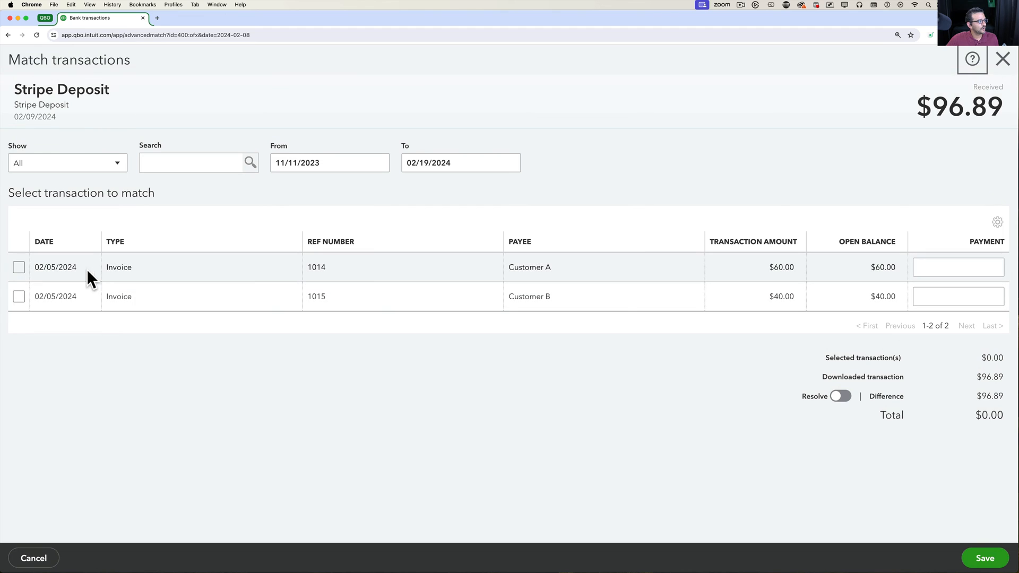
{"action": "left_click", "coordinate": [22, 268]}
{"action": "left_click", "coordinate": [19, 296]}
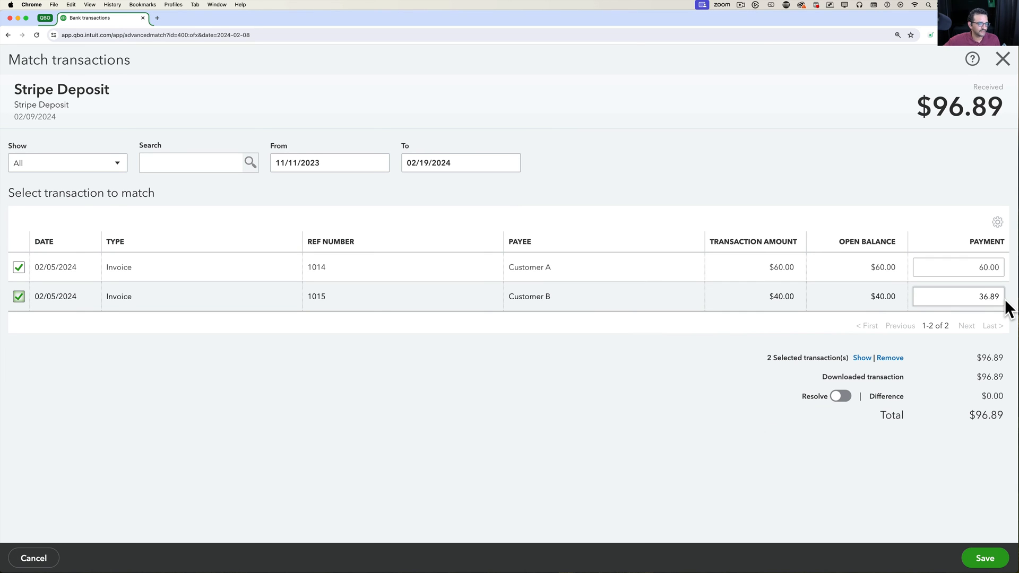
Step: Set the payment applied to Customer B's invoice 1015 to 40.00
{"action": "left_click", "coordinate": [967, 297]}
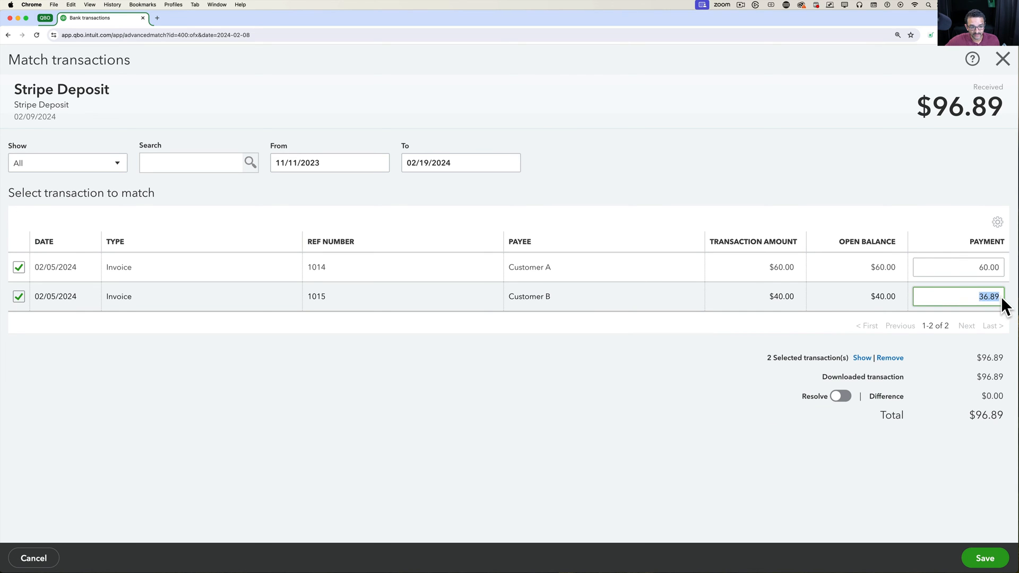
{"action": "type", "text": "40"}
{"action": "key", "text": "Tab"}
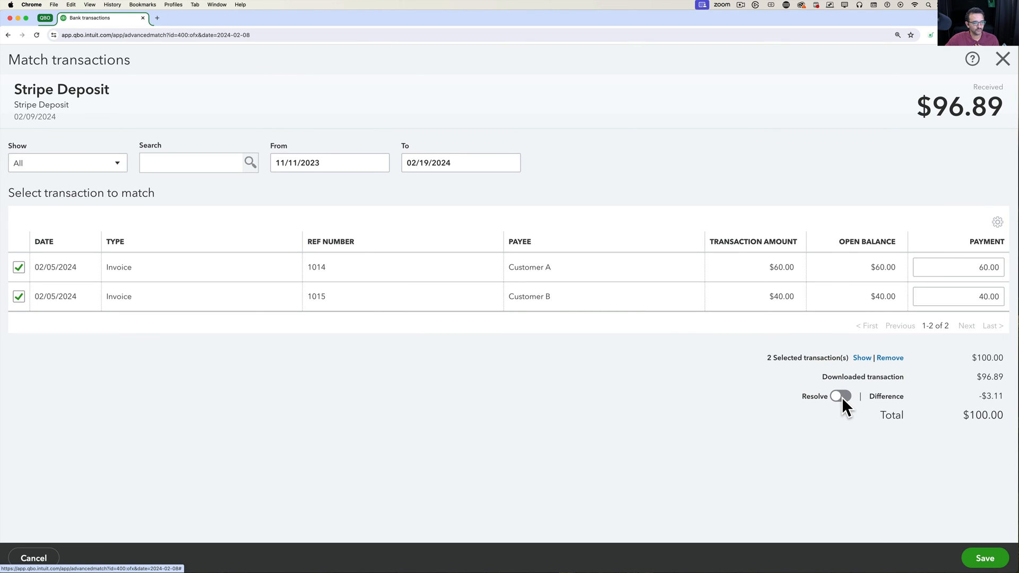
Step: Turn on resolving the difference and enter a resolving transaction amount of -3.11
{"action": "left_click", "coordinate": [840, 396]}
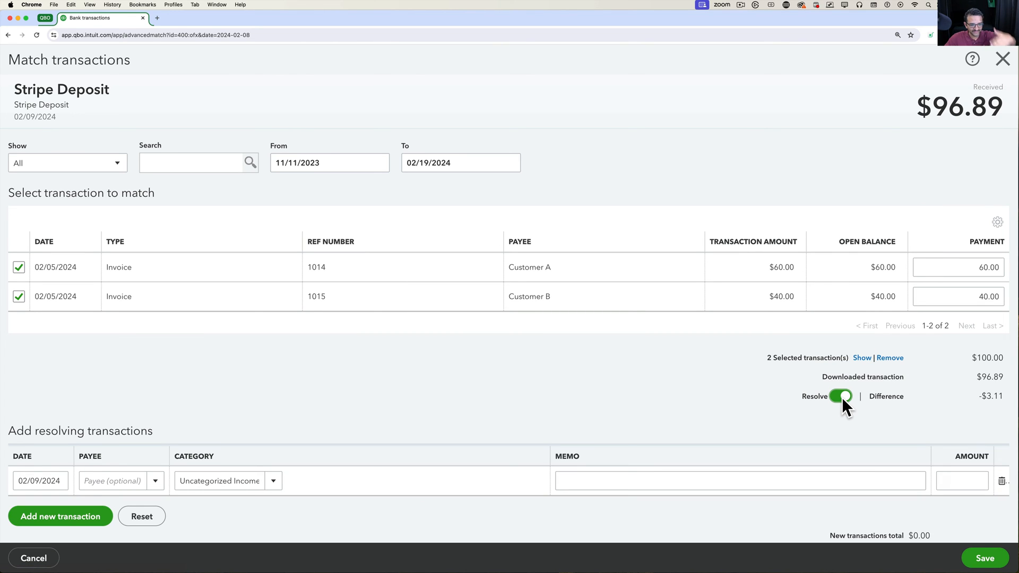
{"action": "scroll", "coordinate": [961, 456], "scroll_direction": "down", "scroll_amount": 1}
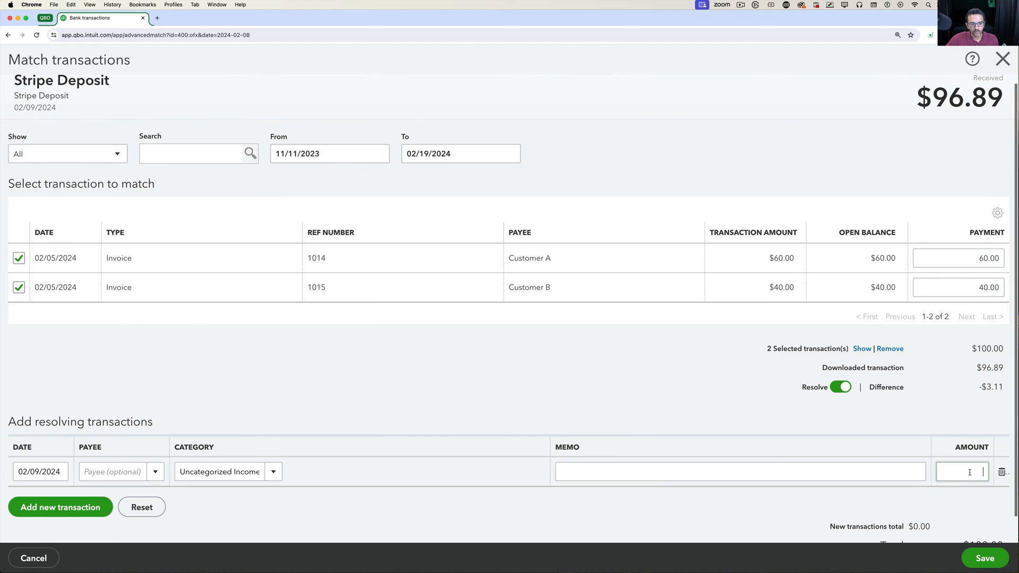
{"action": "left_click", "coordinate": [969, 473]}
{"action": "type", "text": "-3.11"}
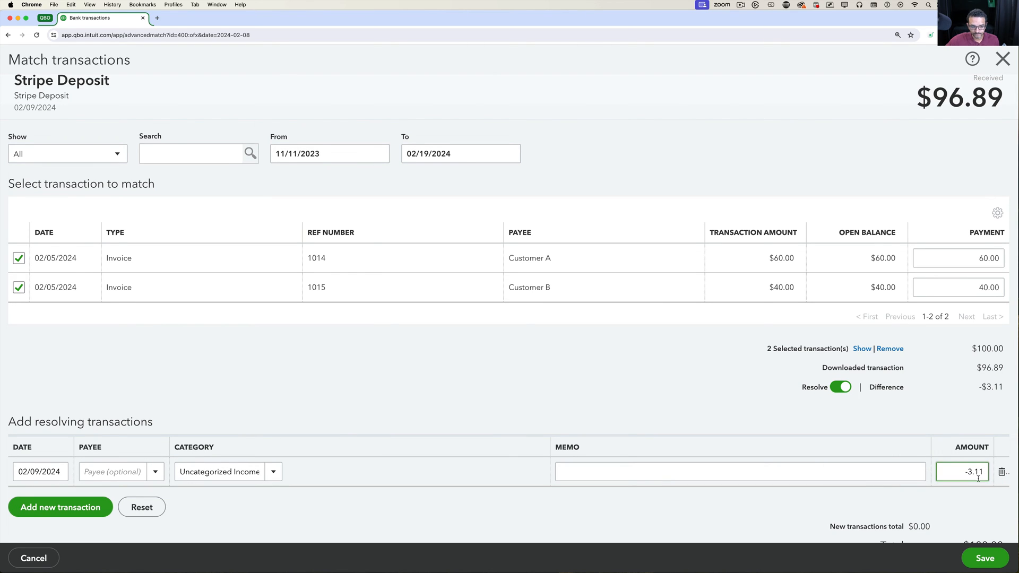
{"action": "left_click", "coordinate": [983, 505]}
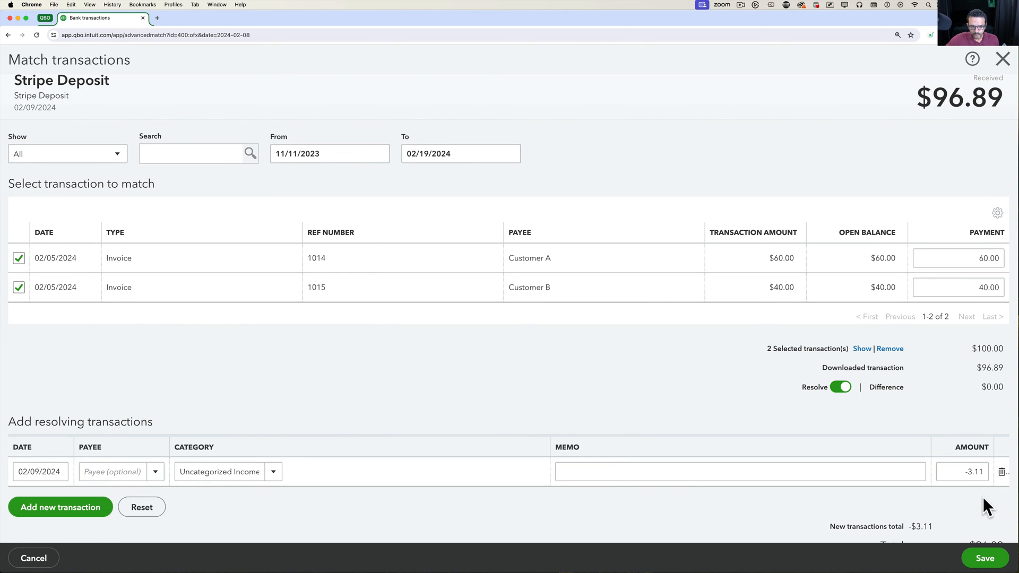
{"action": "left_click_drag", "start_coordinate": [982, 387], "coordinate": [1004, 389]}
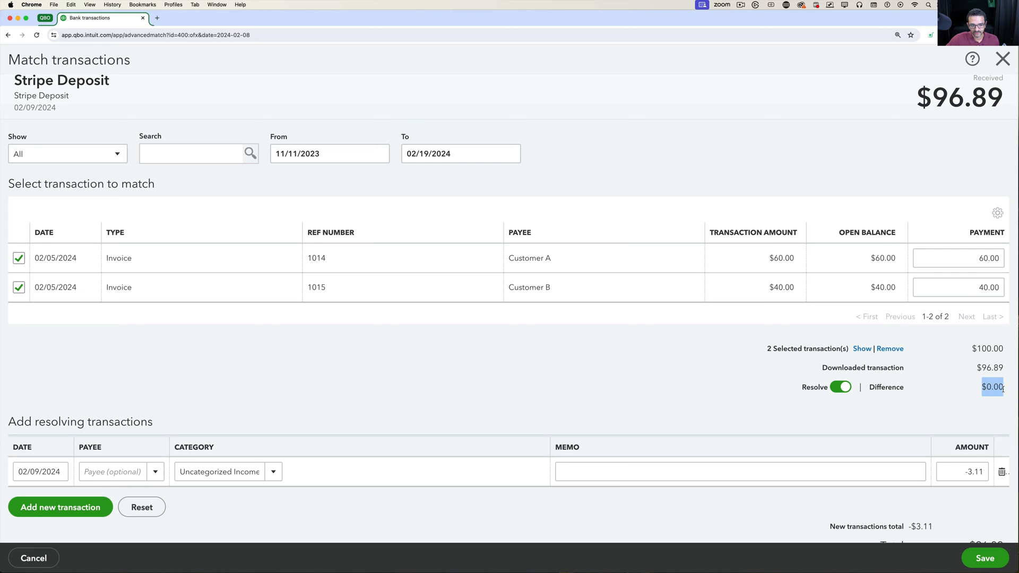
Step: Set the resolving transaction's category to 51800 Merchant Account Fees and its payee to Stripe
{"action": "left_click", "coordinate": [234, 471]}
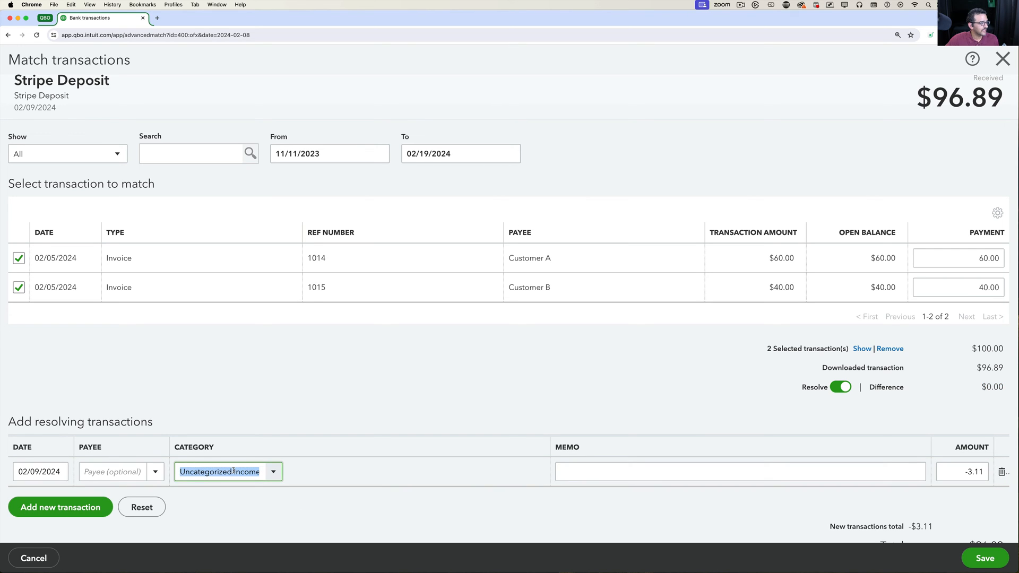
{"action": "type", "text": "51800 DIRECT COSTS"}
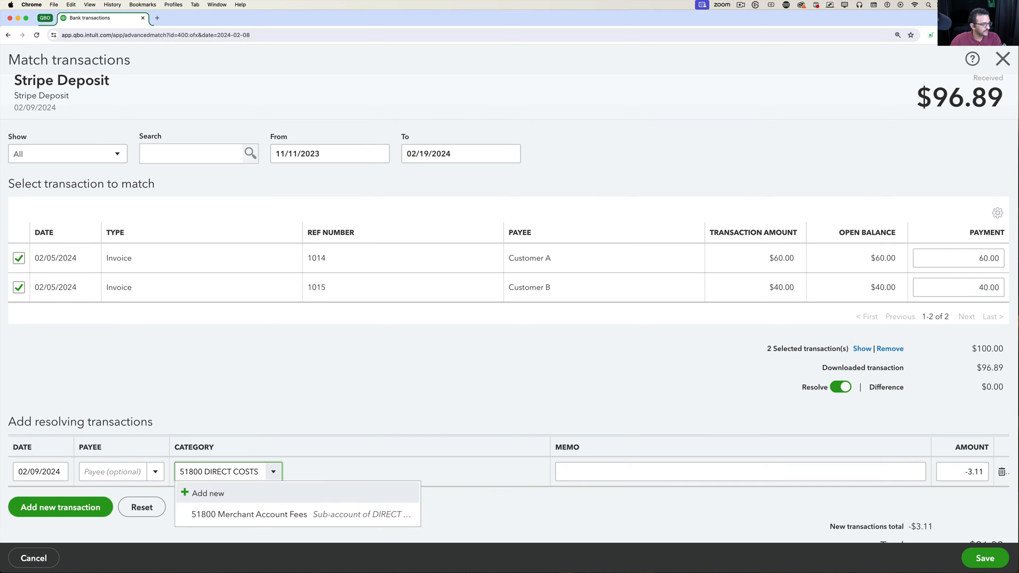
{"action": "left_click", "coordinate": [286, 518]}
{"action": "left_click", "coordinate": [125, 472]}
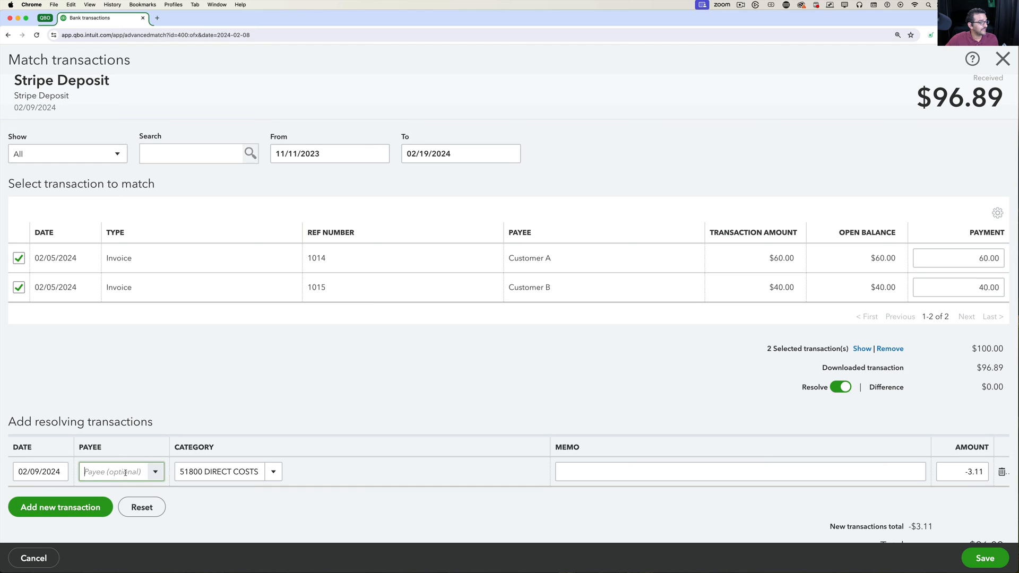
{"action": "type", "text": "str"}
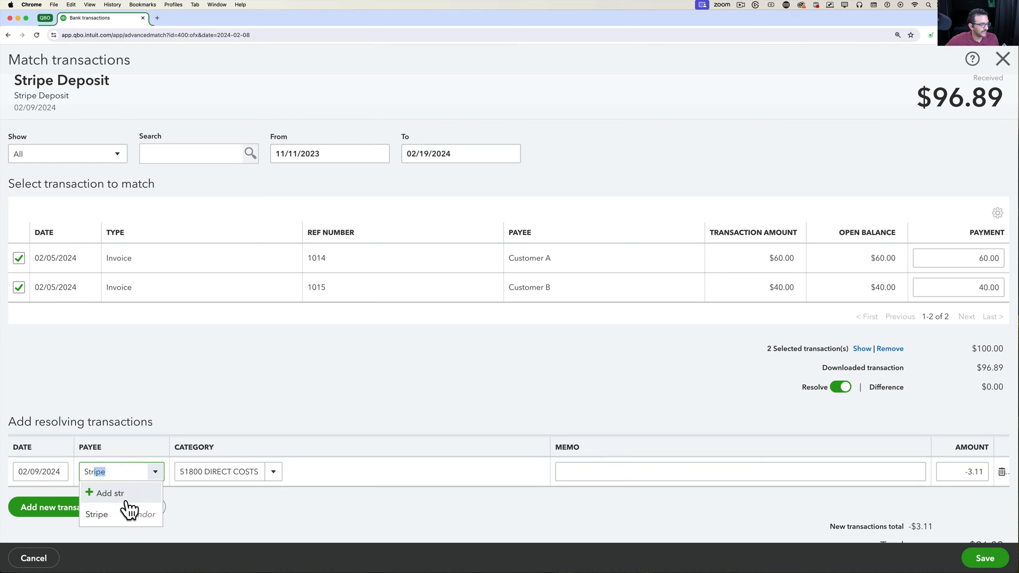
{"action": "left_click", "coordinate": [121, 512]}
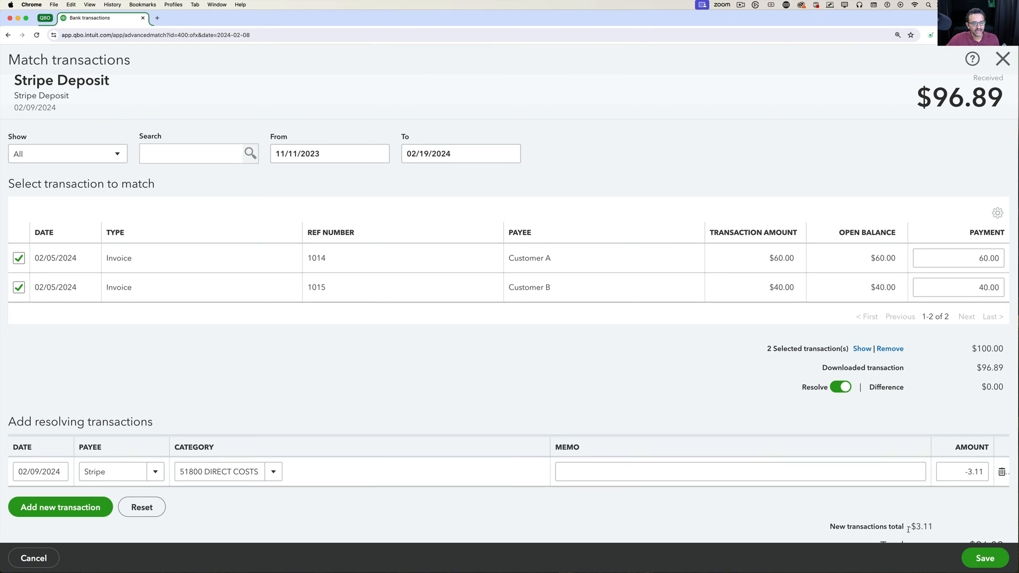
Step: Check the invoice payments and the fee amount, then save the Stripe Deposit match
{"action": "scroll", "coordinate": [954, 500], "scroll_direction": "down", "scroll_amount": 1}
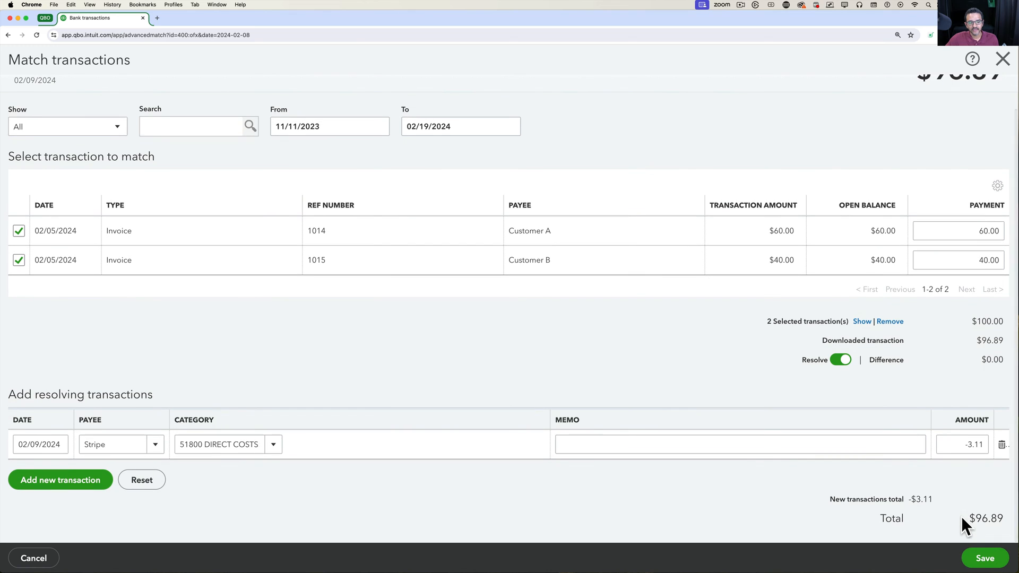
{"action": "scroll", "coordinate": [961, 245], "scroll_direction": "up", "scroll_amount": 1}
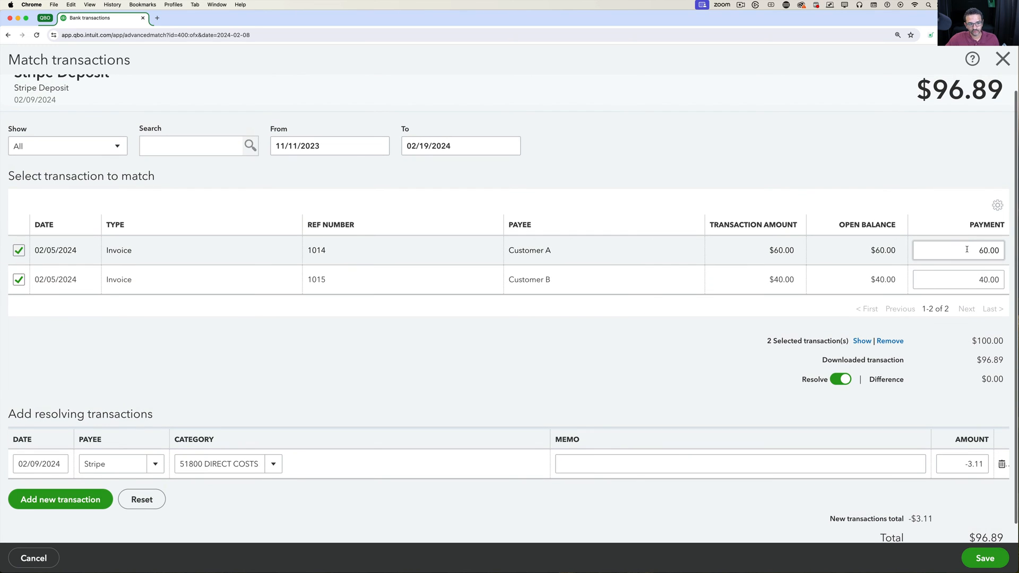
{"action": "left_click", "coordinate": [979, 250]}
{"action": "left_click", "coordinate": [980, 276]}
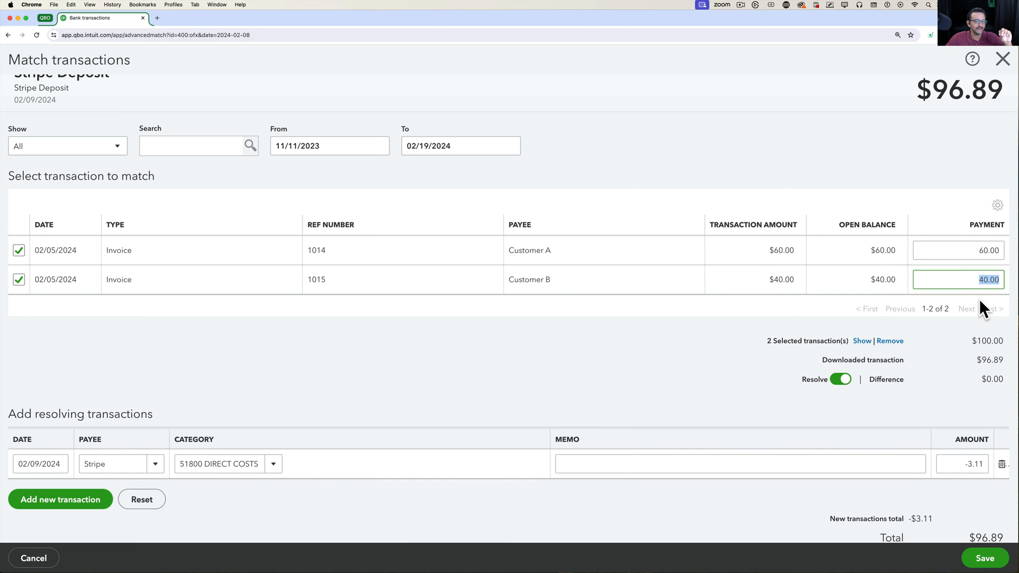
{"action": "left_click", "coordinate": [956, 465]}
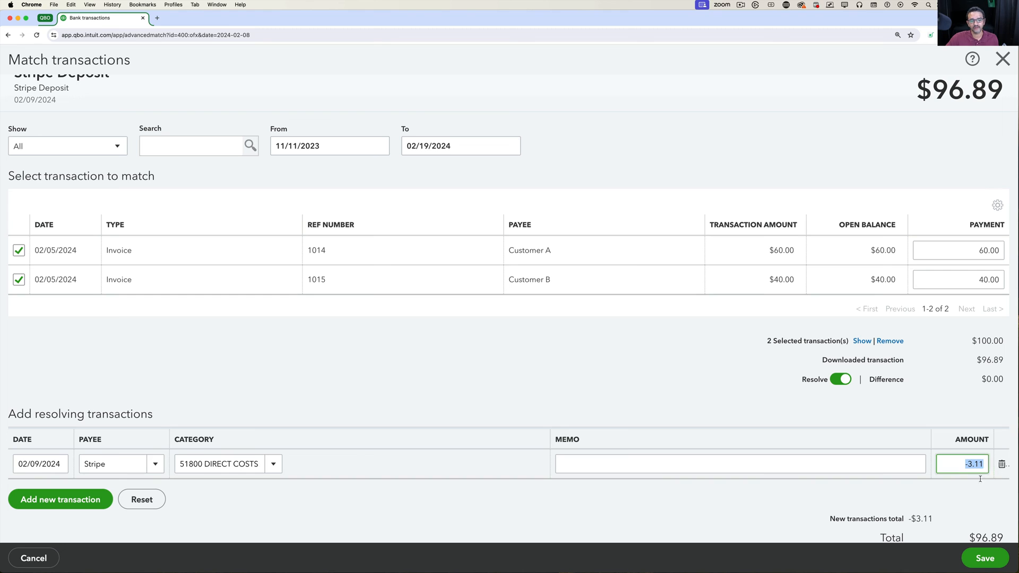
{"action": "left_click", "coordinate": [984, 558]}
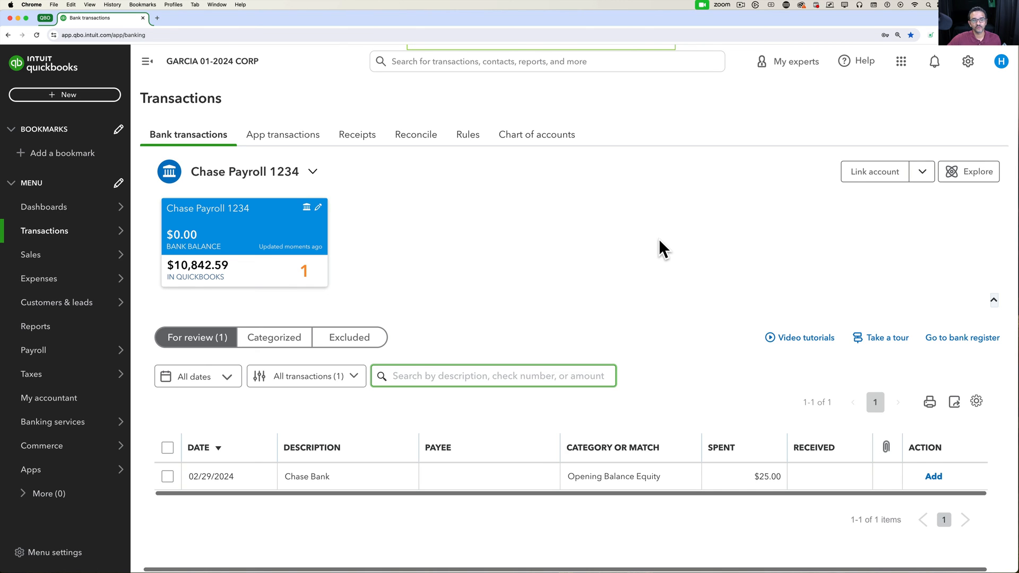
Step: Upgrade the QuickBooks Simple Start subscription to the Essentials plan and confirm the plan change
{"action": "left_click", "coordinate": [968, 61]}
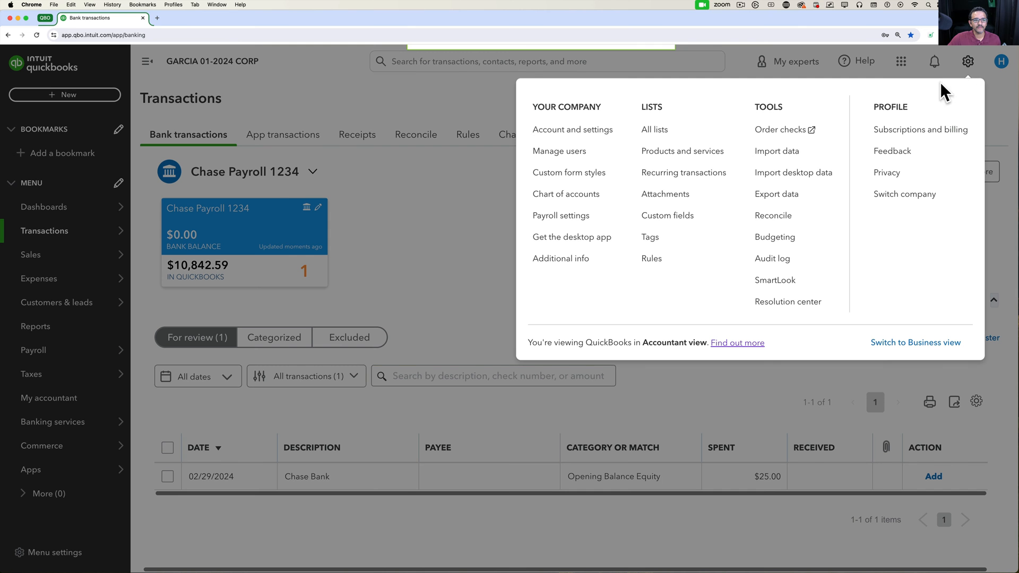
{"action": "left_click", "coordinate": [951, 134]}
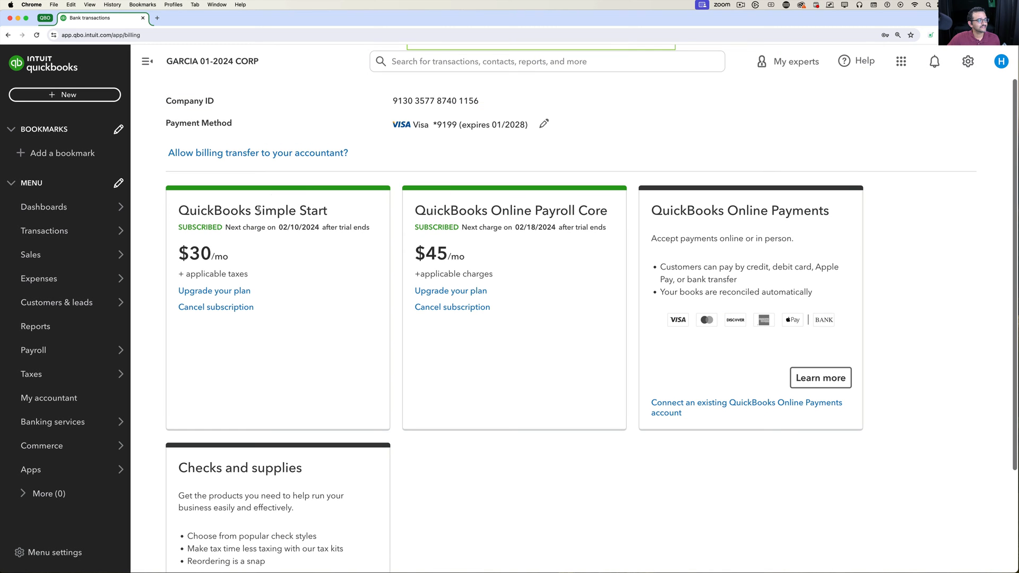
{"action": "left_click_drag", "start_coordinate": [254, 210], "coordinate": [339, 211]}
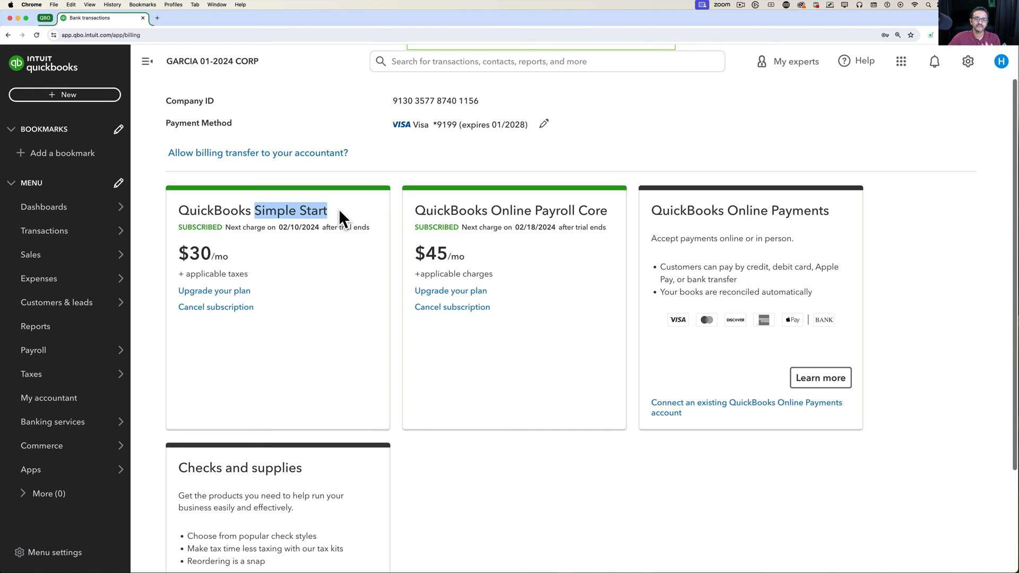
{"action": "left_click", "coordinate": [223, 291]}
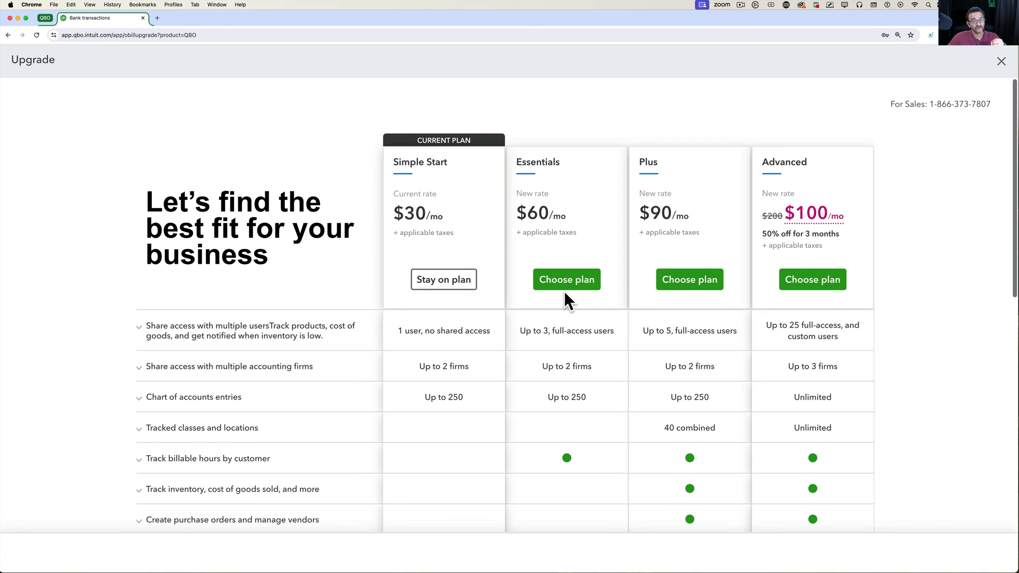
{"action": "left_click", "coordinate": [568, 282]}
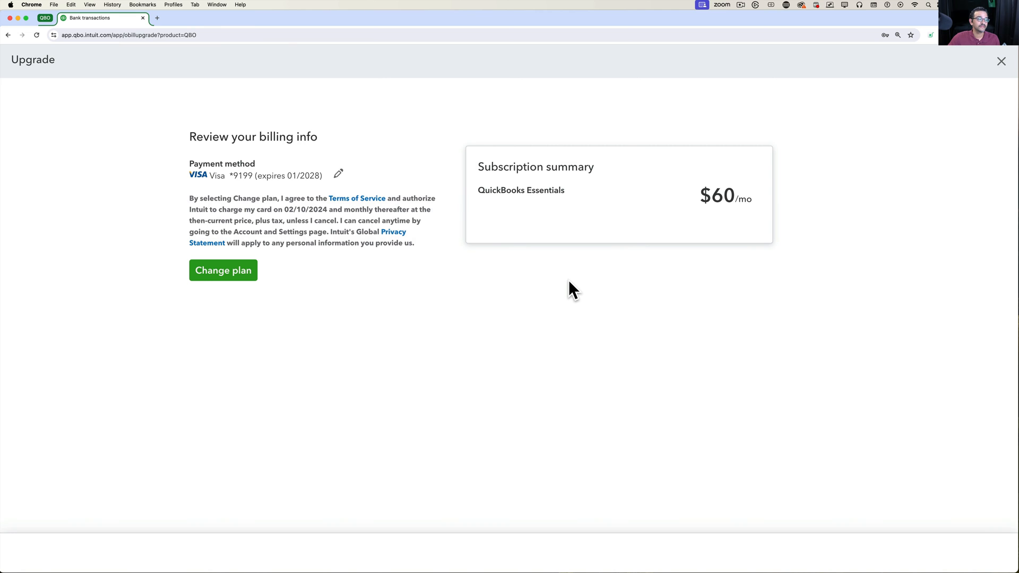
{"action": "left_click", "coordinate": [218, 271]}
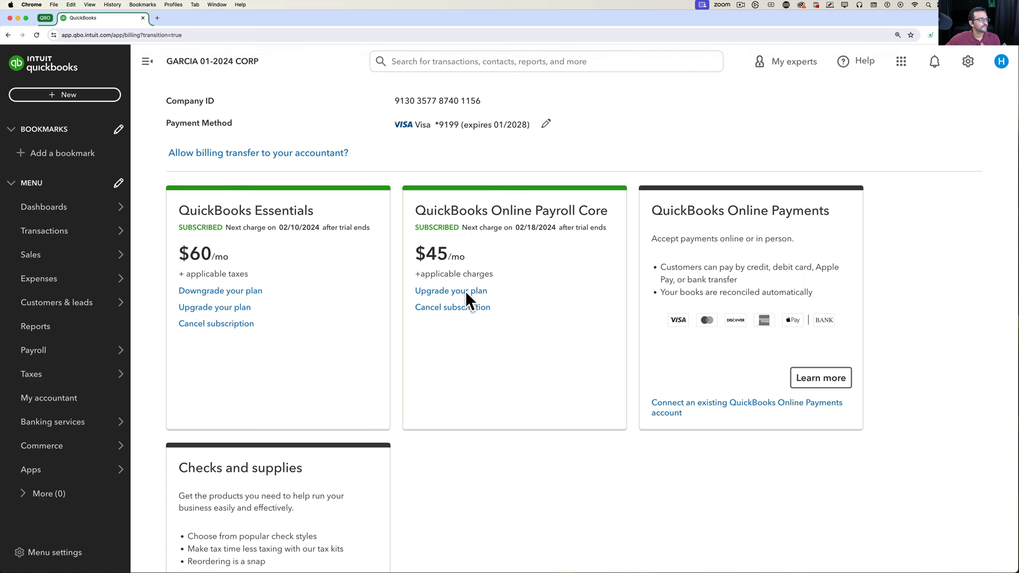
Step: Start a single time activity dated 02/05/2024 for the first listed employee and set the pay item to Salary
{"action": "left_click", "coordinate": [57, 94]}
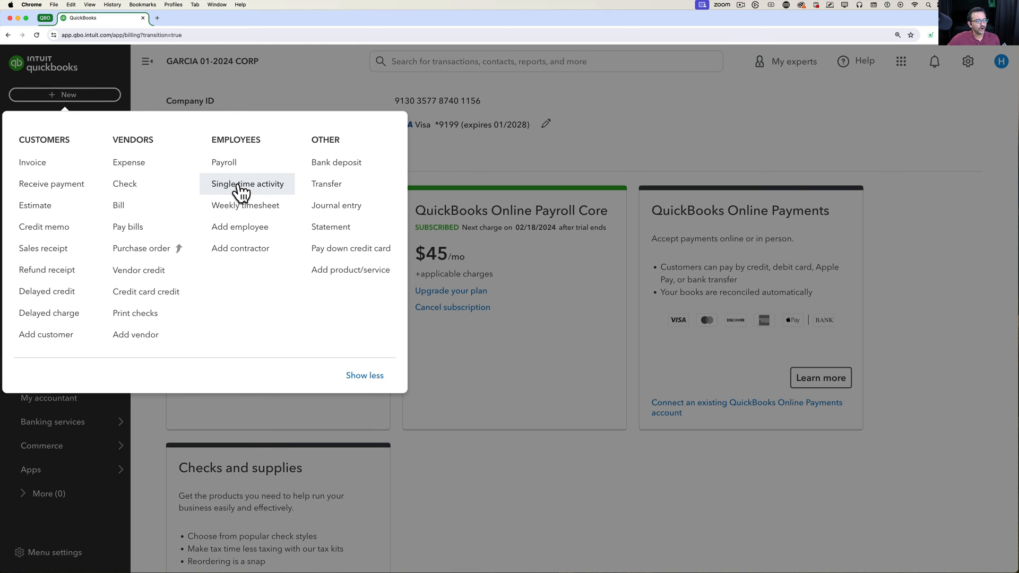
{"action": "left_click", "coordinate": [266, 184]}
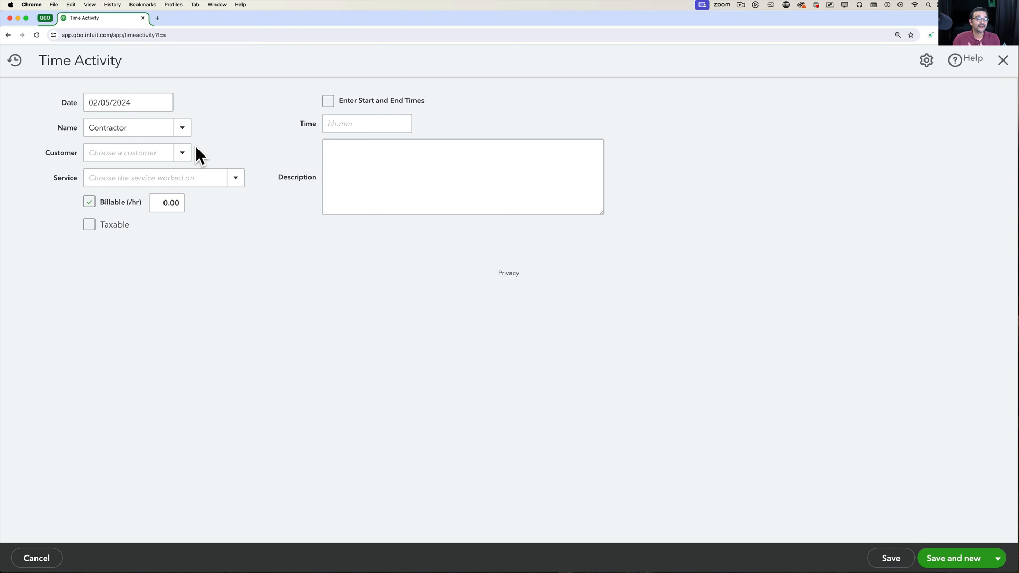
{"action": "left_click", "coordinate": [178, 134]}
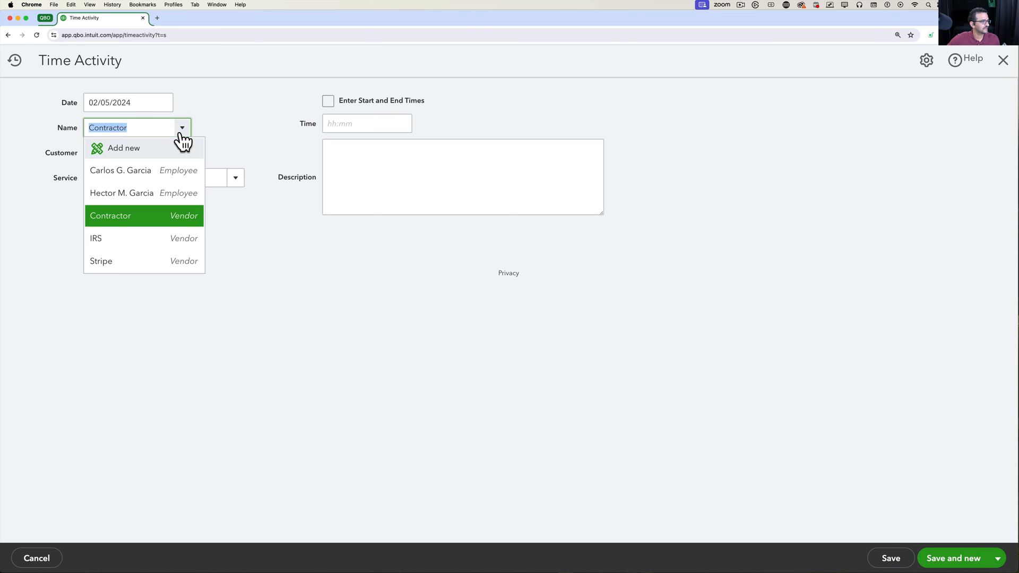
{"action": "left_click", "coordinate": [148, 170]}
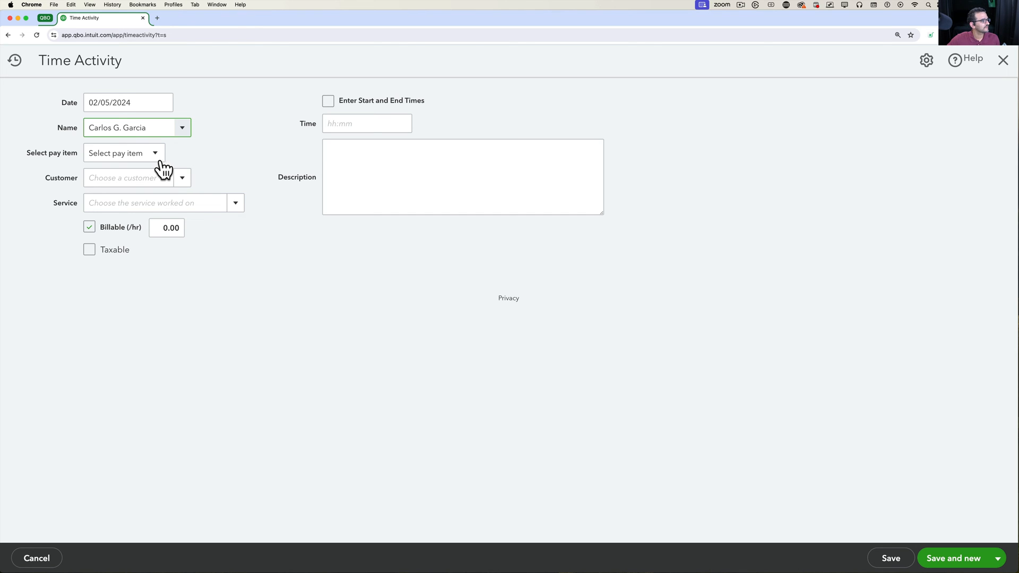
{"action": "left_click", "coordinate": [155, 154]}
{"action": "left_click", "coordinate": [122, 210]}
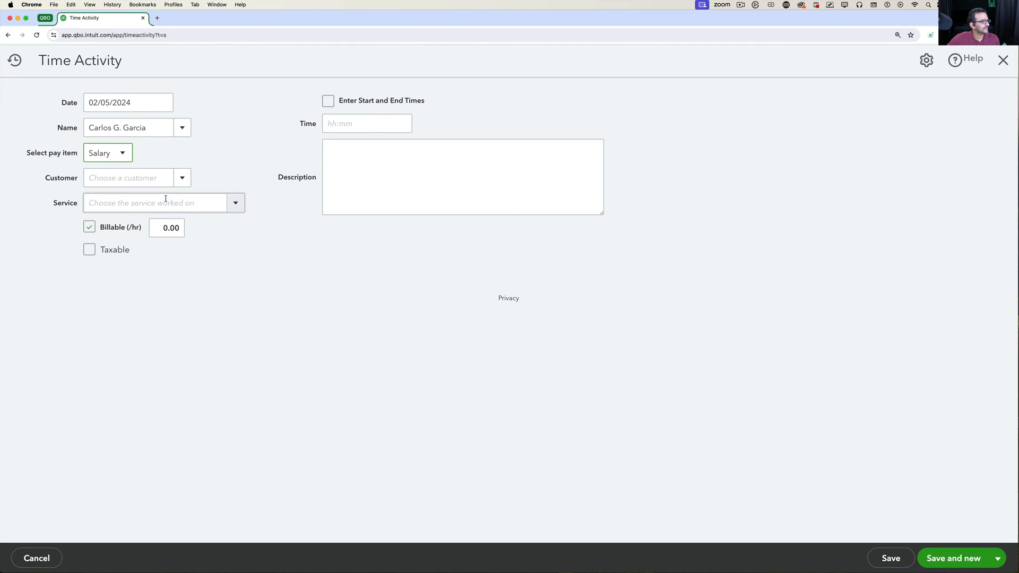
Step: Set the time activity's customer to Customer B and its service to Services
{"action": "left_click", "coordinate": [182, 179]}
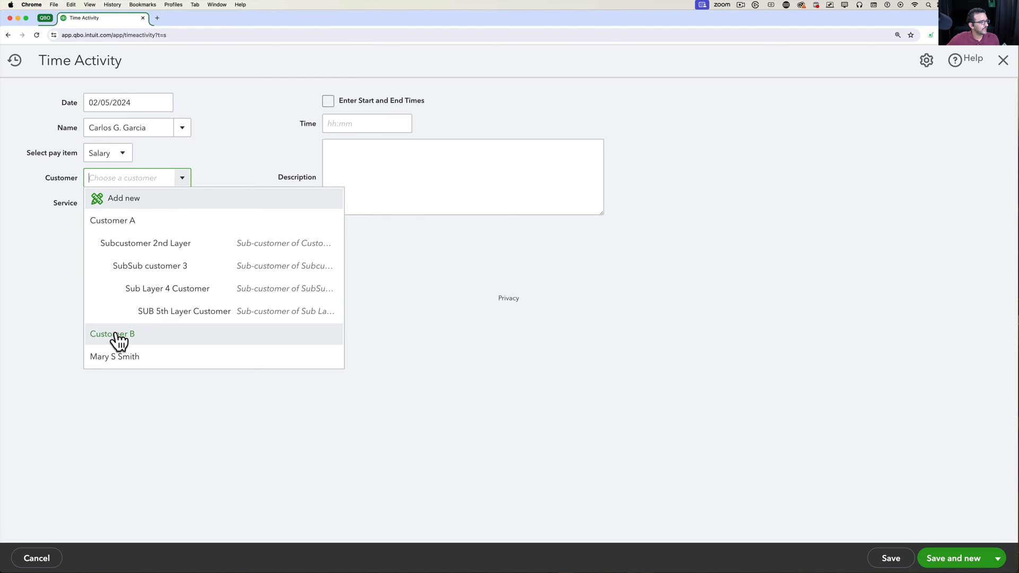
{"action": "left_click", "coordinate": [133, 334]}
{"action": "left_click", "coordinate": [236, 208]}
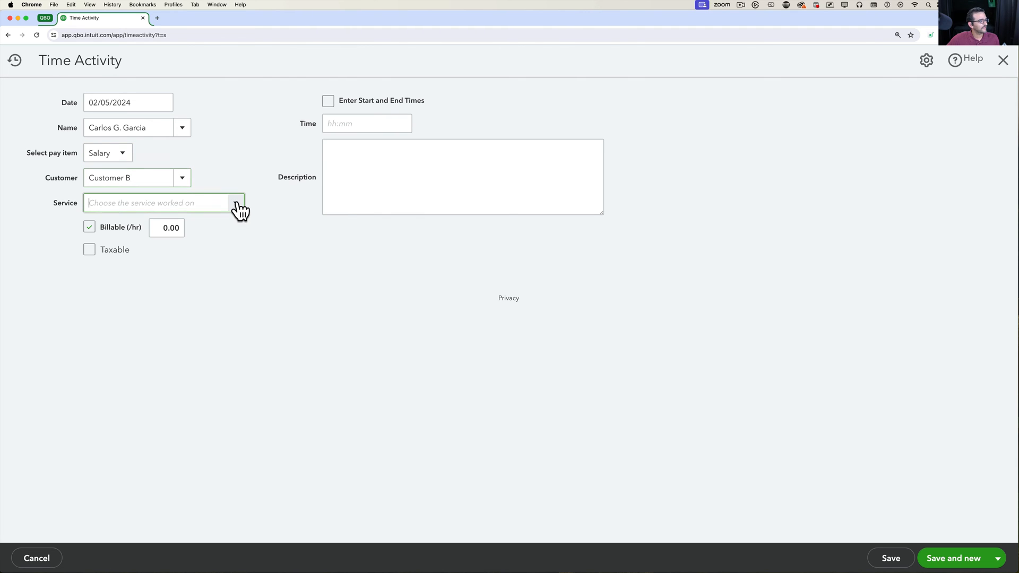
{"action": "left_click", "coordinate": [137, 245]}
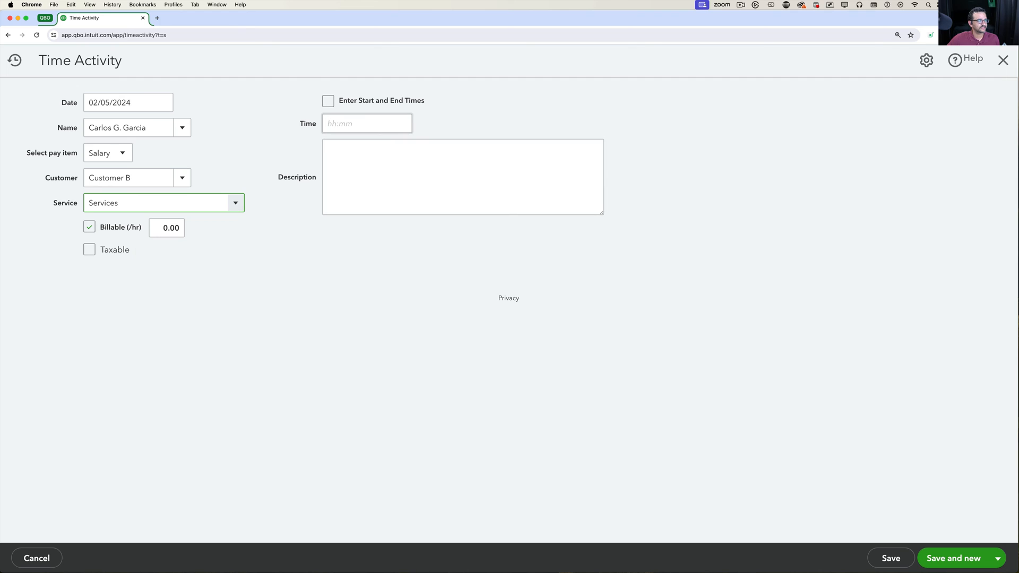
Step: Enter 8:45 as the time worked and "Support on their Issue" as the description
{"action": "left_click", "coordinate": [329, 123]}
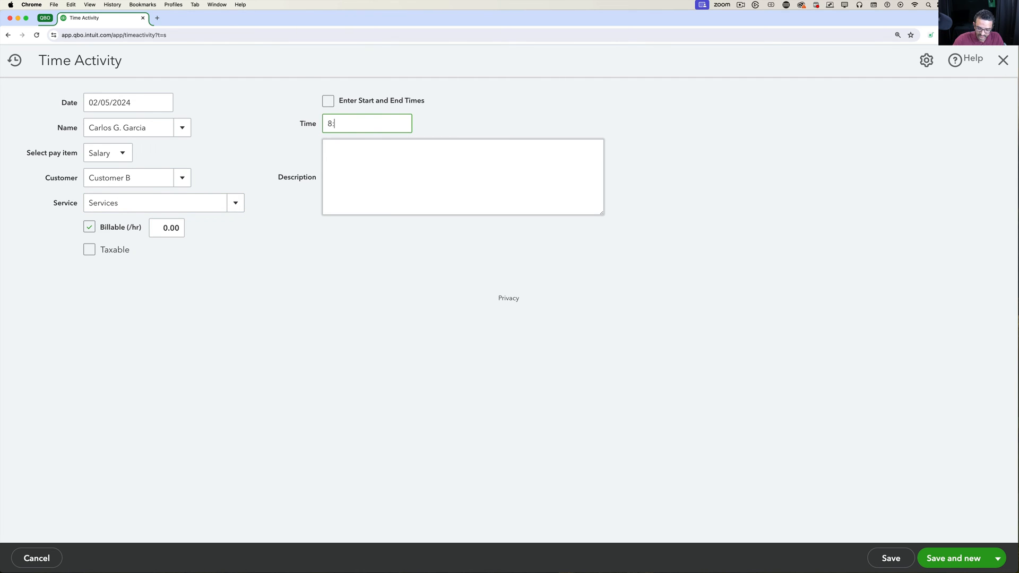
{"action": "key", "text": "Tab"}
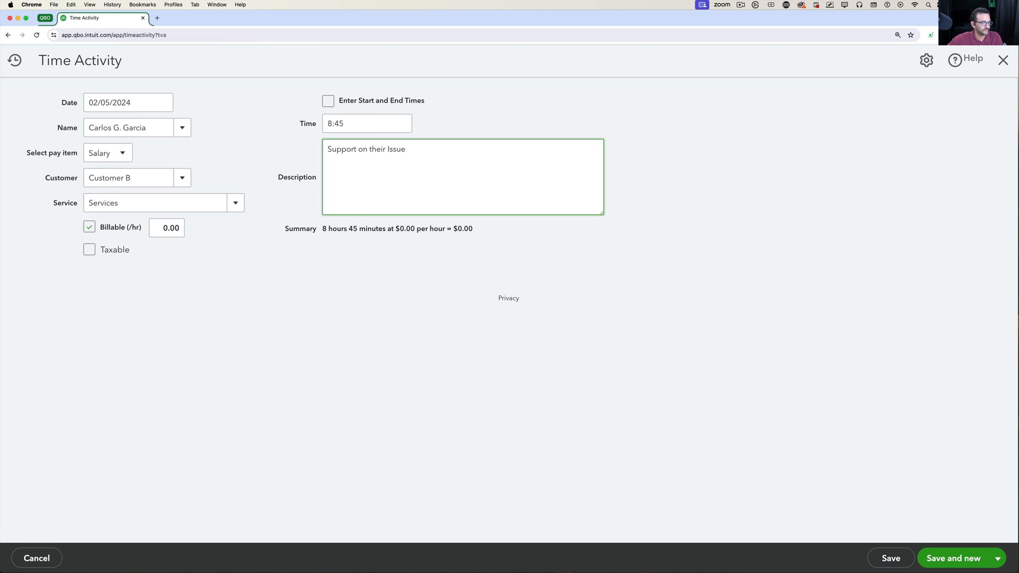
Step: Switch the activity to start and end times, enter 4:00 AM to 4:15 PM, and check the summary
{"action": "left_click", "coordinate": [326, 101]}
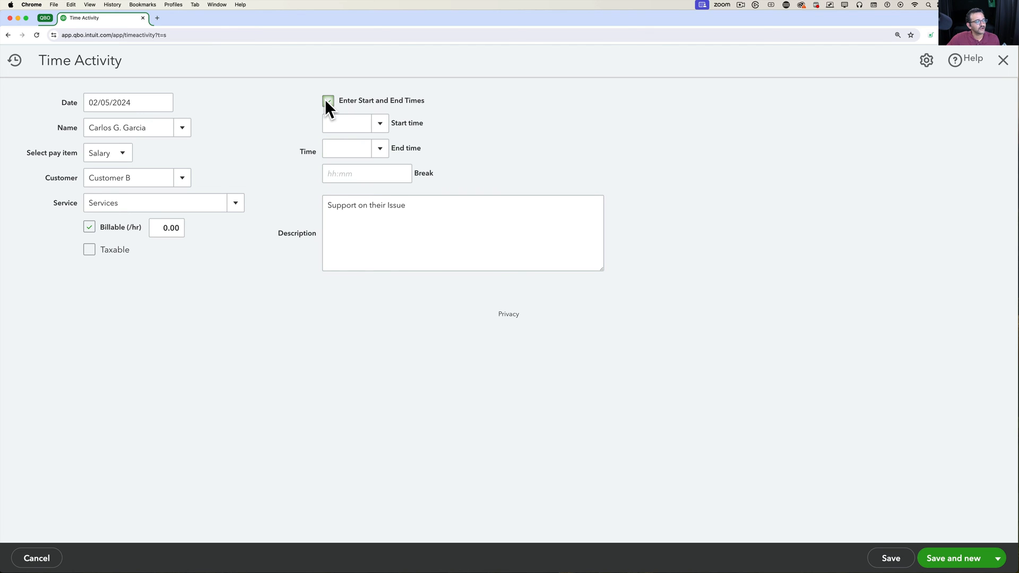
{"action": "left_click", "coordinate": [381, 123]}
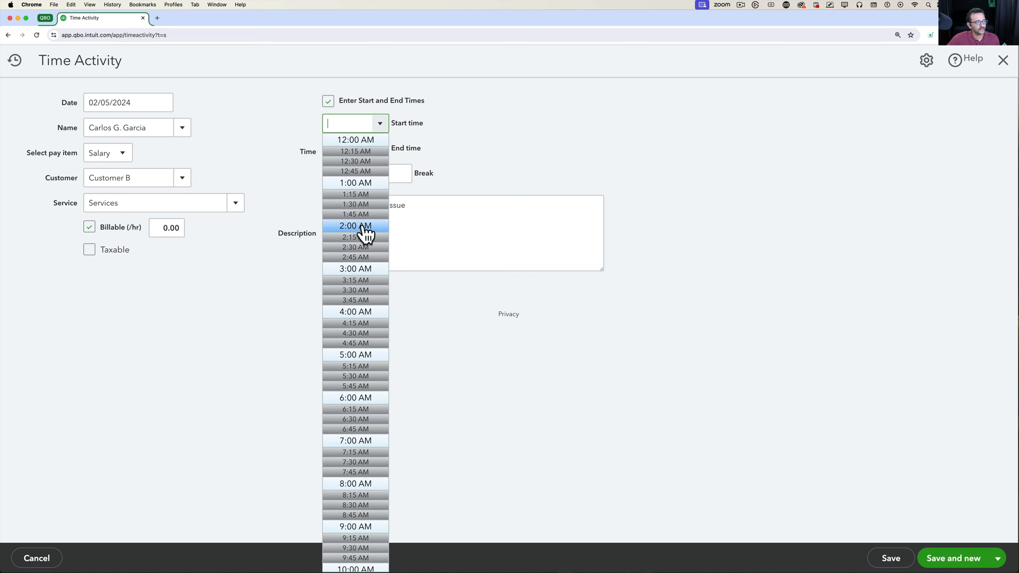
{"action": "left_click", "coordinate": [367, 312]}
{"action": "left_click", "coordinate": [380, 149]}
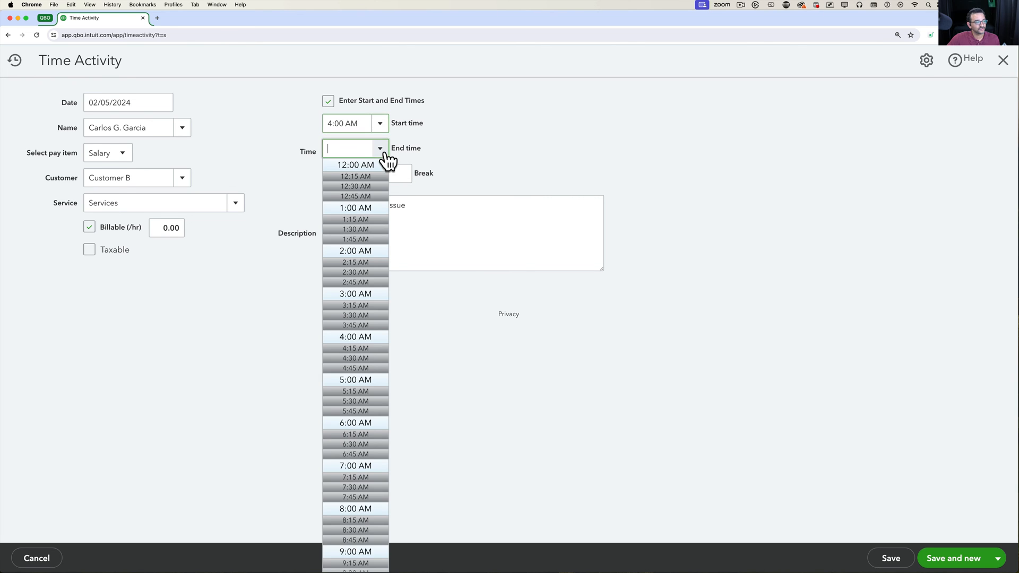
{"action": "scroll", "coordinate": [372, 442], "scroll_direction": "down", "scroll_amount": 15}
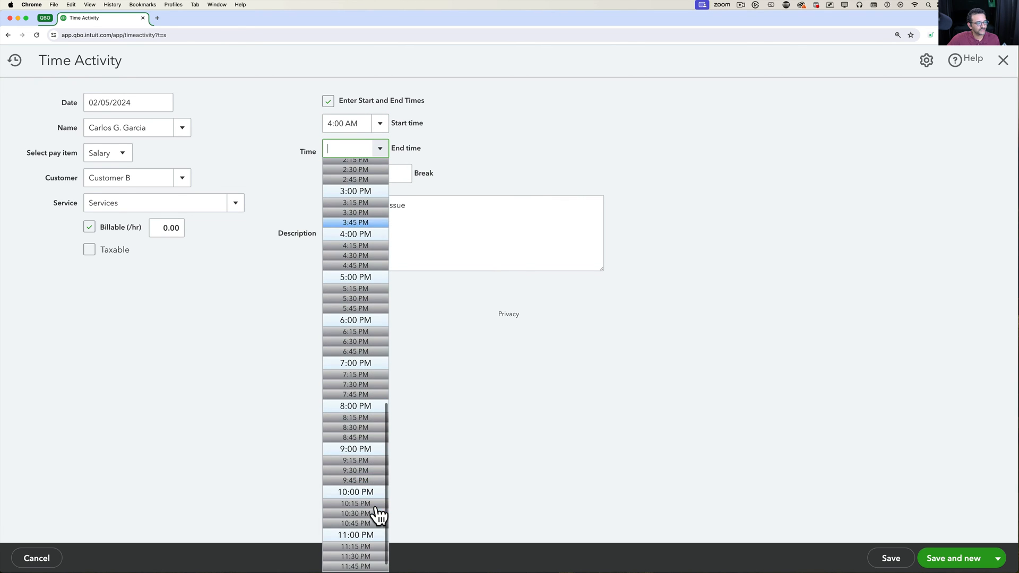
{"action": "left_click", "coordinate": [355, 246]}
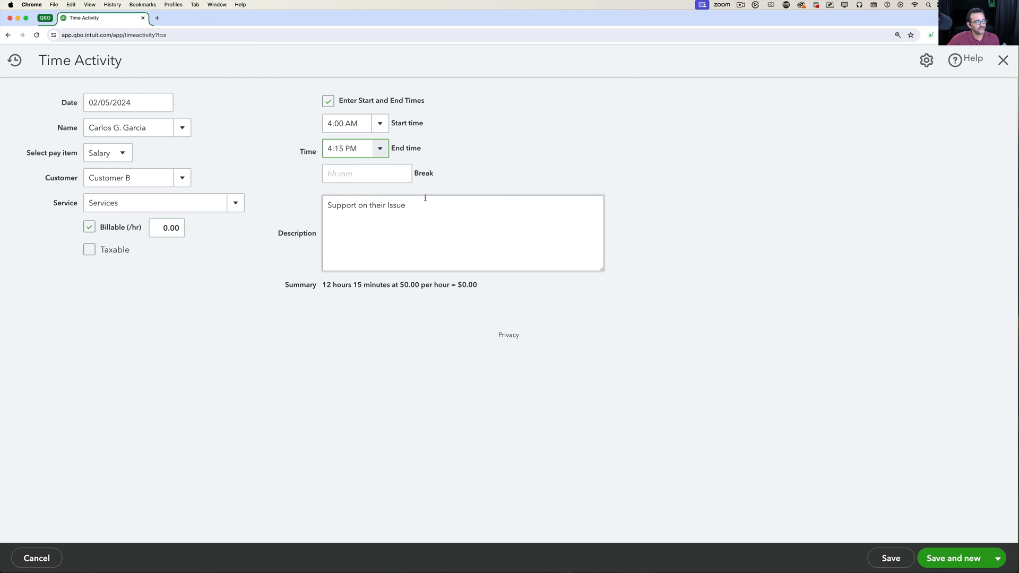
{"action": "key", "text": "Tab"}
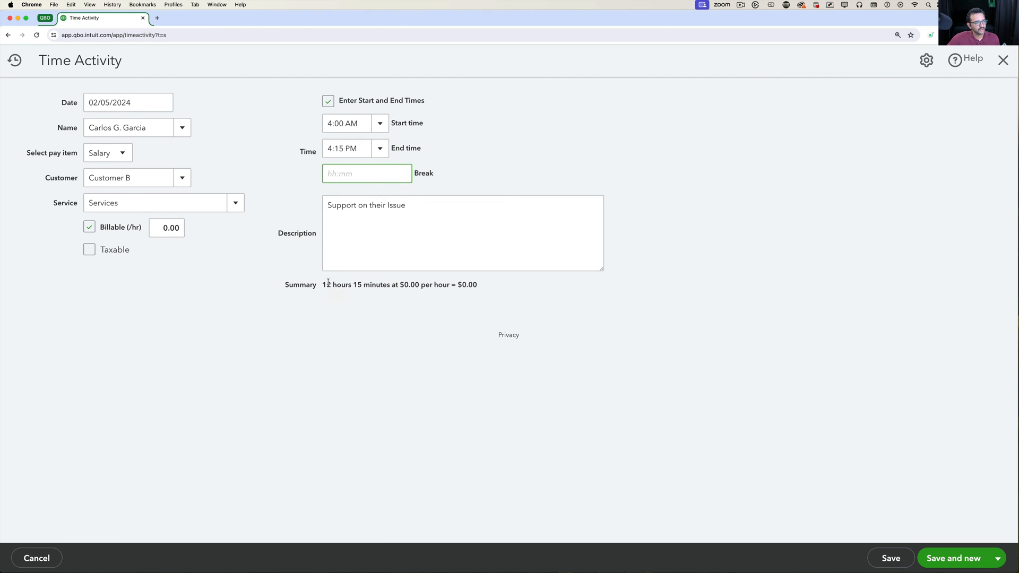
{"action": "left_click_drag", "start_coordinate": [324, 284], "coordinate": [478, 285]}
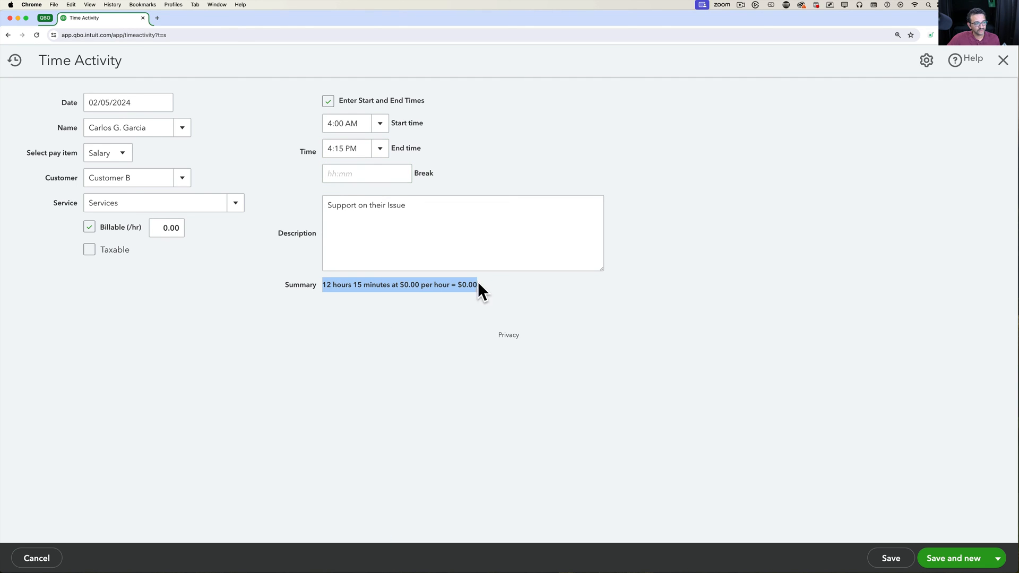
Step: Keep the activity billable at 75 per hour, check the summary, and save and close the time activity
{"action": "left_click", "coordinate": [91, 223]}
{"action": "left_click", "coordinate": [103, 228]}
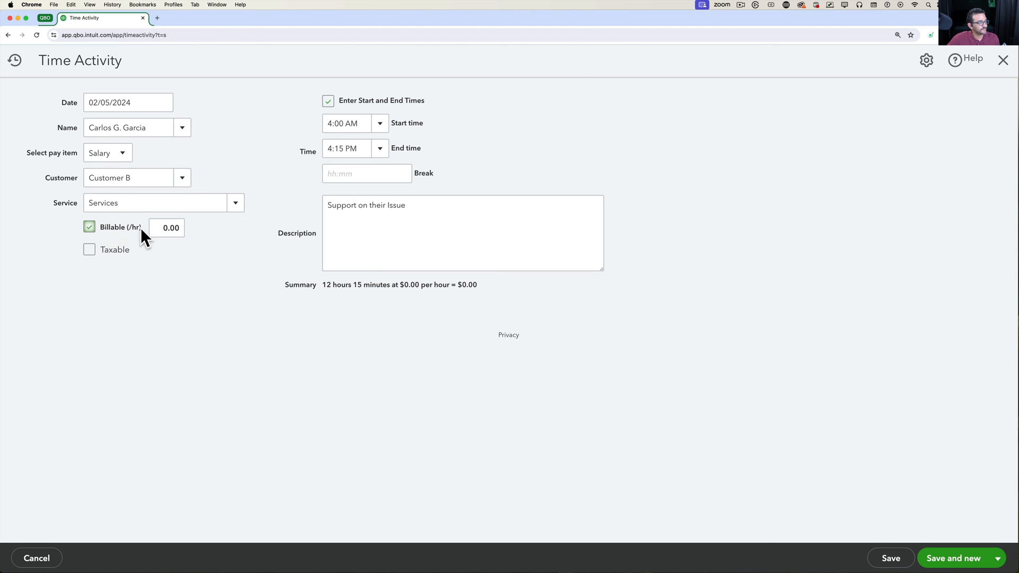
{"action": "left_click_drag", "start_coordinate": [160, 227], "coordinate": [183, 227]}
{"action": "type", "text": "75"}
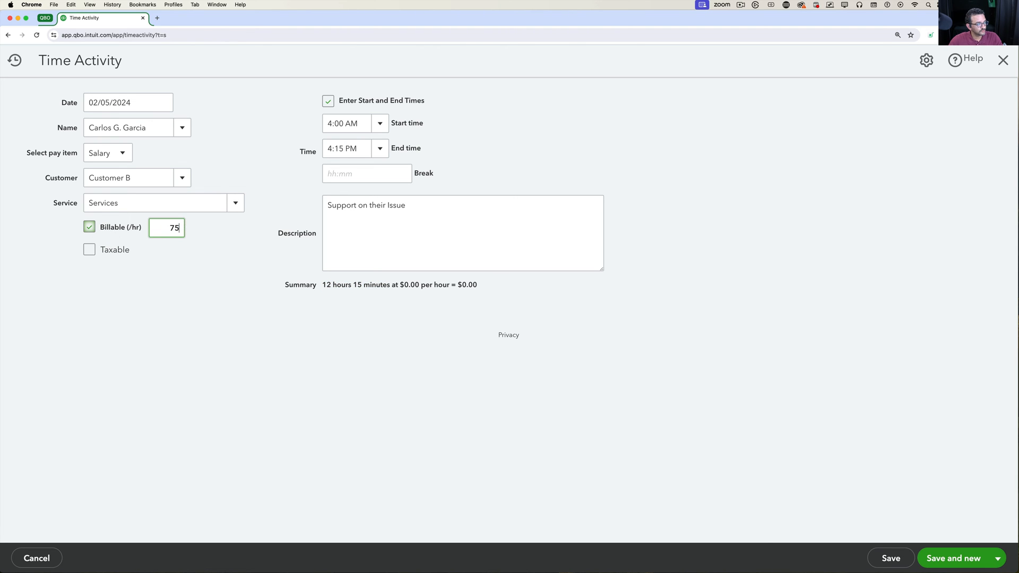
{"action": "key", "text": "Tab"}
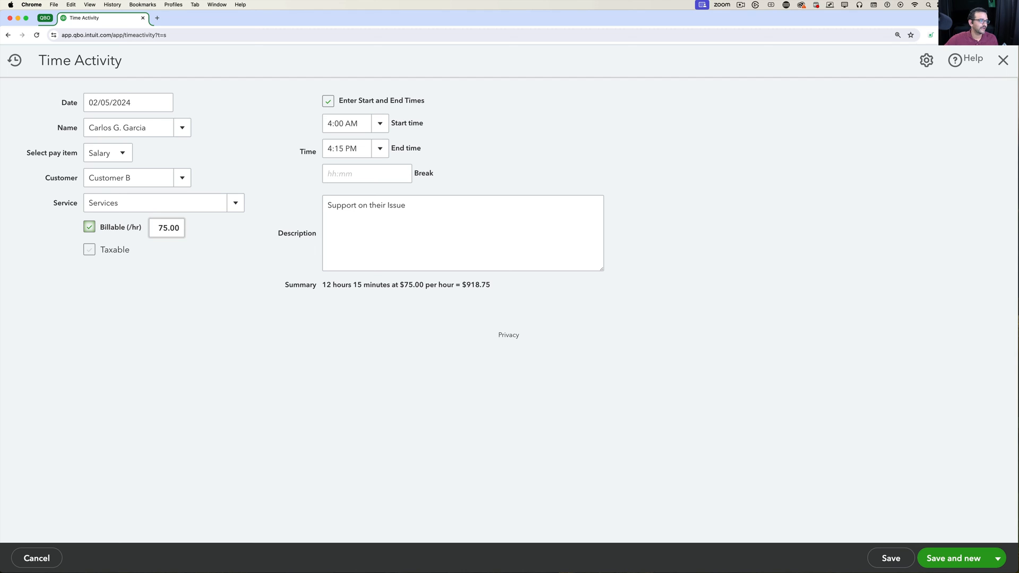
{"action": "left_click_drag", "start_coordinate": [286, 284], "coordinate": [410, 289]}
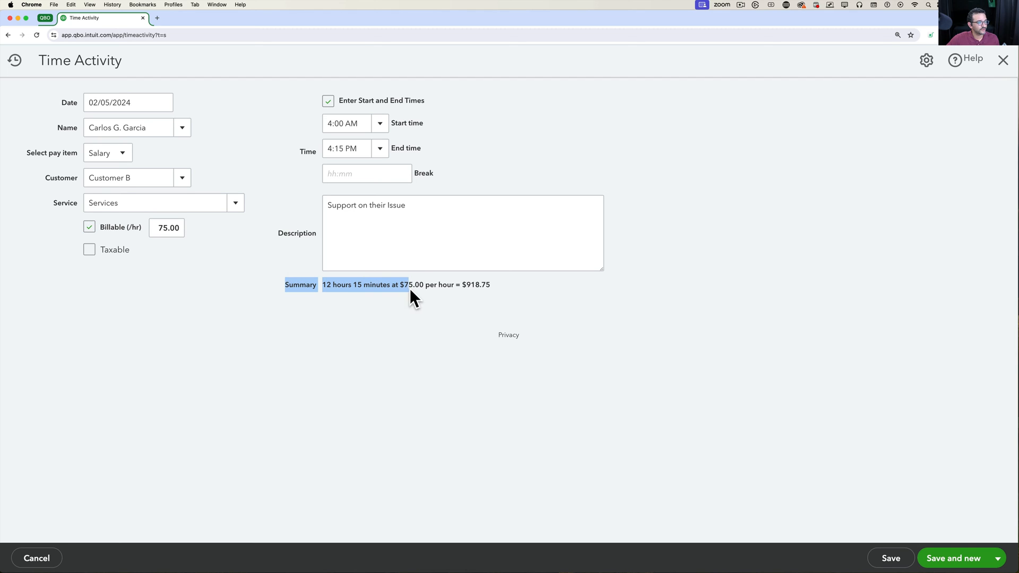
{"action": "left_click", "coordinate": [498, 291]}
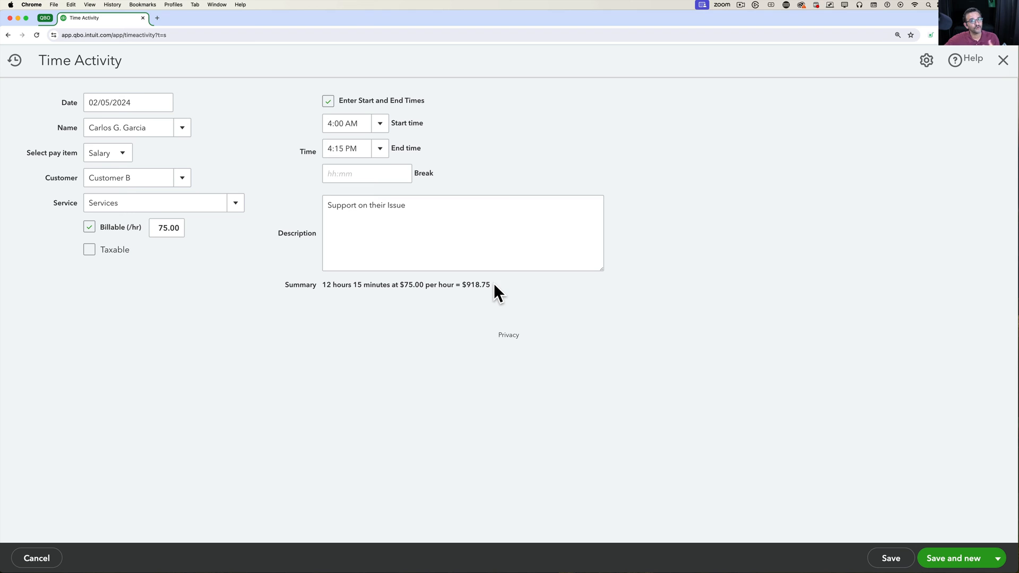
{"action": "left_click", "coordinate": [997, 558]}
{"action": "left_click", "coordinate": [945, 538]}
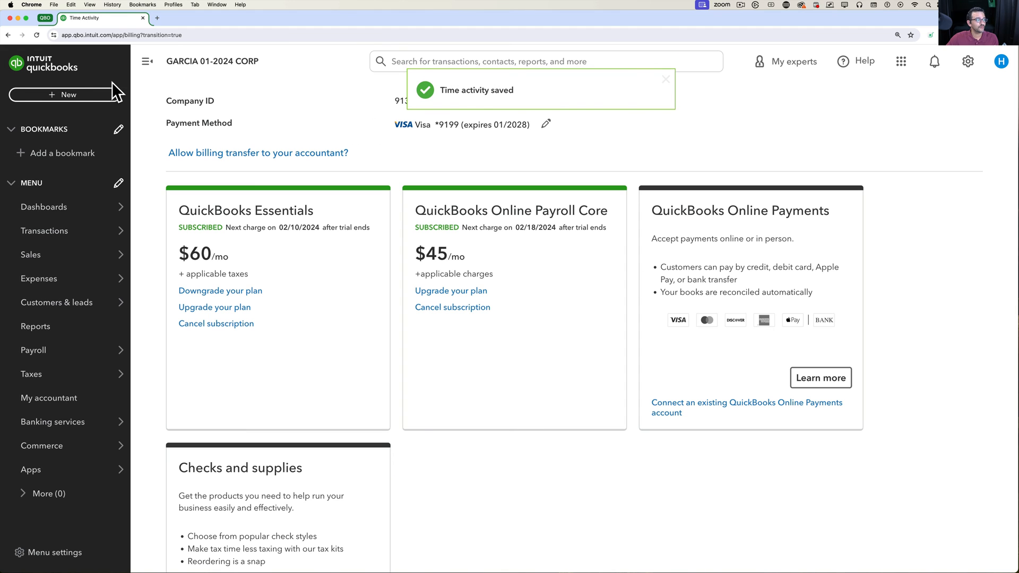
Step: Create a new invoice for Customer B
{"action": "left_click", "coordinate": [69, 94]}
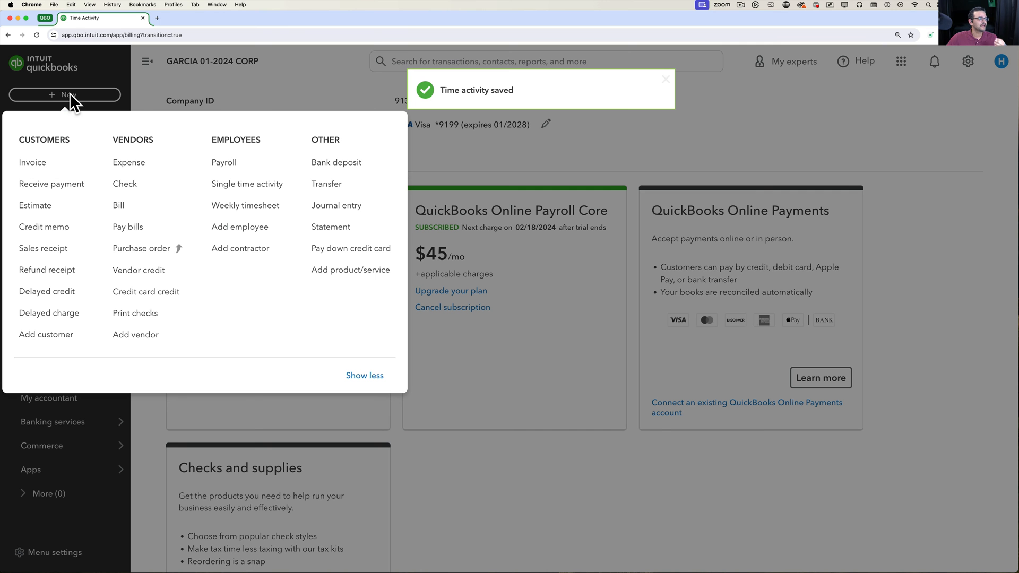
{"action": "left_click", "coordinate": [37, 167]}
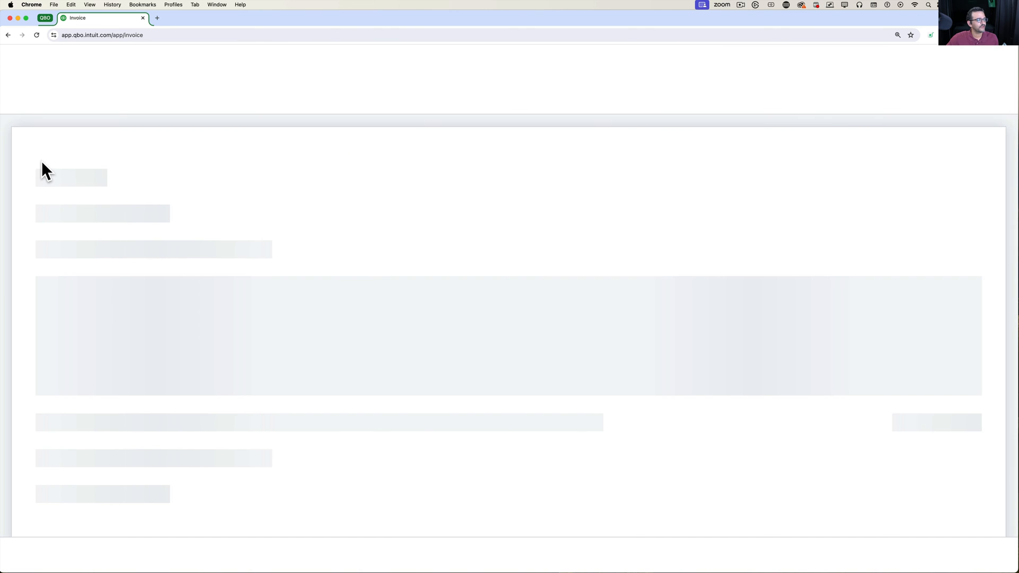
{"action": "left_click", "coordinate": [206, 293]}
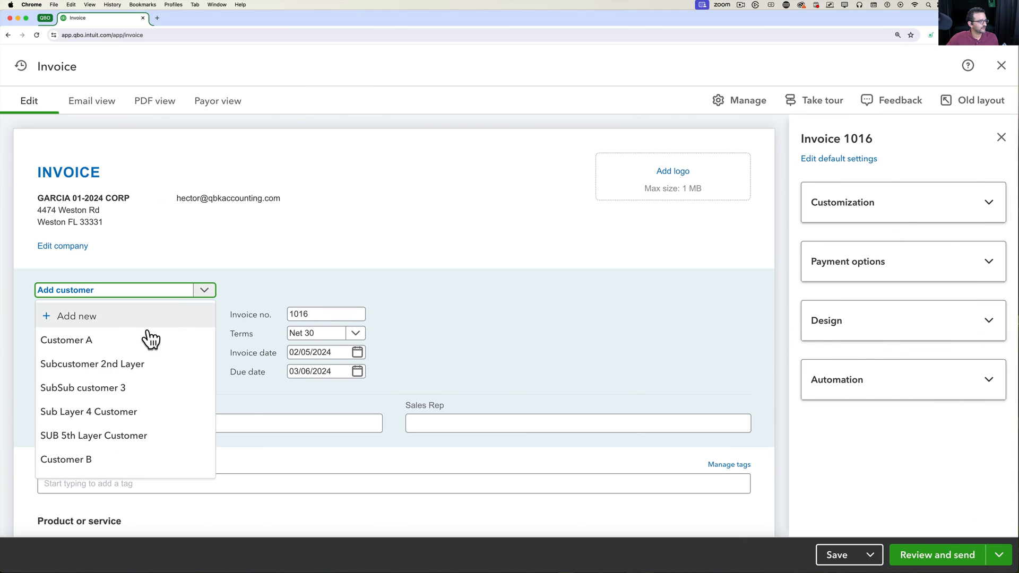
{"action": "left_click", "coordinate": [123, 459]}
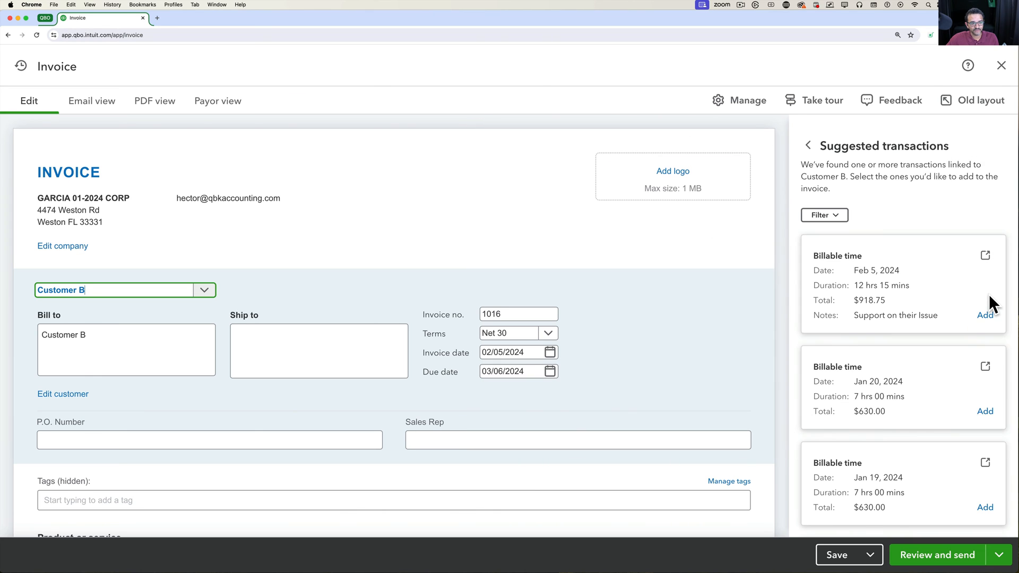
Step: Review the suggested billable time entries and add the Feb 5, 2024 "Support on their Issue" entry to the invoice
{"action": "scroll", "coordinate": [988, 294], "scroll_direction": "down", "scroll_amount": 4}
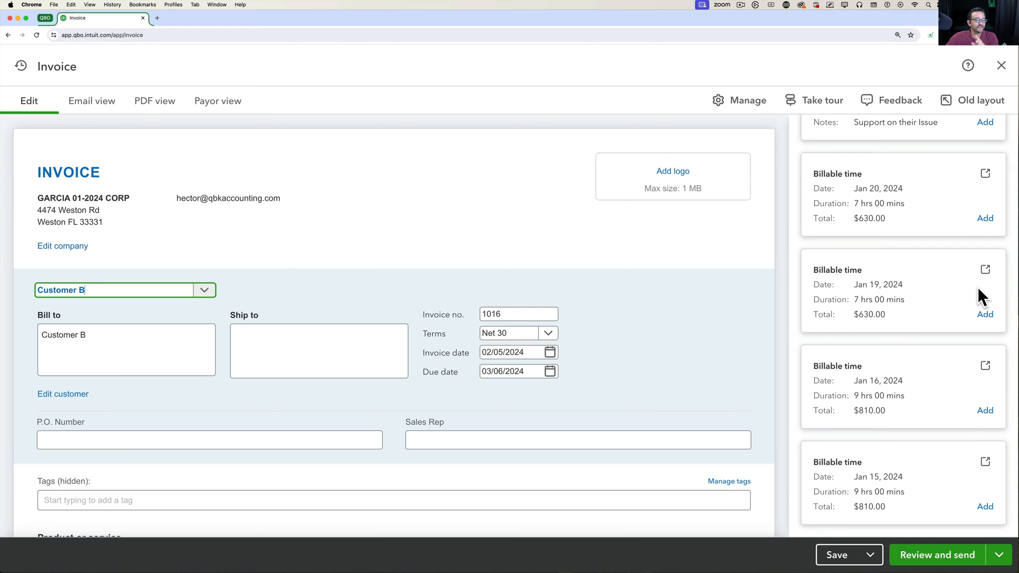
{"action": "scroll", "coordinate": [978, 287], "scroll_direction": "up", "scroll_amount": 3}
{"action": "scroll", "coordinate": [963, 288], "scroll_direction": "up", "scroll_amount": 2}
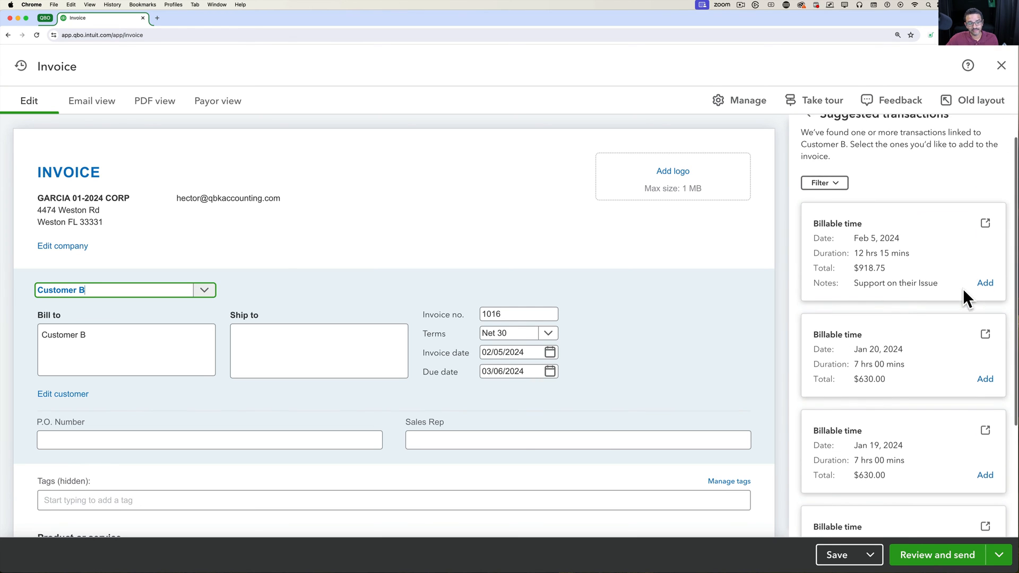
{"action": "left_click", "coordinate": [985, 305]}
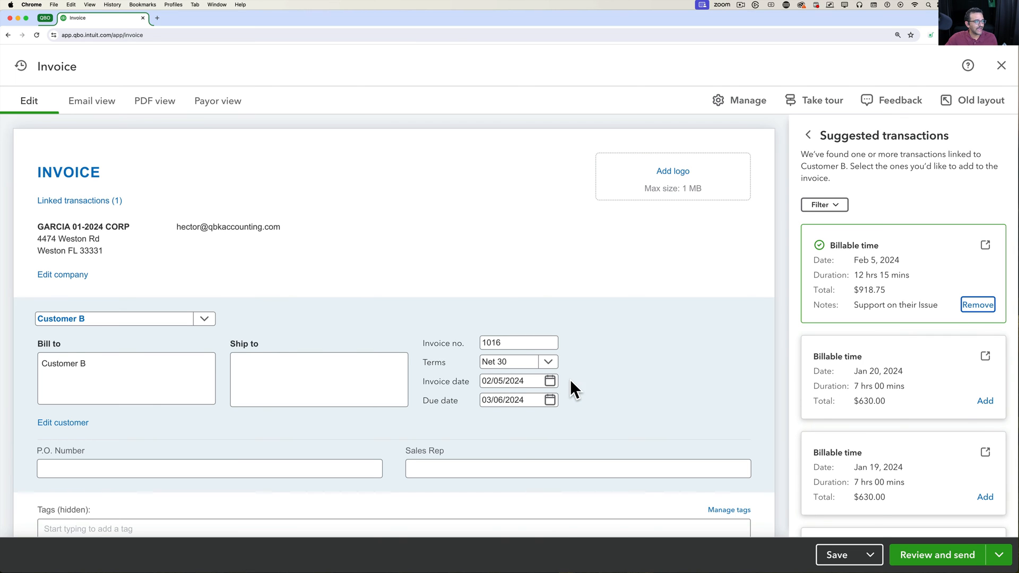
Step: Check the invoice line's quantity and rate, open its linked billable time activity, and leave that activity without saving
{"action": "scroll", "coordinate": [569, 379], "scroll_direction": "down", "scroll_amount": 5}
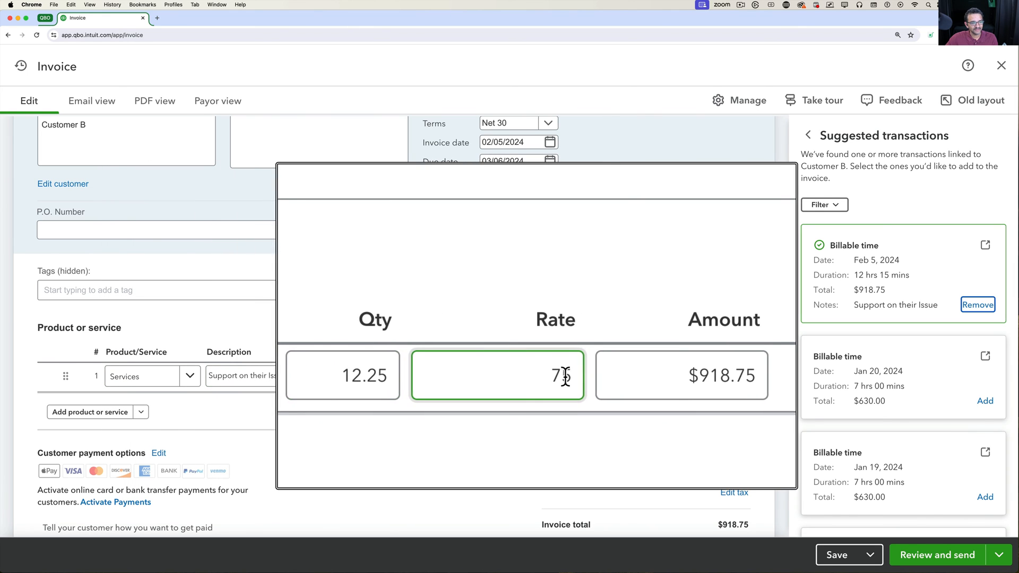
{"action": "left_click", "coordinate": [632, 390]}
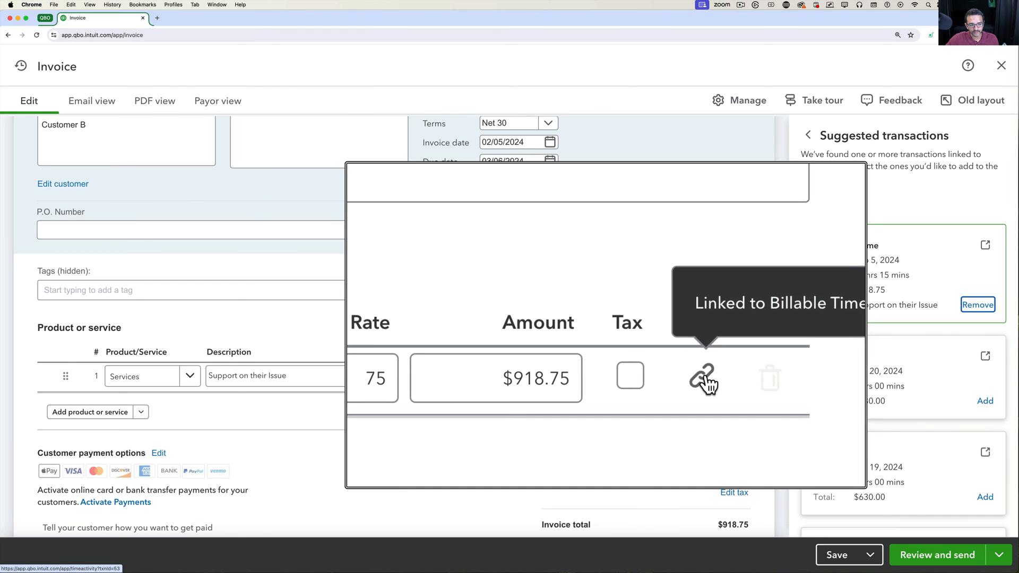
{"action": "left_click", "coordinate": [706, 375]}
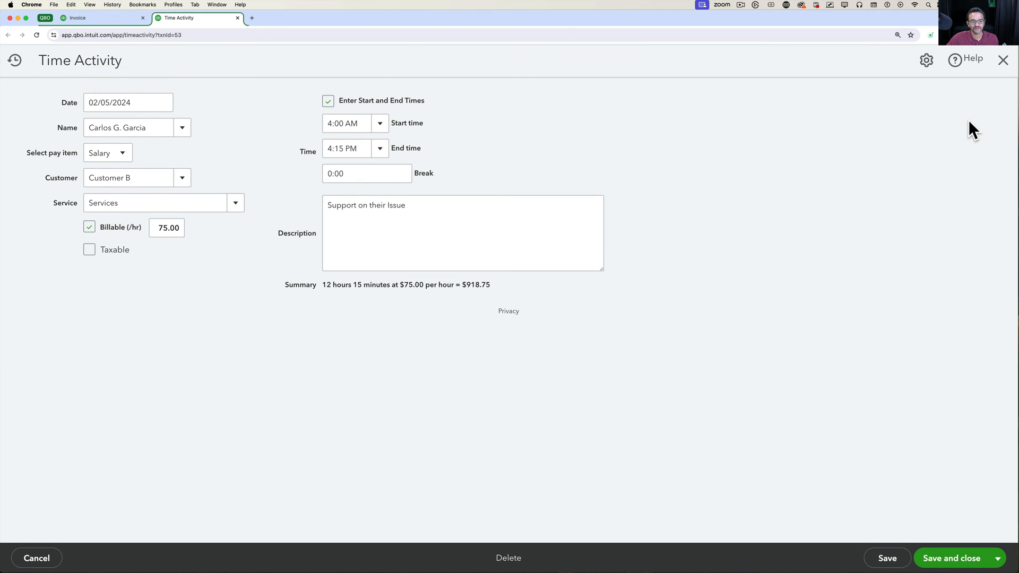
{"action": "left_click", "coordinate": [1002, 61]}
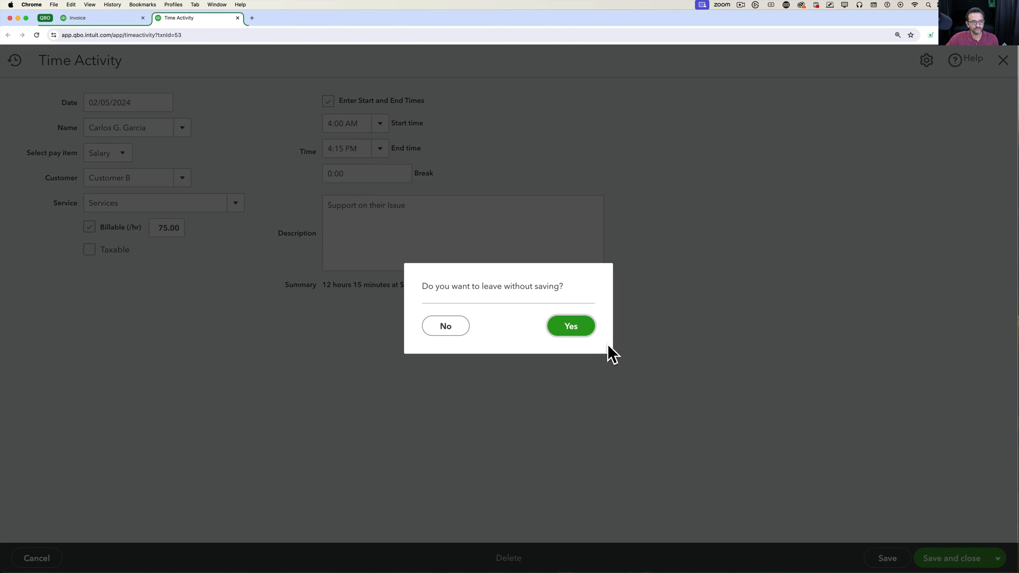
{"action": "left_click", "coordinate": [578, 333]}
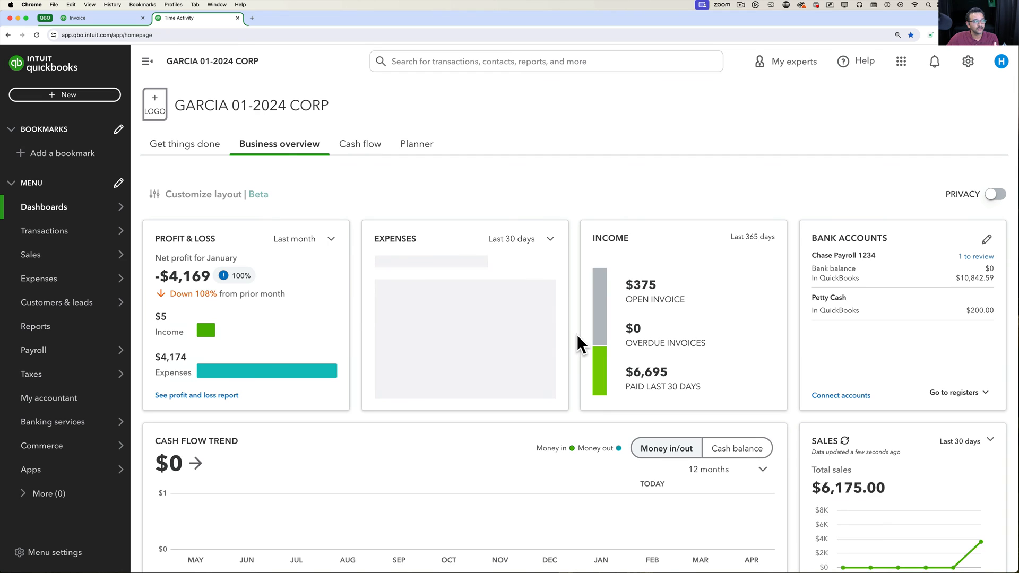
Step: Return to the Customer B invoice with the added billable time, check its header details, and save it
{"action": "left_click", "coordinate": [94, 18]}
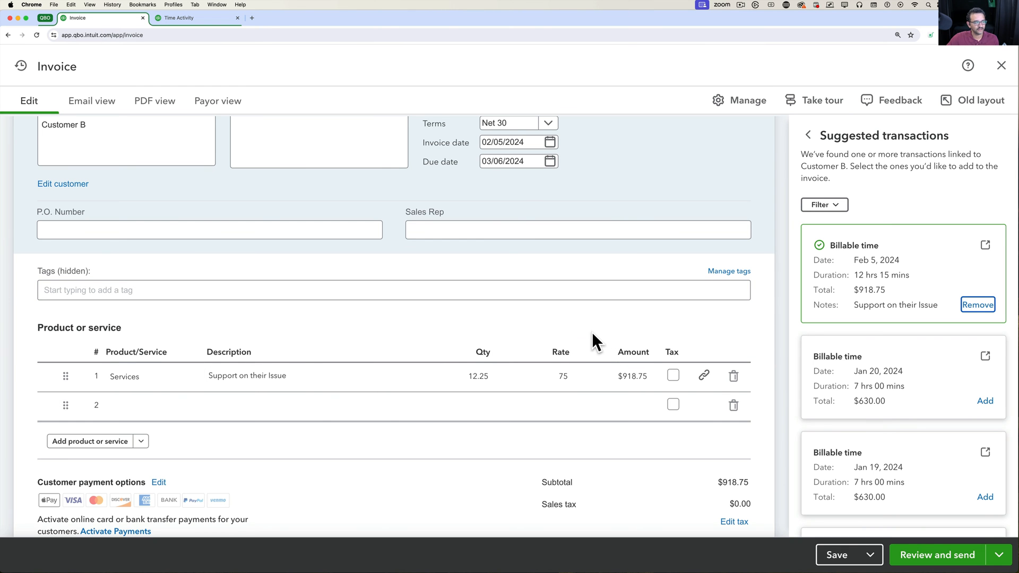
{"action": "scroll", "coordinate": [591, 332], "scroll_direction": "up", "scroll_amount": 5}
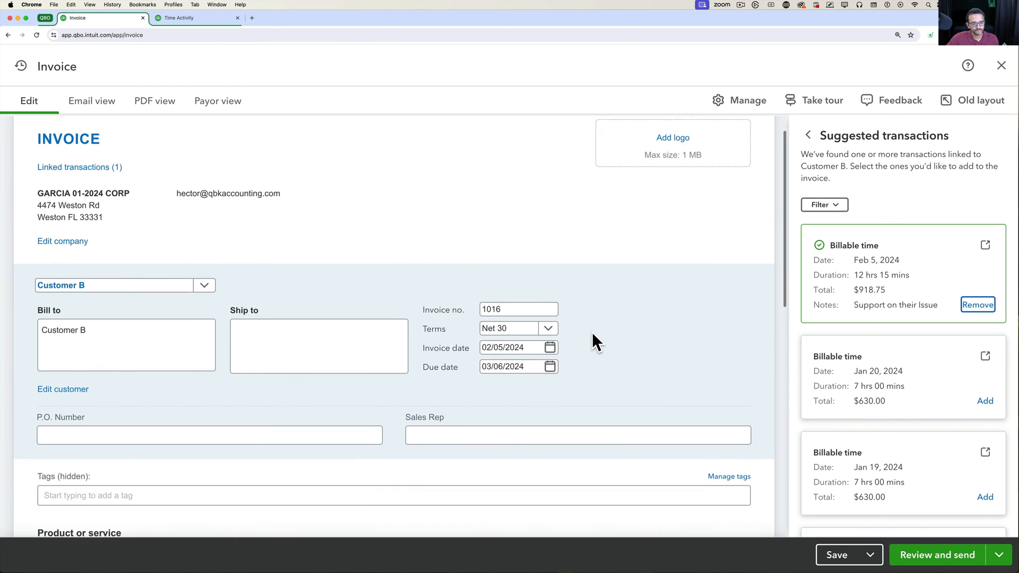
{"action": "left_click", "coordinate": [870, 554]}
{"action": "left_click", "coordinate": [848, 526]}
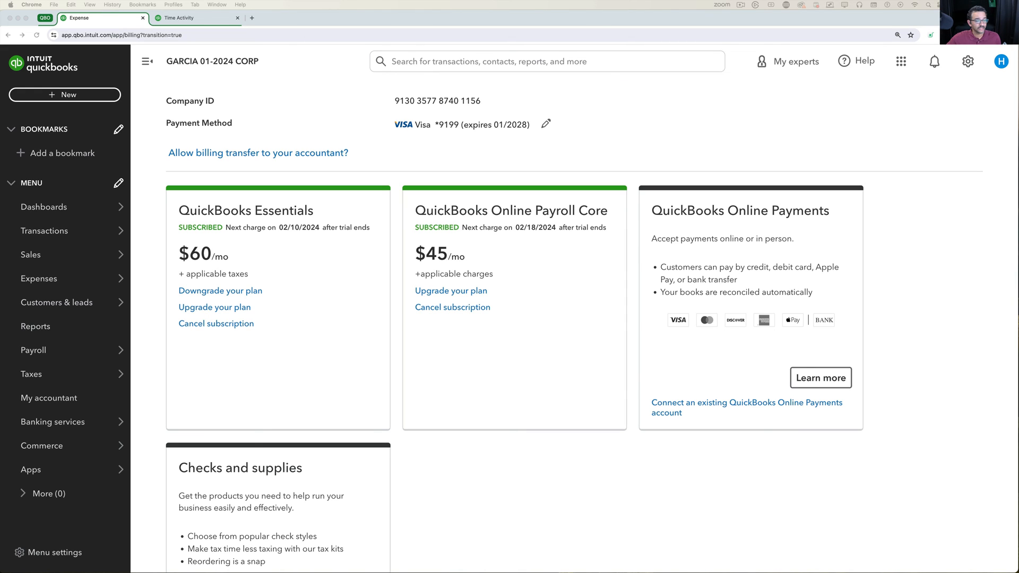
Step: Start a delayed charge dated 02/01/2024 for Customer A
{"action": "left_click_drag", "start_coordinate": [254, 211], "coordinate": [304, 215]}
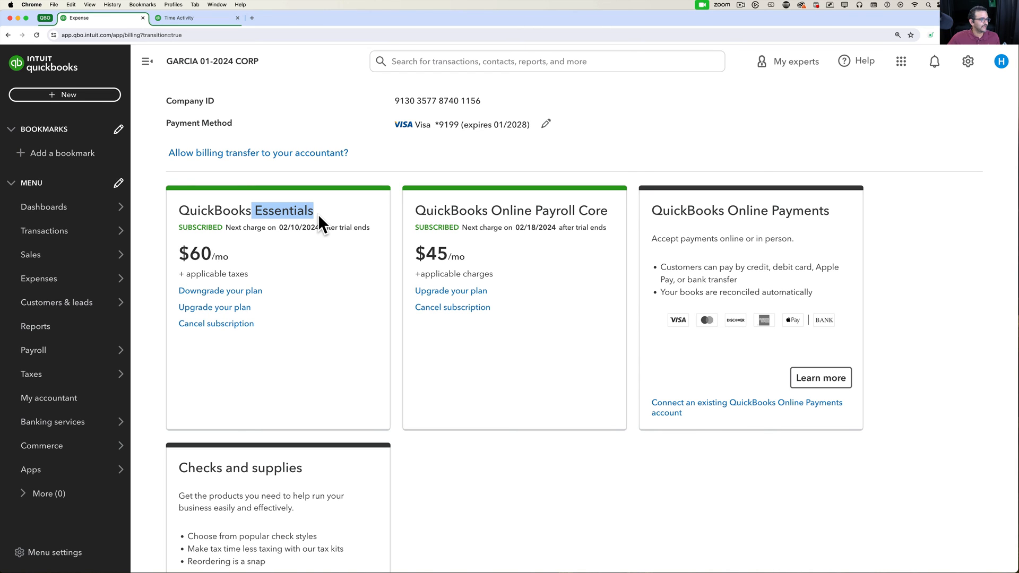
{"action": "left_click", "coordinate": [318, 215]}
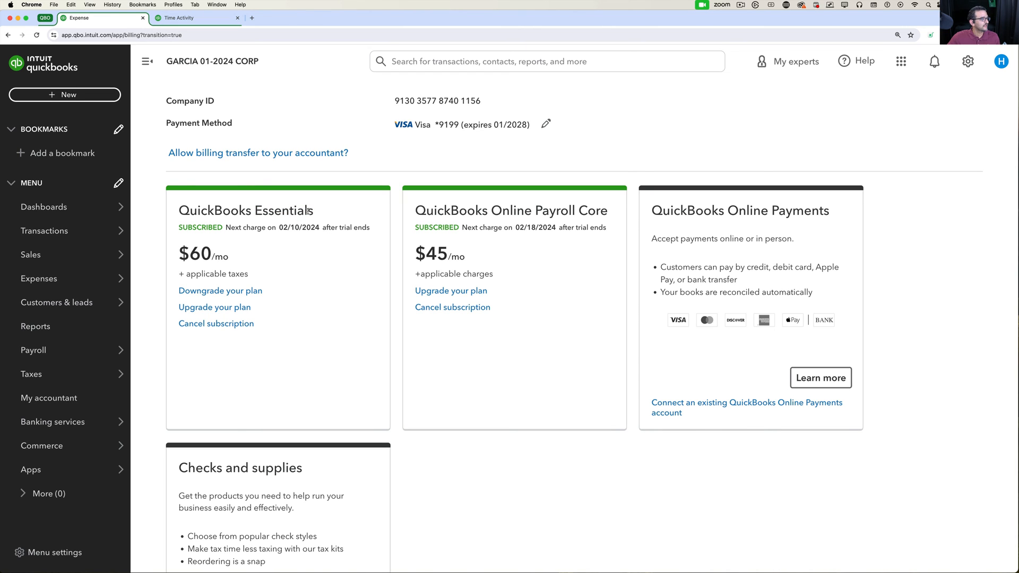
{"action": "left_click", "coordinate": [44, 94]}
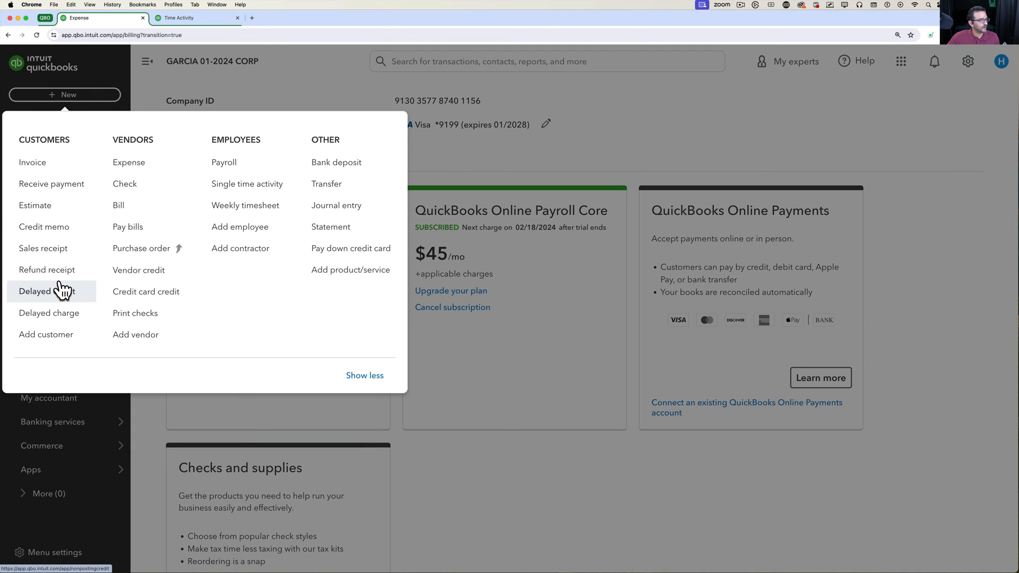
{"action": "left_click", "coordinate": [64, 318]}
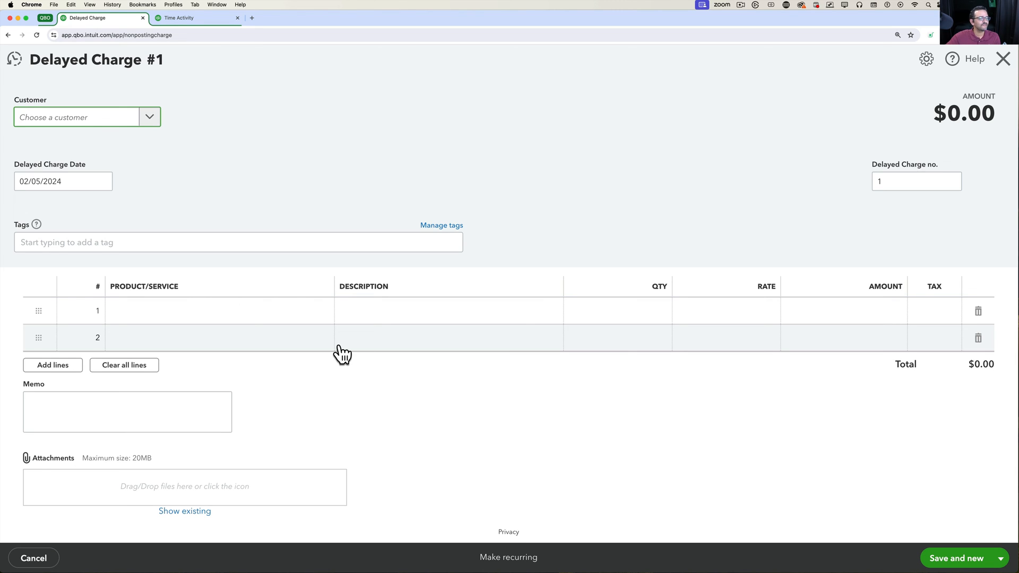
{"action": "left_click", "coordinate": [102, 185]}
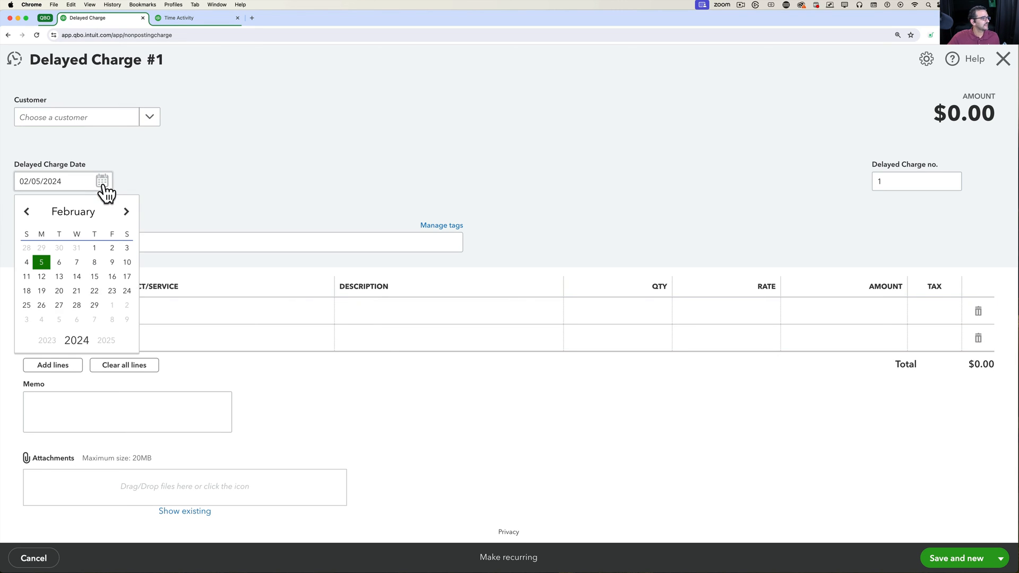
{"action": "left_click", "coordinate": [96, 247]}
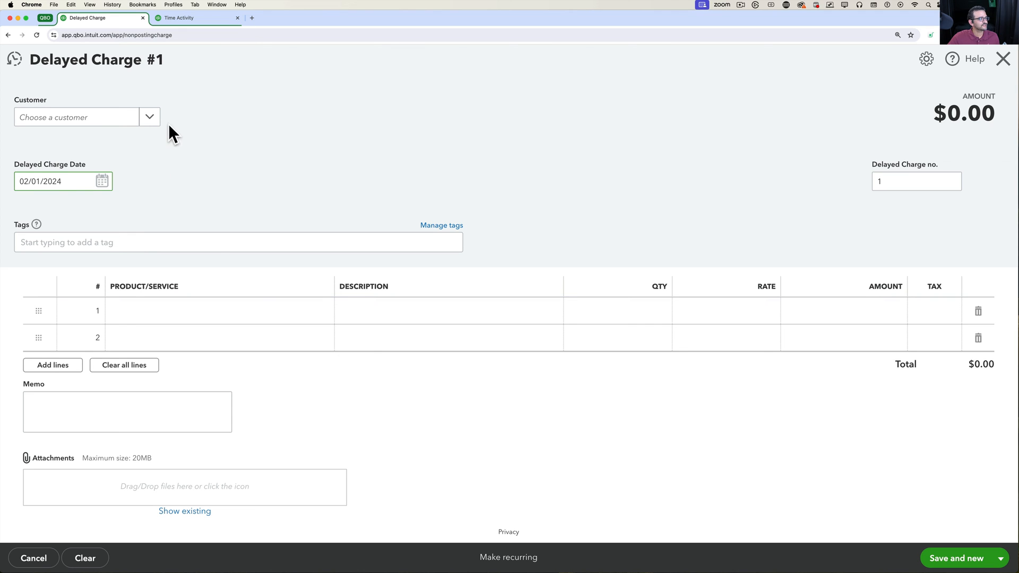
{"action": "left_click", "coordinate": [146, 118]}
{"action": "left_click", "coordinate": [100, 169]}
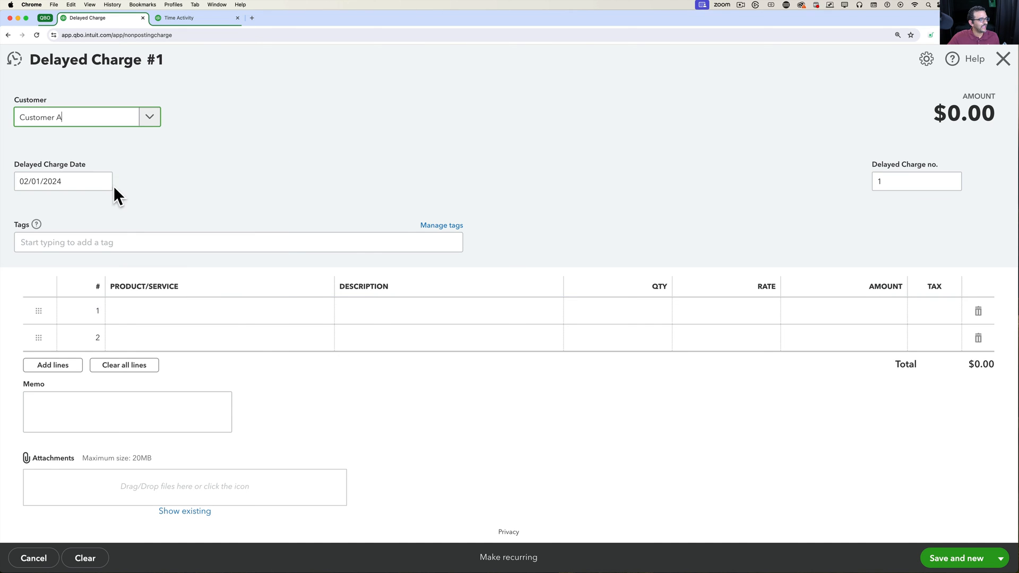
Step: Add a Services line with quantity 2 and rate 75 to Customer A's delayed charge, and save it to begin a new one
{"action": "left_click", "coordinate": [330, 319]}
{"action": "left_click", "coordinate": [322, 313]}
{"action": "left_click", "coordinate": [189, 366]}
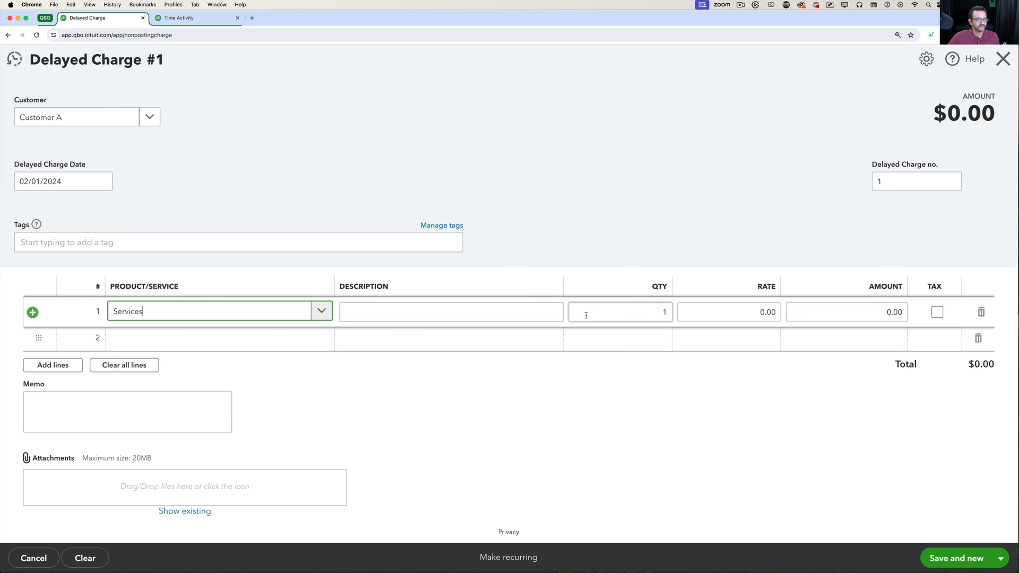
{"action": "type", "text": "2"}
{"action": "key", "text": "Tab"}
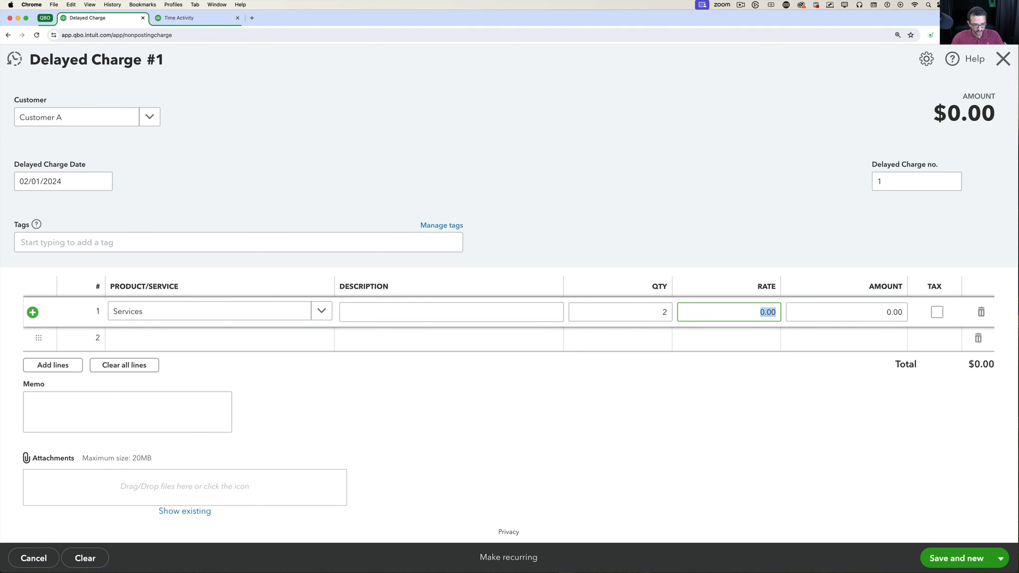
{"action": "type", "text": "$75"}
{"action": "key", "text": "Tab"}
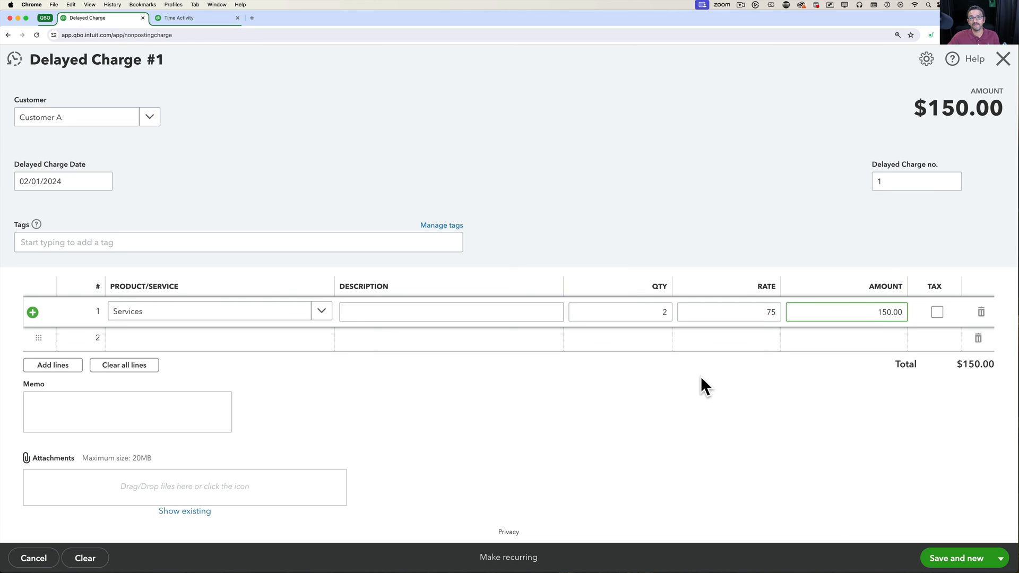
{"action": "left_click", "coordinate": [950, 558]}
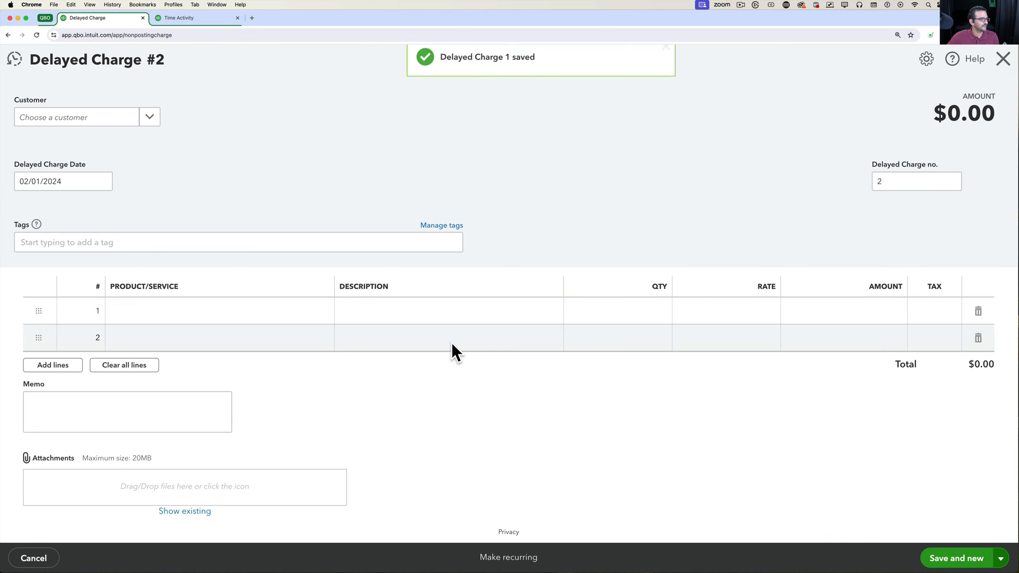
Step: Date the second delayed charge 02/02/2024 and assign it to Customer B
{"action": "left_click", "coordinate": [101, 183]}
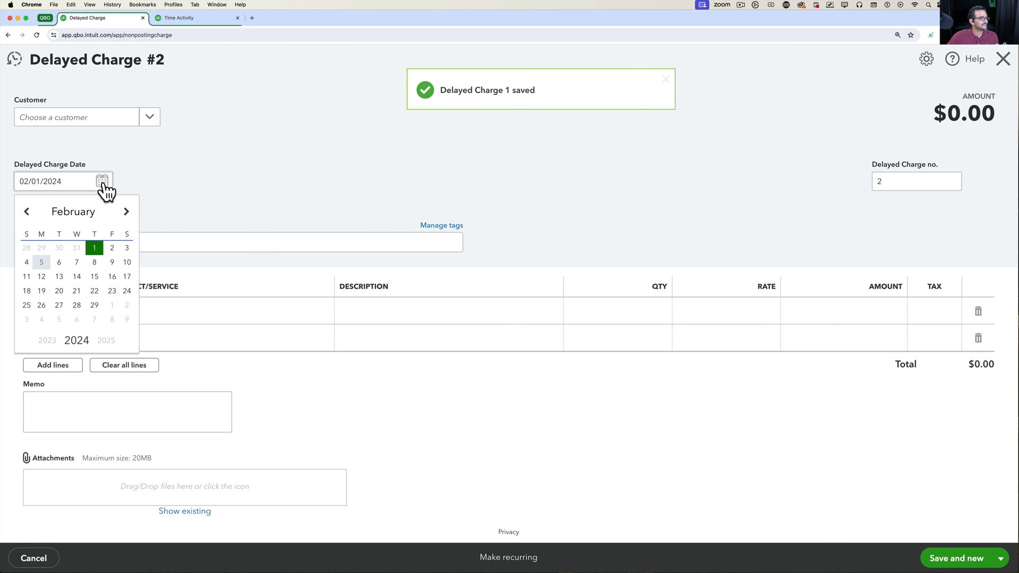
{"action": "left_click", "coordinate": [114, 247]}
{"action": "left_click", "coordinate": [147, 118]}
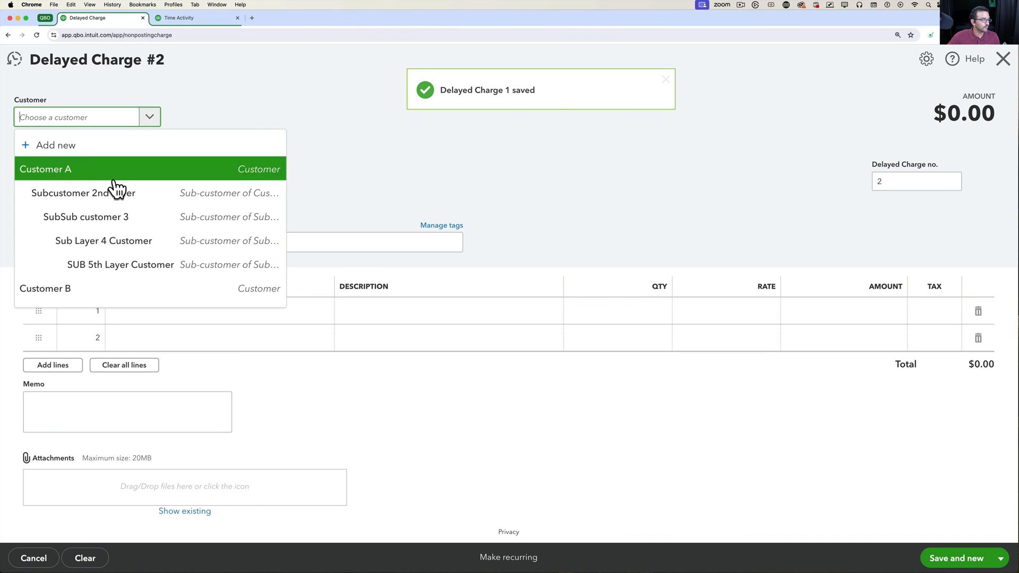
{"action": "left_click", "coordinate": [91, 289]}
Step: Add a Services line with quantity 3.45 and rate 75 to the second delayed charge, and save it to begin a new one
{"action": "left_click", "coordinate": [263, 318]}
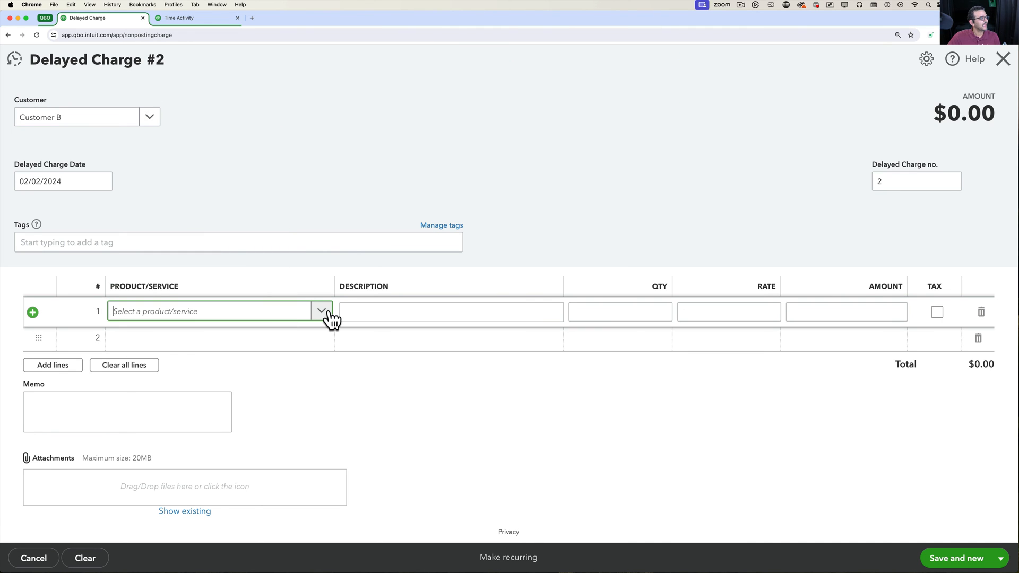
{"action": "left_click", "coordinate": [322, 312]}
{"action": "left_click", "coordinate": [203, 373]}
{"action": "left_click", "coordinate": [665, 312]}
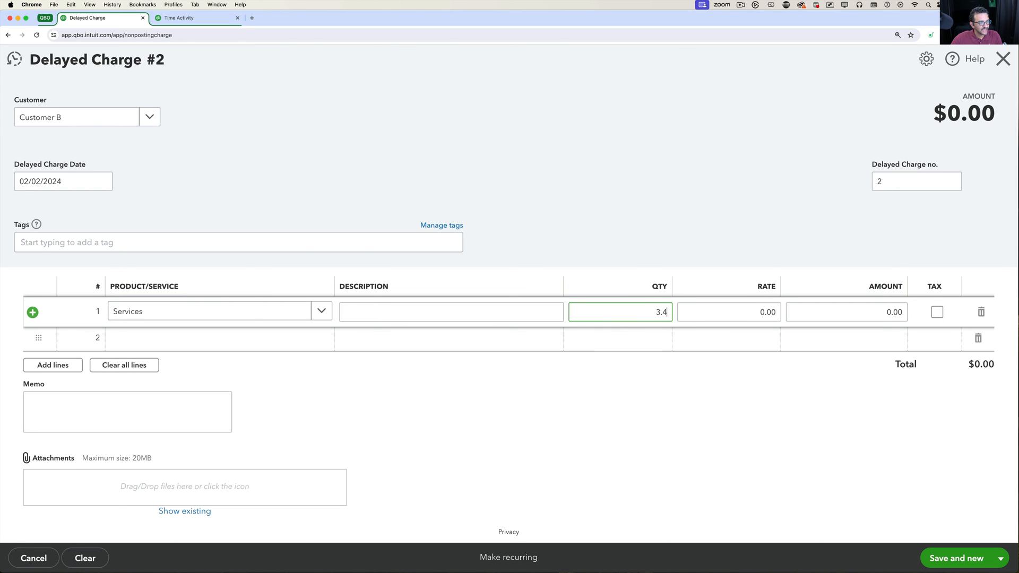
{"action": "key", "text": "Tab"}
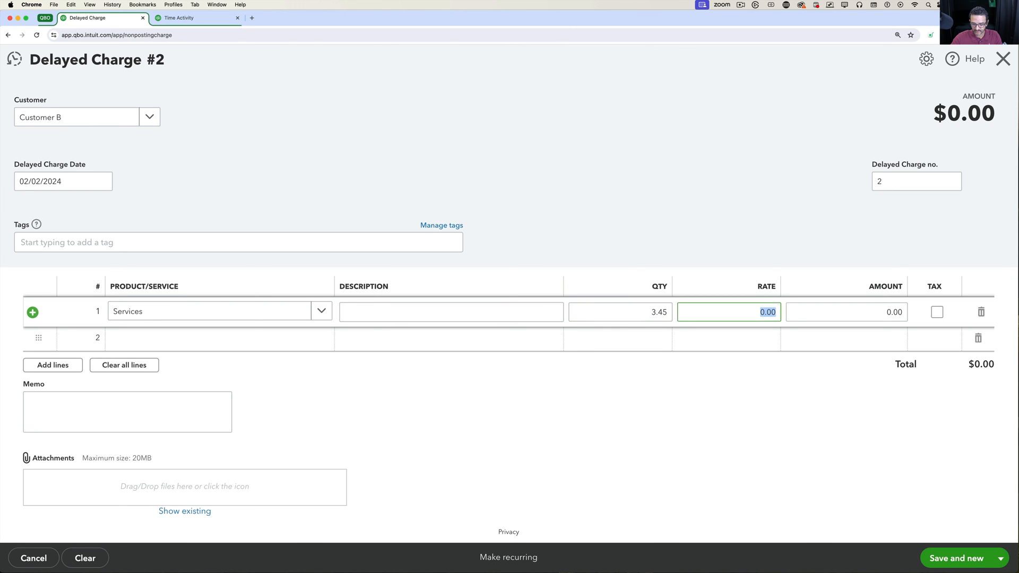
{"action": "key", "text": "Tab"}
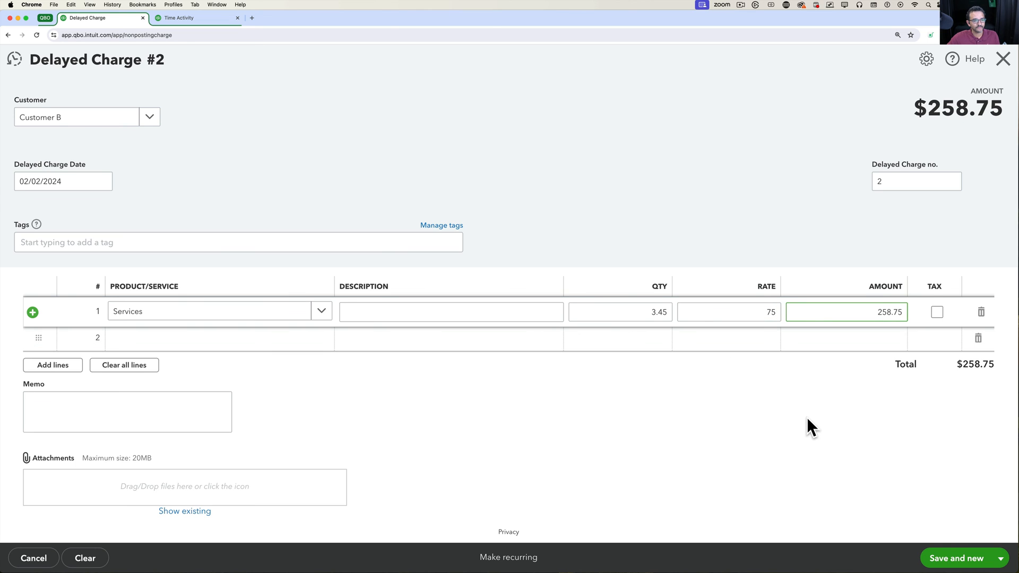
{"action": "left_click", "coordinate": [971, 566]}
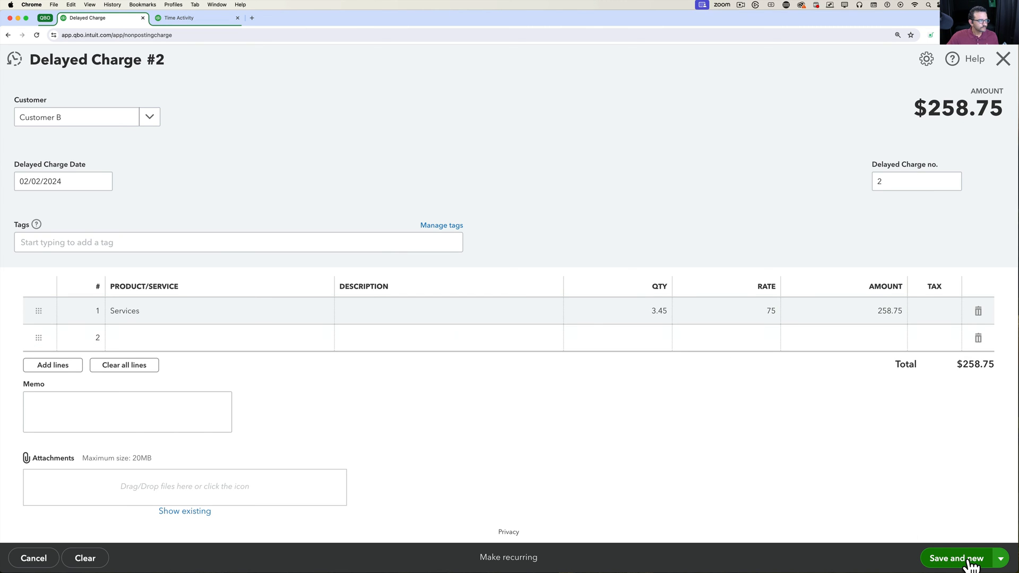
Step: Date the third delayed charge 02/05/2024 and assign it to Customer B
{"action": "left_click", "coordinate": [102, 182]}
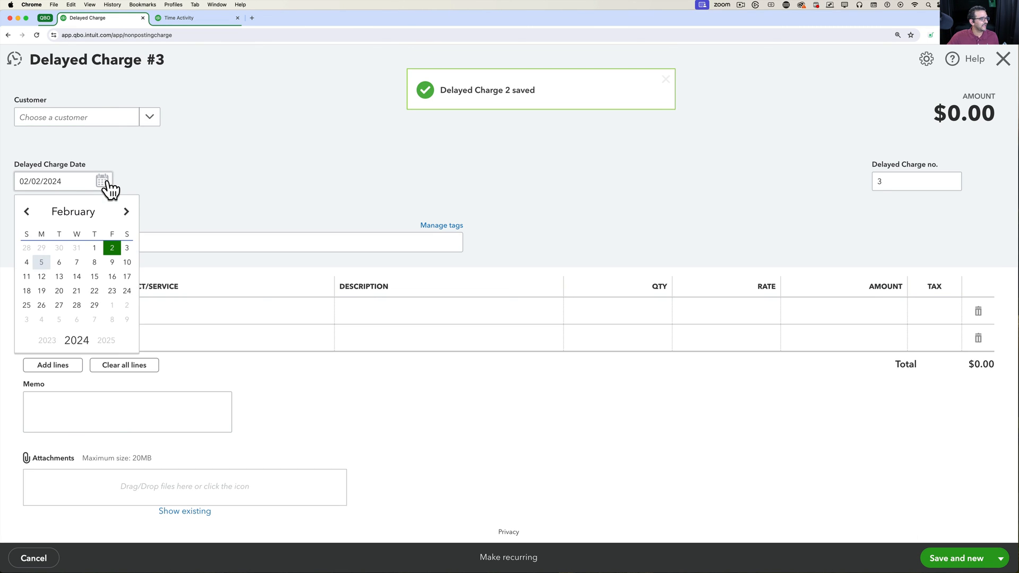
{"action": "left_click", "coordinate": [40, 260]}
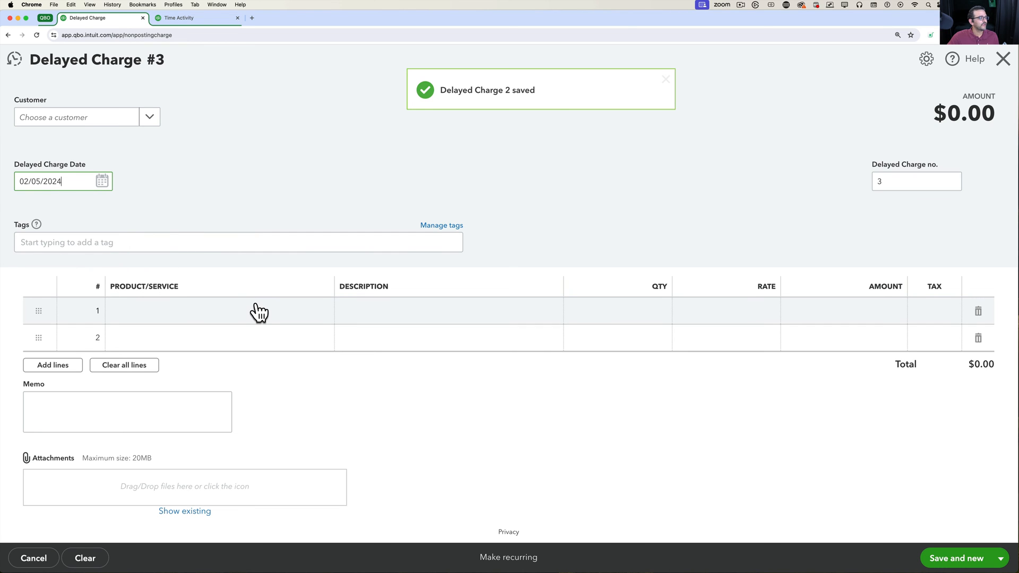
{"action": "left_click", "coordinate": [150, 118]}
{"action": "left_click", "coordinate": [74, 289]}
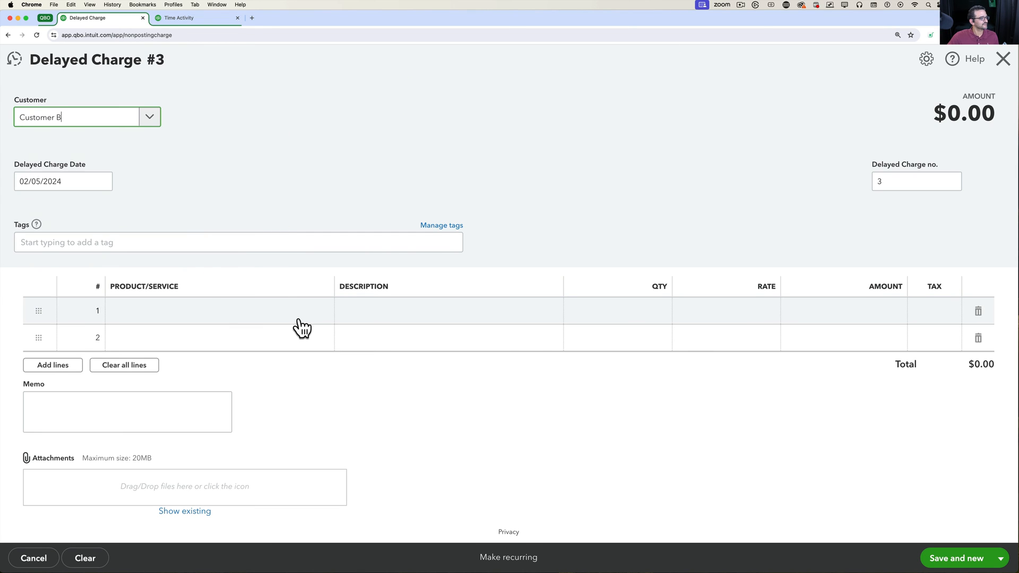
Step: Add a Services line with quantity 0.75 and rate 75 to the third delayed charge, and save and close it
{"action": "left_click", "coordinate": [321, 313]}
{"action": "left_click", "coordinate": [318, 317]}
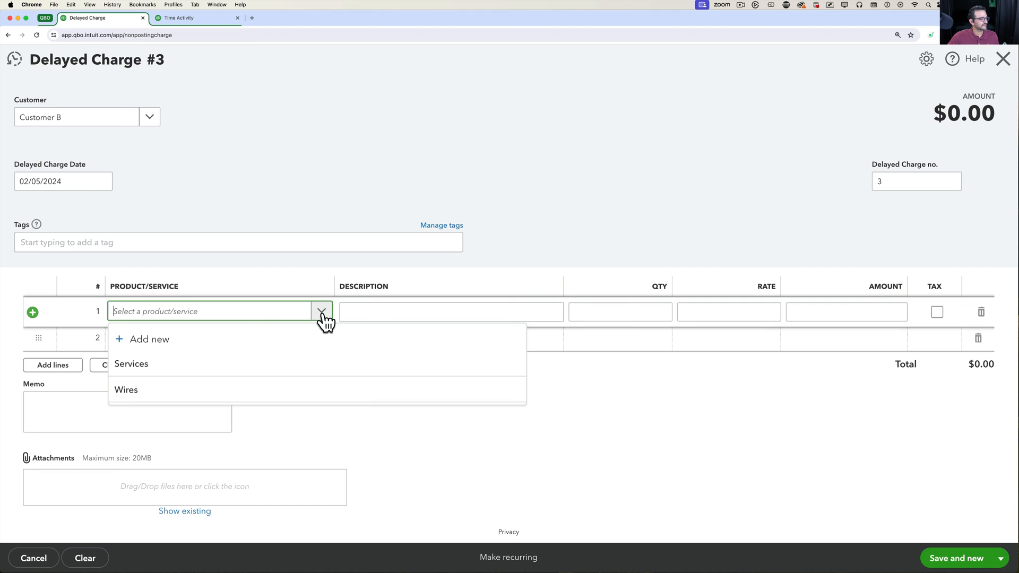
{"action": "left_click", "coordinate": [183, 369]}
{"action": "left_click", "coordinate": [641, 314]}
{"action": "key", "text": "BackSpace"}
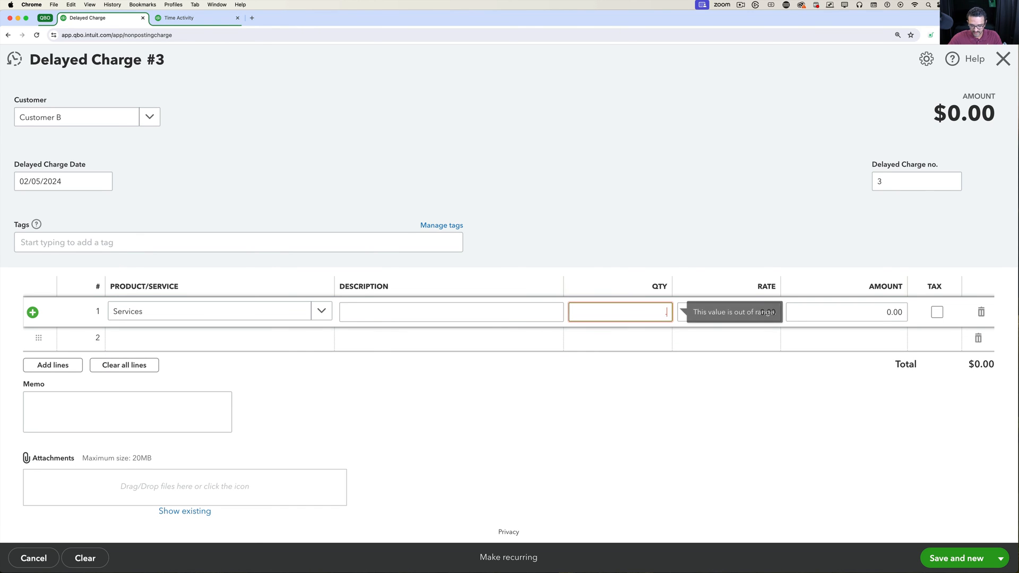
{"action": "type", "text": "0.75"}
{"action": "key", "text": "Tab"}
{"action": "key", "text": "Tab"}
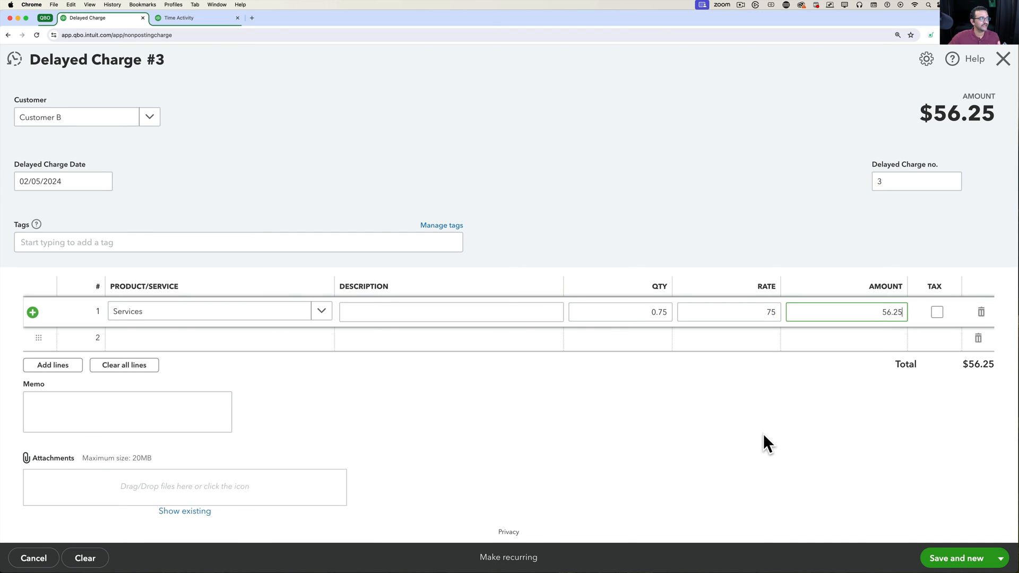
{"action": "left_click", "coordinate": [1001, 558]}
{"action": "left_click", "coordinate": [950, 539]}
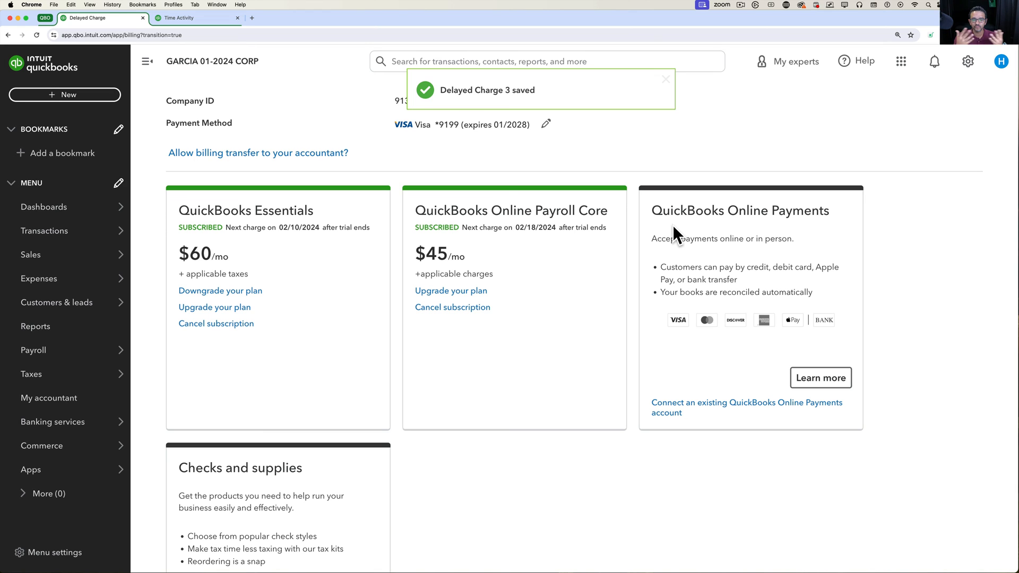
Step: Start a delayed credit for Customer B dated 02/06/2024
{"action": "left_click", "coordinate": [63, 94]}
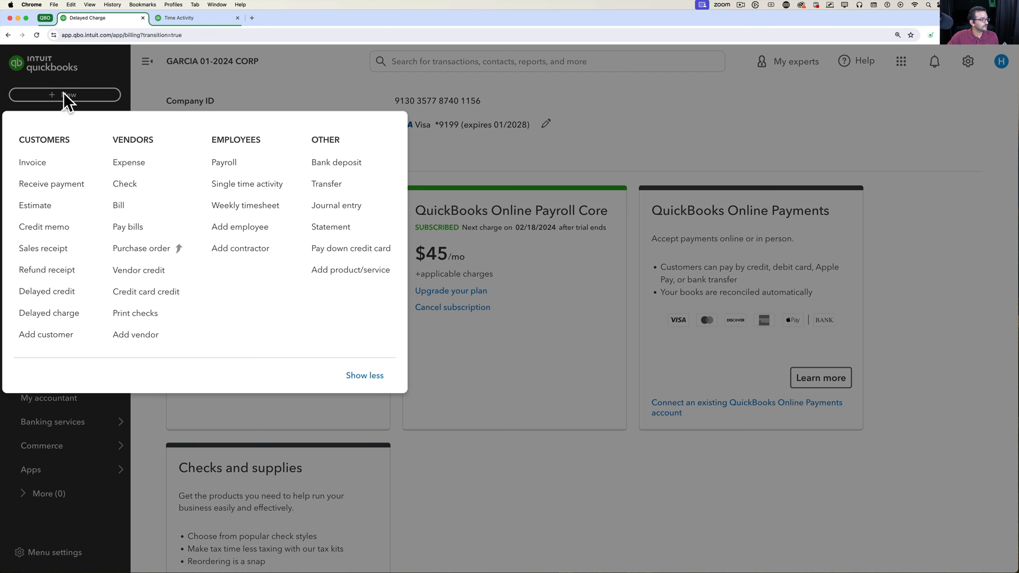
{"action": "left_click", "coordinate": [71, 291]}
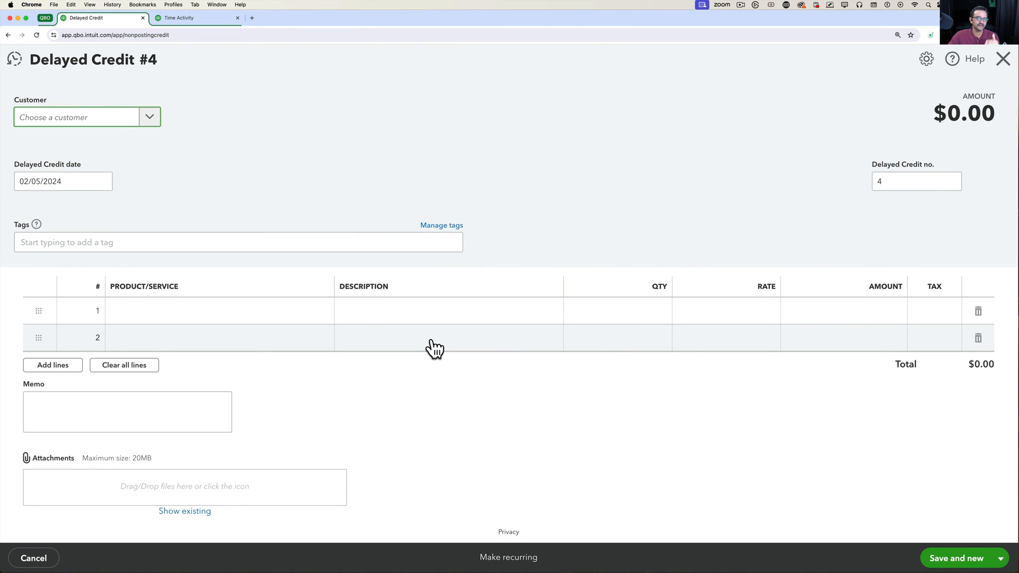
{"action": "left_click", "coordinate": [149, 121]}
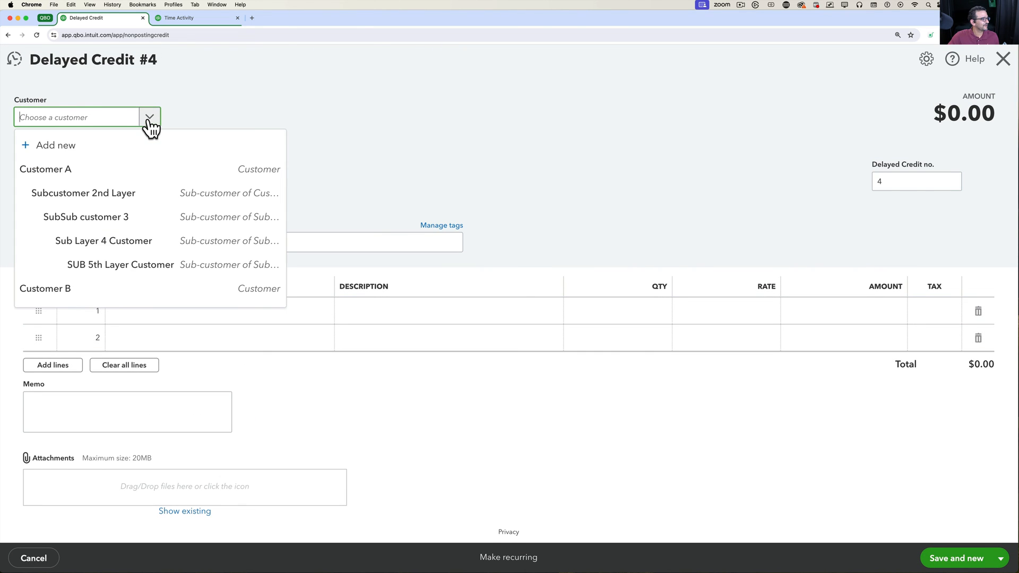
{"action": "left_click", "coordinate": [53, 288]}
{"action": "left_click", "coordinate": [103, 181]}
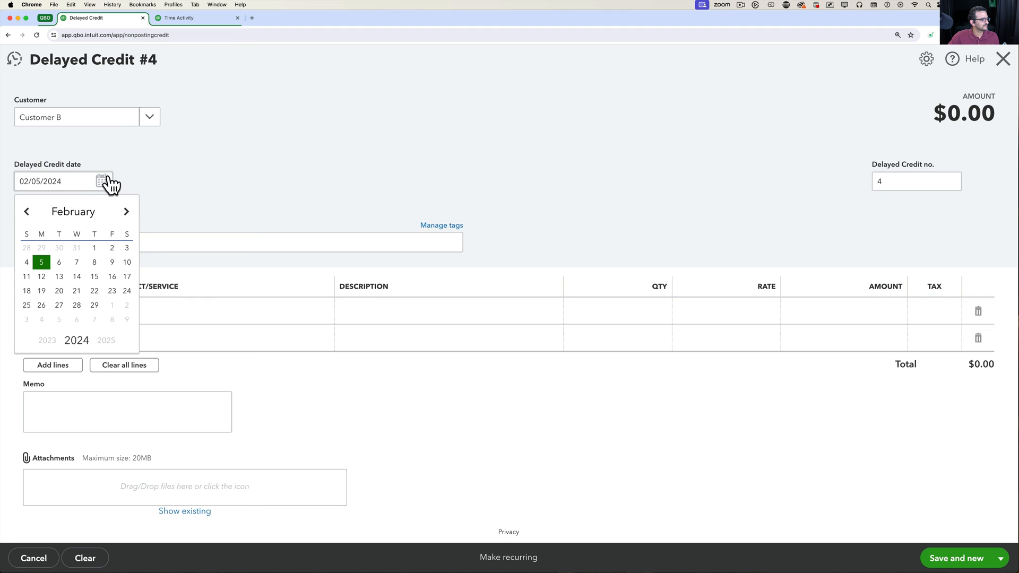
{"action": "left_click", "coordinate": [74, 262]}
Step: Describe the delayed credit's first line as "Recognizing we overcharged 1 hour" with quantity 1 and rate 75
{"action": "left_click", "coordinate": [375, 307]}
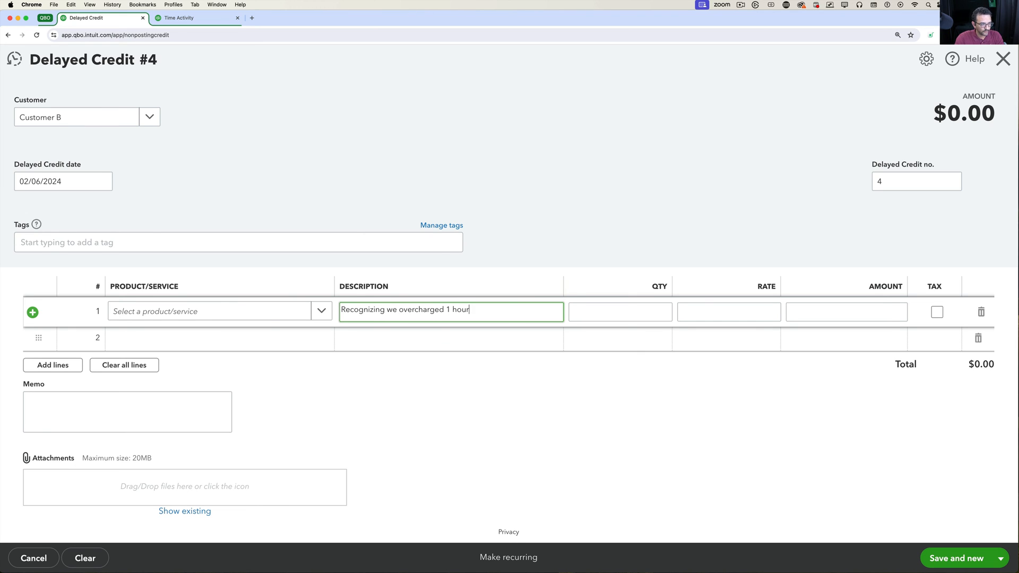
{"action": "left_click", "coordinate": [607, 308]}
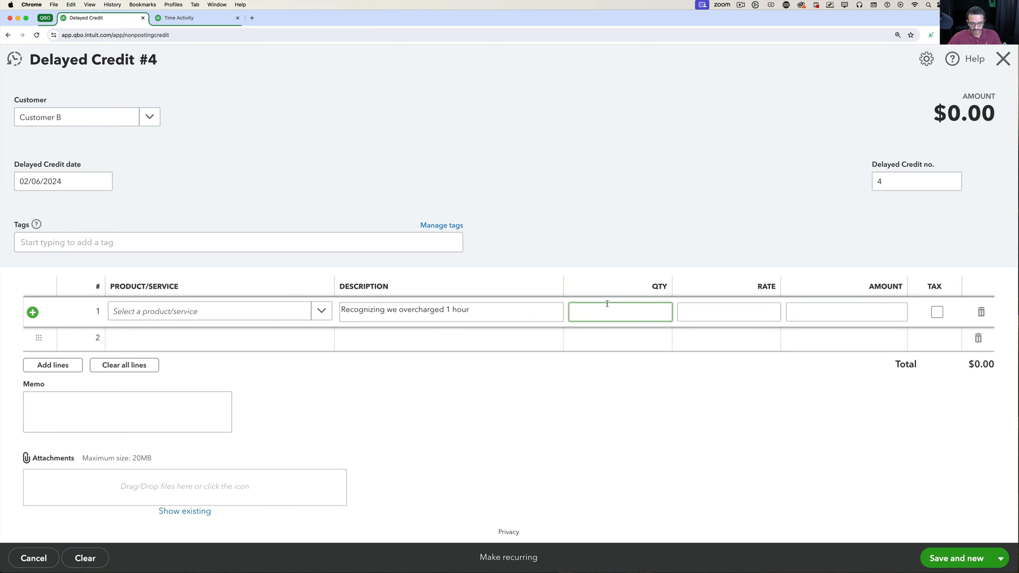
{"action": "type", "text": "1"}
{"action": "key", "text": "Tab"}
{"action": "key", "text": "Tab"}
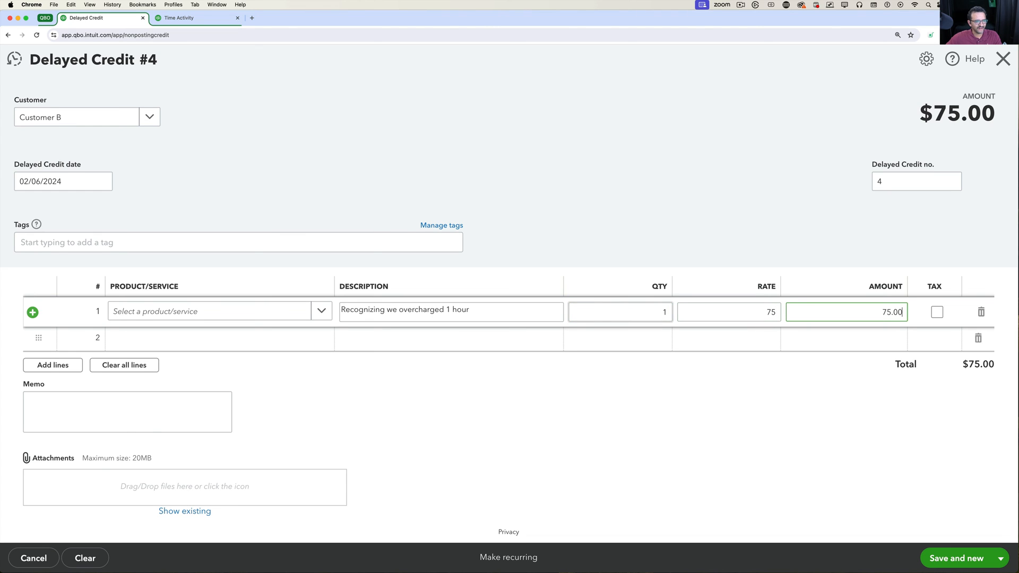
Step: Set the delayed credit's first line to the Services item with a rate of 75
{"action": "left_click", "coordinate": [322, 312]}
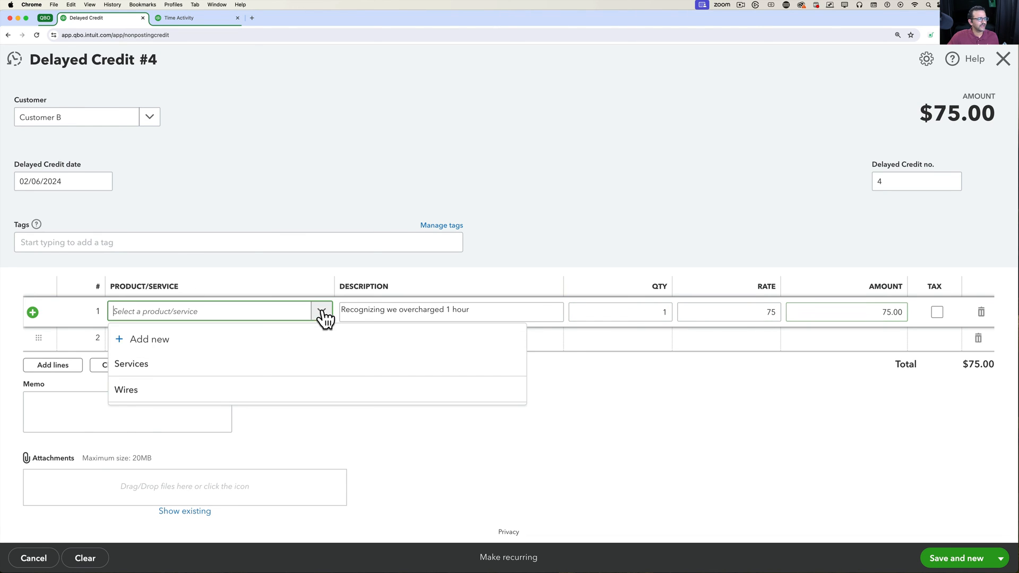
{"action": "left_click", "coordinate": [200, 364]}
{"action": "left_click", "coordinate": [708, 310]}
{"action": "type", "text": "7"}
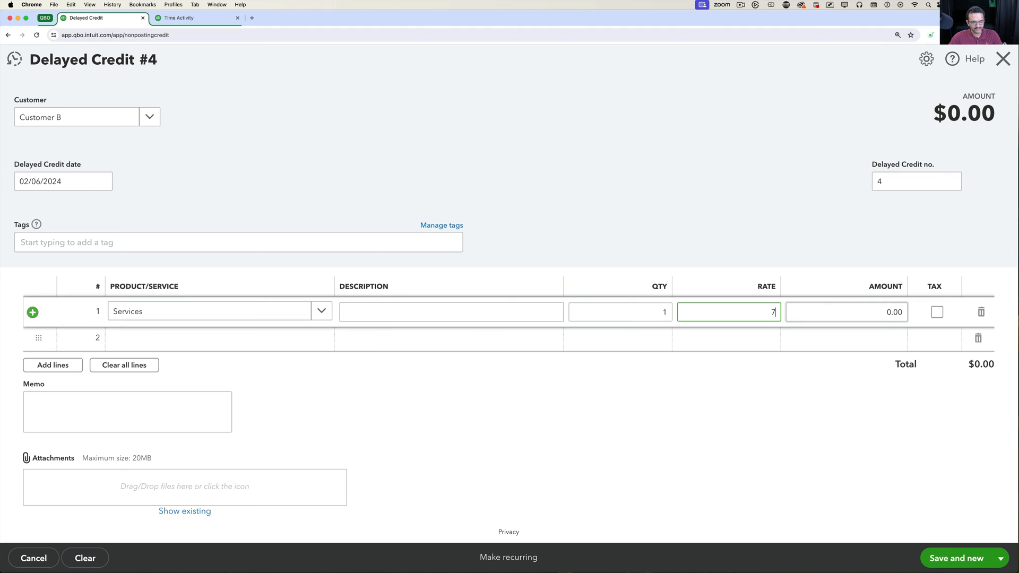
{"action": "type", "text": "5"}
Step: Describe the Services line as "Recognized for 1 hour overcharge", and save and close the delayed credit
{"action": "left_click", "coordinate": [392, 315]}
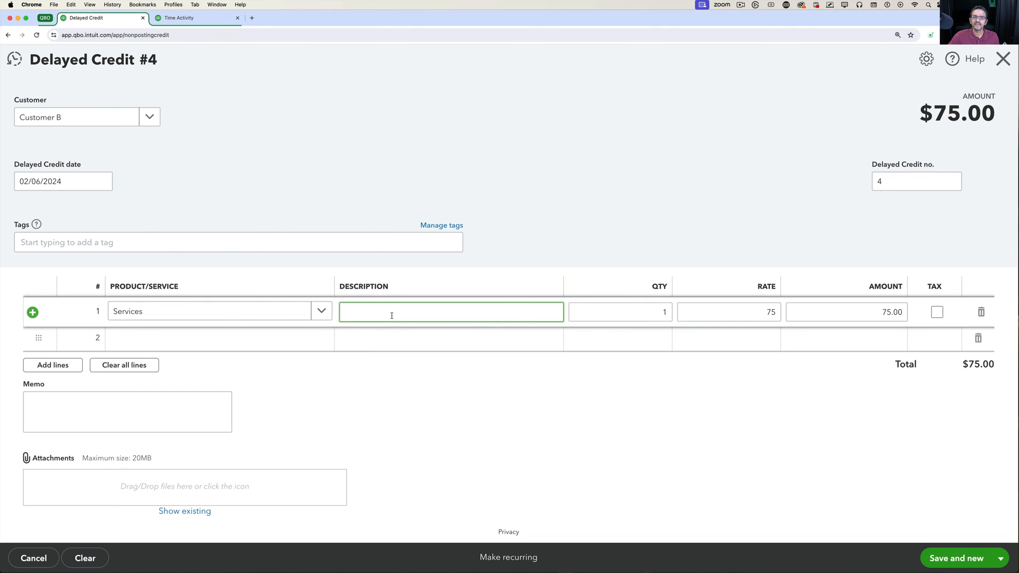
{"action": "type", "text": "Recognized for 1 hour overcharge"}
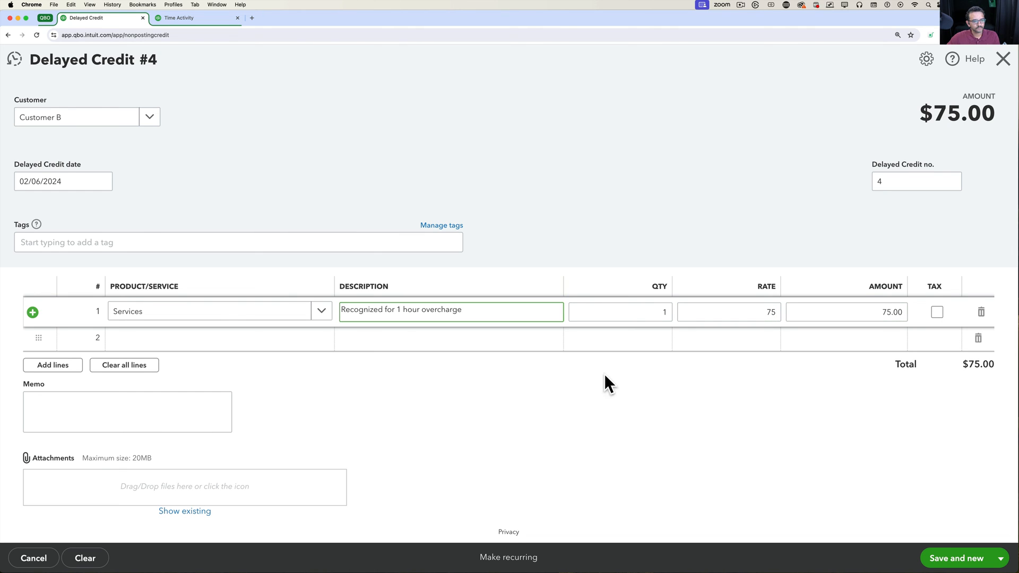
{"action": "left_click", "coordinate": [1001, 558]}
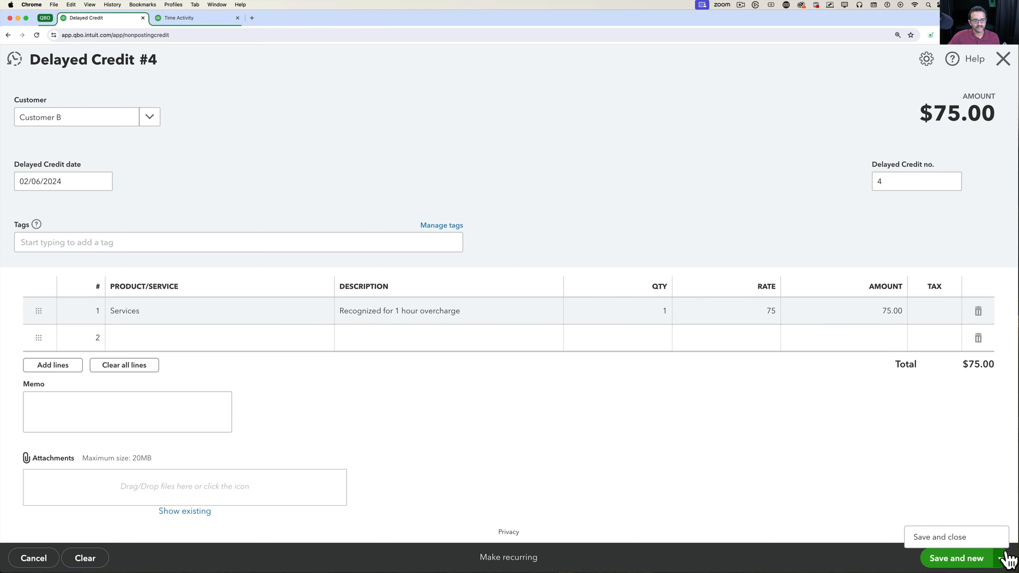
{"action": "left_click", "coordinate": [950, 537]}
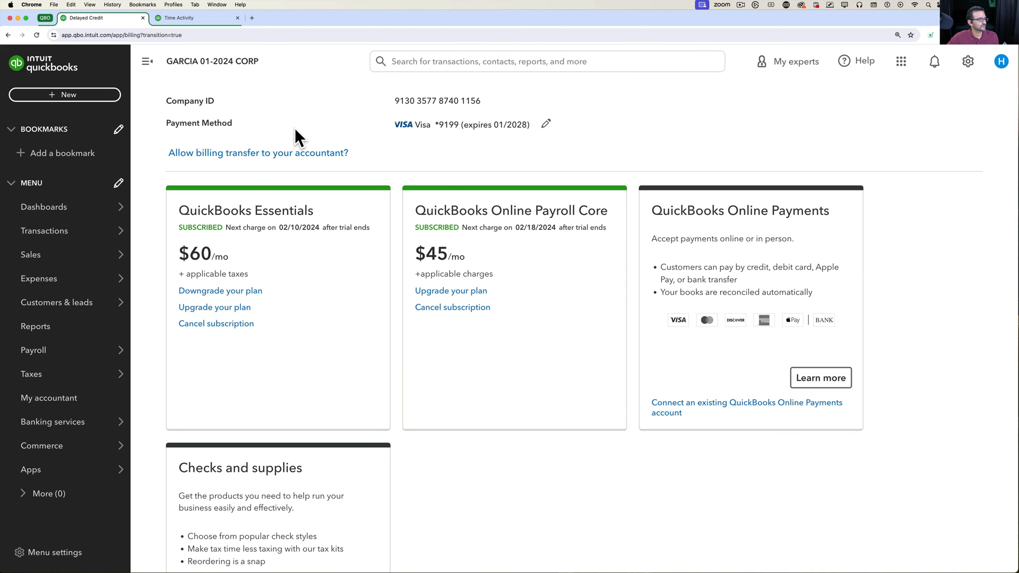
Step: Start a new invoice for Customer B
{"action": "left_click", "coordinate": [63, 94]}
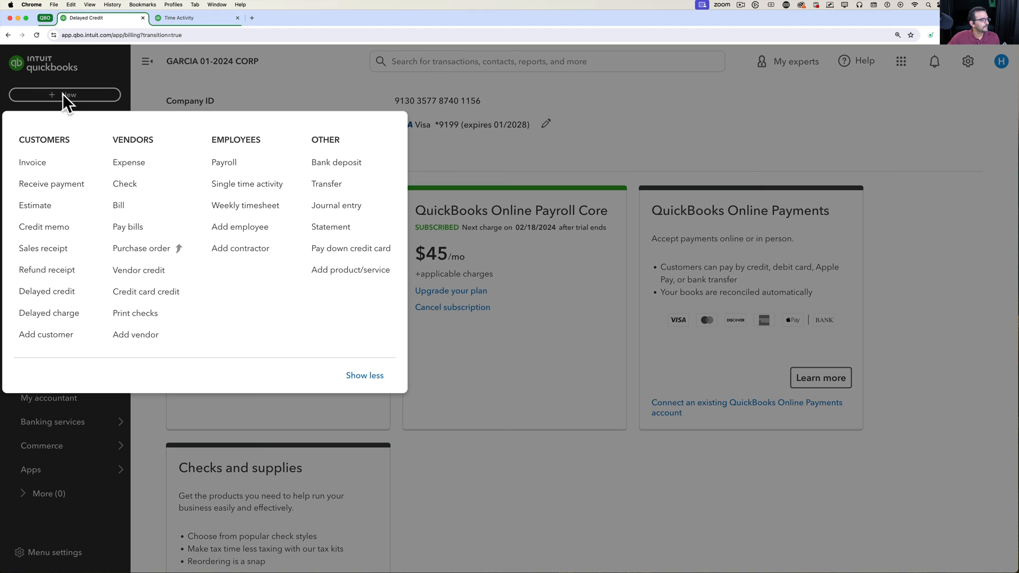
{"action": "left_click", "coordinate": [36, 163]}
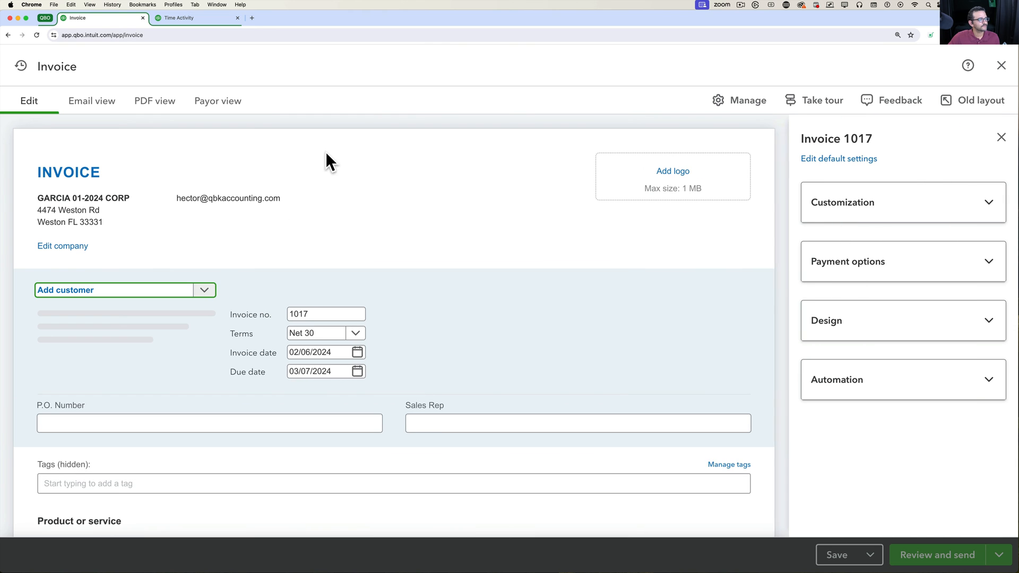
{"action": "left_click", "coordinate": [205, 291]}
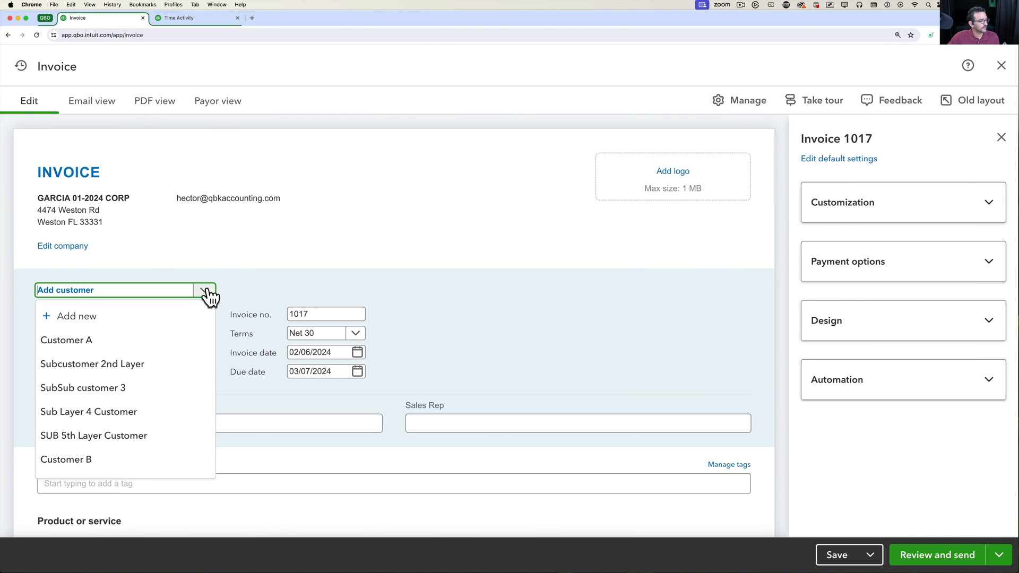
{"action": "left_click", "coordinate": [97, 458]}
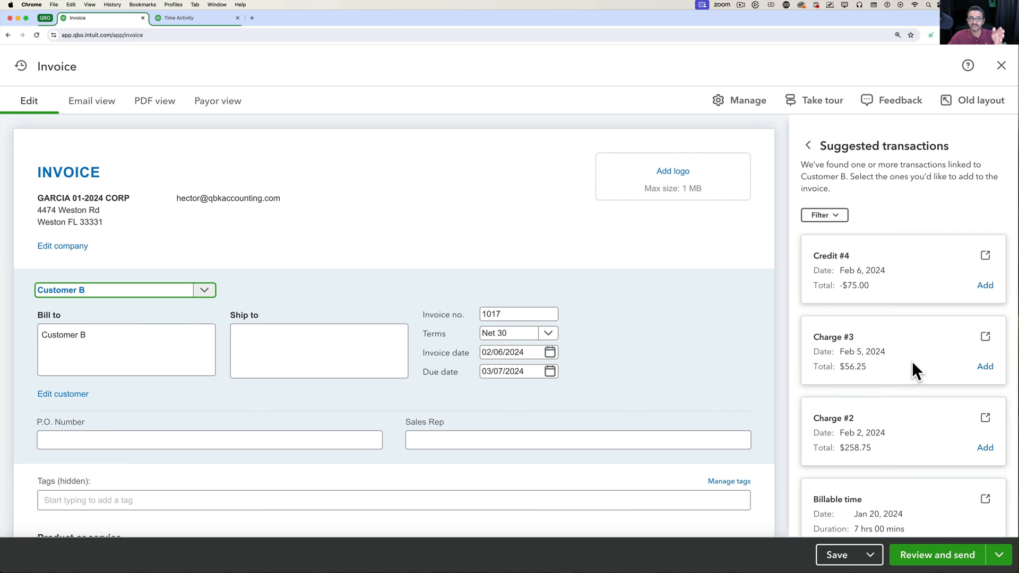
Step: Review Customer B's suggested transactions and filter them to show only delayed charges
{"action": "scroll", "coordinate": [912, 354], "scroll_direction": "down", "scroll_amount": 3}
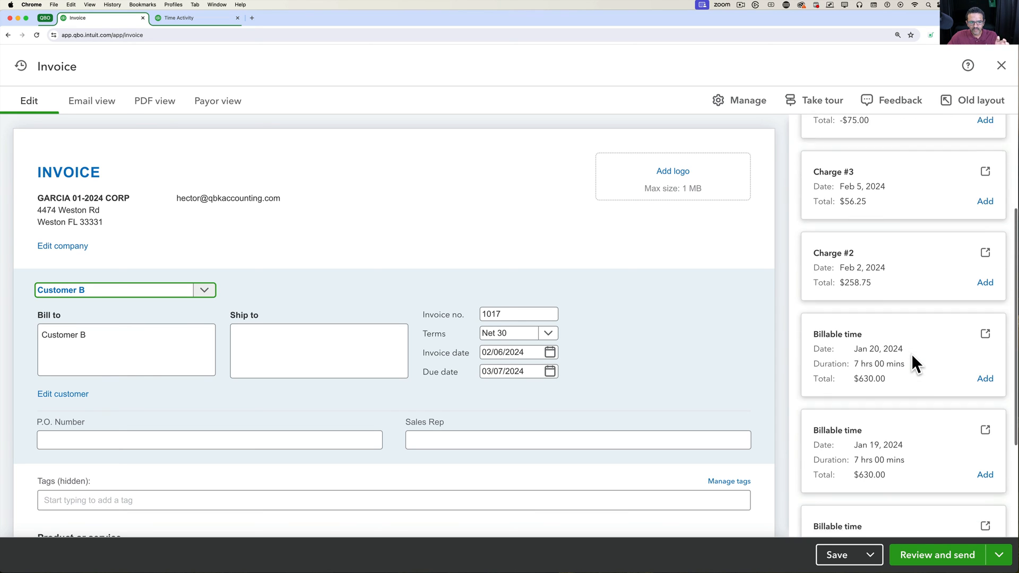
{"action": "scroll", "coordinate": [912, 353], "scroll_direction": "up", "scroll_amount": 2}
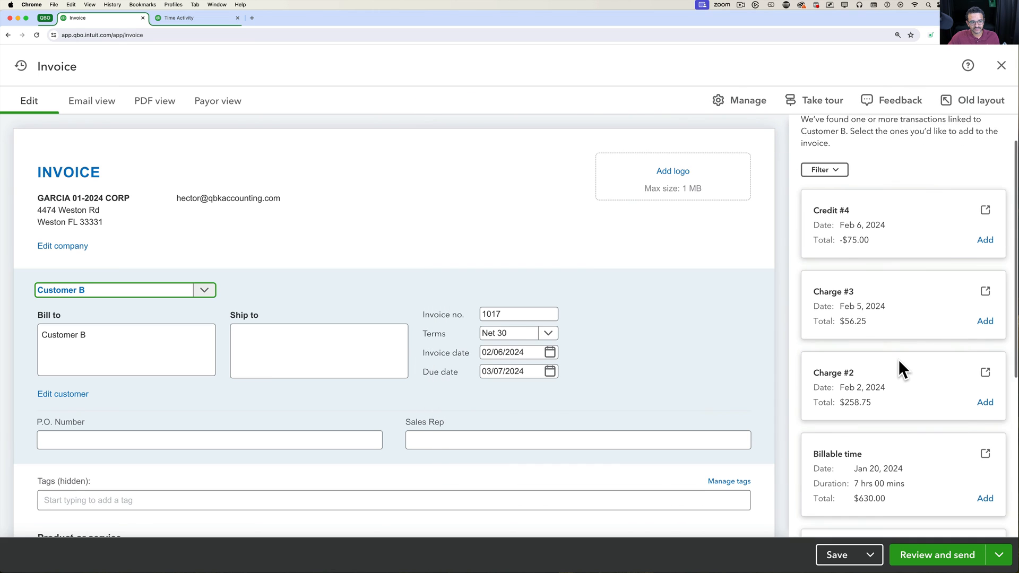
{"action": "scroll", "coordinate": [898, 359], "scroll_direction": "down", "scroll_amount": 3}
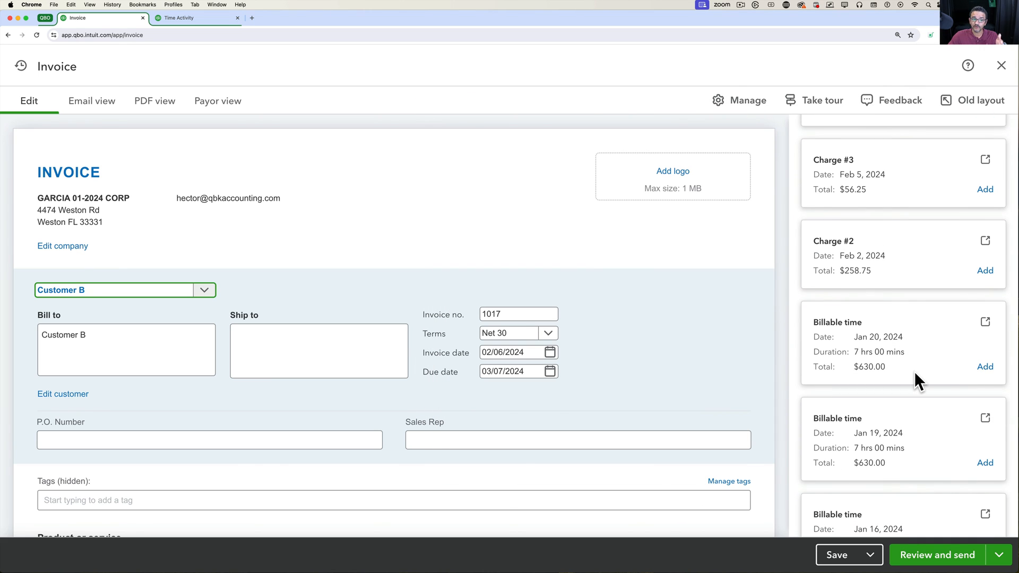
{"action": "scroll", "coordinate": [915, 371], "scroll_direction": "down", "scroll_amount": 5}
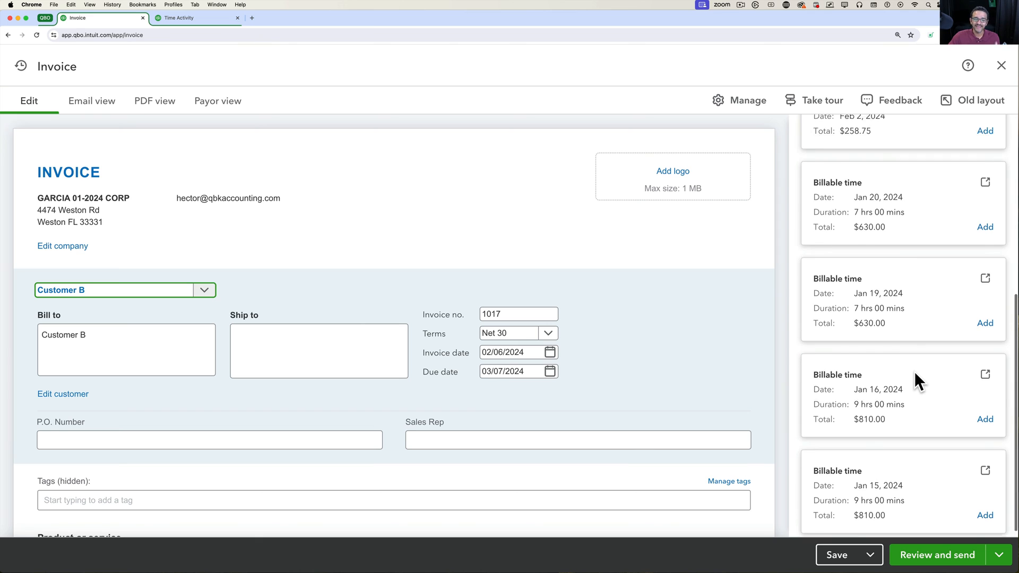
{"action": "scroll", "coordinate": [914, 371], "scroll_direction": "up", "scroll_amount": 8}
{"action": "left_click", "coordinate": [833, 202]}
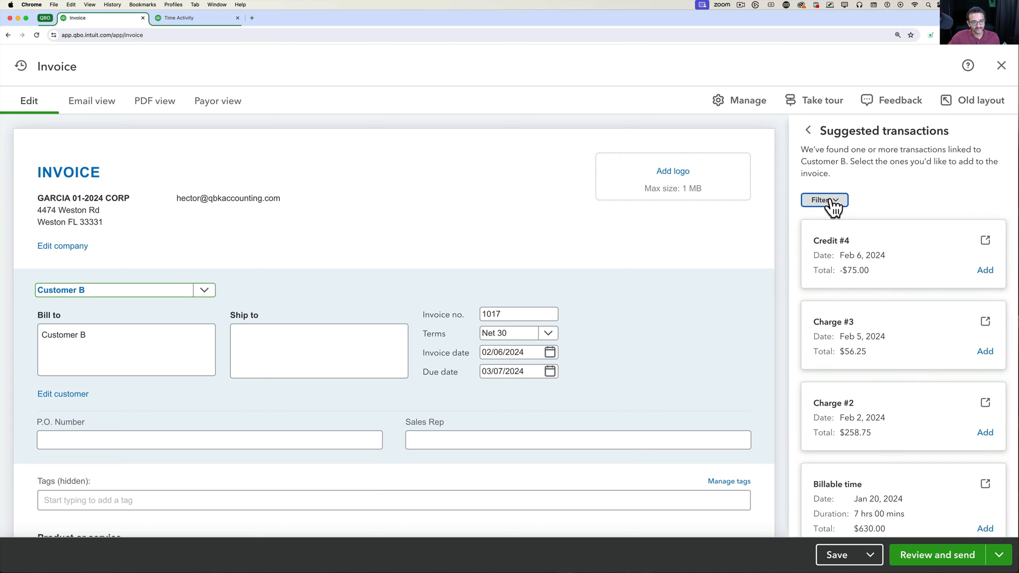
{"action": "left_click", "coordinate": [939, 286]}
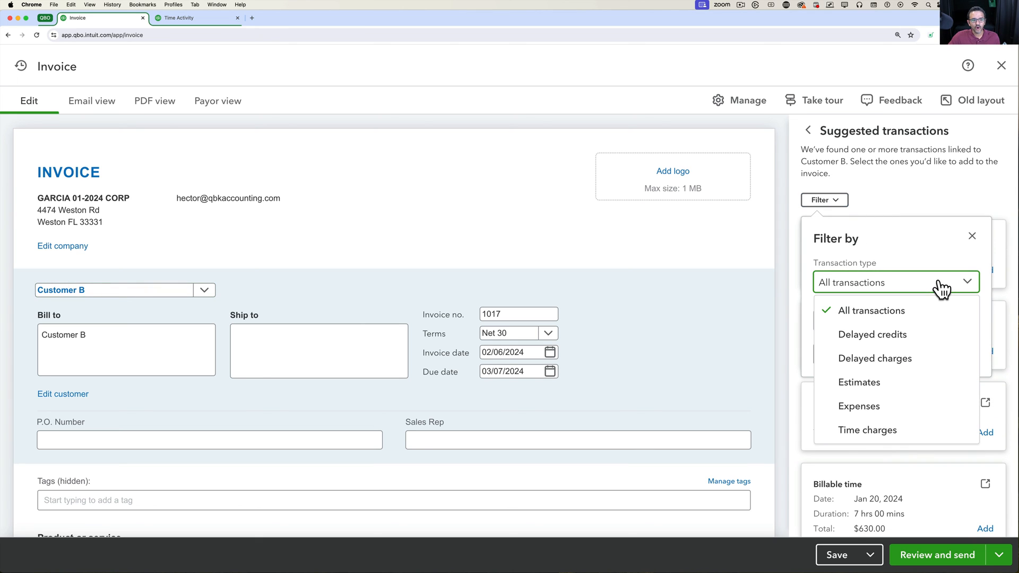
{"action": "left_click", "coordinate": [909, 356]}
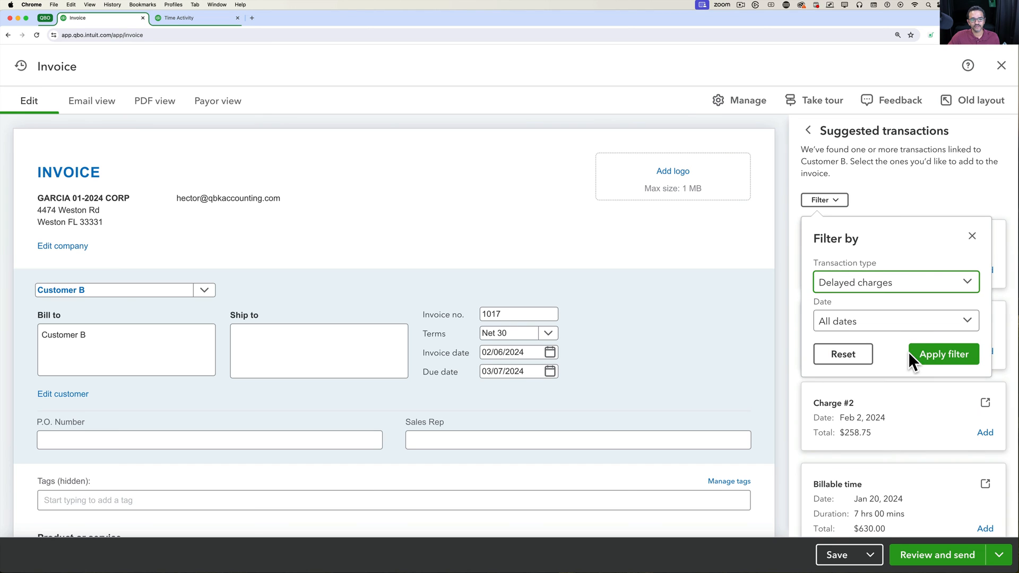
{"action": "left_click", "coordinate": [942, 355]}
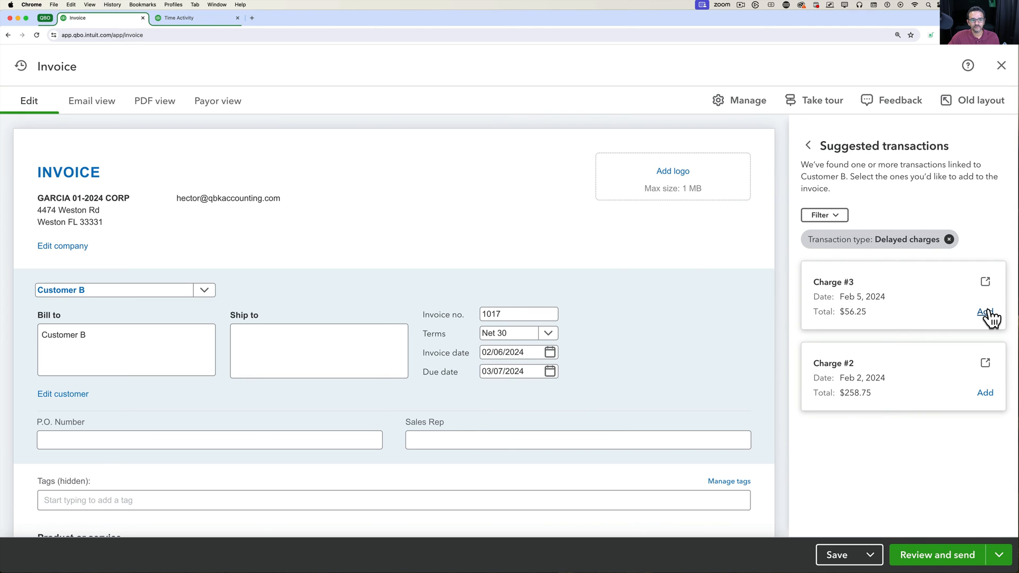
Step: Add delayed charges #3 and #2 to the Customer B invoice
{"action": "left_click", "coordinate": [985, 313]}
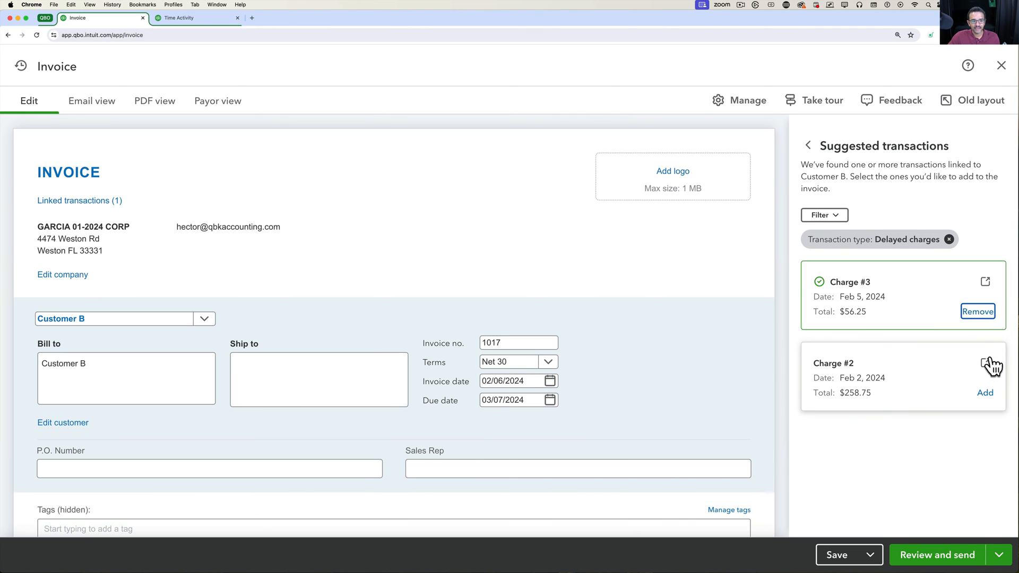
{"action": "left_click", "coordinate": [985, 393]}
{"action": "scroll", "coordinate": [612, 437], "scroll_direction": "down", "scroll_amount": 4}
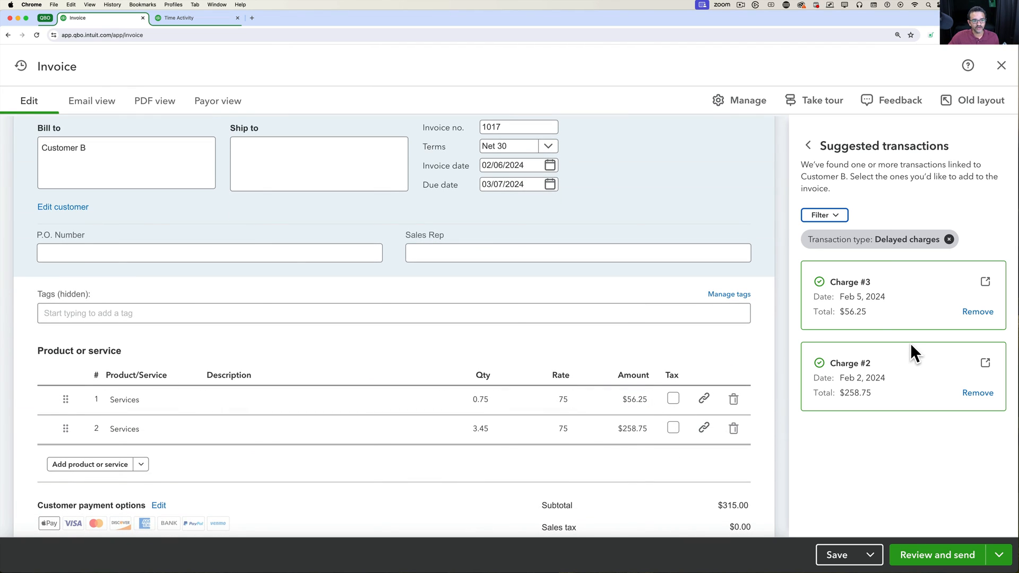
Step: Filter the suggested transactions to delayed credits instead, and add Credit #4 to the invoice
{"action": "left_click", "coordinate": [949, 240]}
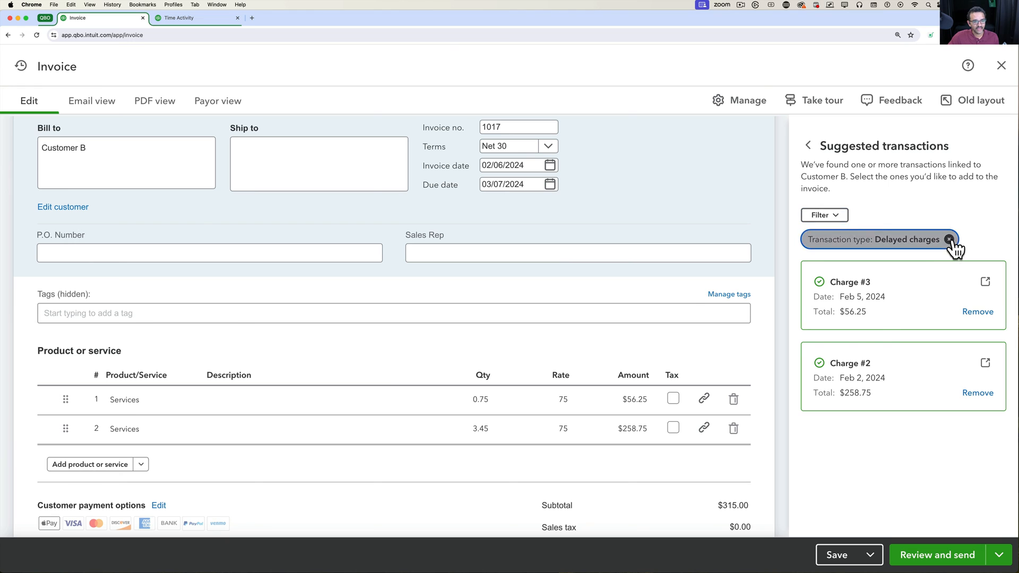
{"action": "left_click", "coordinate": [830, 219]}
{"action": "left_click", "coordinate": [866, 305]}
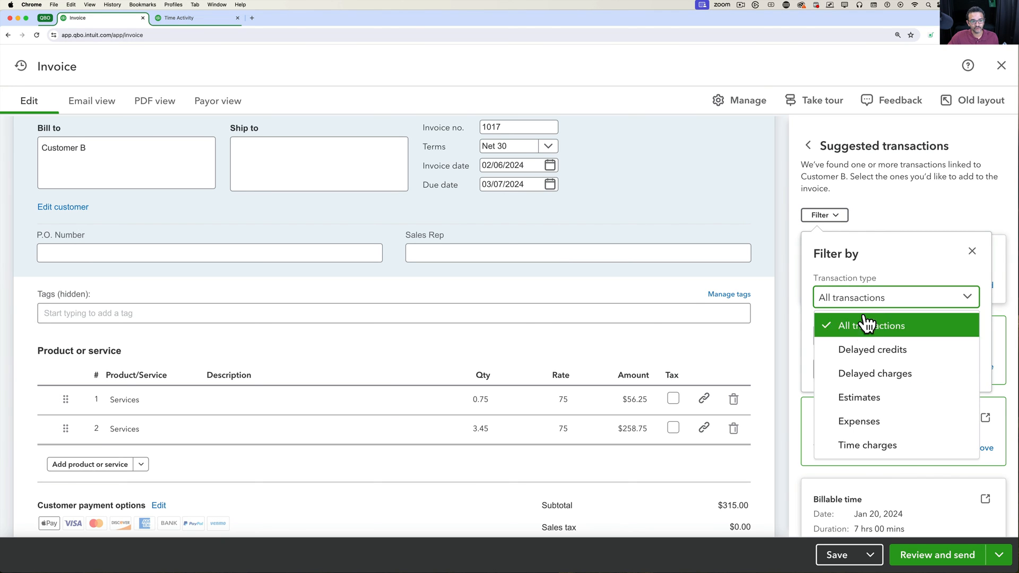
{"action": "left_click", "coordinate": [881, 351]}
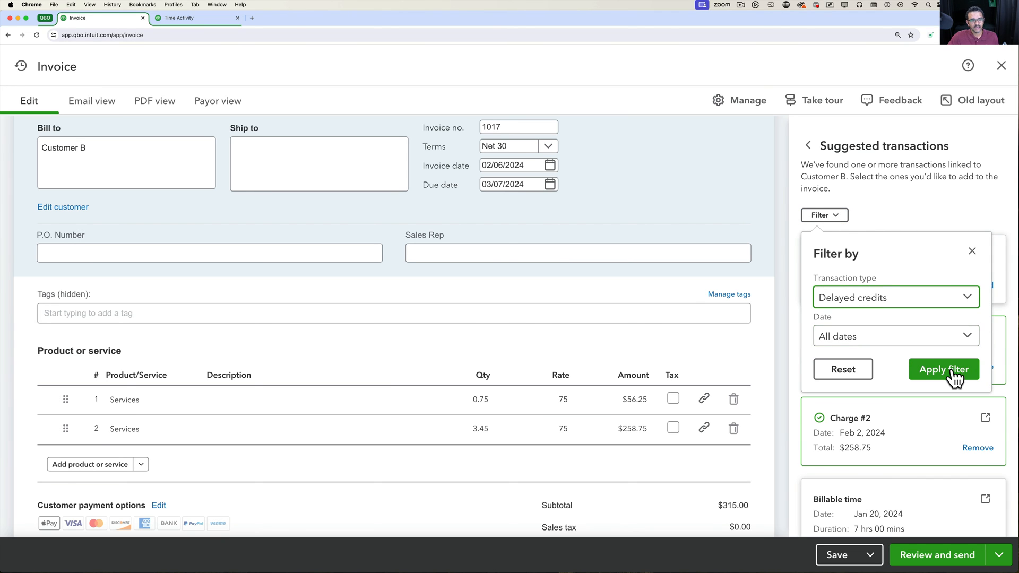
{"action": "left_click", "coordinate": [950, 370]}
{"action": "left_click", "coordinate": [985, 313]}
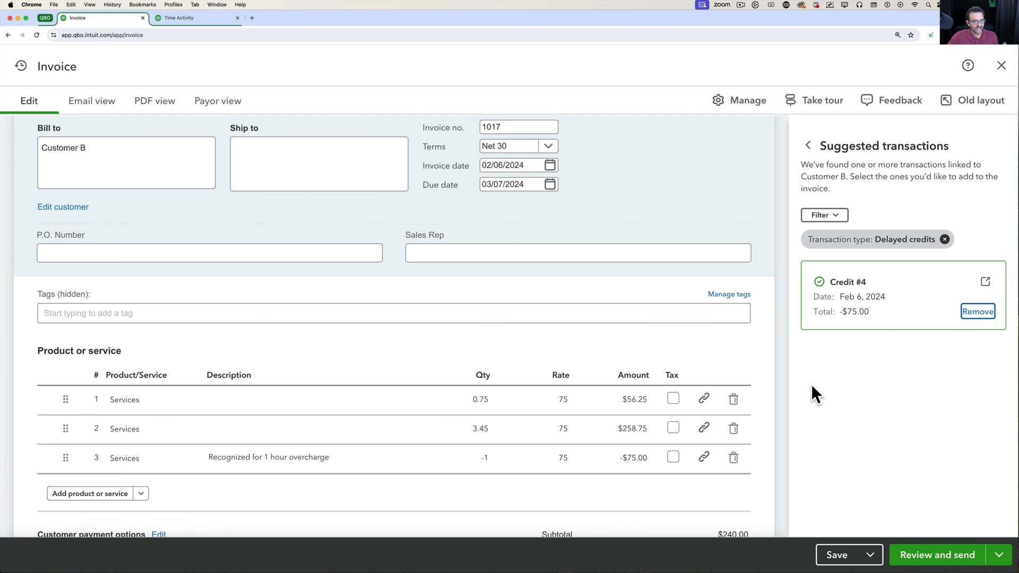
{"action": "scroll", "coordinate": [637, 419], "scroll_direction": "down", "scroll_amount": 2}
{"action": "left_click", "coordinate": [550, 406]}
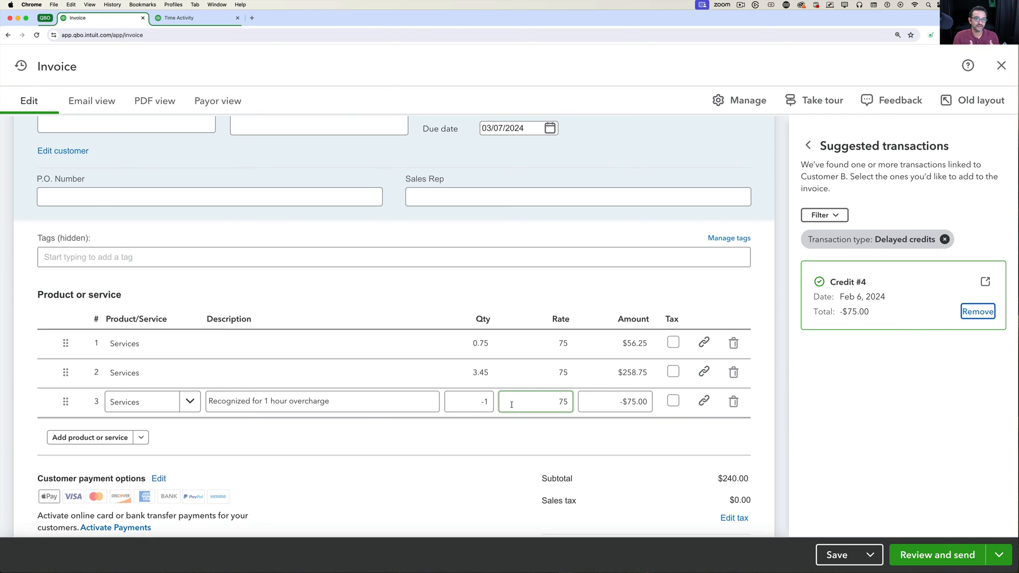
{"action": "left_click", "coordinate": [539, 456]}
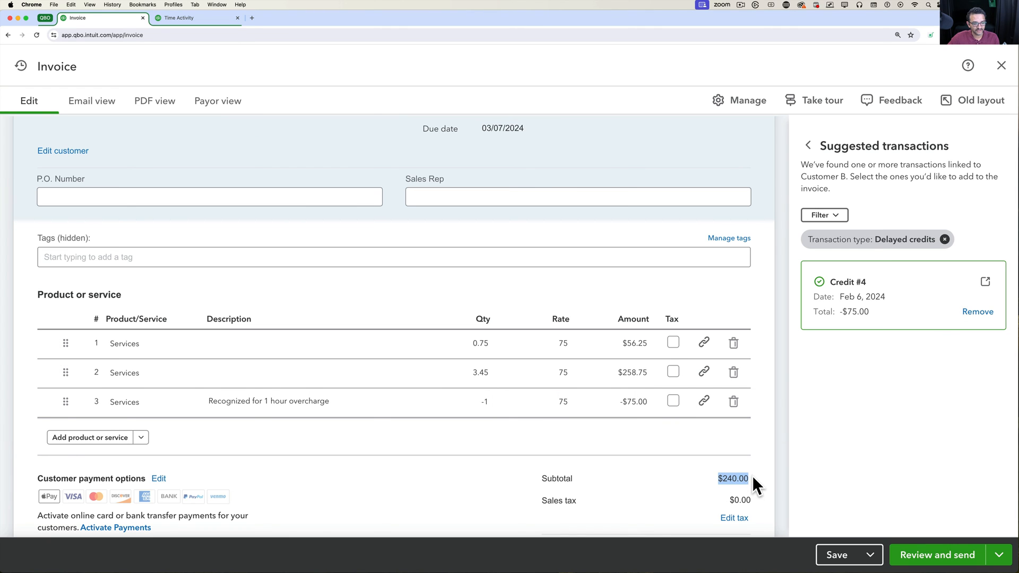
Step: Set the invoice date to 02/29/2024, and save and close the invoice
{"action": "scroll", "coordinate": [715, 470], "scroll_direction": "up", "scroll_amount": 5}
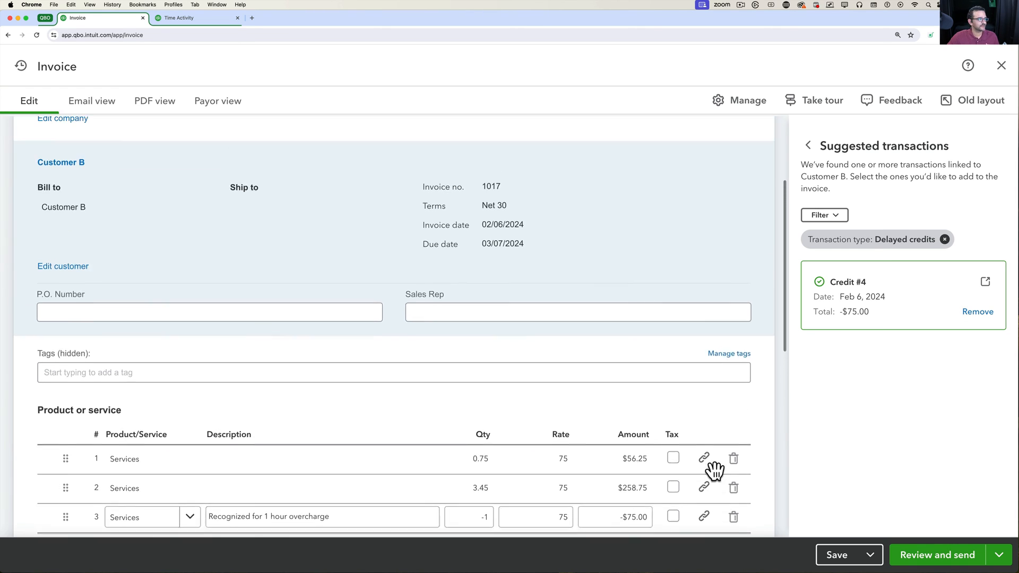
{"action": "left_click", "coordinate": [552, 364]}
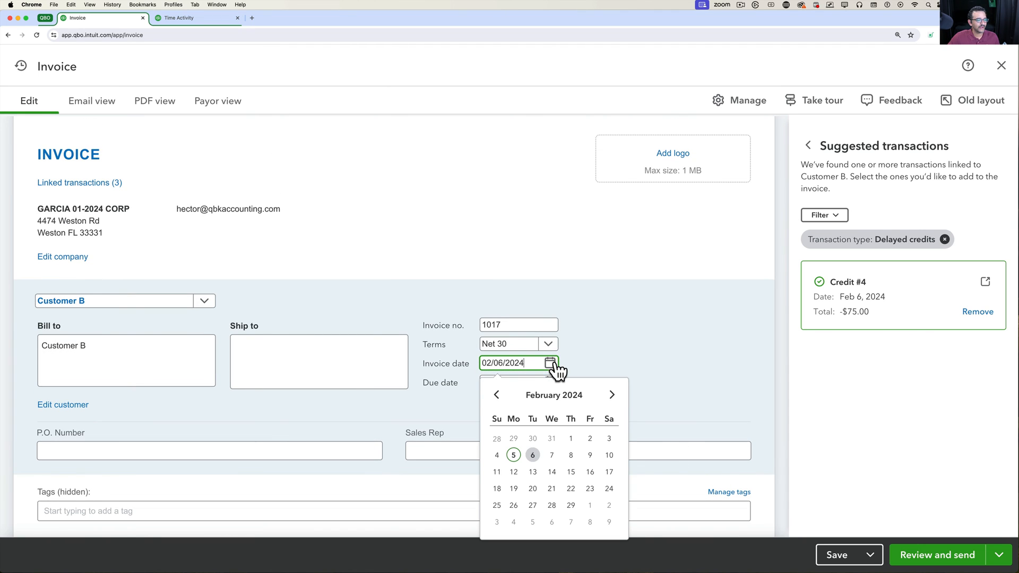
{"action": "left_click", "coordinate": [571, 507]}
{"action": "scroll", "coordinate": [642, 396], "scroll_direction": "down", "scroll_amount": 5}
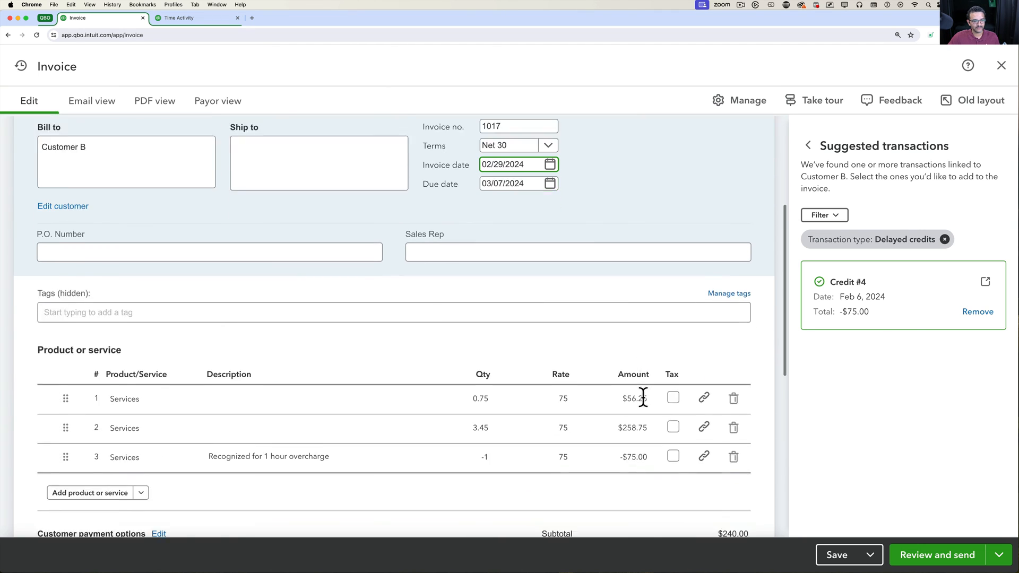
{"action": "left_click", "coordinate": [878, 560]}
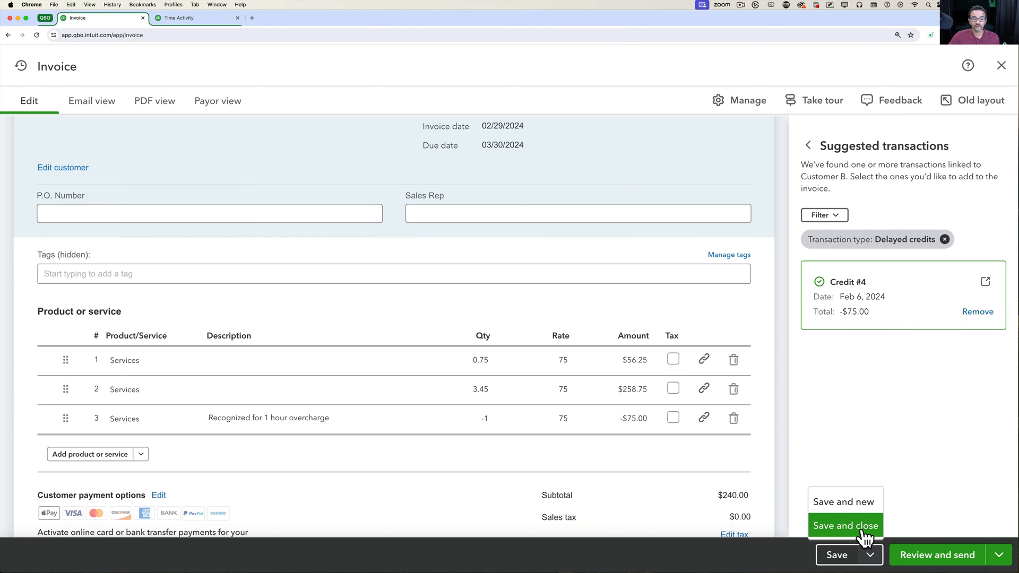
{"action": "left_click", "coordinate": [863, 533]}
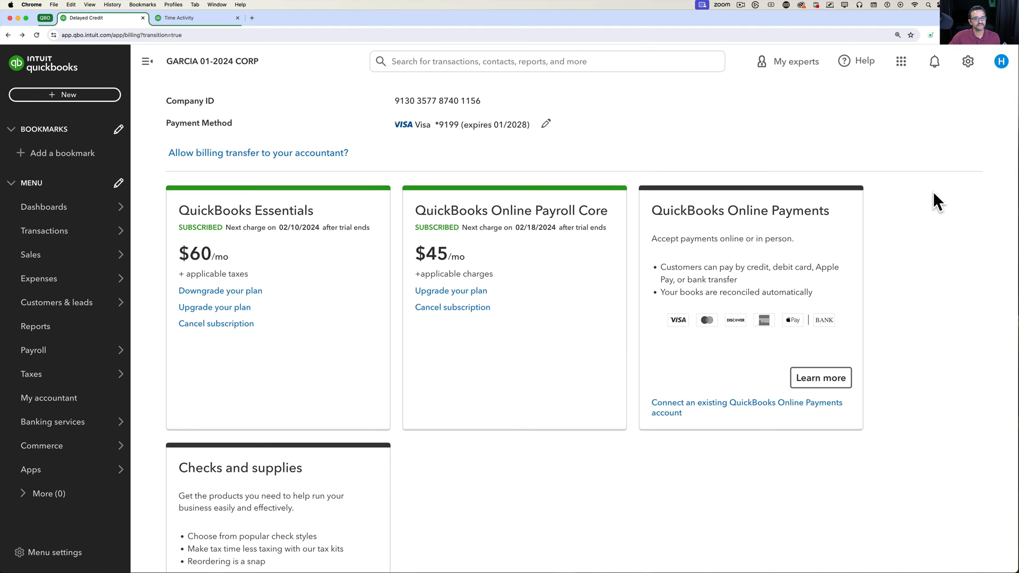
Step: Upgrade the QuickBooks Essentials subscription to the Plus plan at $90 per month, and close the upgrade page
{"action": "left_click", "coordinate": [968, 62]}
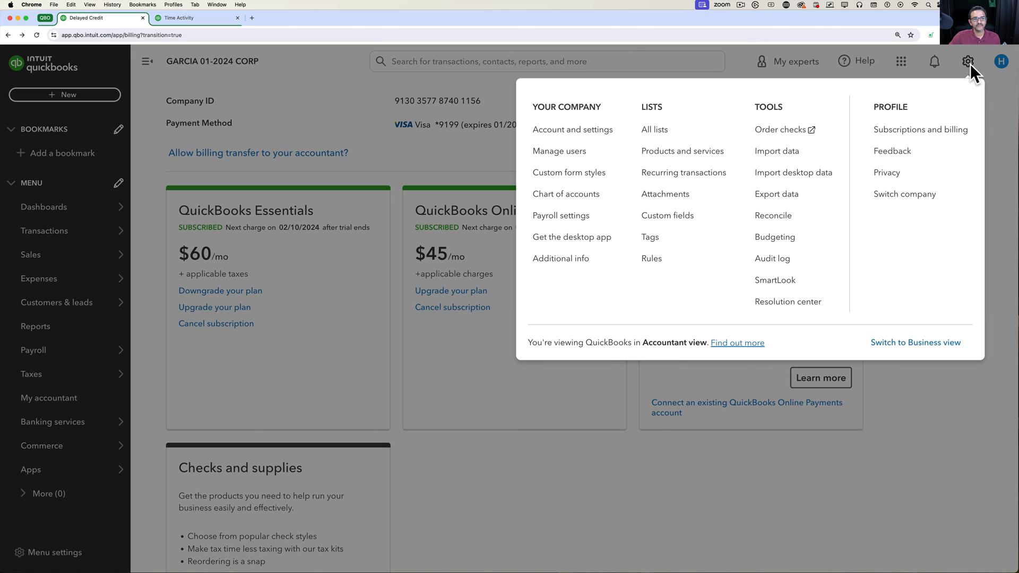
{"action": "left_click", "coordinate": [936, 133]}
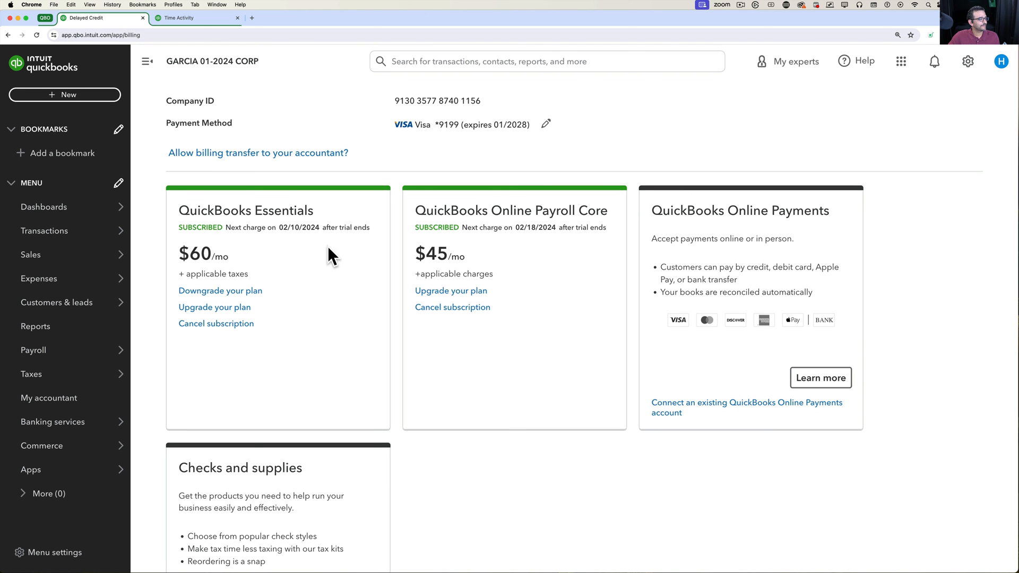
{"action": "left_click", "coordinate": [232, 308]}
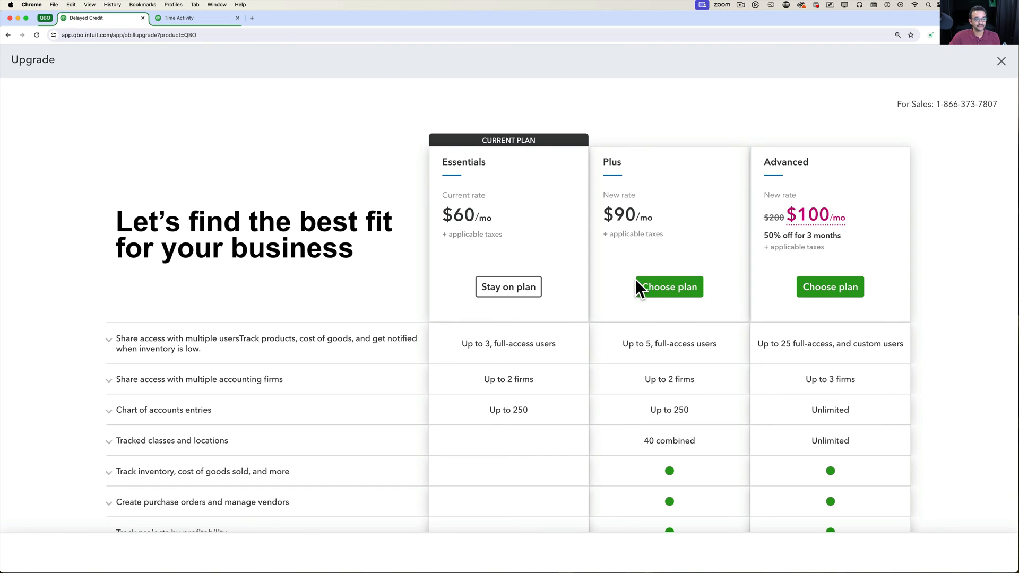
{"action": "left_click", "coordinate": [658, 293]}
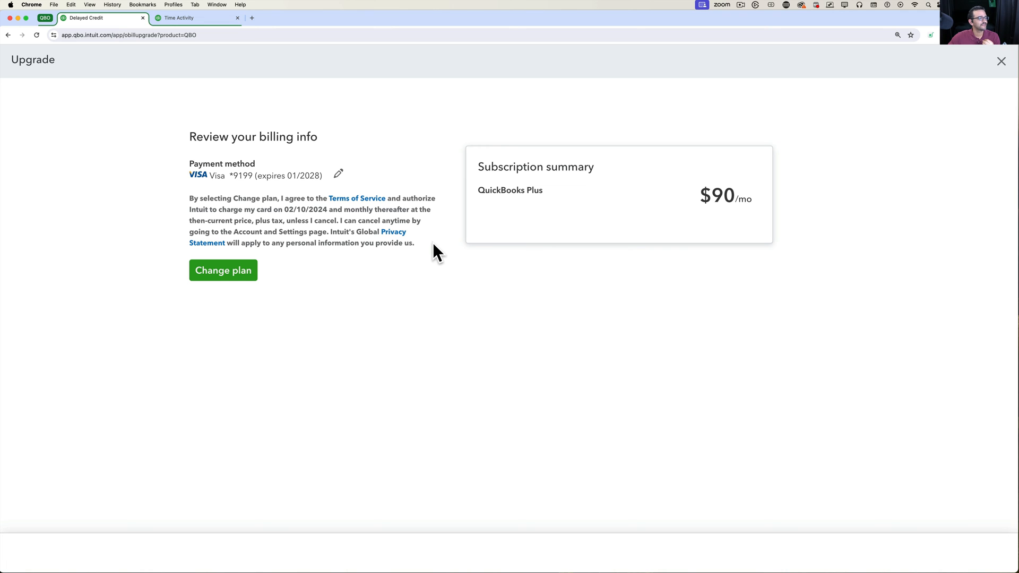
{"action": "left_click", "coordinate": [222, 270]}
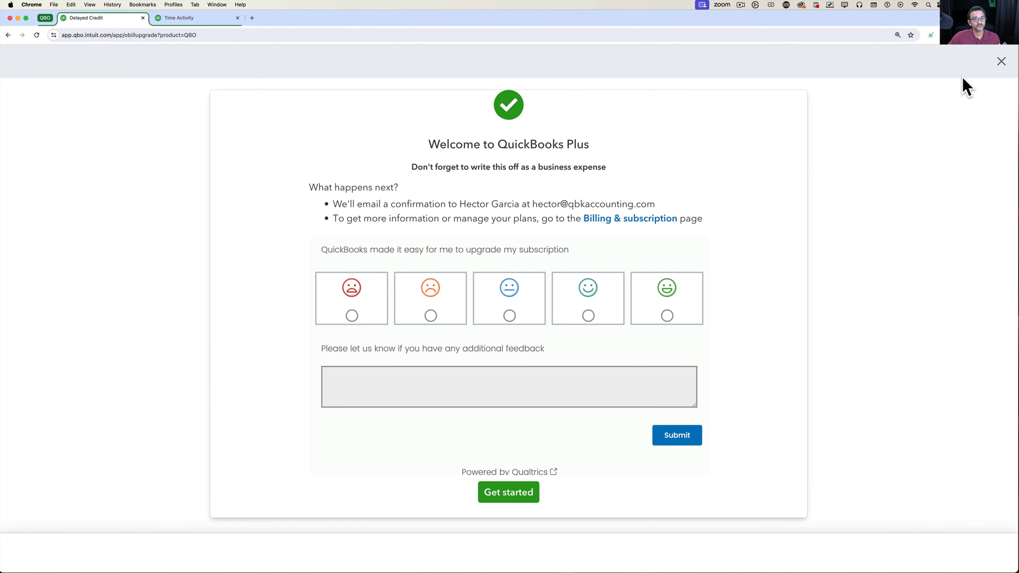
{"action": "left_click", "coordinate": [1001, 62]}
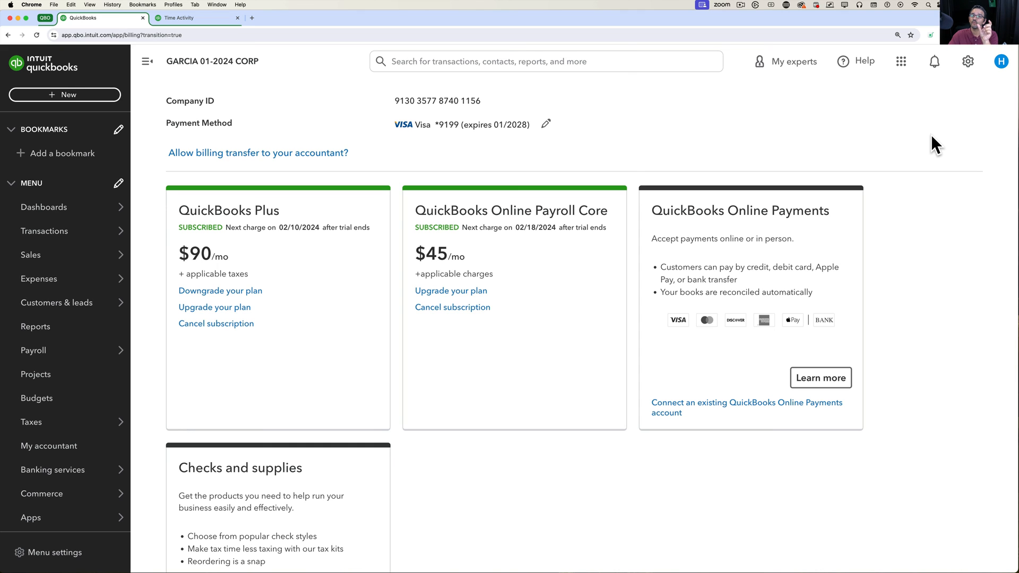
Step: Create a new expense and add FedEx as a new vendor for its payee
{"action": "left_click", "coordinate": [74, 95]}
{"action": "left_click", "coordinate": [134, 164]}
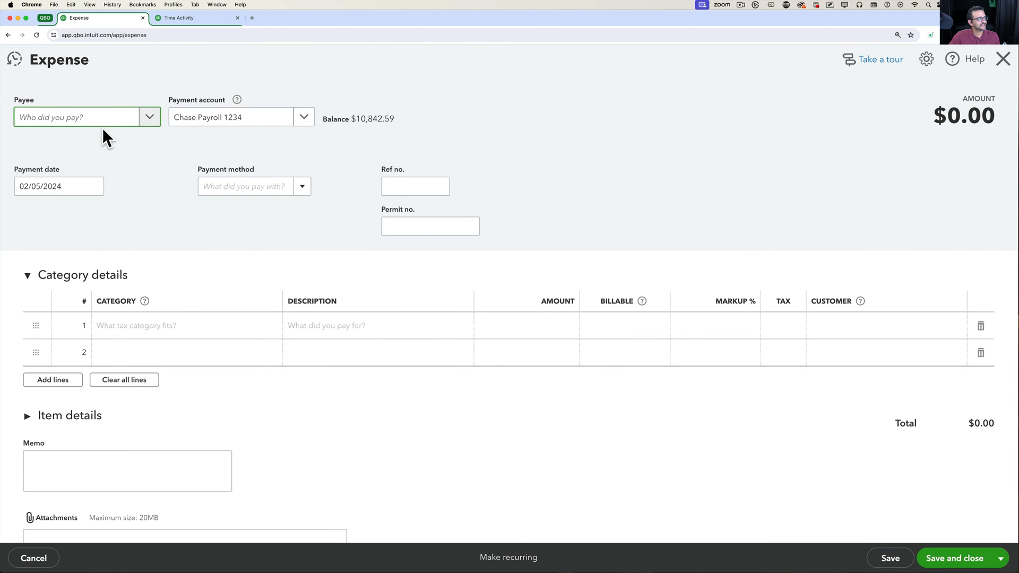
{"action": "left_click", "coordinate": [151, 122]}
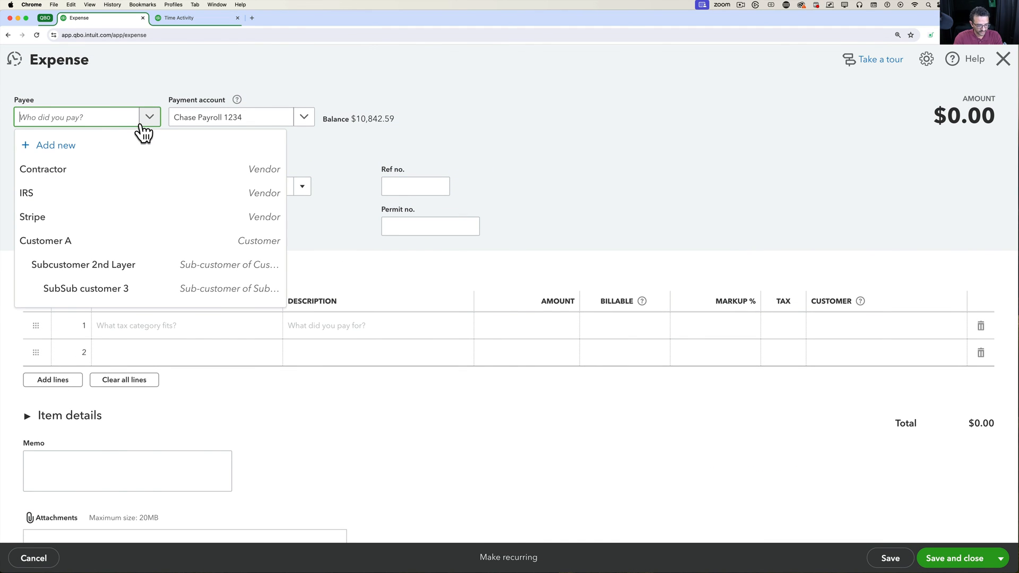
{"action": "type", "text": "FedEx"}
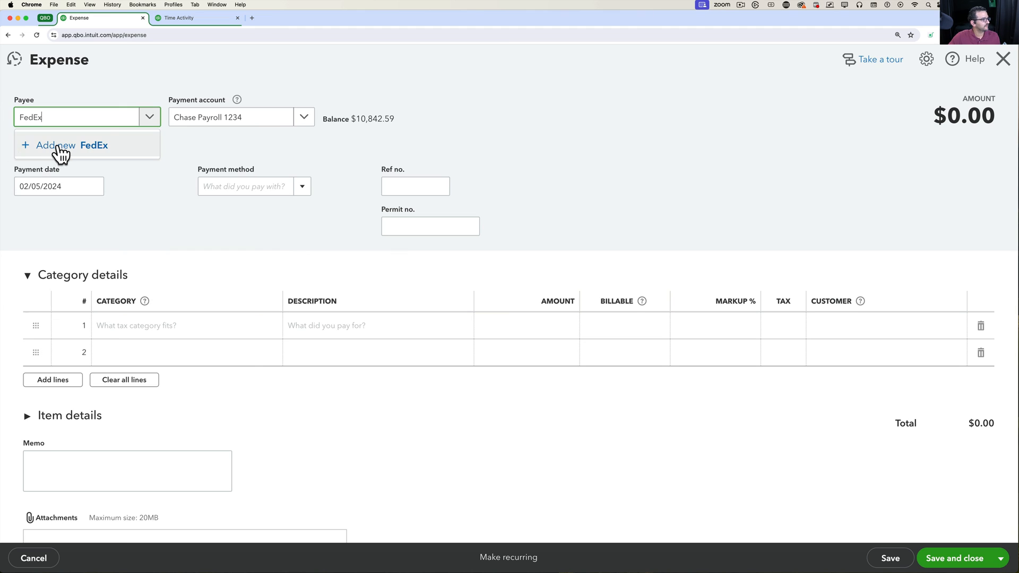
{"action": "left_click", "coordinate": [58, 145]}
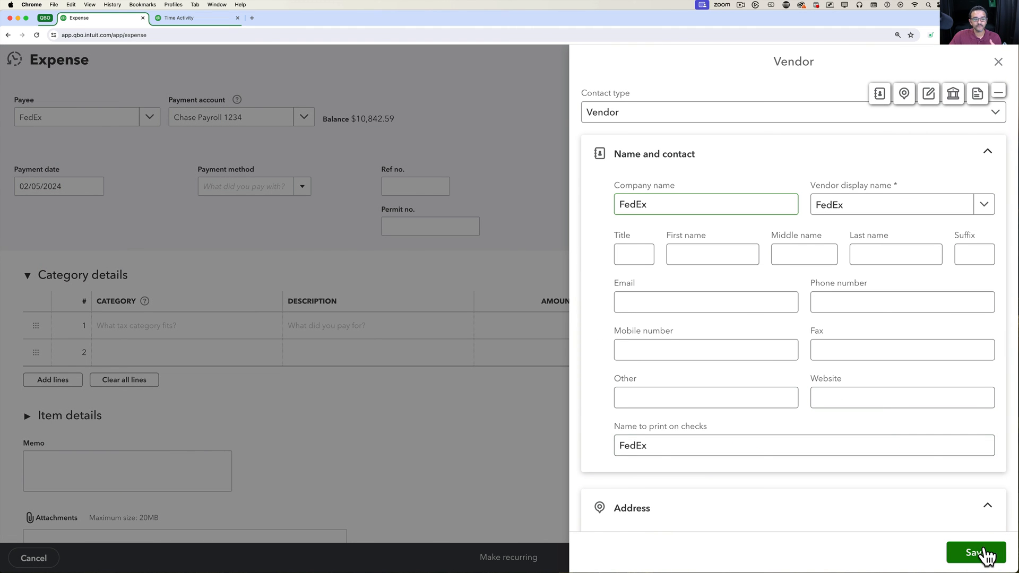
{"action": "left_click", "coordinate": [985, 552]}
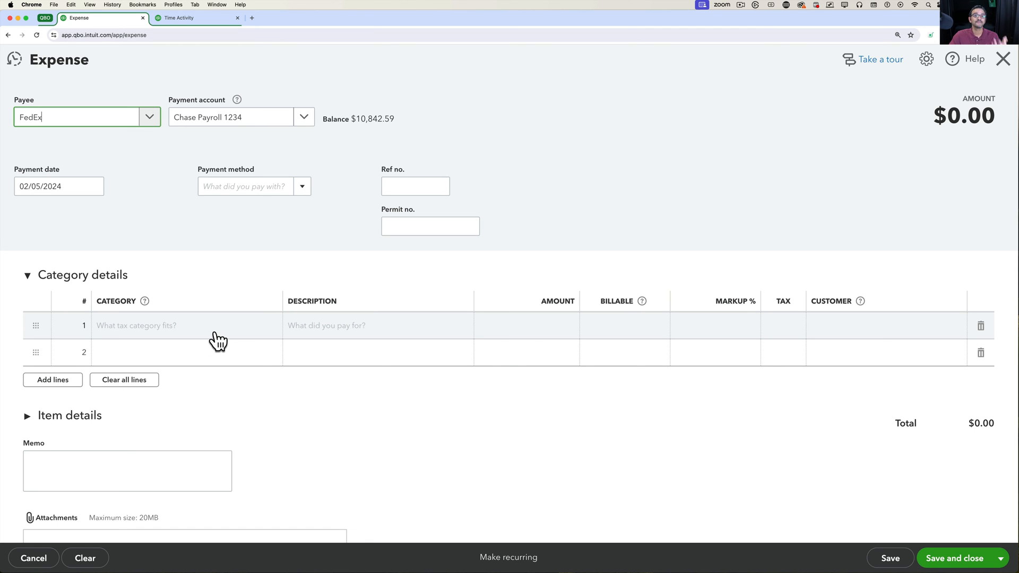
Step: Fill the first category line with 51100 Freight and Shipping Costs, description "Overnight documents as per customer", and amount 27.96
{"action": "left_click", "coordinate": [198, 333]}
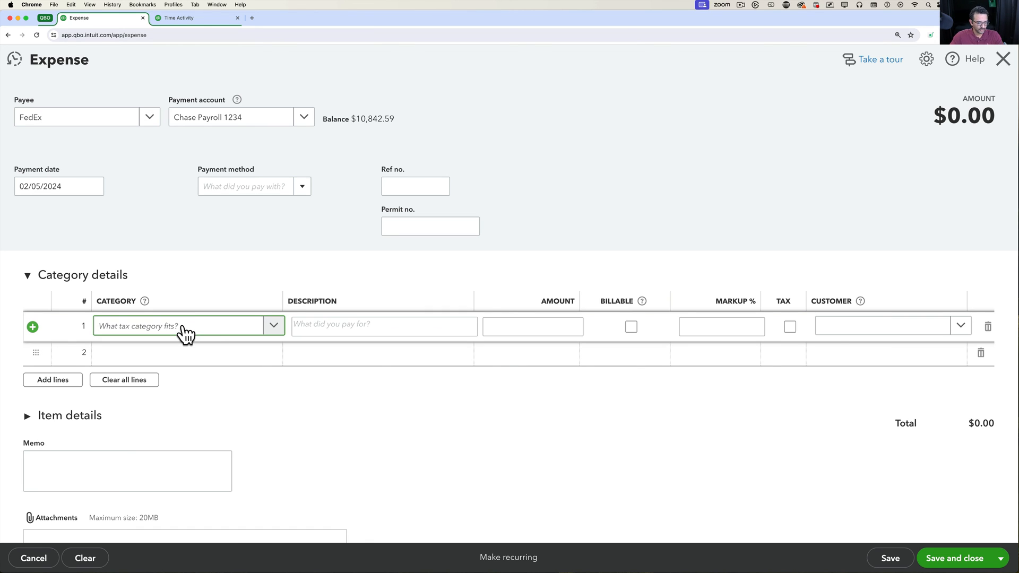
{"action": "type", "text": "ship"}
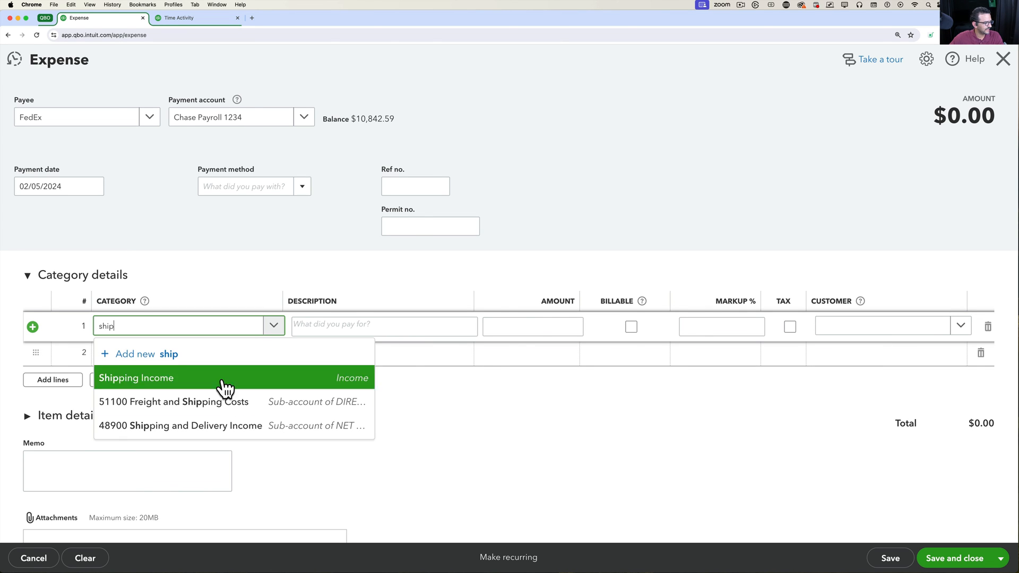
{"action": "left_click", "coordinate": [231, 409]}
{"action": "left_click", "coordinate": [371, 327]}
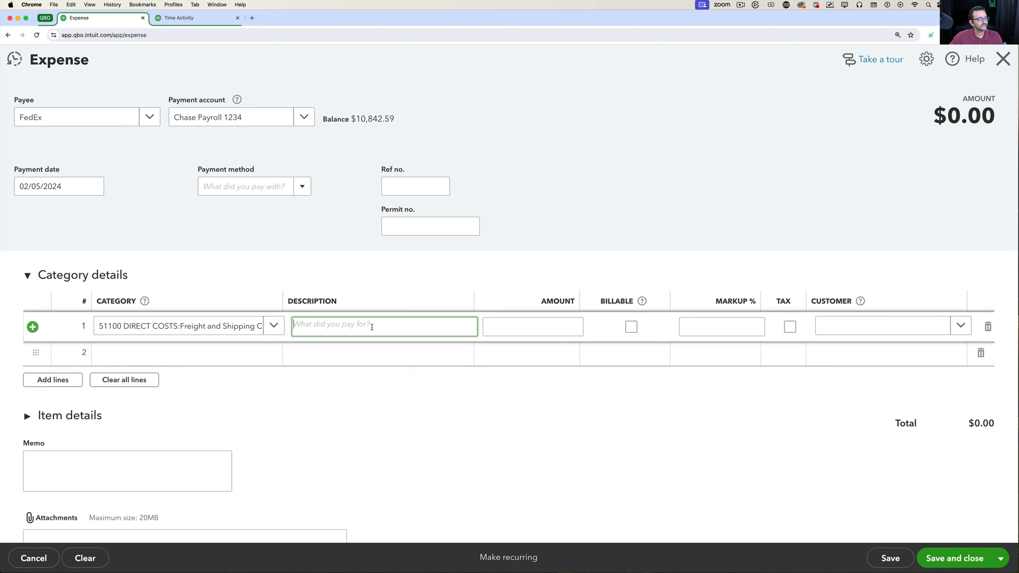
{"action": "type", "text": "Over"}
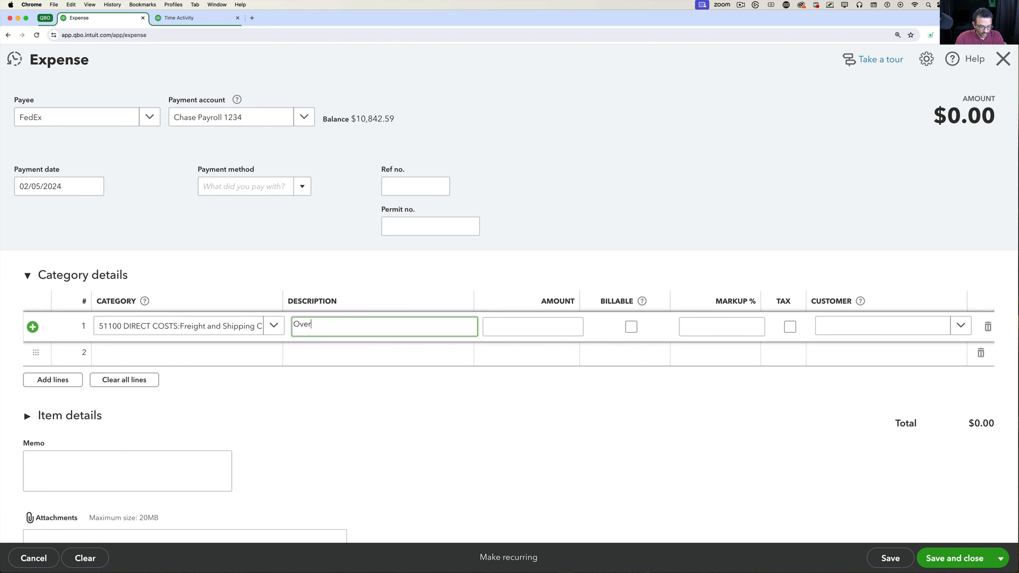
{"action": "type", "text": "night documents as per"}
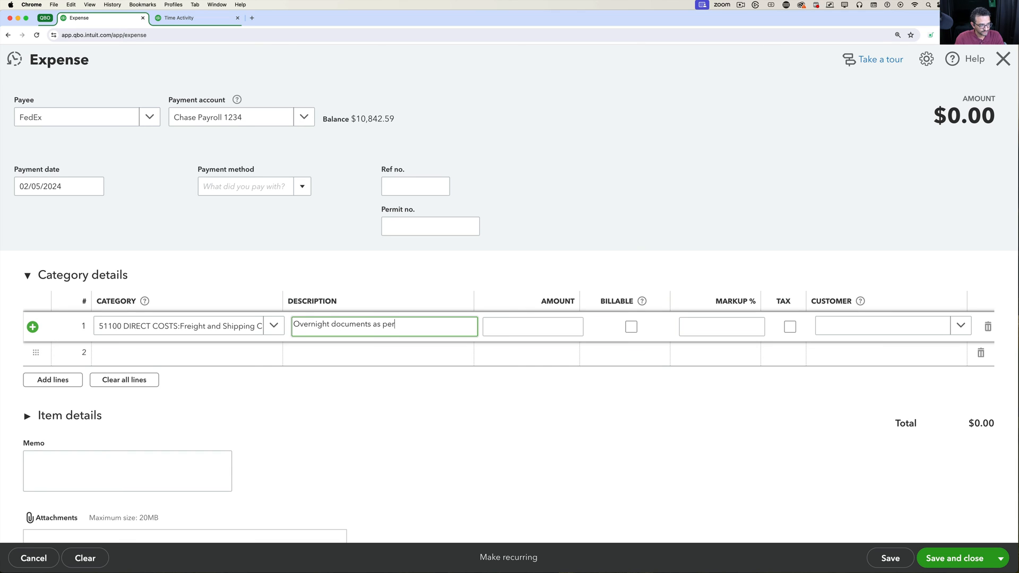
{"action": "type", "text": " customer"}
{"action": "key", "text": "Tab"}
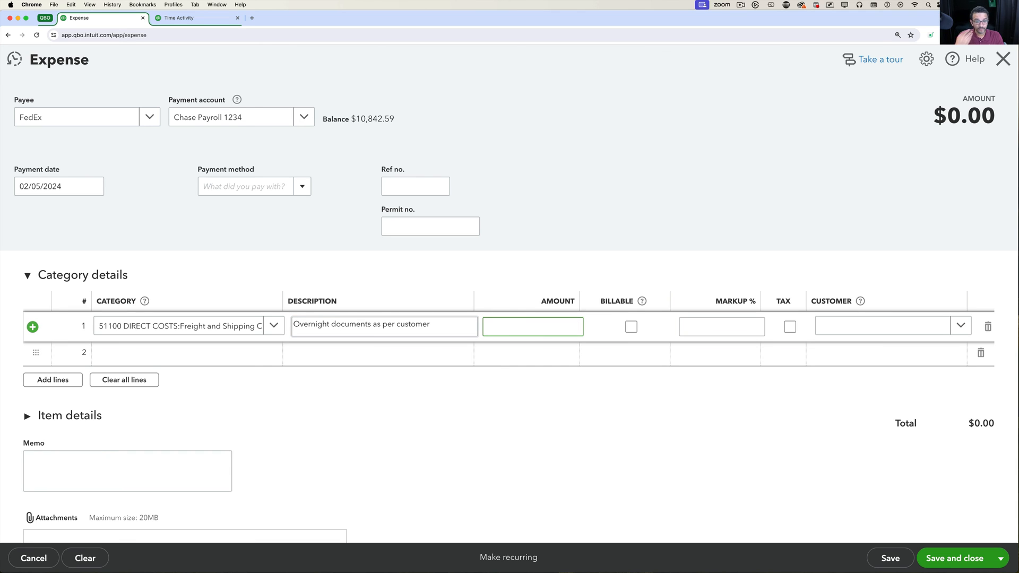
{"action": "type", "text": "27.96"}
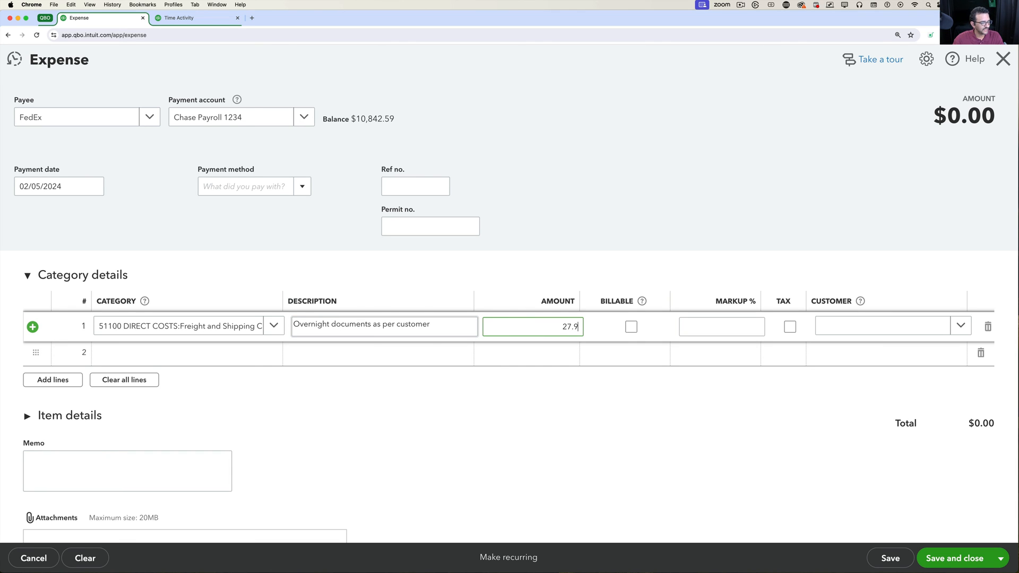
{"action": "key", "text": "Tab"}
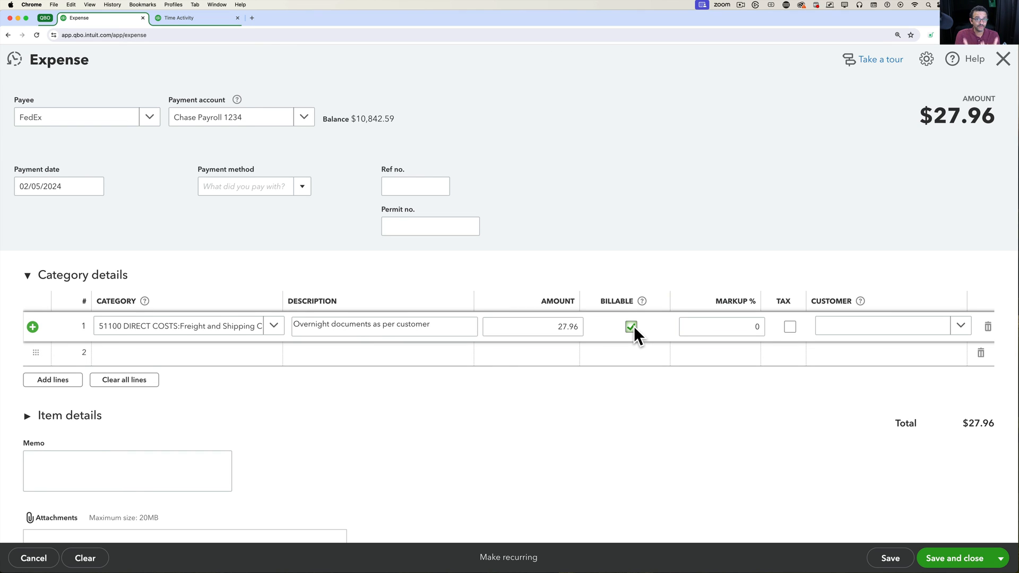
Step: Mark the expense line billable to the individual customer listed after Customer B, and save and close the expense
{"action": "left_click", "coordinate": [961, 327]}
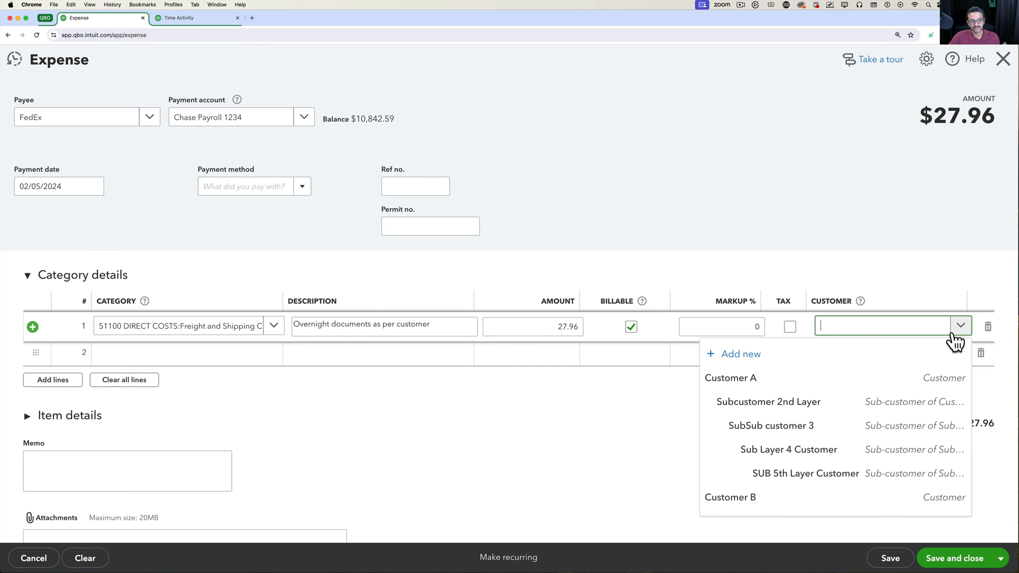
{"action": "scroll", "coordinate": [853, 450], "scroll_direction": "down", "scroll_amount": 1}
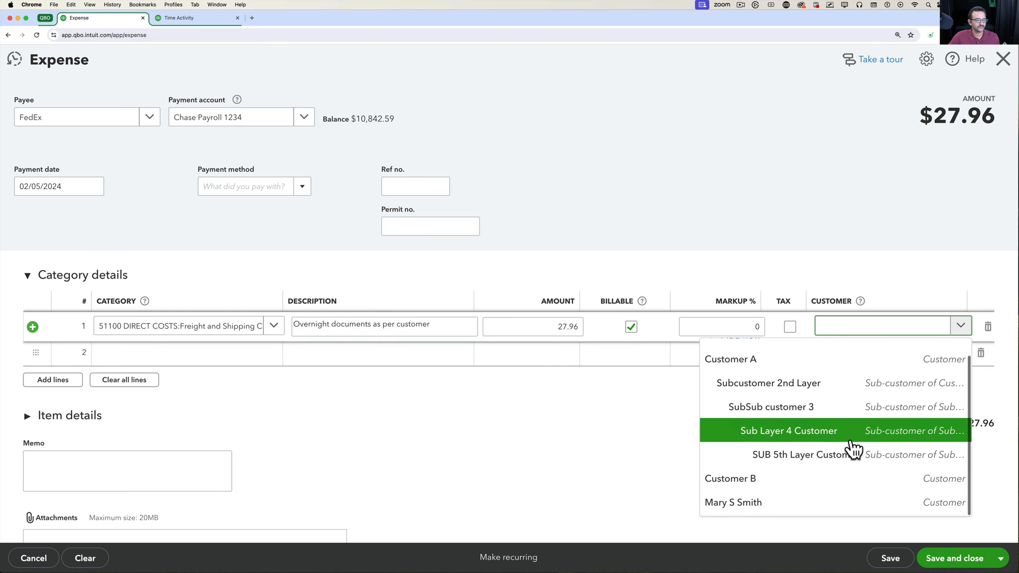
{"action": "left_click", "coordinate": [762, 502]}
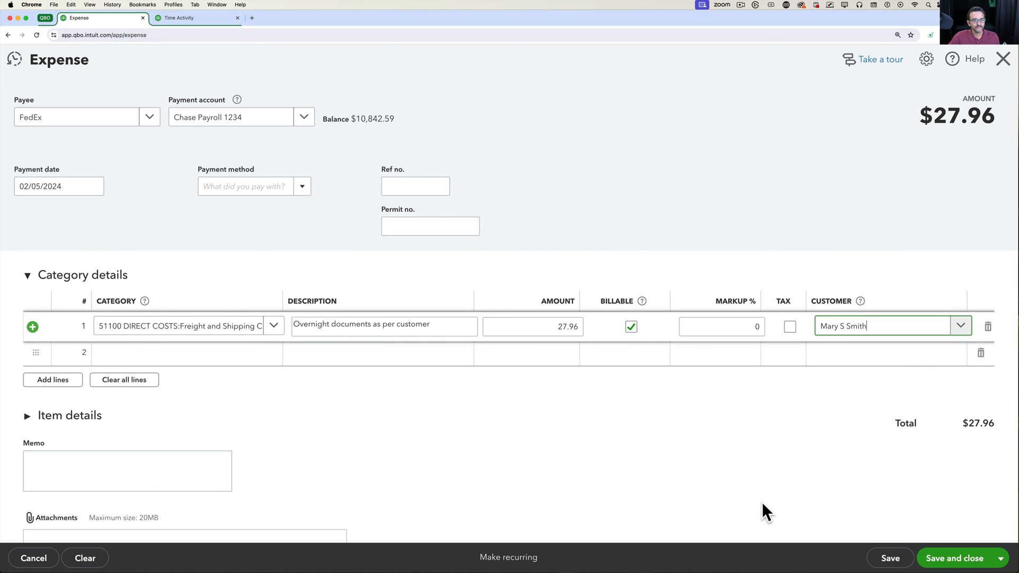
{"action": "left_click", "coordinate": [760, 326]}
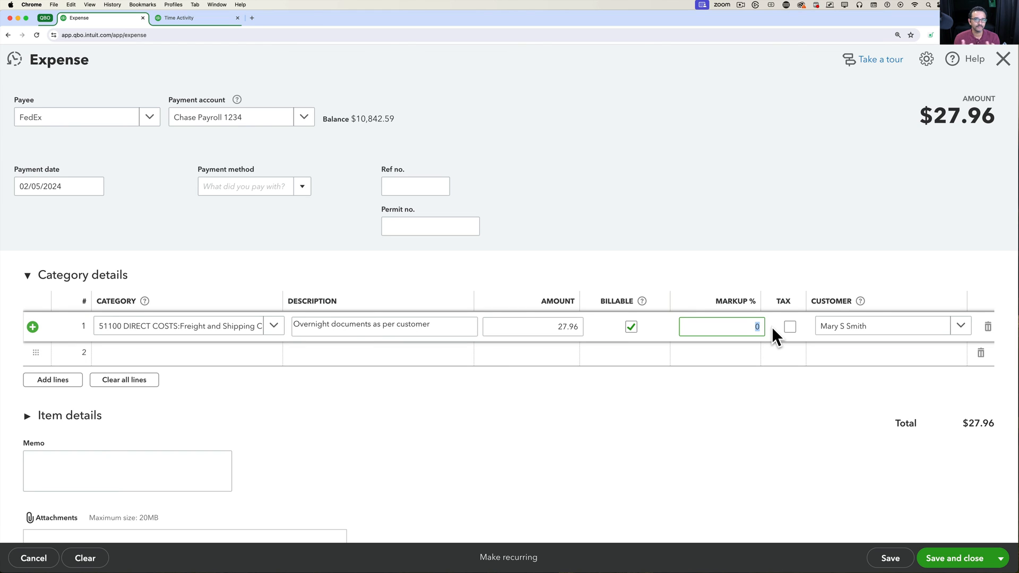
{"action": "left_click", "coordinate": [758, 326]}
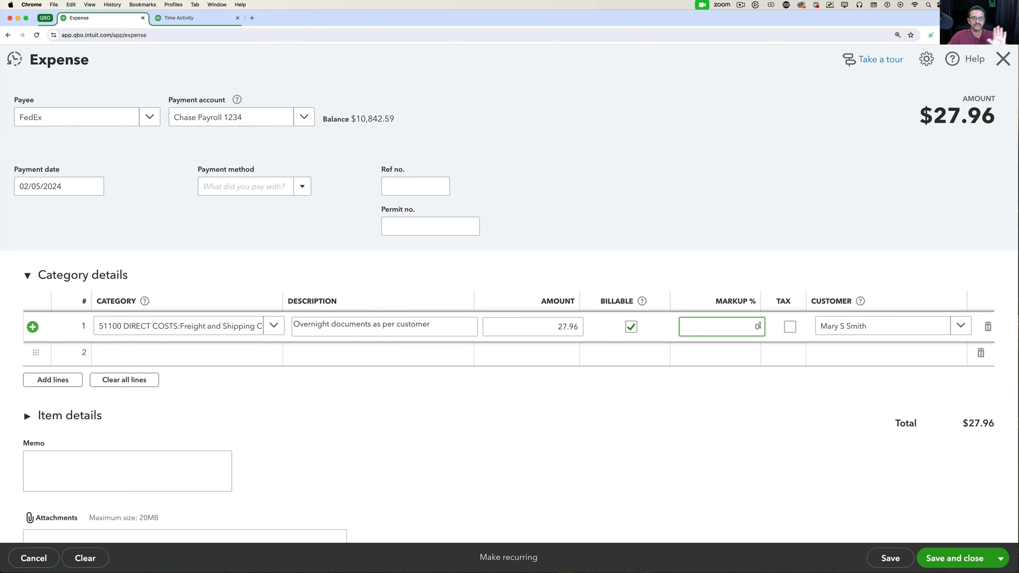
{"action": "left_click", "coordinate": [953, 557]}
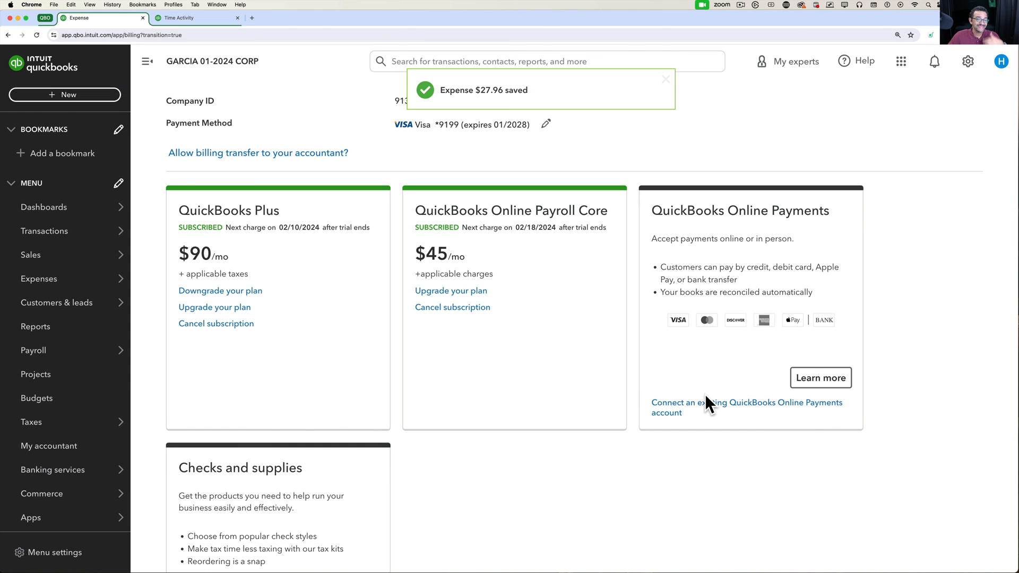
Step: Create a new invoice for the same individual customer the FedEx expense was billed to
{"action": "left_click", "coordinate": [53, 90]}
{"action": "left_click", "coordinate": [33, 162]}
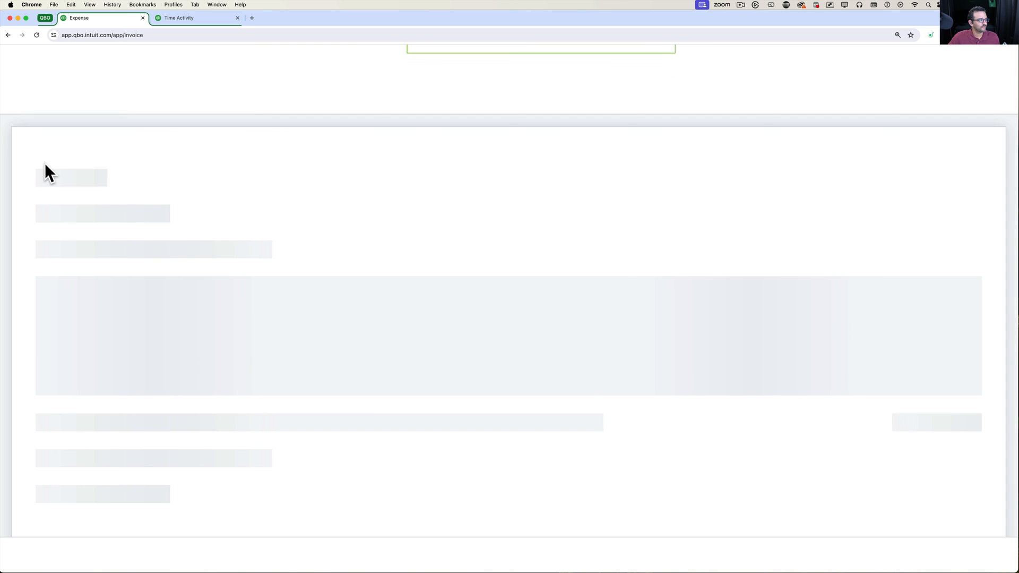
{"action": "left_click", "coordinate": [205, 292]}
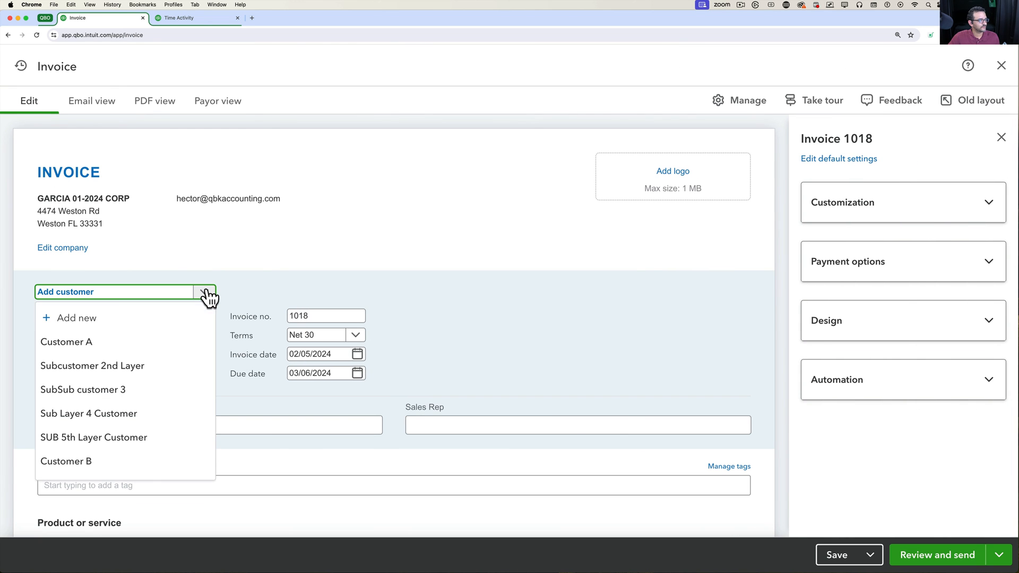
{"action": "scroll", "coordinate": [175, 380], "scroll_direction": "down", "scroll_amount": 1}
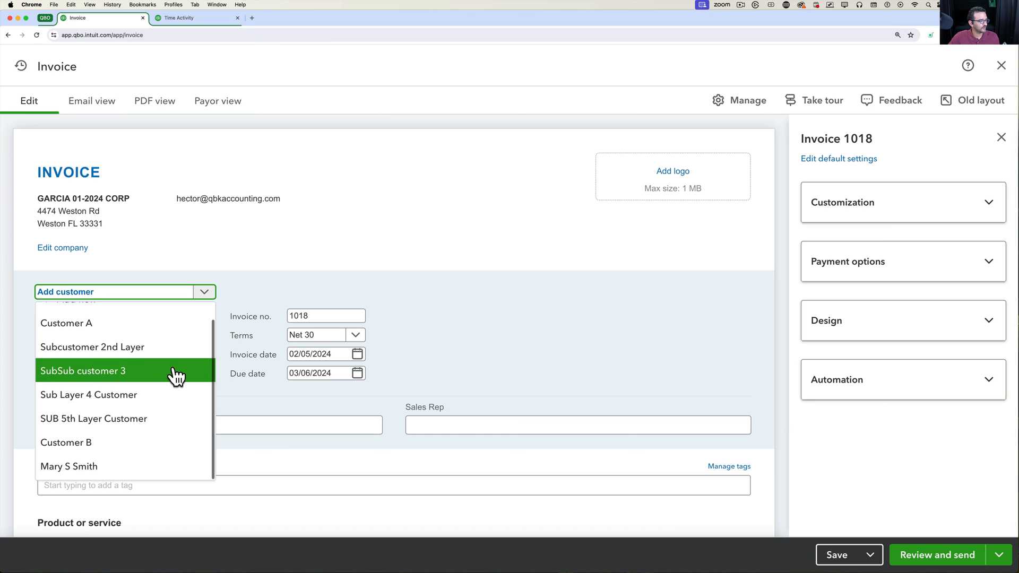
{"action": "left_click", "coordinate": [101, 466]}
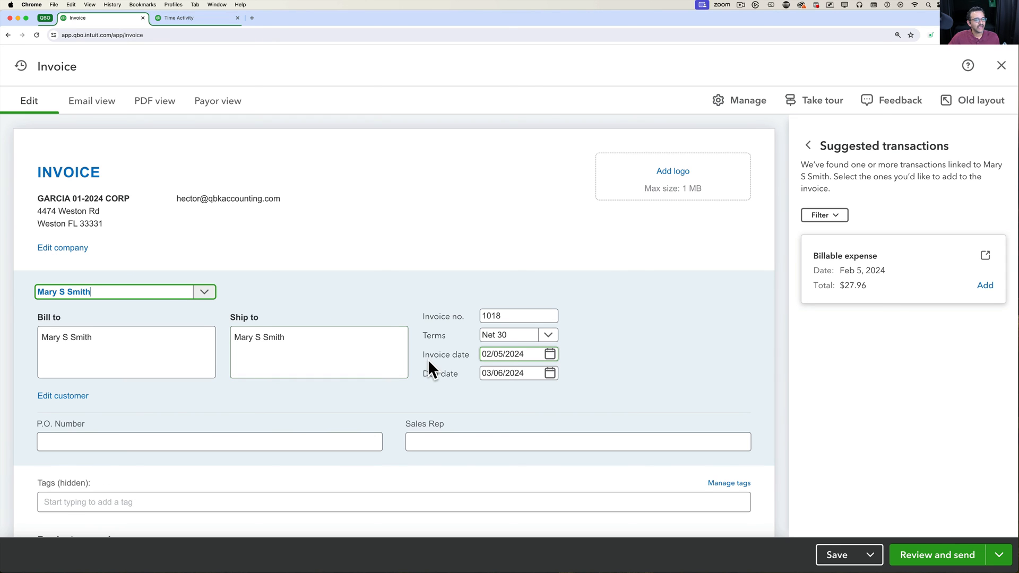
Step: Add the suggested $27.96 billable expense to the invoice
{"action": "scroll", "coordinate": [428, 359], "scroll_direction": "down", "scroll_amount": 1}
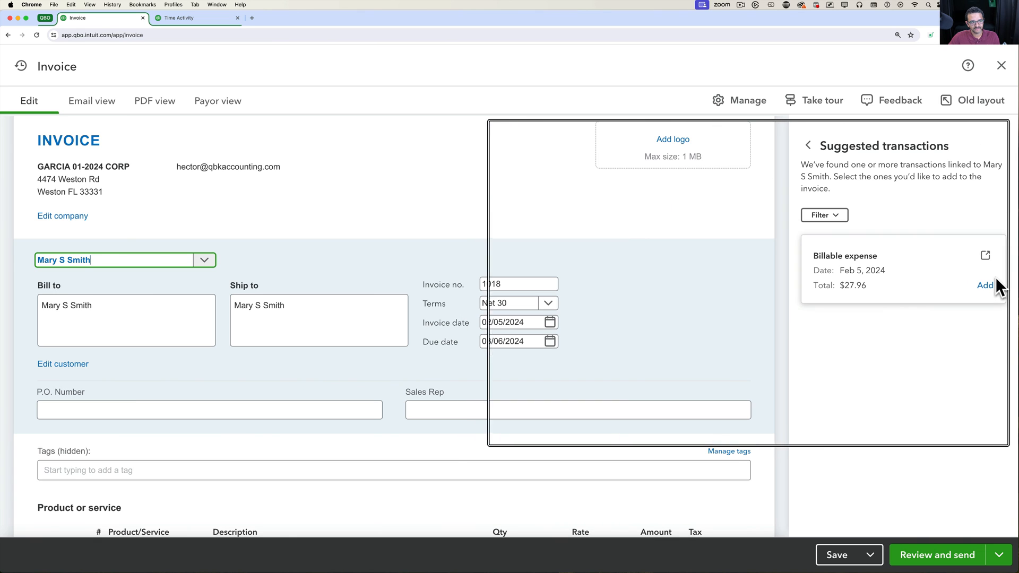
{"action": "left_click", "coordinate": [987, 286]}
{"action": "scroll", "coordinate": [524, 393], "scroll_direction": "down", "scroll_amount": 5}
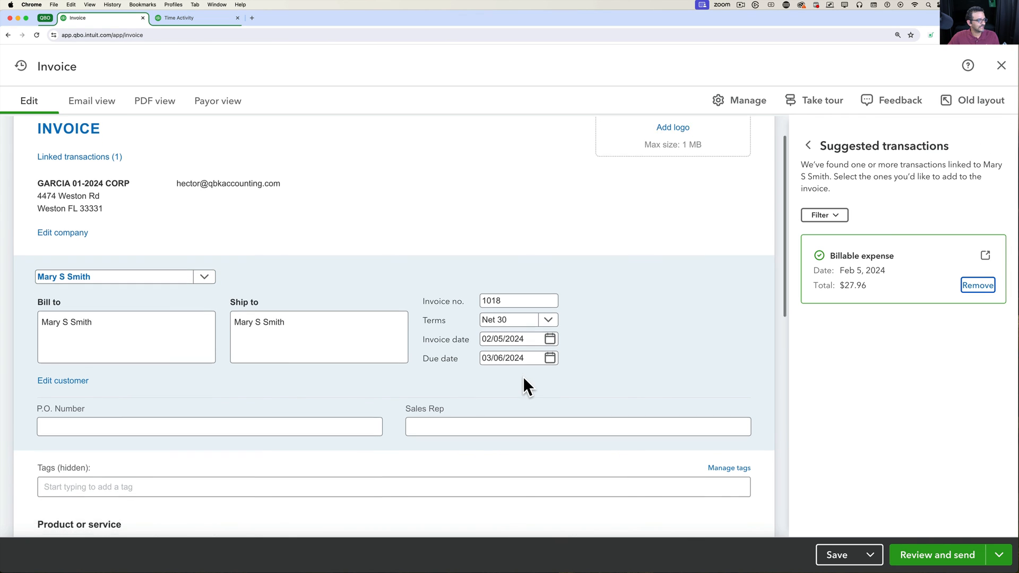
Step: Examine the billable expense line on the invoice: its description, amount, product/service choices and link to the expense
{"action": "left_click", "coordinate": [338, 319]}
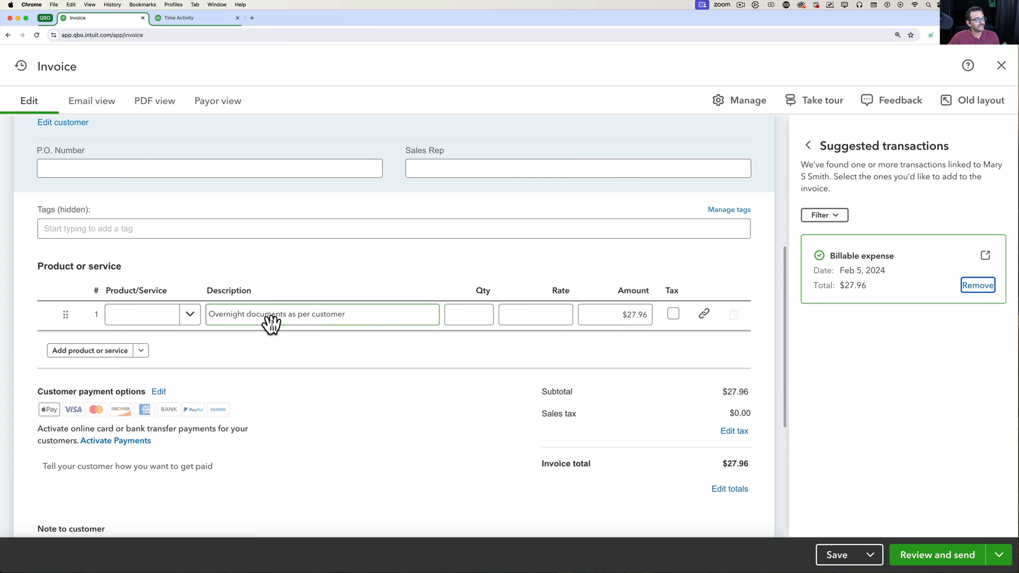
{"action": "left_click", "coordinate": [362, 315]}
{"action": "left_click_drag", "start_coordinate": [360, 314], "coordinate": [207, 313]}
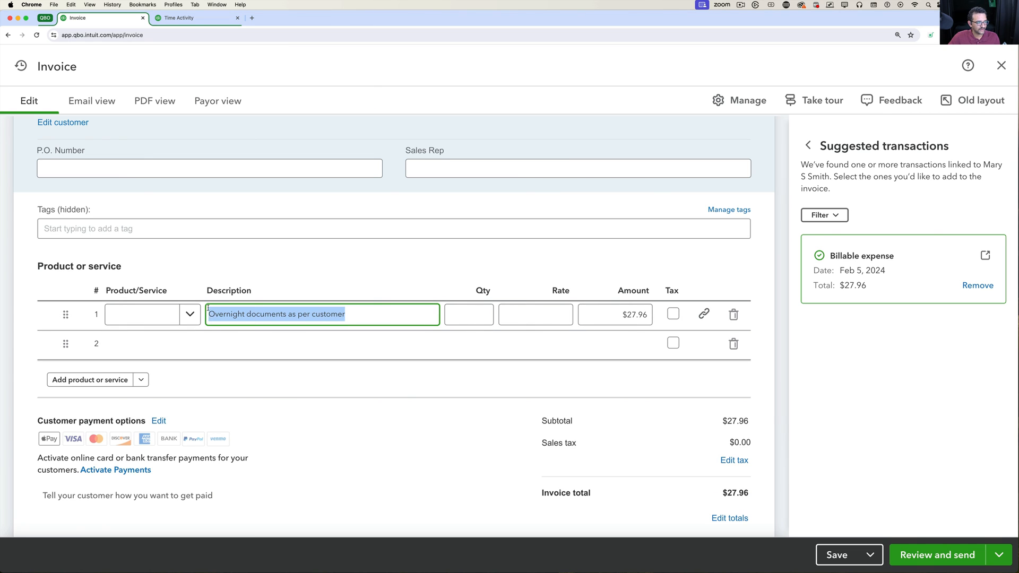
{"action": "left_click", "coordinate": [645, 318]}
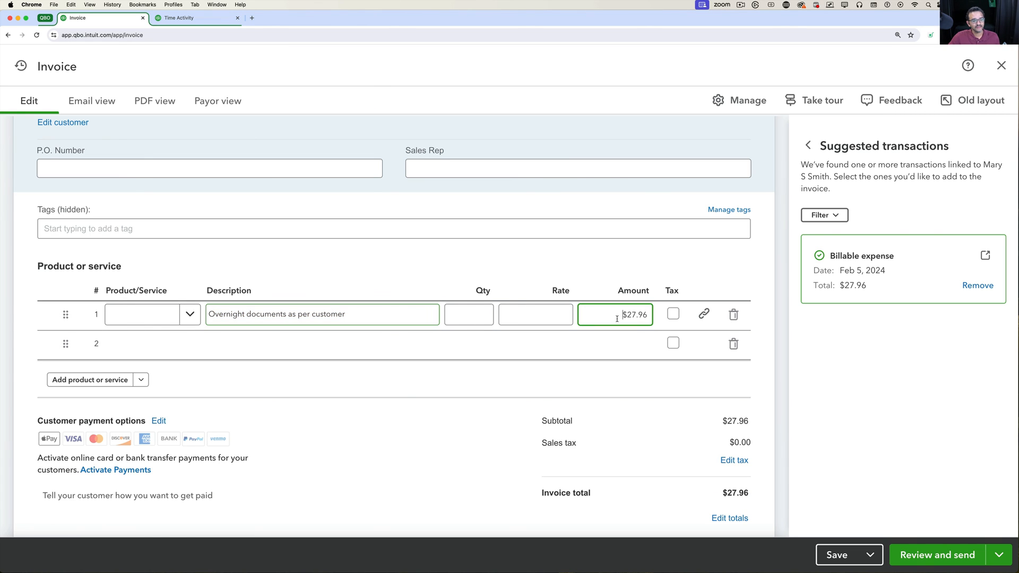
{"action": "left_click", "coordinate": [192, 320]}
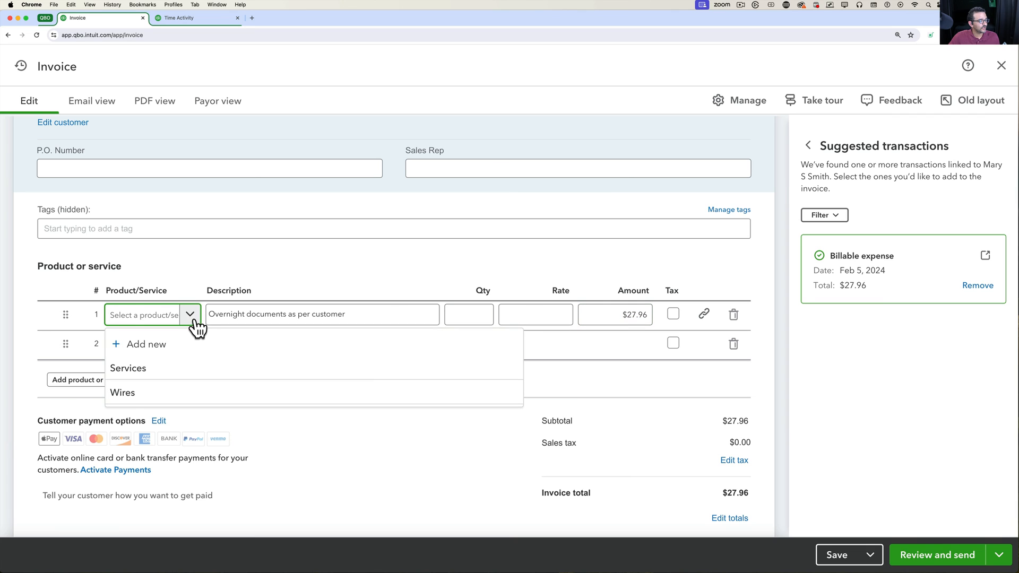
{"action": "left_click", "coordinate": [217, 275]}
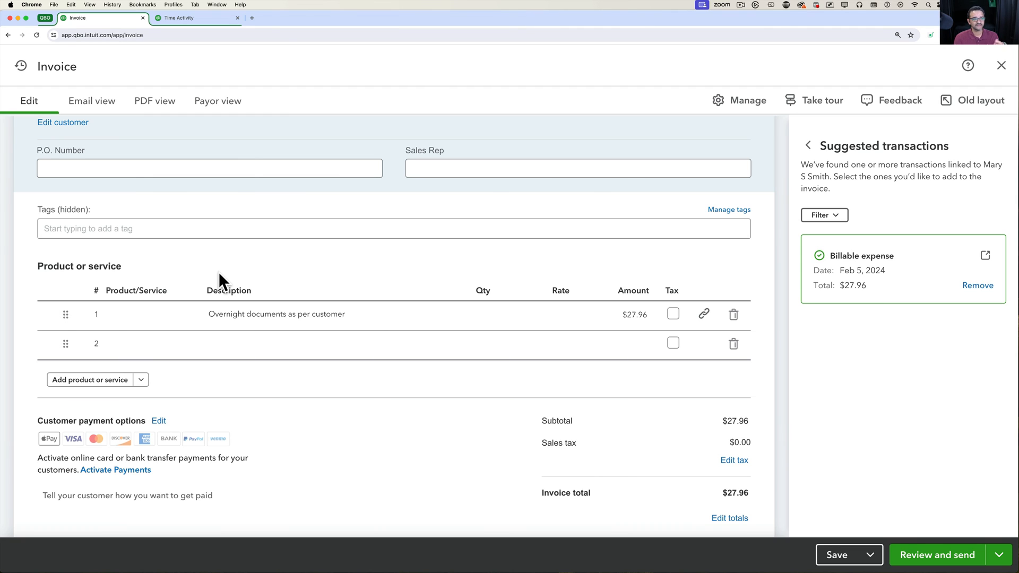
{"action": "left_click", "coordinate": [137, 318]}
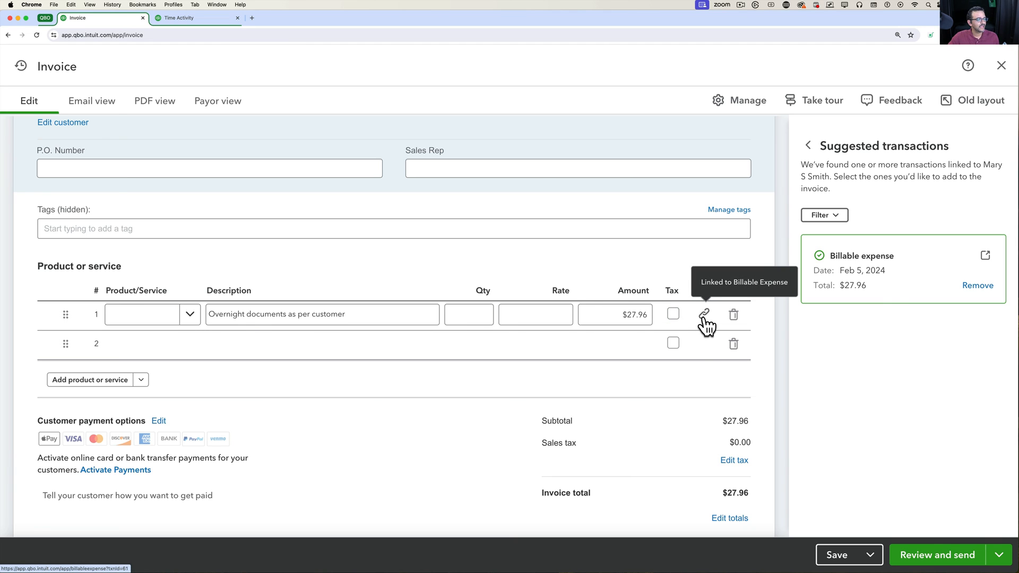
Step: Add a second invoice line for Services with a rate of 75
{"action": "left_click", "coordinate": [317, 351]}
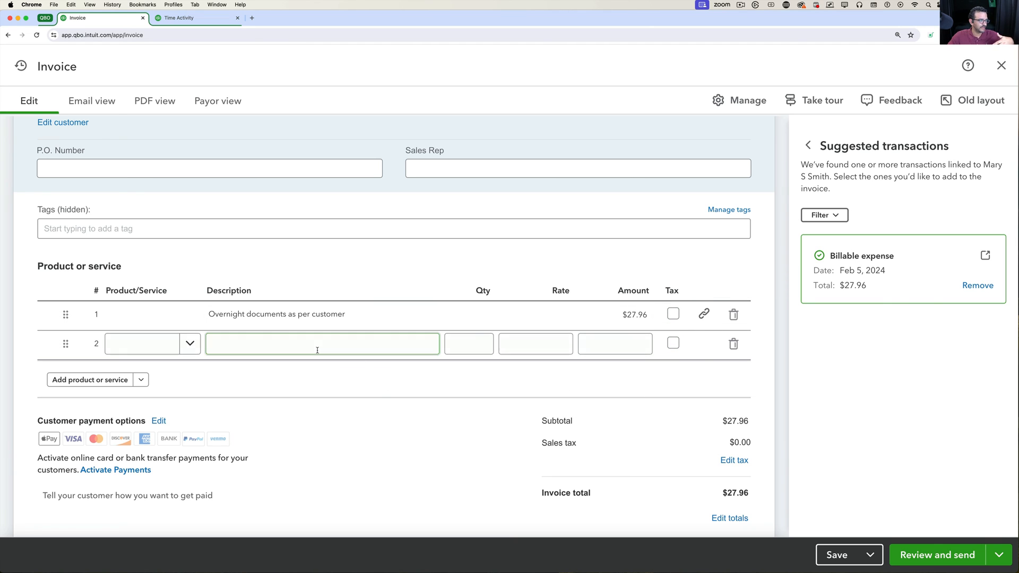
{"action": "left_click", "coordinate": [191, 346]}
{"action": "left_click", "coordinate": [162, 398]}
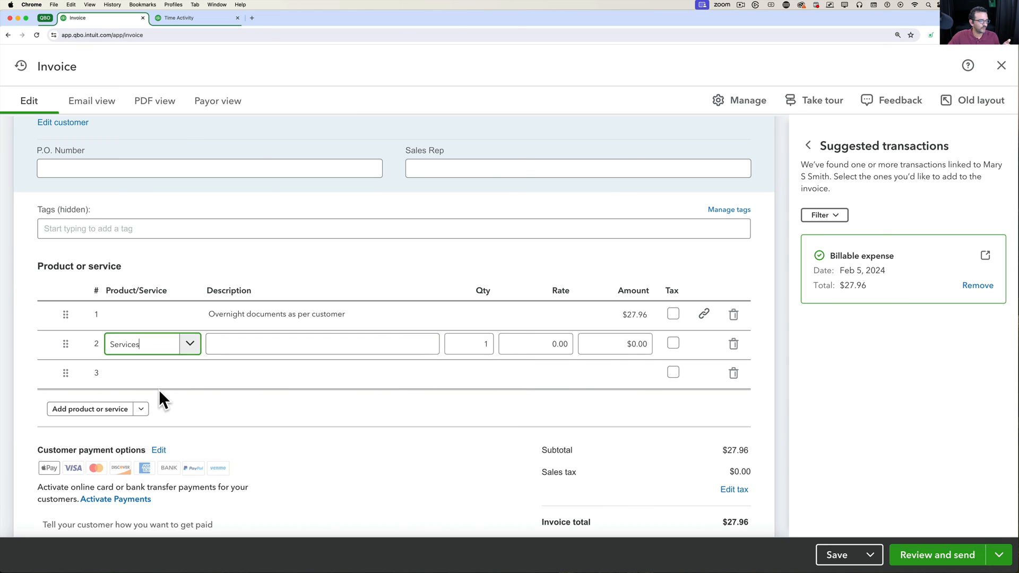
{"action": "left_click", "coordinate": [539, 347]}
{"action": "type", "text": "75"}
{"action": "key", "text": "Tab"}
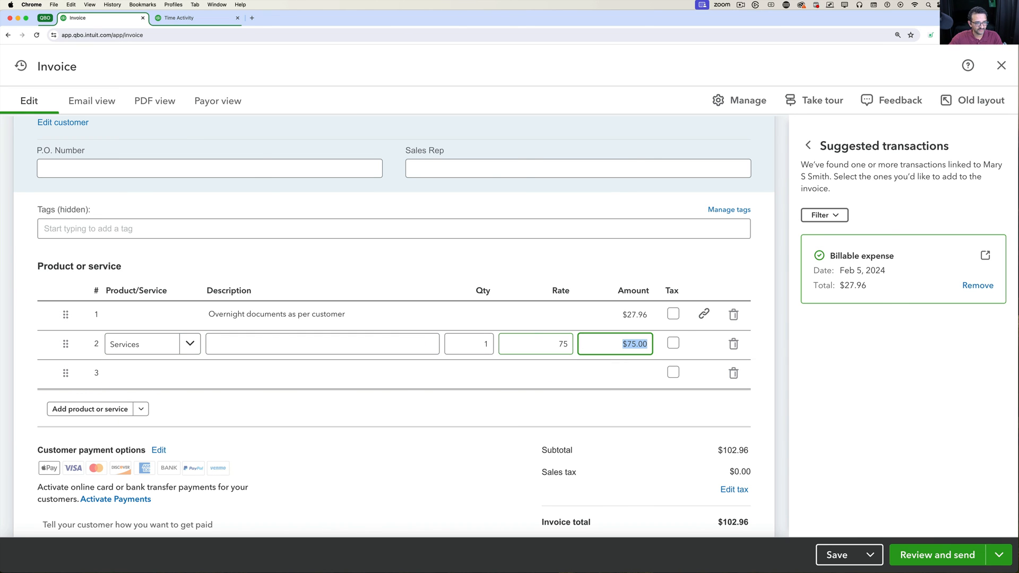
{"action": "left_click", "coordinate": [485, 417]}
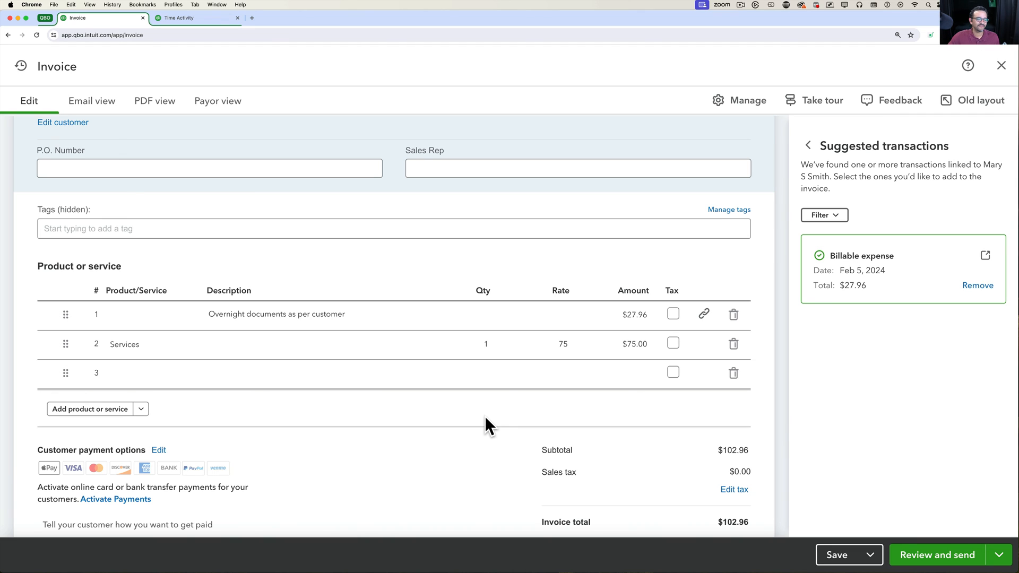
Step: Save and close the invoice
{"action": "left_click", "coordinate": [476, 342]}
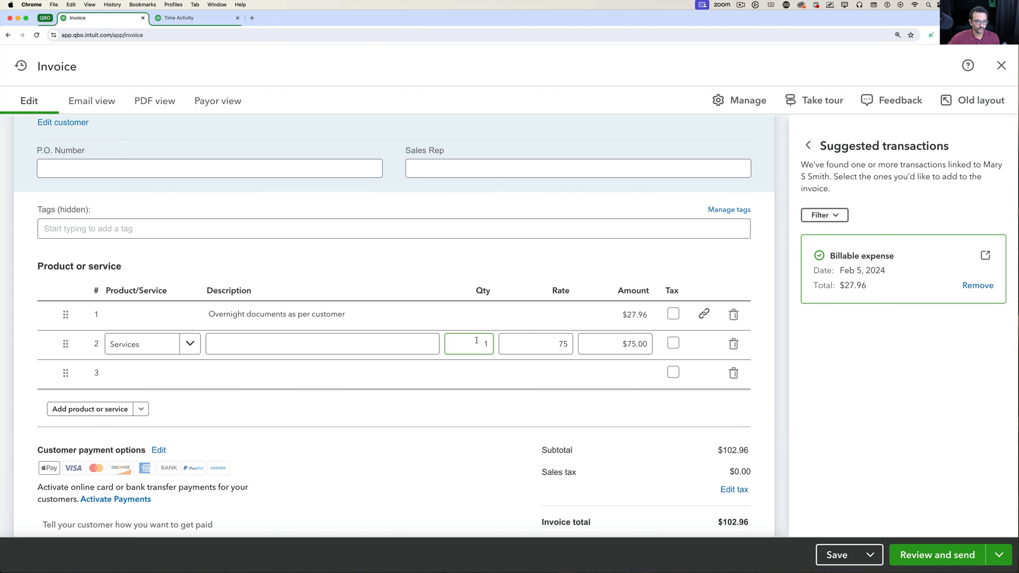
{"action": "left_click", "coordinate": [870, 554]}
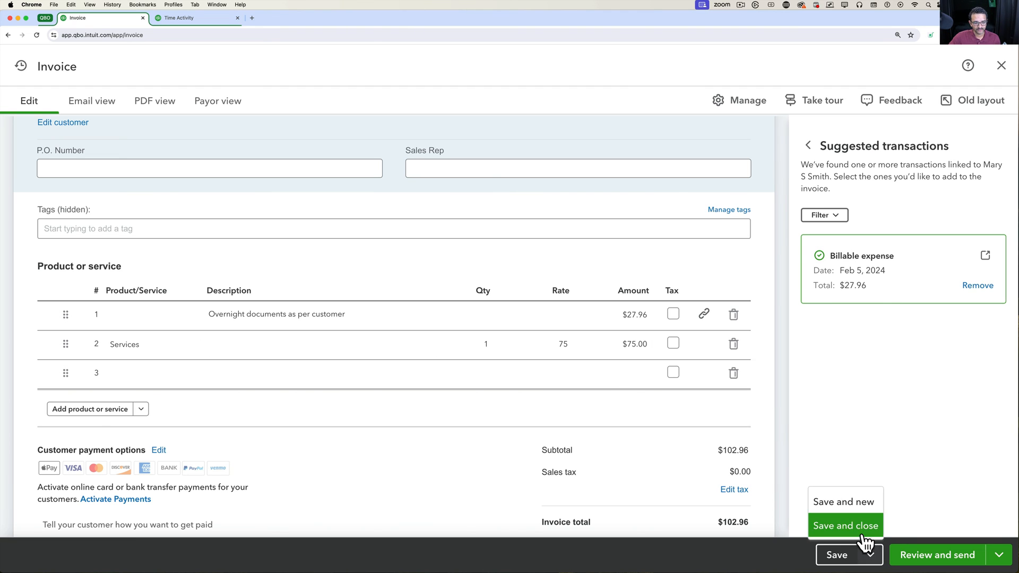
{"action": "left_click", "coordinate": [863, 535]}
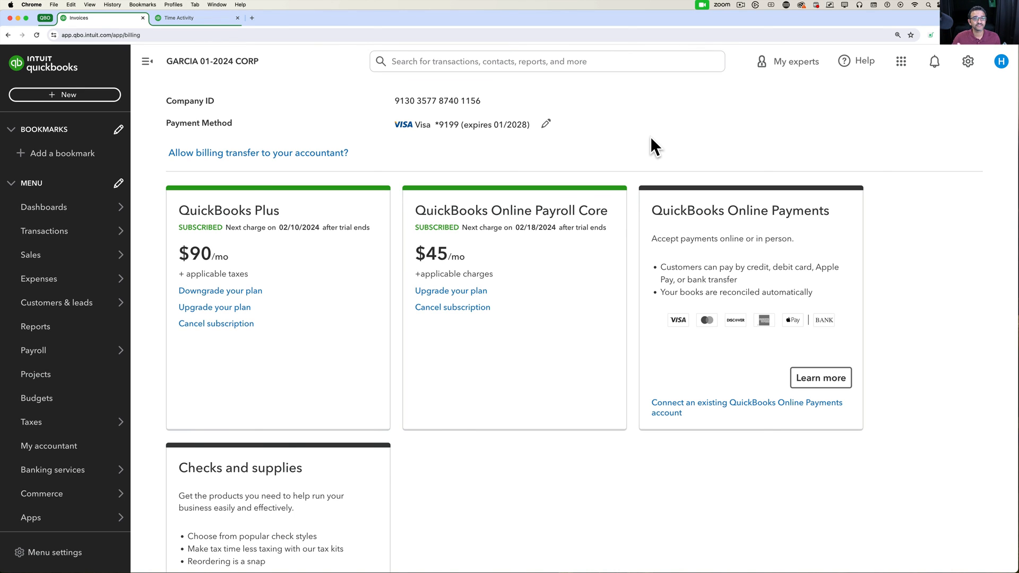
Step: Run the Accounts receivable aging summary report
{"action": "left_click", "coordinate": [37, 329]}
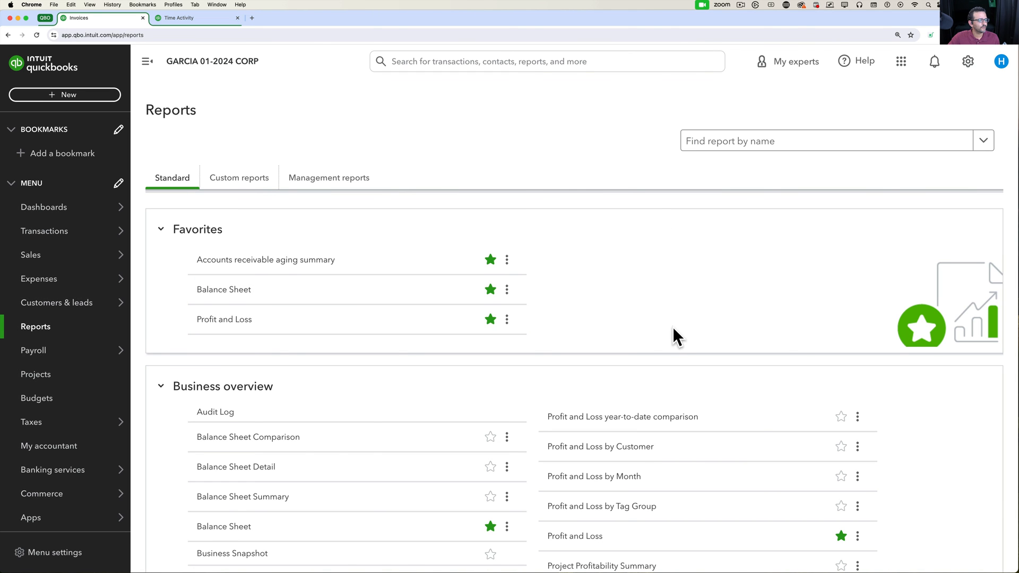
{"action": "scroll", "coordinate": [620, 326], "scroll_direction": "down", "scroll_amount": 6}
{"action": "scroll", "coordinate": [621, 325], "scroll_direction": "down", "scroll_amount": 1}
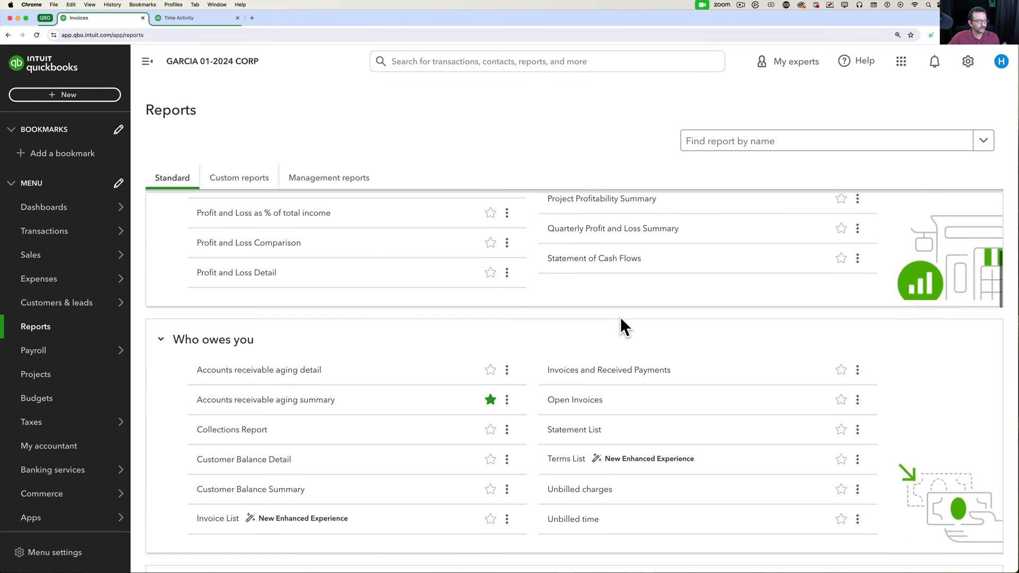
{"action": "left_click", "coordinate": [251, 412]}
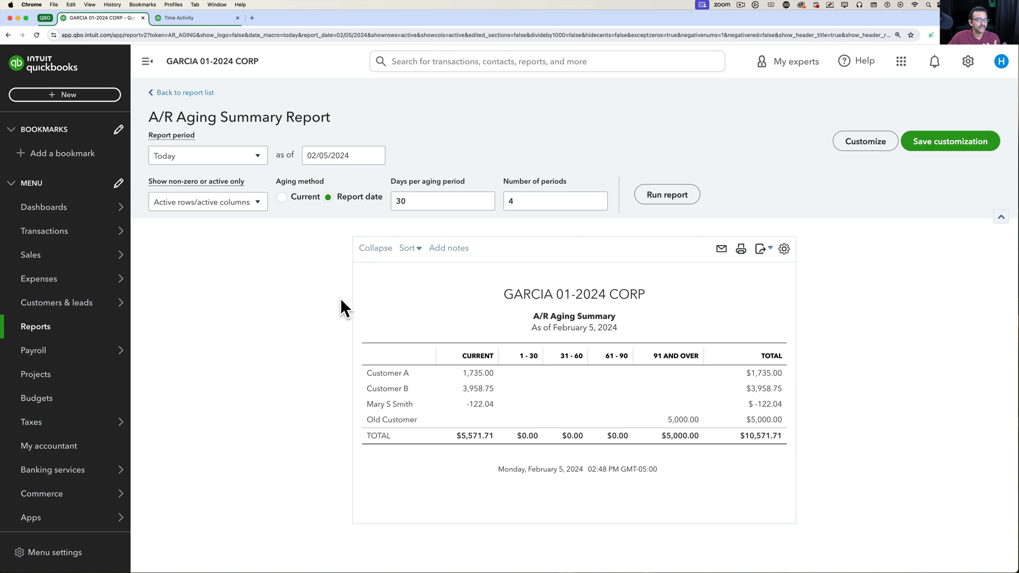
Step: Create a journal entry and credit 5,000.00 to Accounts Receivable (A/R) on the first line
{"action": "left_click", "coordinate": [65, 101]}
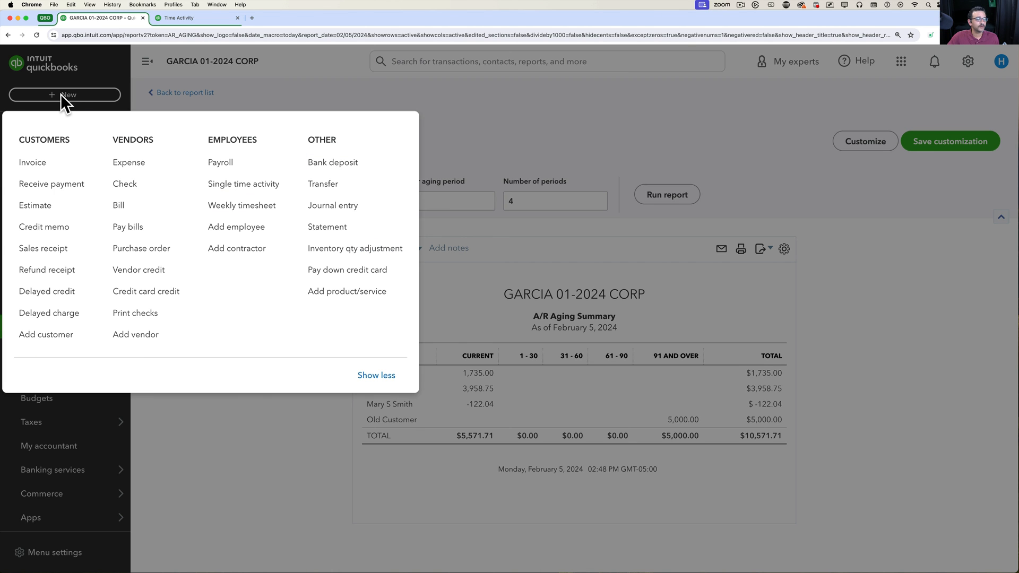
{"action": "left_click", "coordinate": [350, 205]}
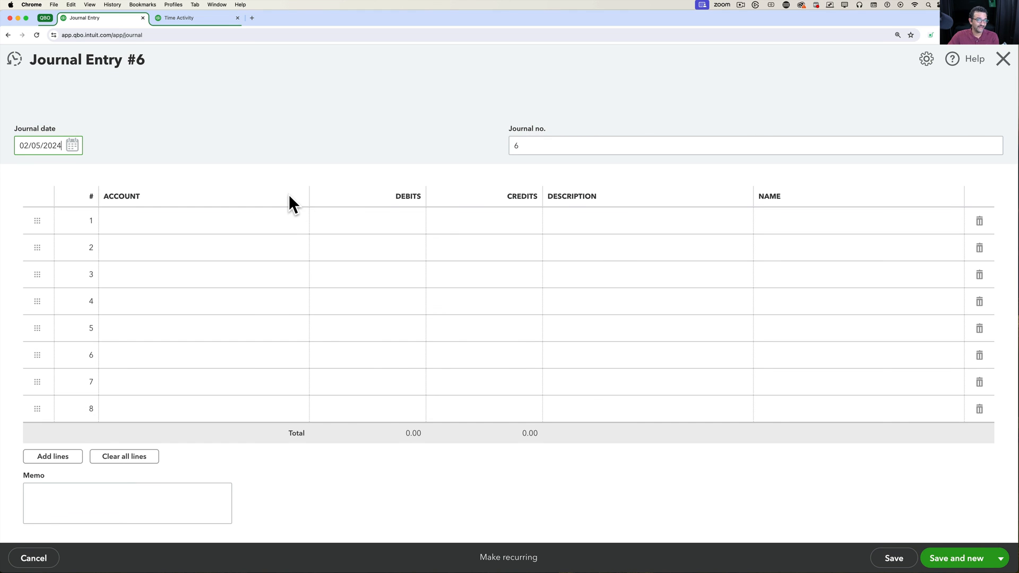
{"action": "left_click", "coordinate": [210, 227]}
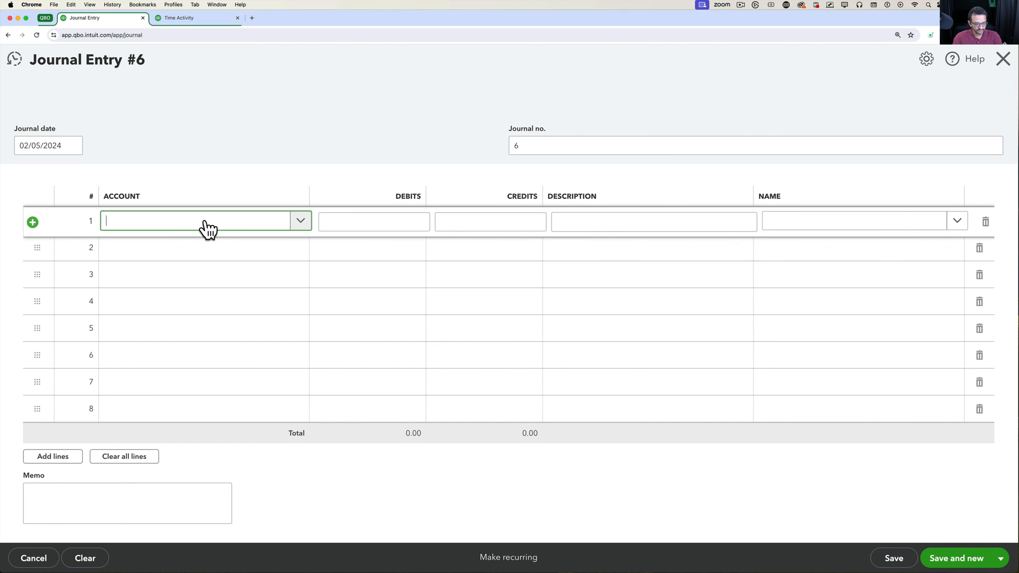
{"action": "type", "text": "account"}
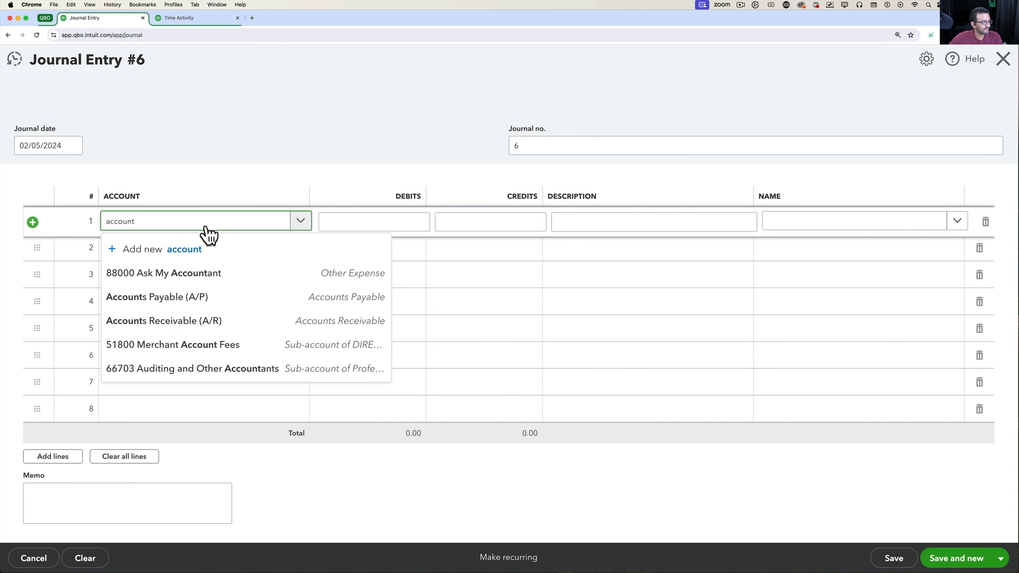
{"action": "left_click", "coordinate": [212, 321]}
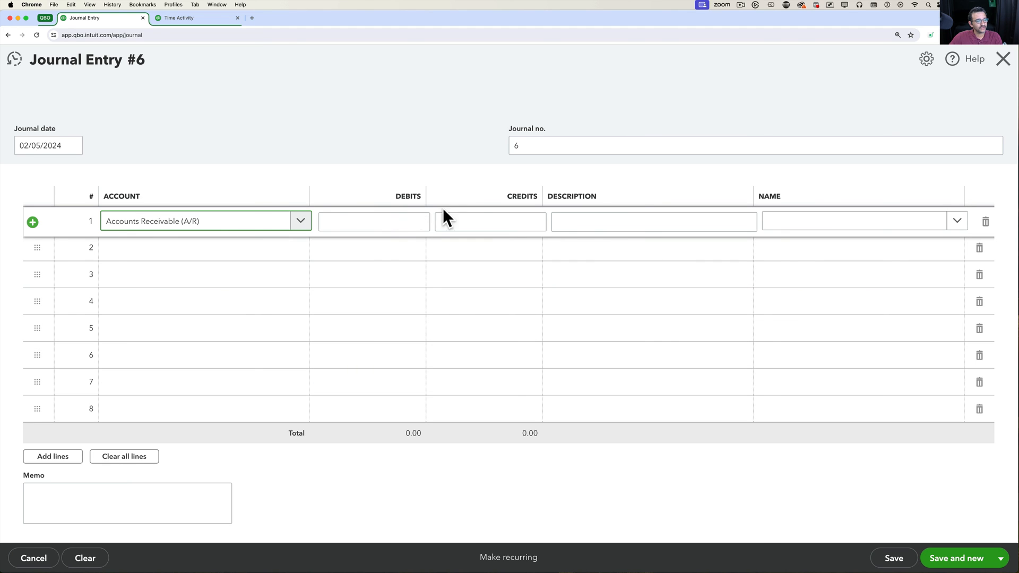
{"action": "left_click", "coordinate": [497, 226]}
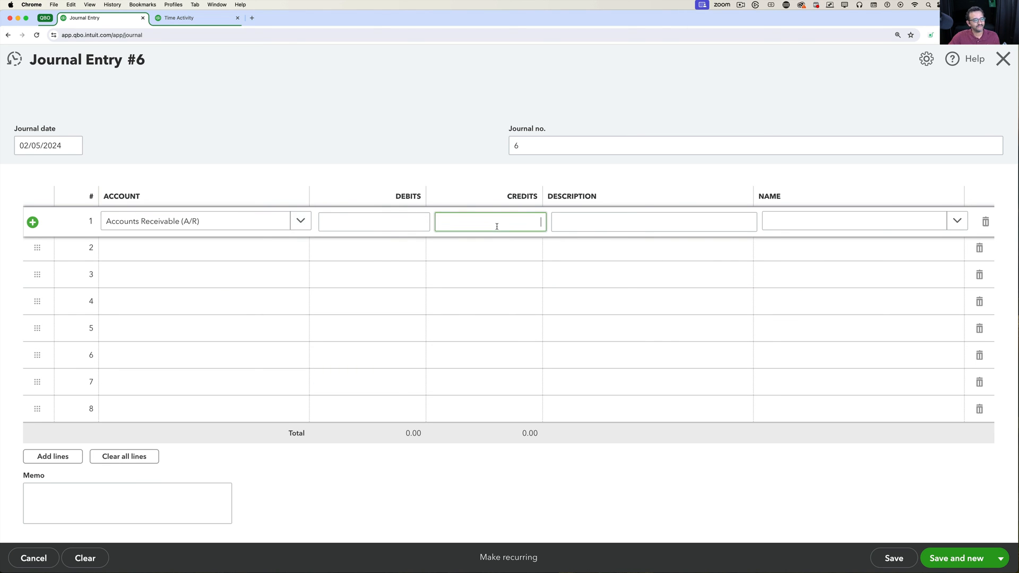
Step: Describe the first journal line as "Writing off old balance" and assign it to Old Customer
{"action": "left_click", "coordinate": [623, 215]}
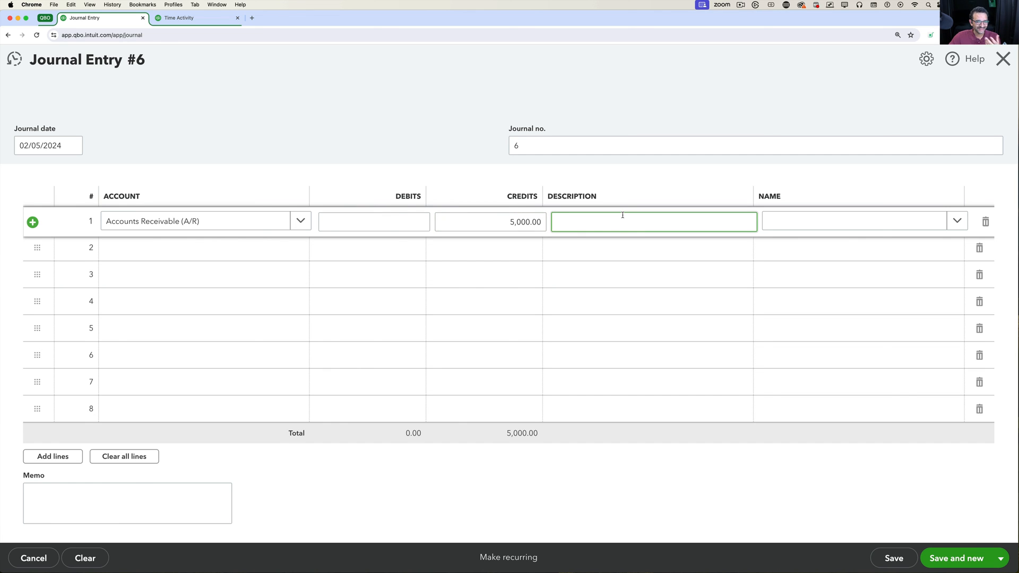
{"action": "type", "text": "Wr"}
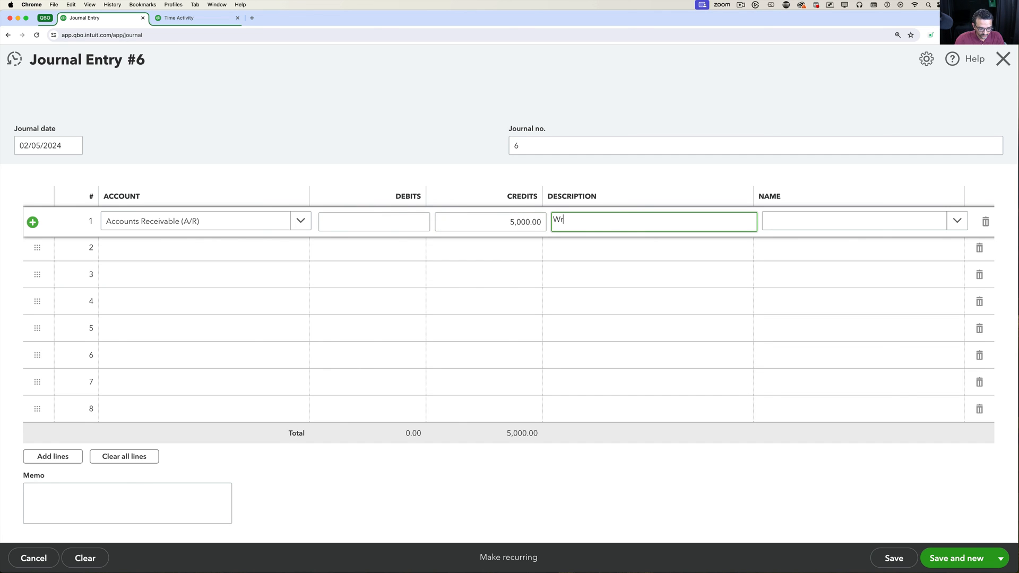
{"action": "type", "text": "itting off old"}
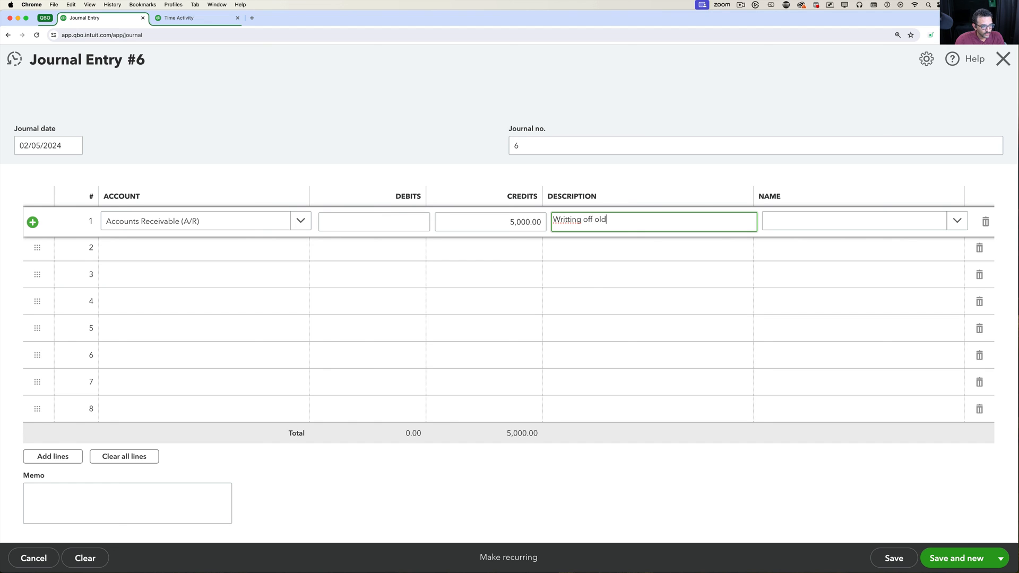
{"action": "type", "text": " balance"}
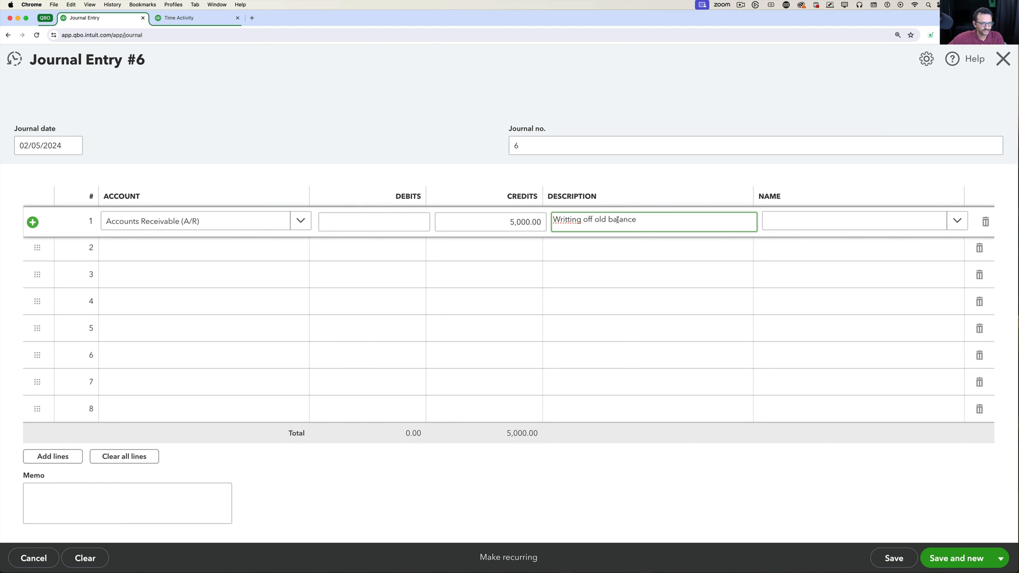
{"action": "right_click", "coordinate": [570, 218]}
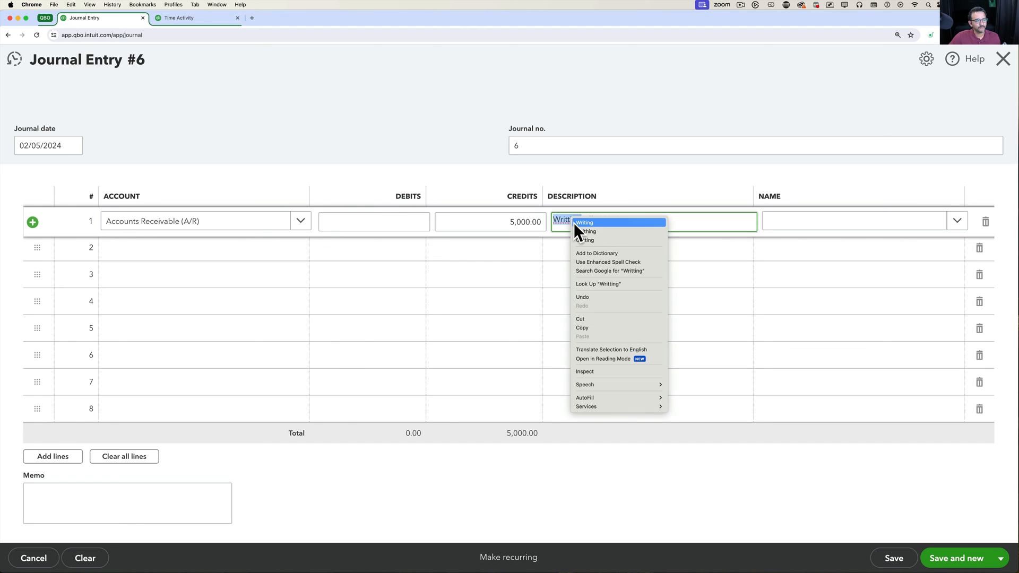
{"action": "left_click", "coordinate": [574, 222]}
{"action": "left_click", "coordinate": [876, 228]}
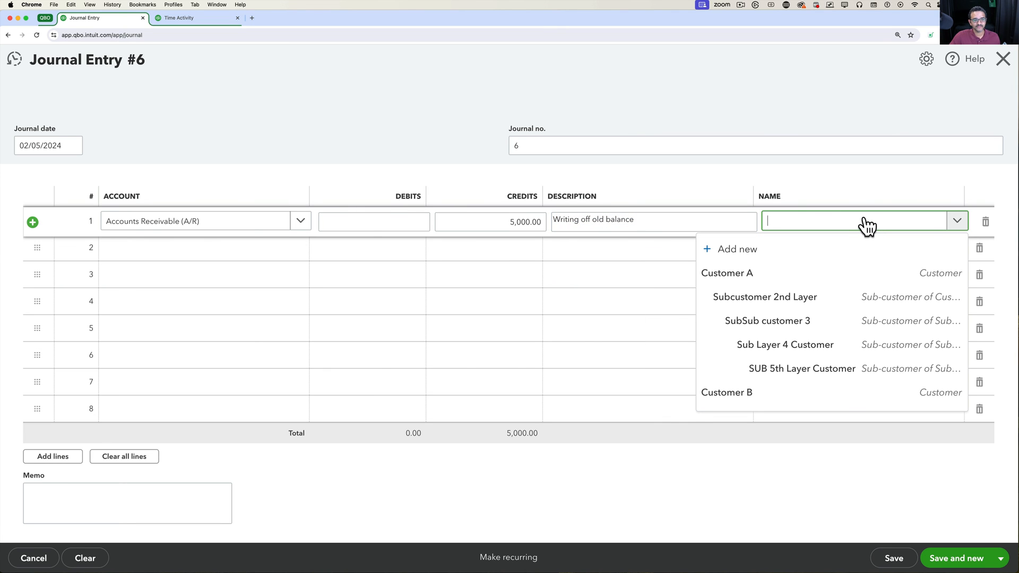
{"action": "scroll", "coordinate": [820, 325], "scroll_direction": "down", "scroll_amount": 5}
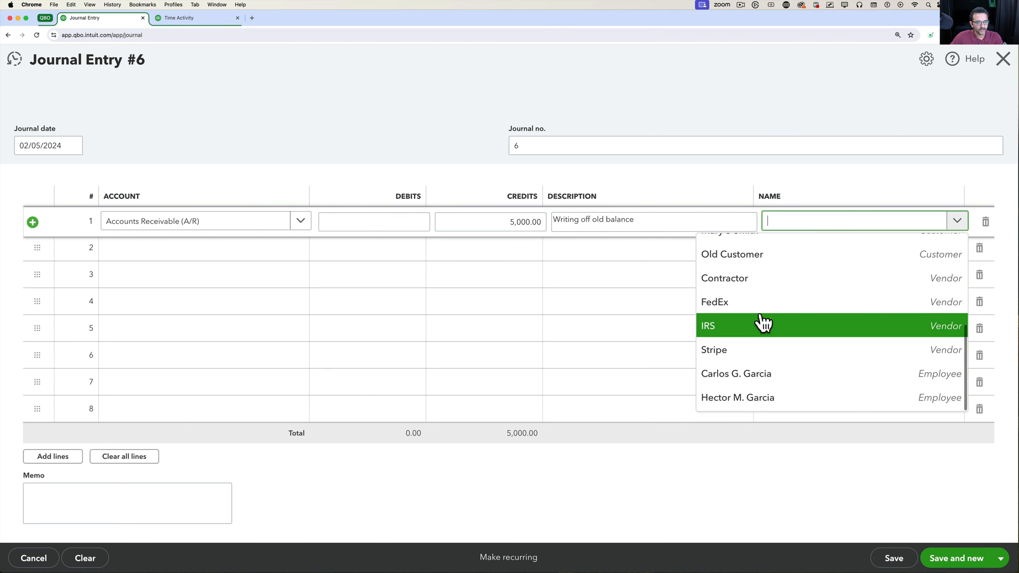
{"action": "left_click", "coordinate": [763, 253]}
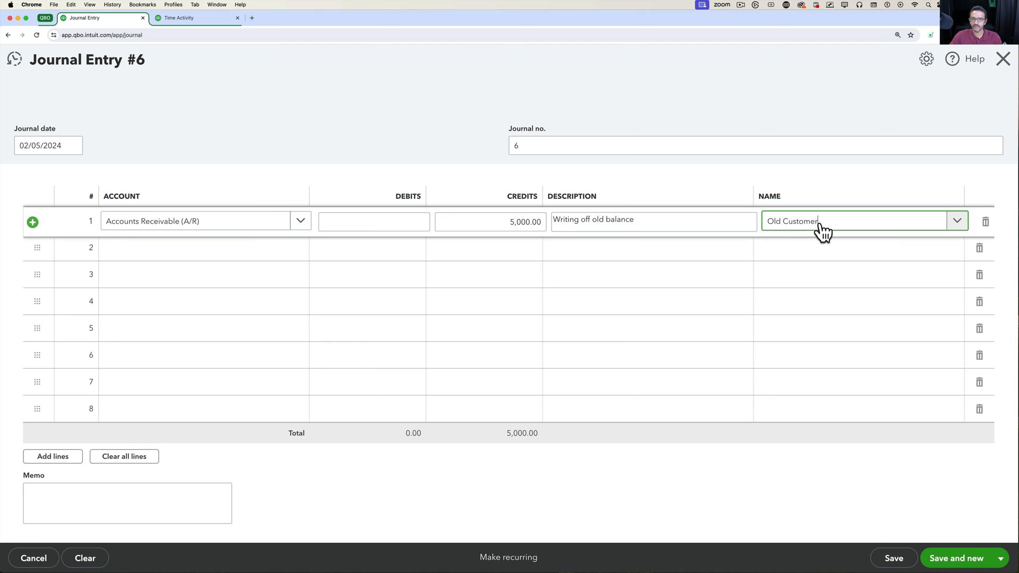
{"action": "left_click", "coordinate": [149, 250]}
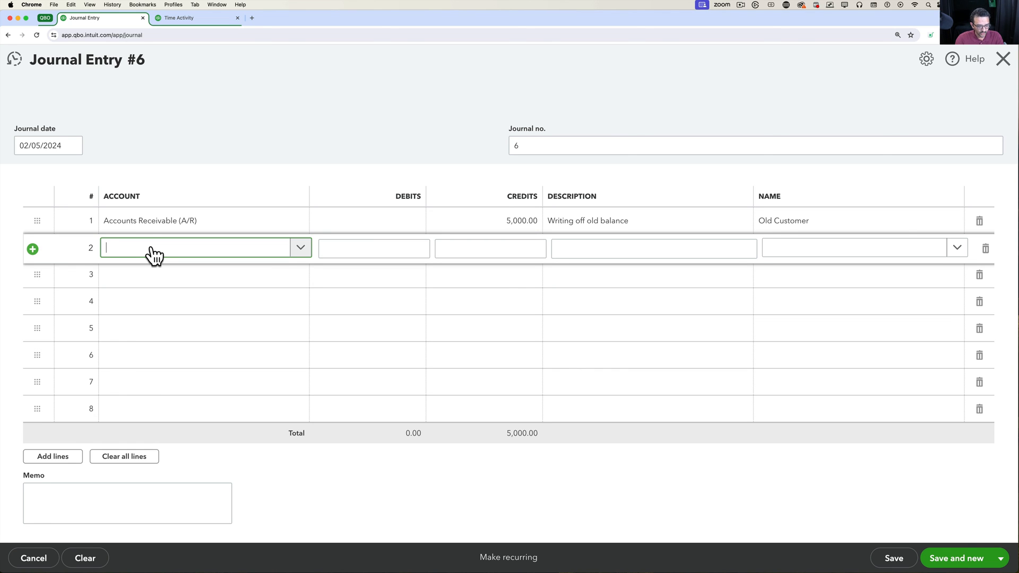
{"action": "type", "text": "retu"}
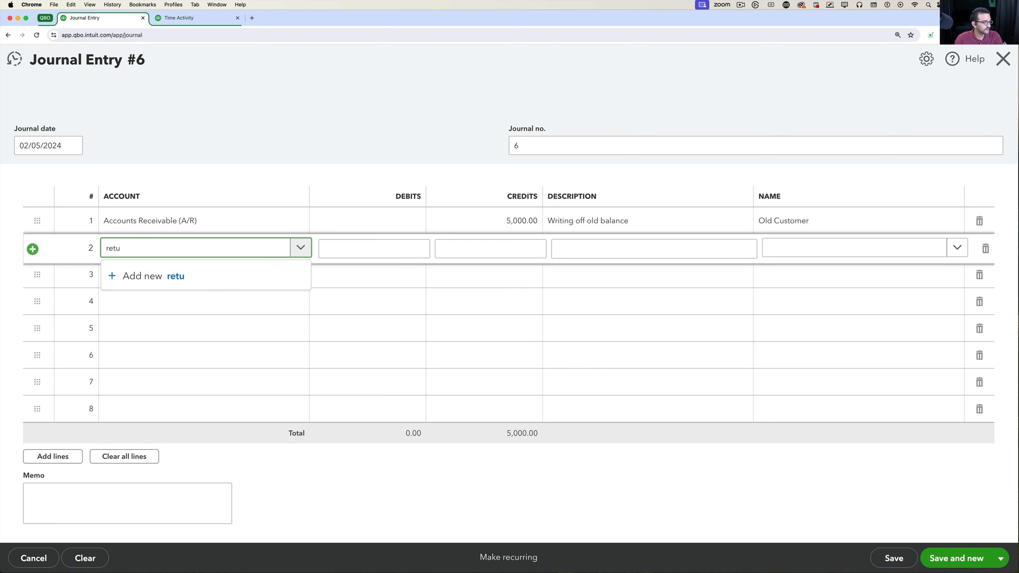
{"action": "key", "text": "BackSpace"}
{"action": "key", "text": "BackSpace"}
{"action": "key", "text": "BackSpace"}
{"action": "key", "text": "BackSpace"}
{"action": "type", "text": "r"}
{"action": "key", "text": "BackSpace"}
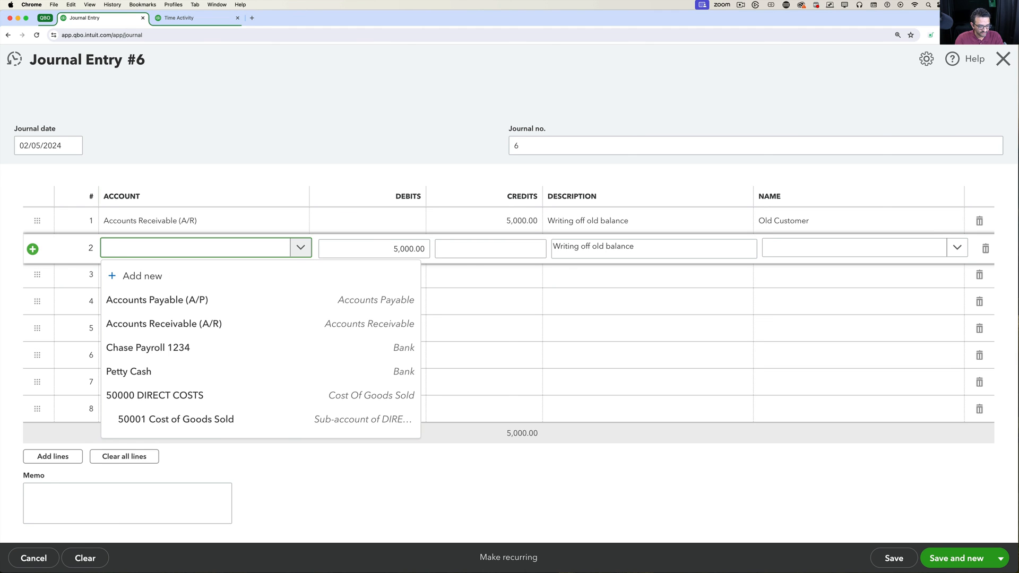
{"action": "type", "text": "refun"}
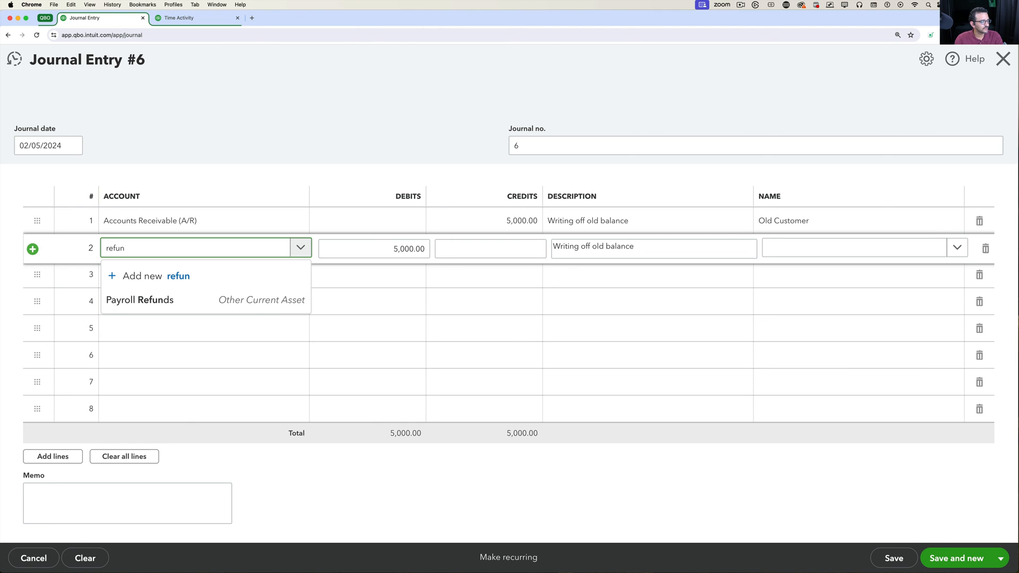
{"action": "key", "text": "BackSpace"}
{"action": "key", "text": "BackSpace"}
{"action": "key", "text": "BackSpace"}
{"action": "key", "text": "BackSpace"}
{"action": "key", "text": "BackSpace"}
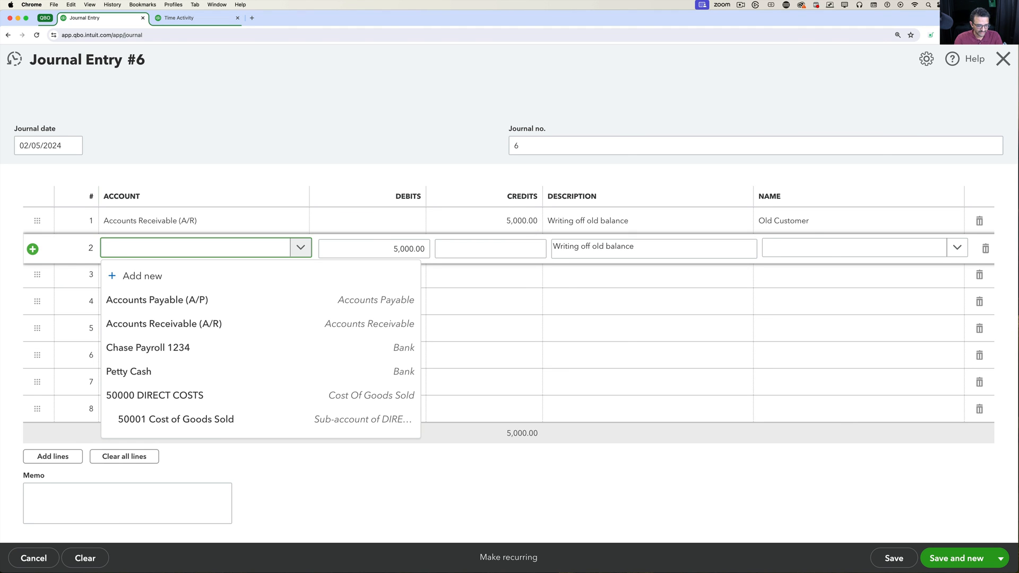
Step: Debit 5,000.00 to the 68910 Bad Debt account on the second journal line, and save and close the journal entry
{"action": "type", "text": "bad de"}
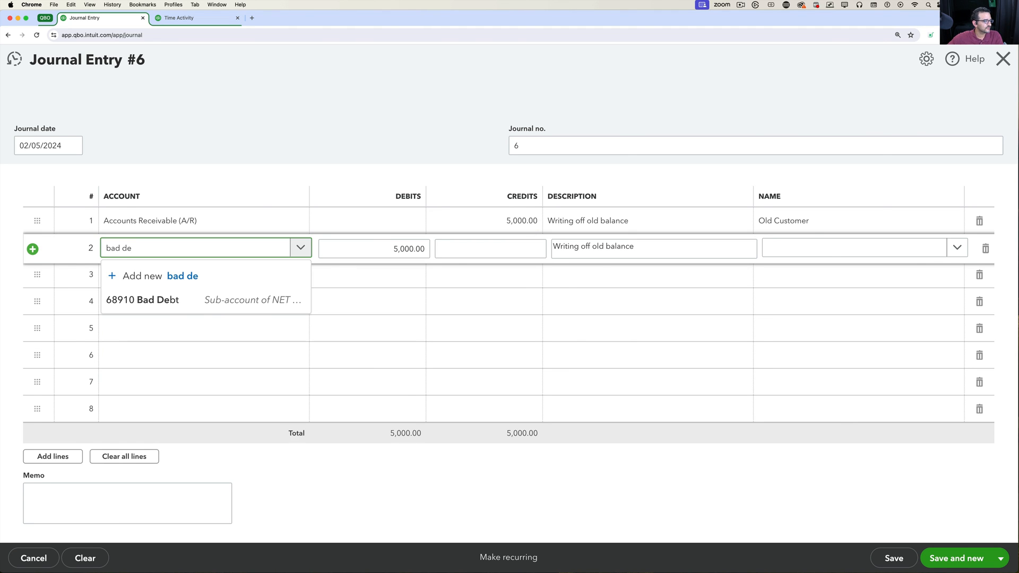
{"action": "left_click", "coordinate": [173, 309]}
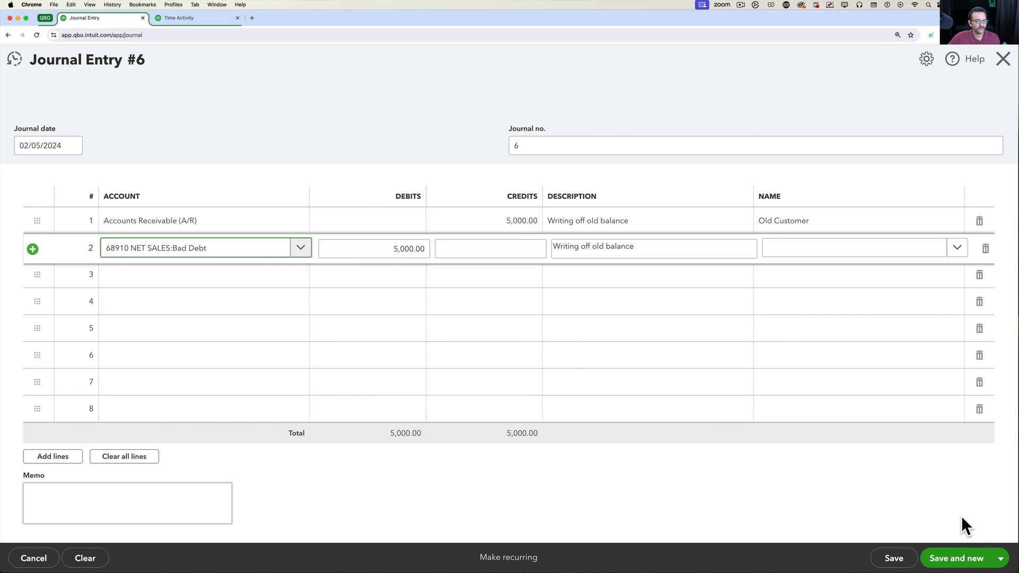
{"action": "left_click", "coordinate": [1000, 558]}
{"action": "left_click", "coordinate": [955, 538]}
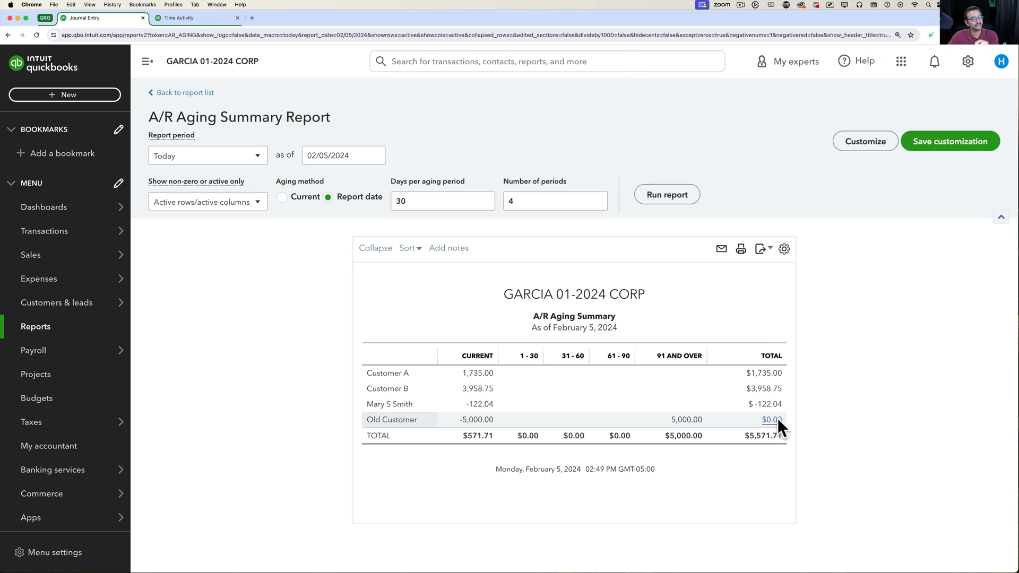
Step: Record a 0.00 received payment for Old Customer that applies the journal entry credit to Invoice # 1019, and save and close it
{"action": "left_click", "coordinate": [62, 95]}
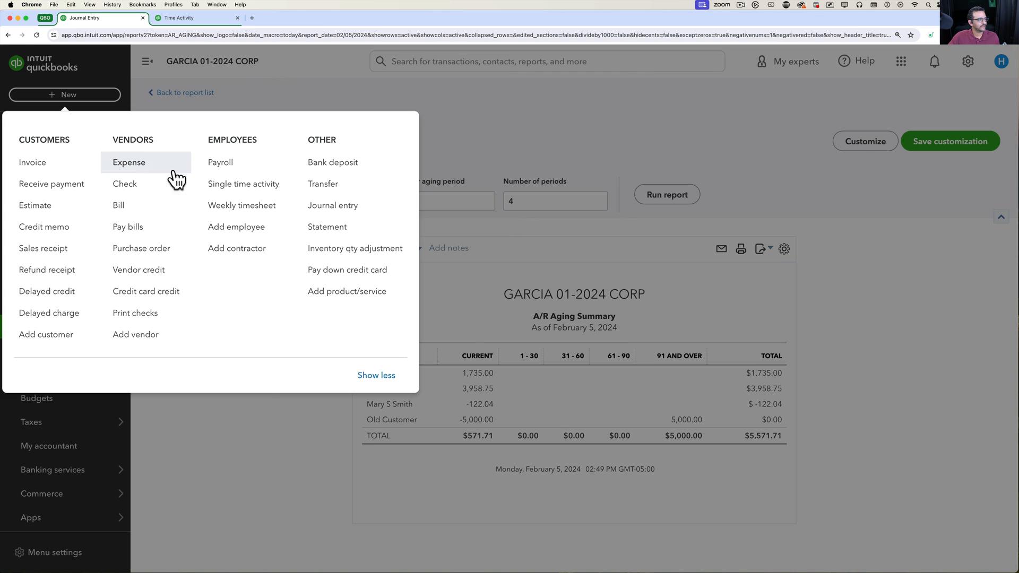
{"action": "left_click", "coordinate": [45, 186]}
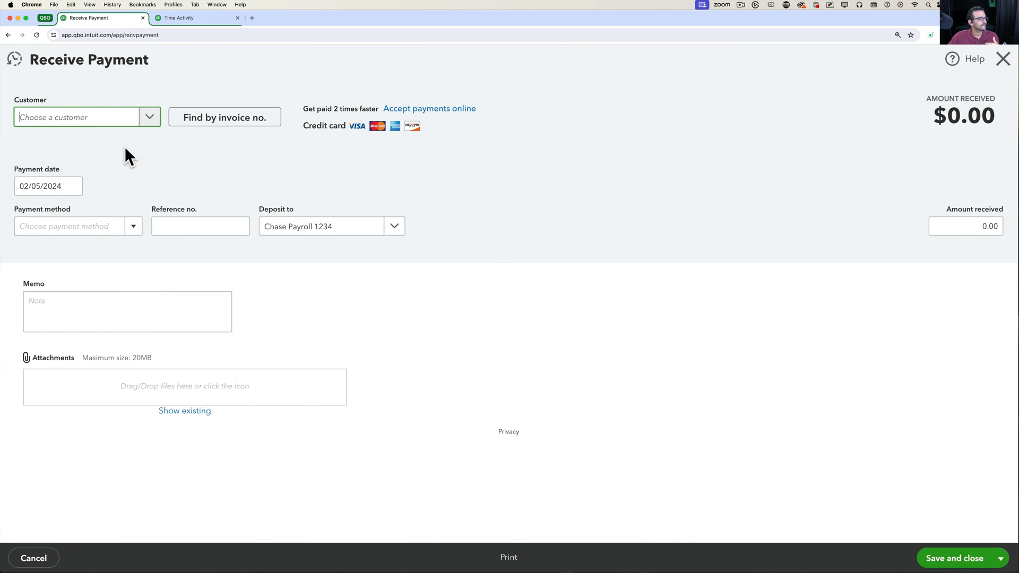
{"action": "left_click", "coordinate": [148, 118]}
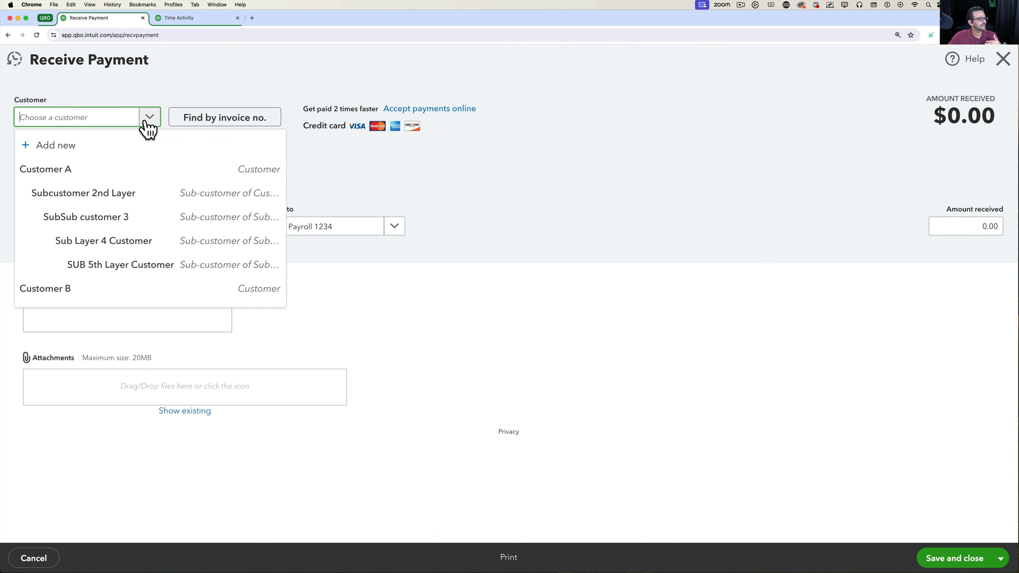
{"action": "scroll", "coordinate": [90, 260], "scroll_direction": "down", "scroll_amount": 2}
{"action": "left_click", "coordinate": [80, 290]}
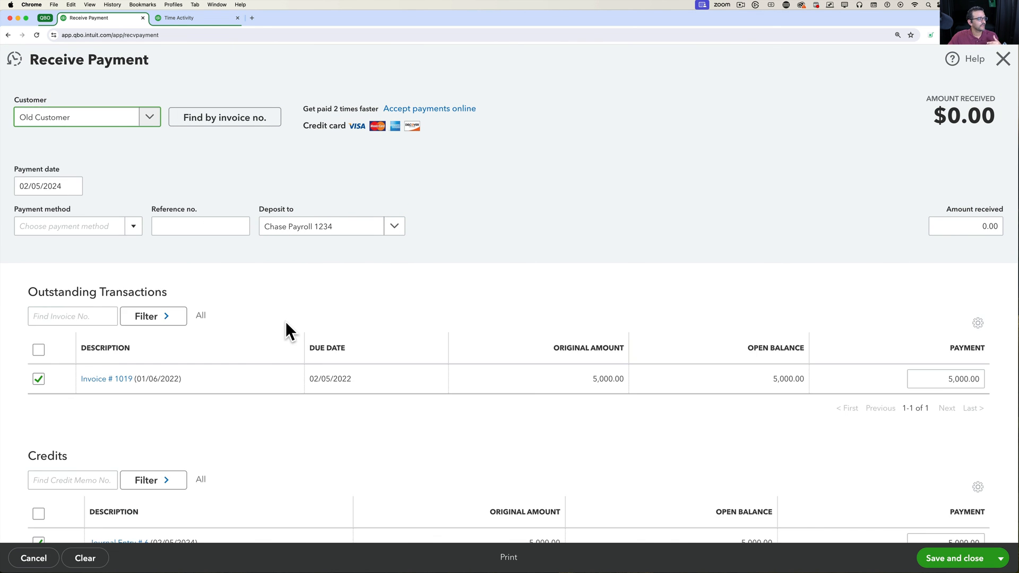
{"action": "scroll", "coordinate": [365, 354], "scroll_direction": "down", "scroll_amount": 3}
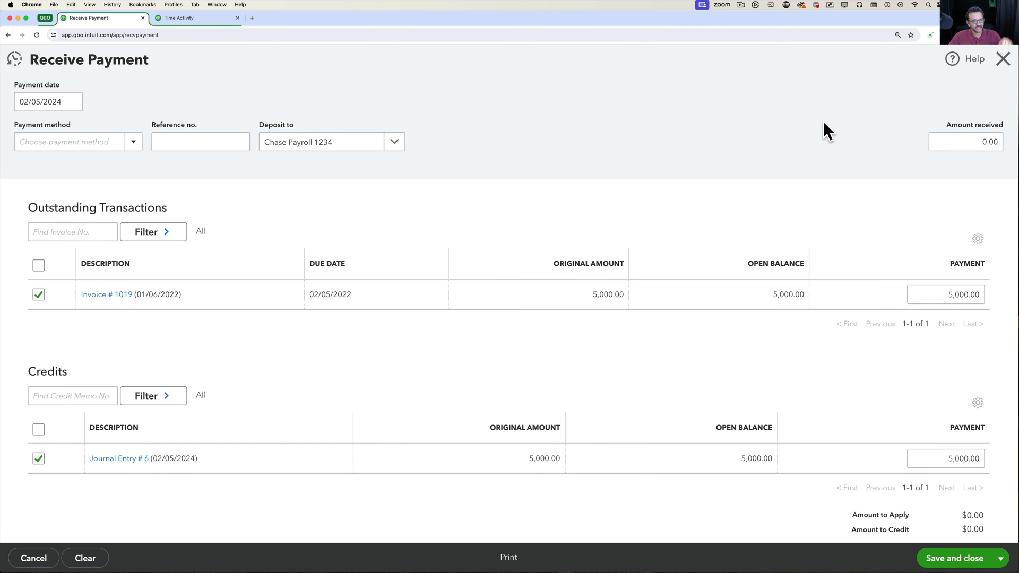
{"action": "left_click", "coordinate": [961, 136]}
{"action": "left_click_drag", "start_coordinate": [961, 137], "coordinate": [1001, 142]}
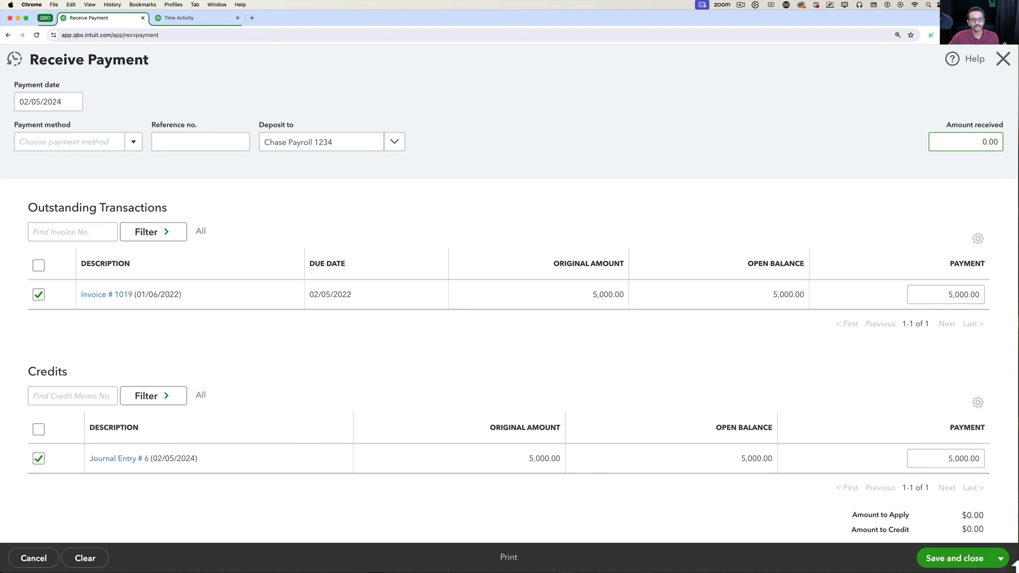
{"action": "left_click", "coordinate": [968, 566]}
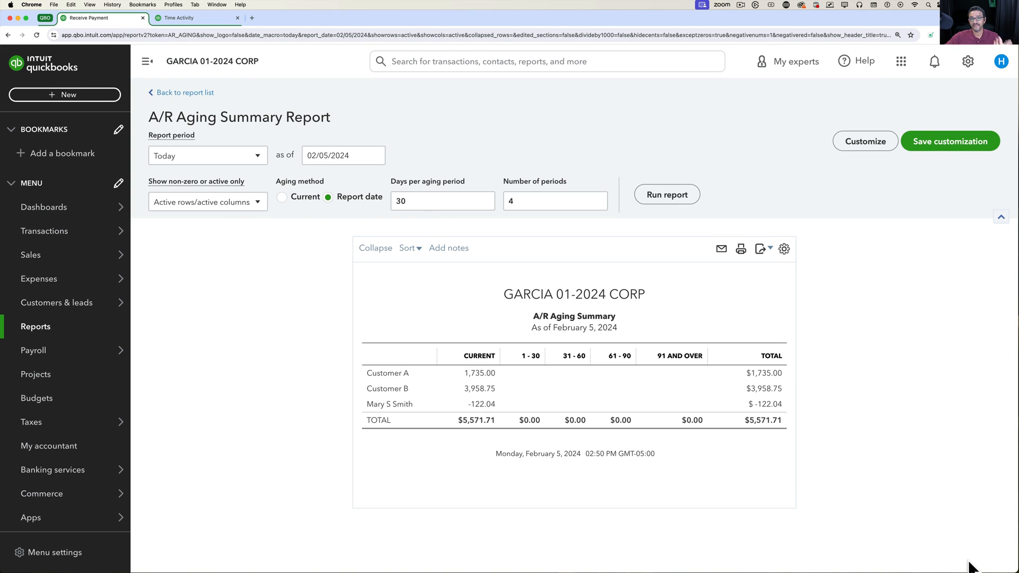
Step: Create a Balance Forward statement for Customer B only, excluding the other recipient, and preview it
{"action": "left_click", "coordinate": [60, 95]}
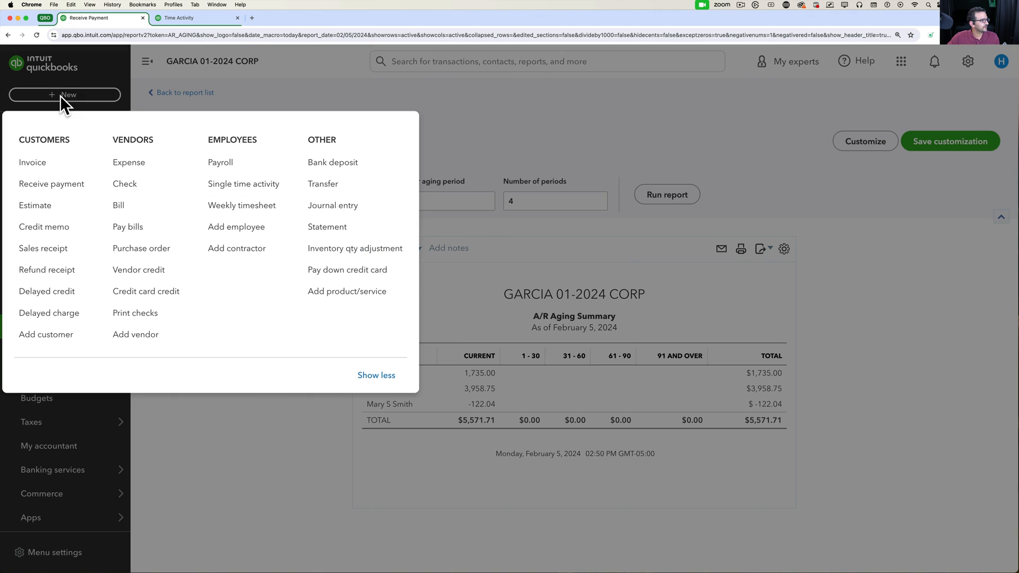
{"action": "left_click", "coordinate": [46, 94]}
{"action": "left_click", "coordinate": [45, 93]}
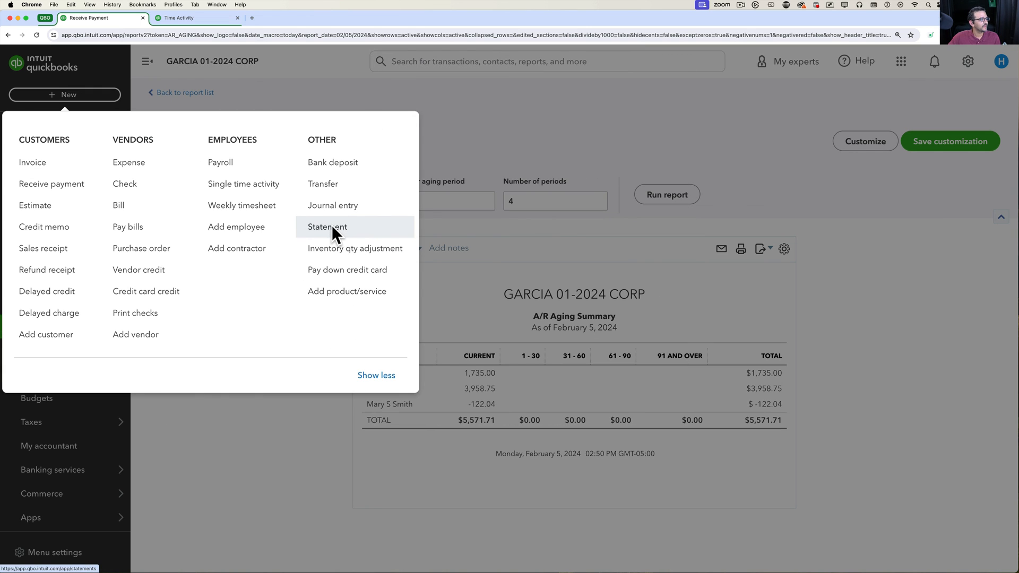
{"action": "left_click", "coordinate": [332, 225]}
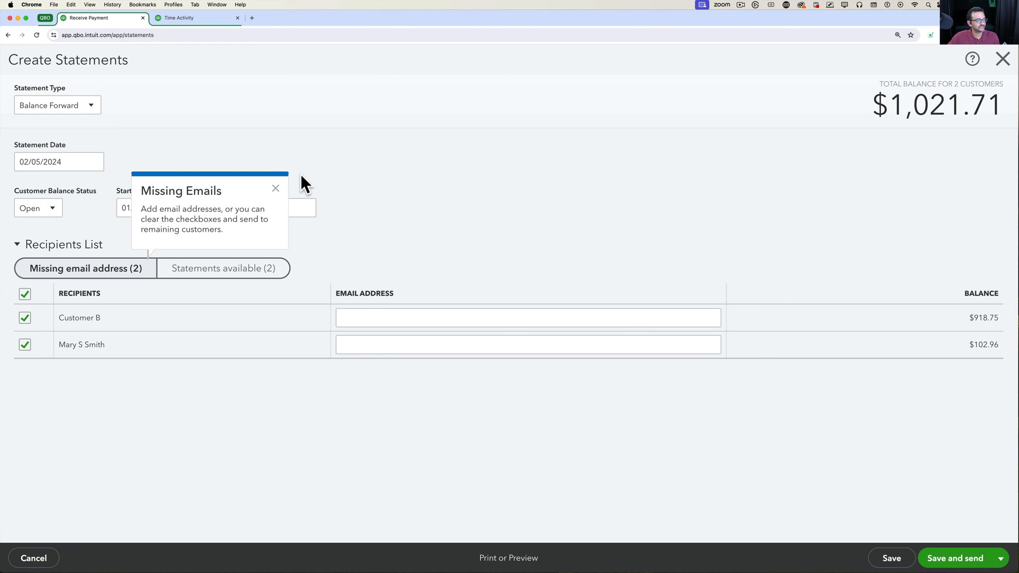
{"action": "left_click", "coordinate": [277, 187]}
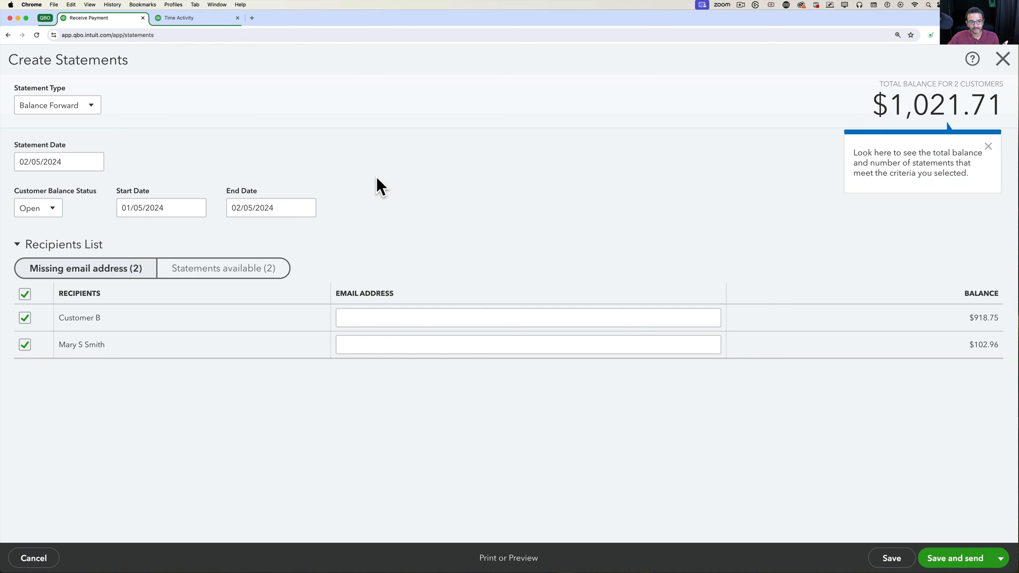
{"action": "left_click", "coordinate": [22, 345]}
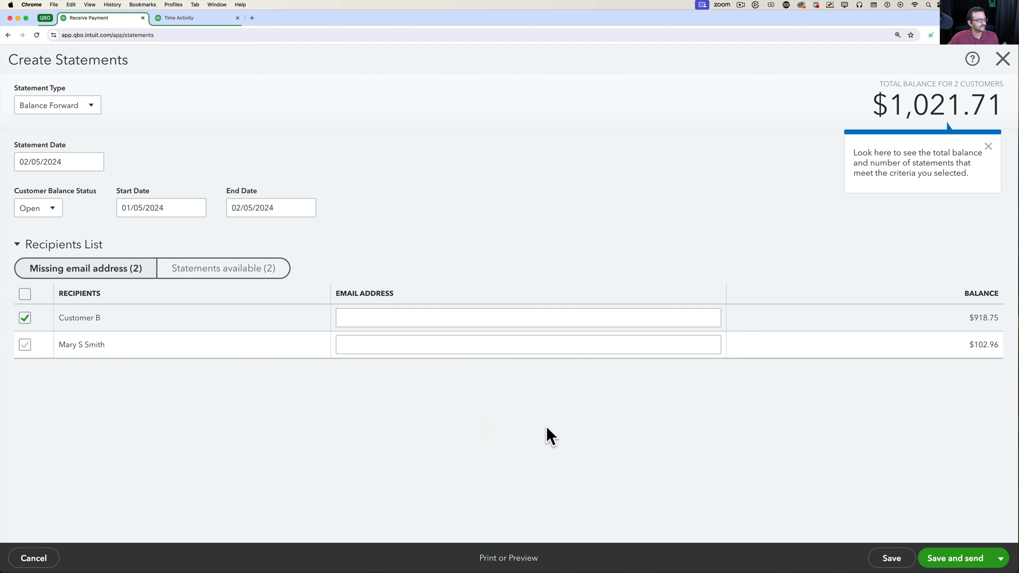
{"action": "left_click", "coordinate": [519, 560]}
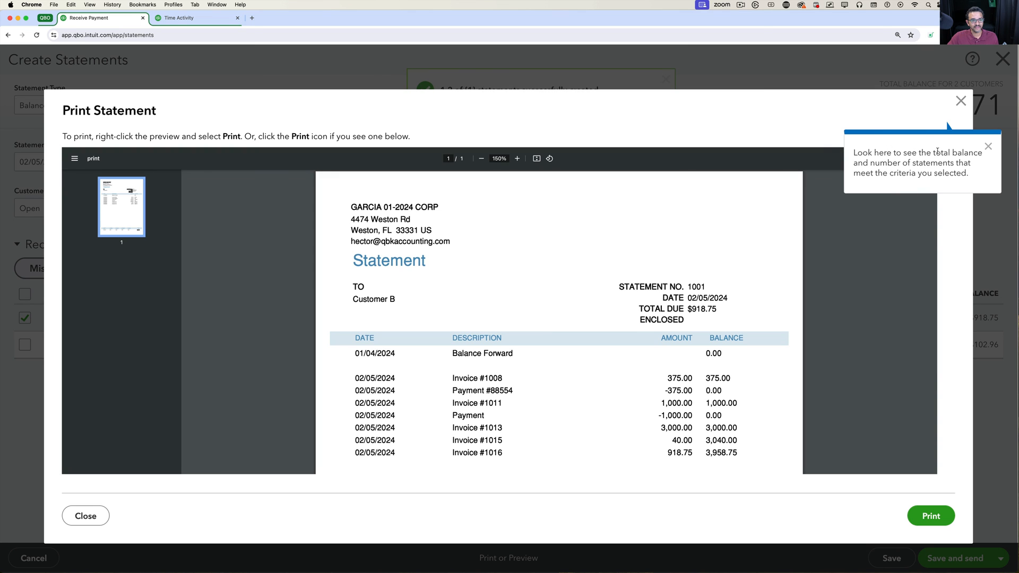
Step: Examine the total due, transaction lines and aging summary in Customer B's statement preview, and close the preview
{"action": "left_click", "coordinate": [989, 148]}
{"action": "scroll", "coordinate": [786, 396], "scroll_direction": "down", "scroll_amount": 2}
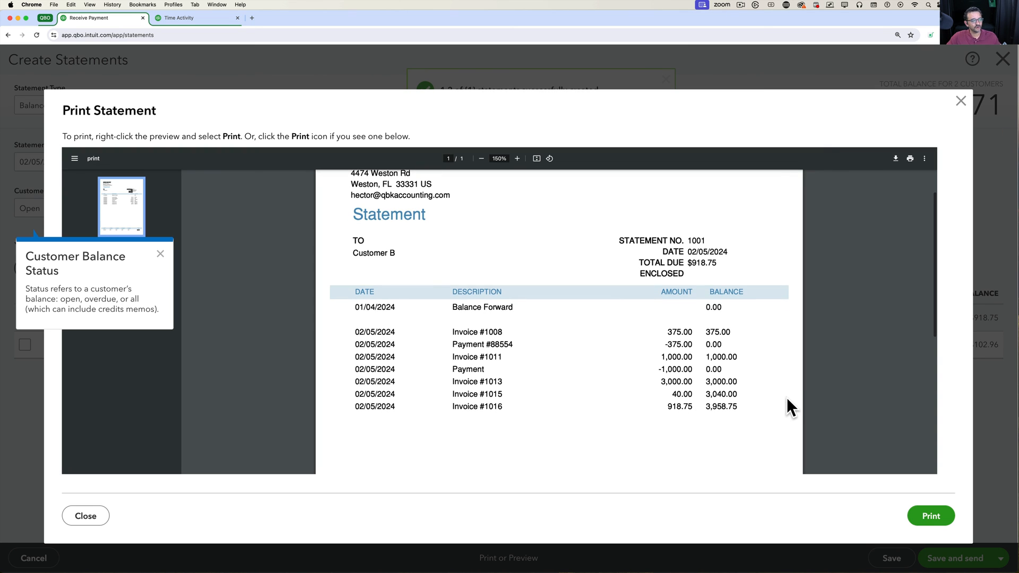
{"action": "scroll", "coordinate": [786, 397], "scroll_direction": "down", "scroll_amount": 1}
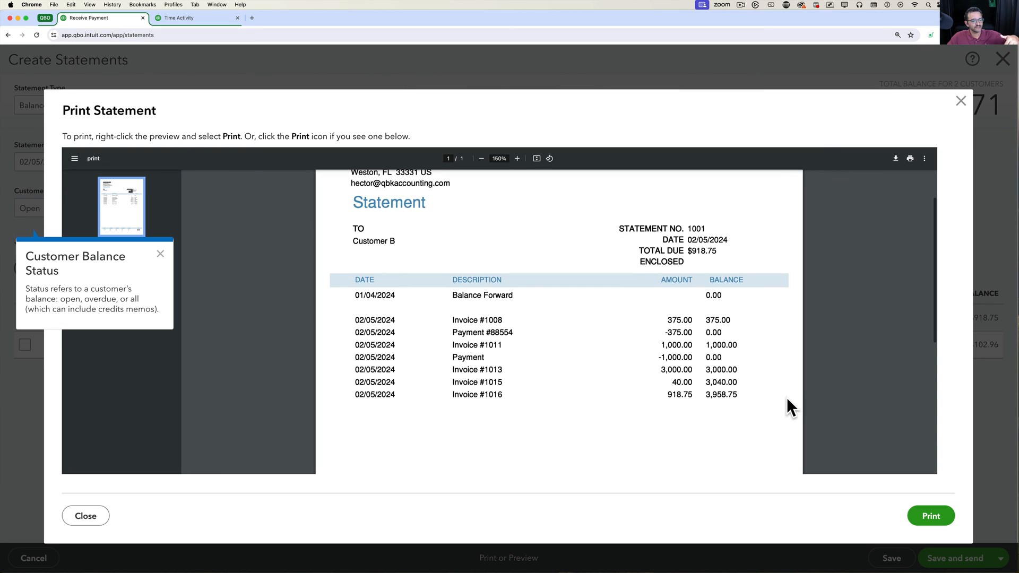
{"action": "left_click", "coordinate": [160, 254]}
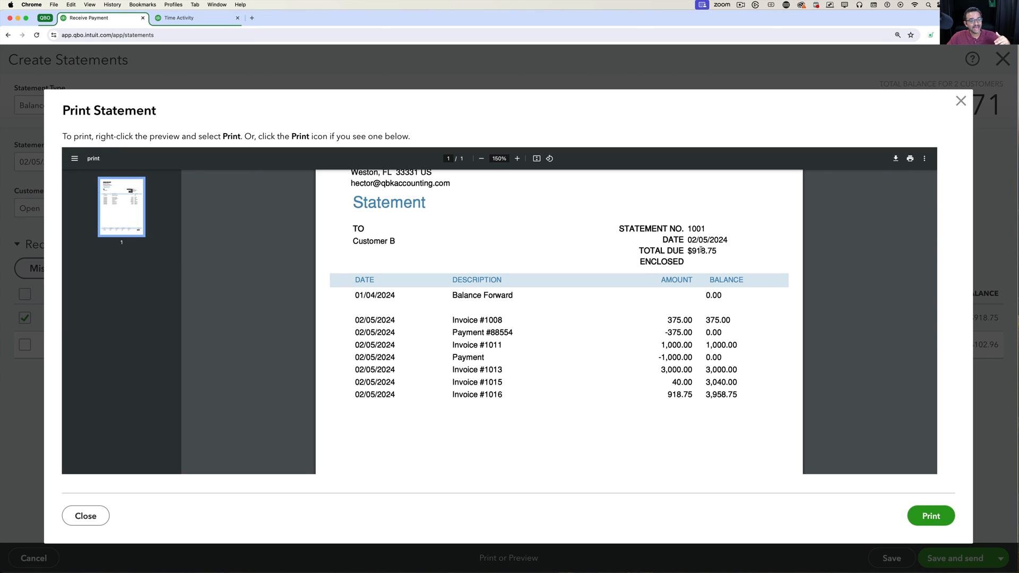
{"action": "left_click_drag", "start_coordinate": [690, 250], "coordinate": [712, 251]}
{"action": "scroll", "coordinate": [731, 321], "scroll_direction": "down", "scroll_amount": 3}
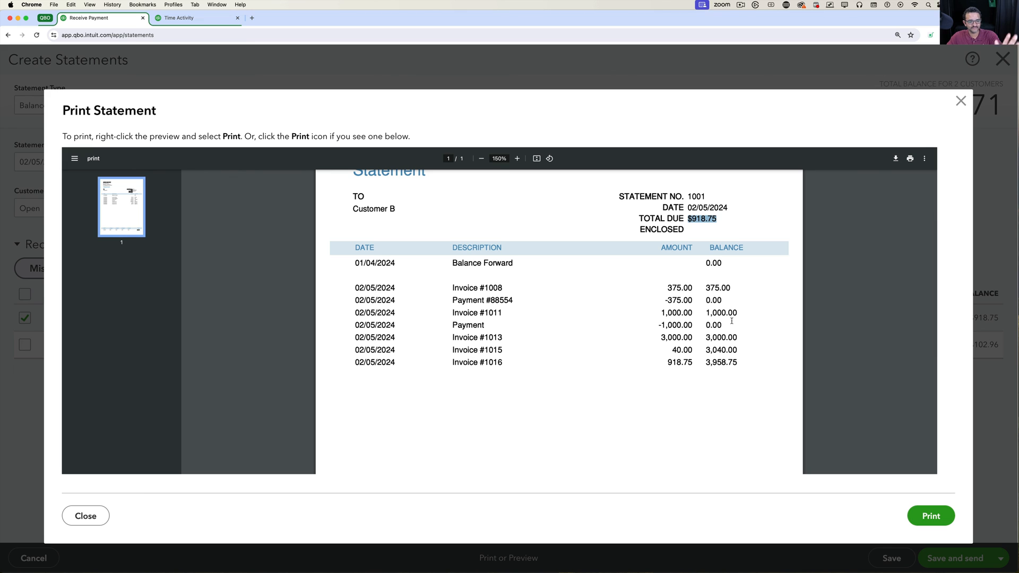
{"action": "scroll", "coordinate": [734, 338], "scroll_direction": "down", "scroll_amount": 8}
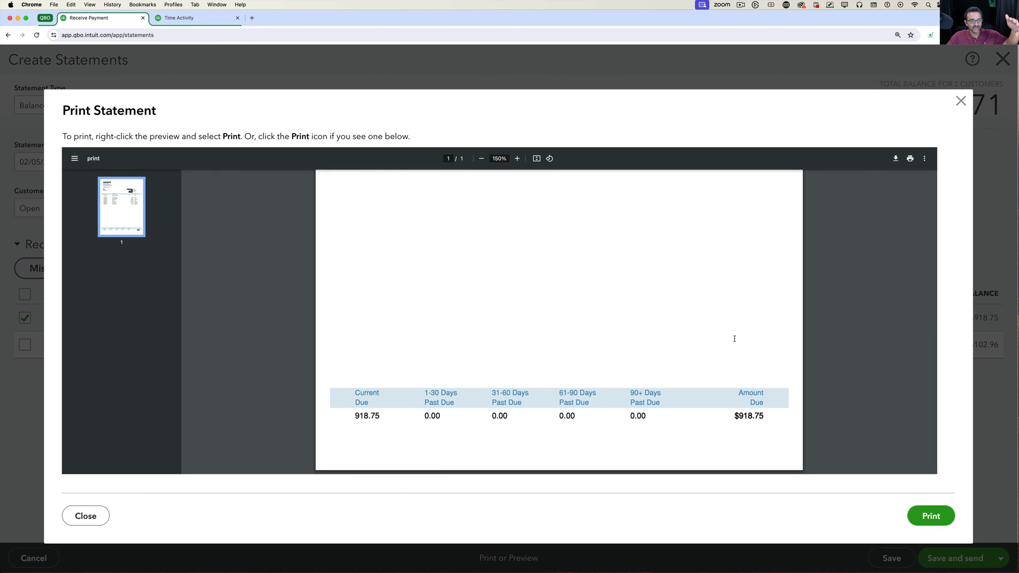
{"action": "scroll", "coordinate": [734, 339], "scroll_direction": "up", "scroll_amount": 10}
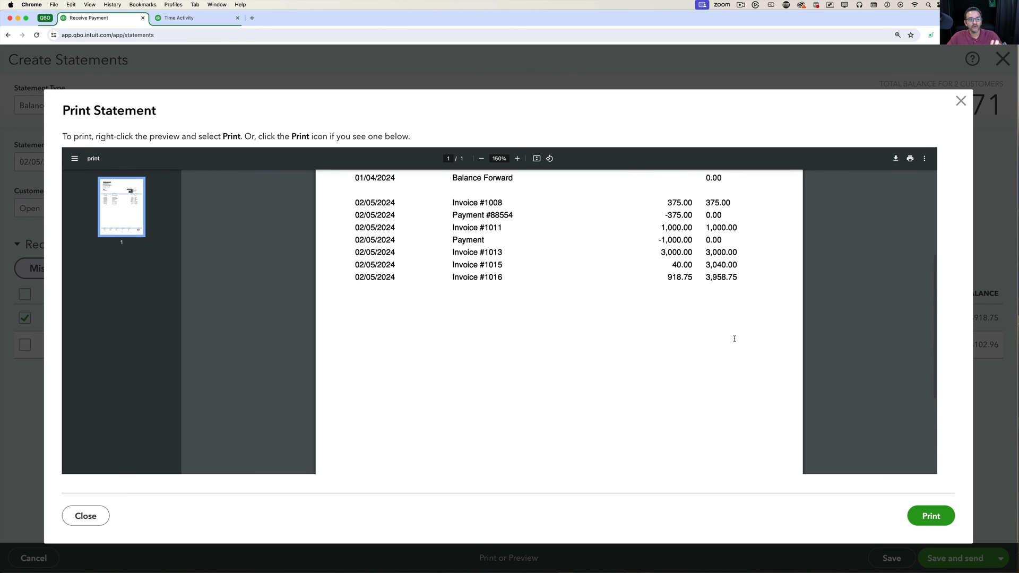
{"action": "scroll", "coordinate": [735, 339], "scroll_direction": "up", "scroll_amount": 1}
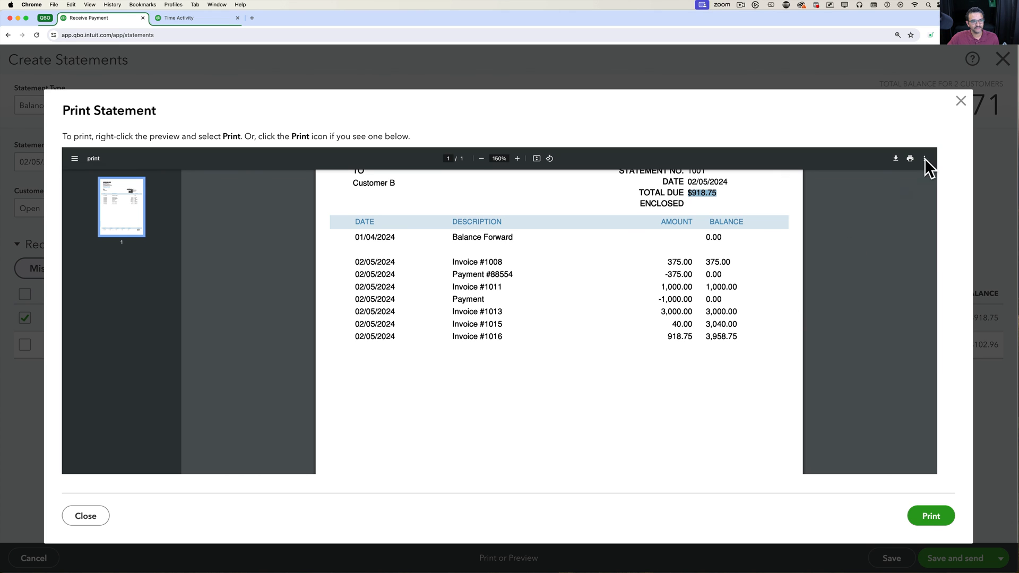
{"action": "left_click", "coordinate": [962, 102]}
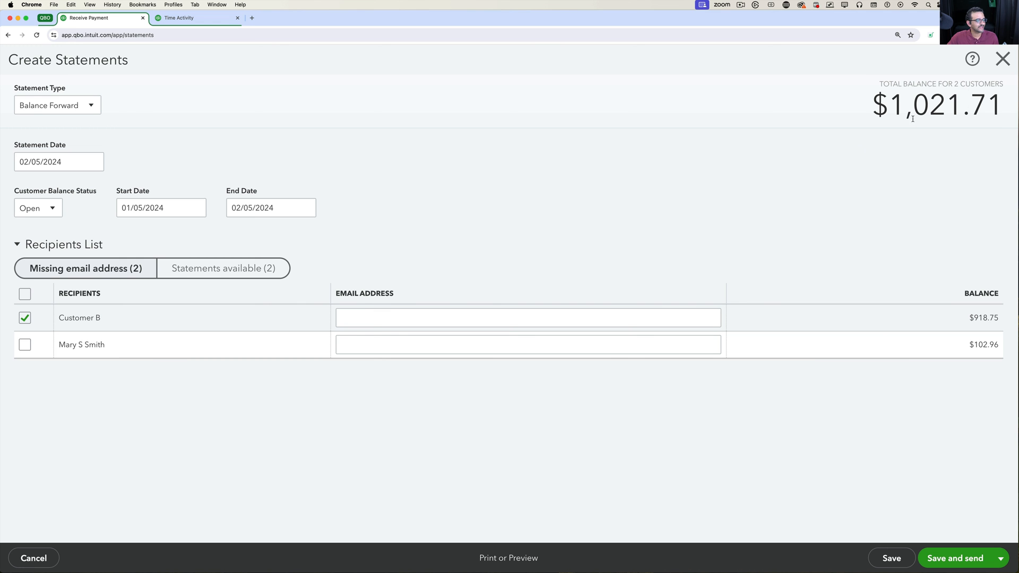
Step: Change the statement type to Transaction Statement, apply it, and preview the statement for Customer B only
{"action": "left_click", "coordinate": [54, 110]}
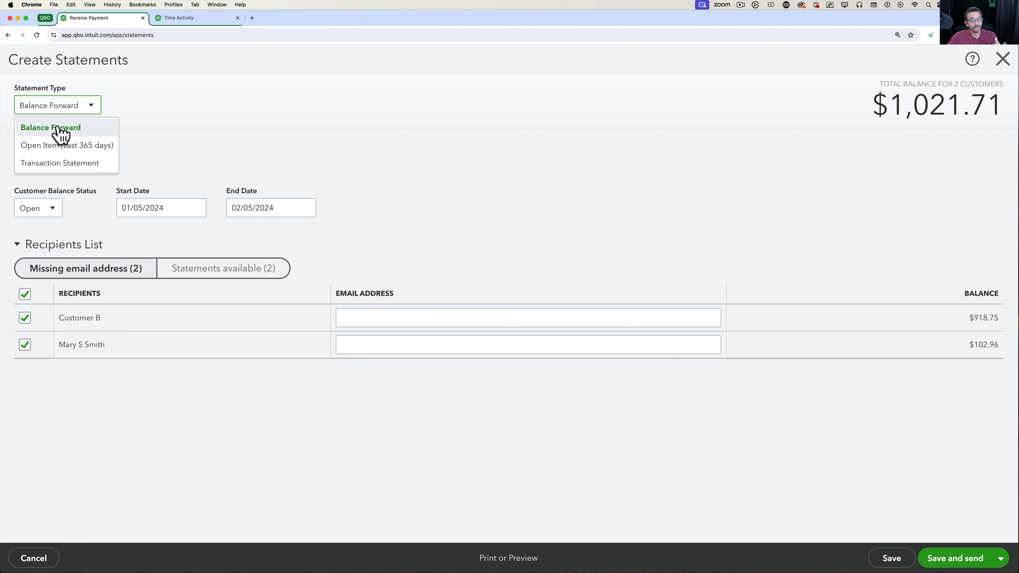
{"action": "left_click", "coordinate": [64, 163]}
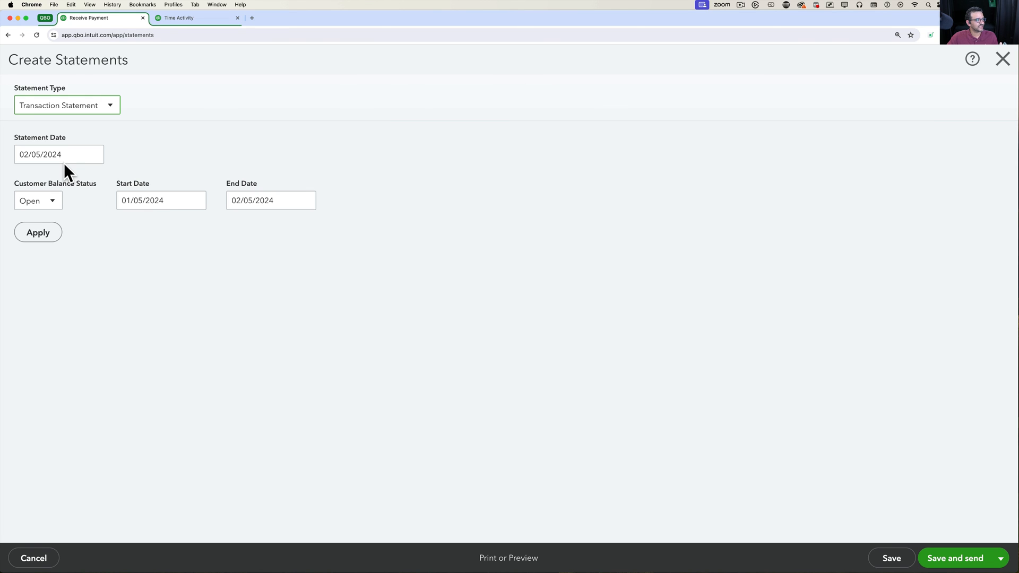
{"action": "left_click", "coordinate": [45, 234]}
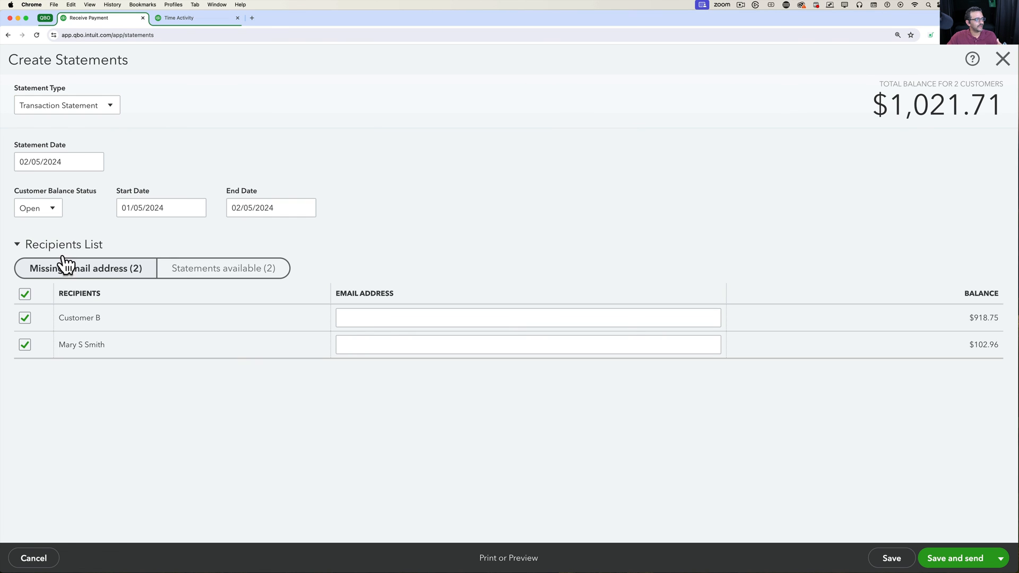
{"action": "left_click", "coordinate": [24, 344]}
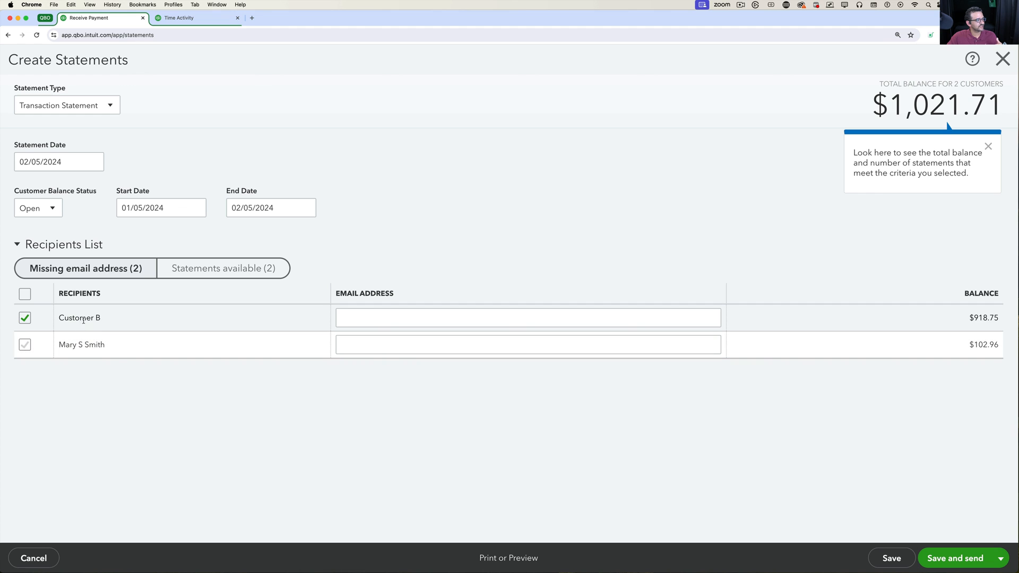
{"action": "left_click", "coordinate": [504, 560]}
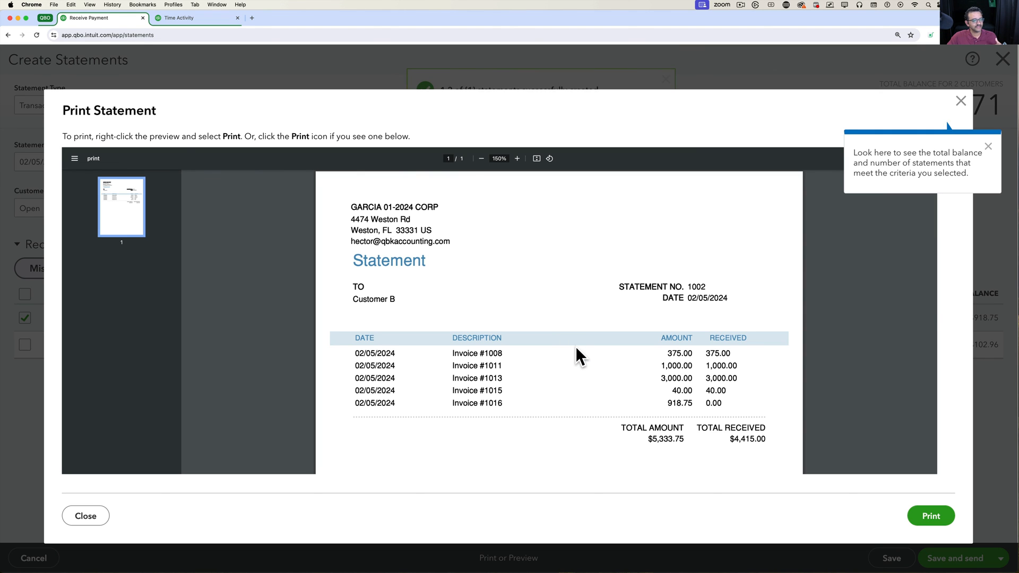
{"action": "scroll", "coordinate": [577, 347], "scroll_direction": "down", "scroll_amount": 2}
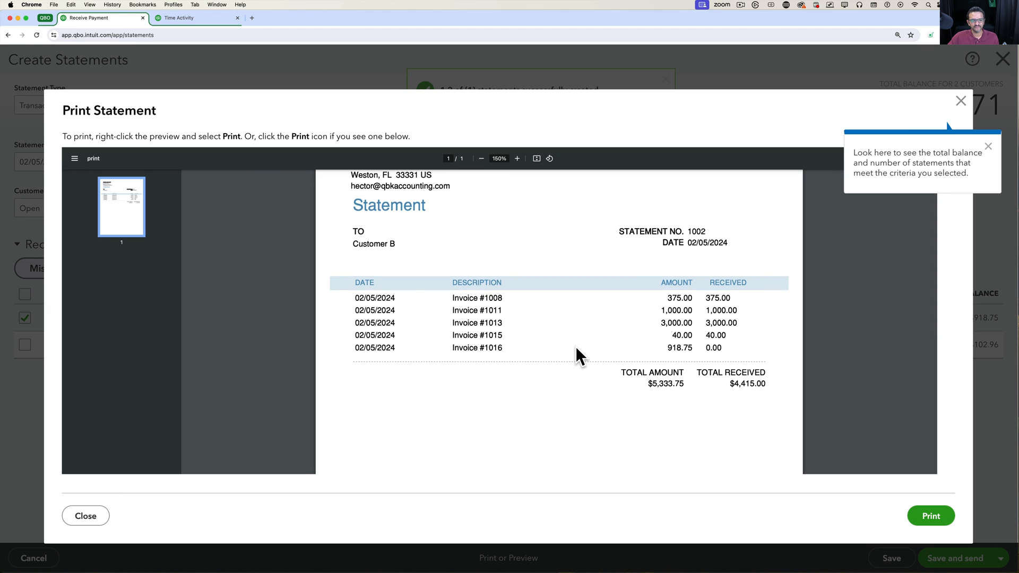
Step: Change the statement type to Open Item (Last 365 days), apply it, and preview the statement for Customer B only
{"action": "scroll", "coordinate": [575, 346], "scroll_direction": "up", "scroll_amount": 2}
{"action": "left_click", "coordinate": [961, 101]}
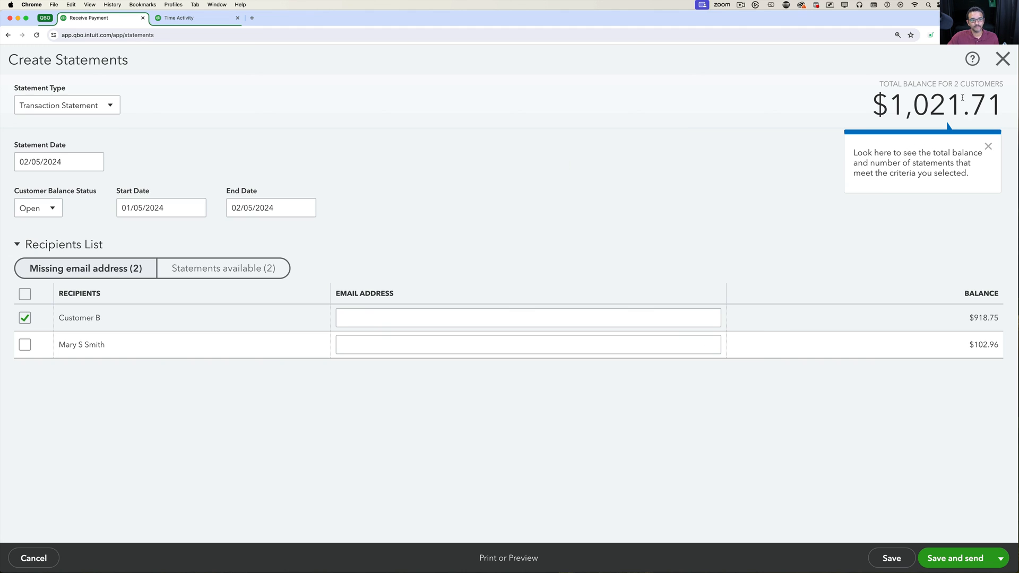
{"action": "left_click", "coordinate": [74, 109]}
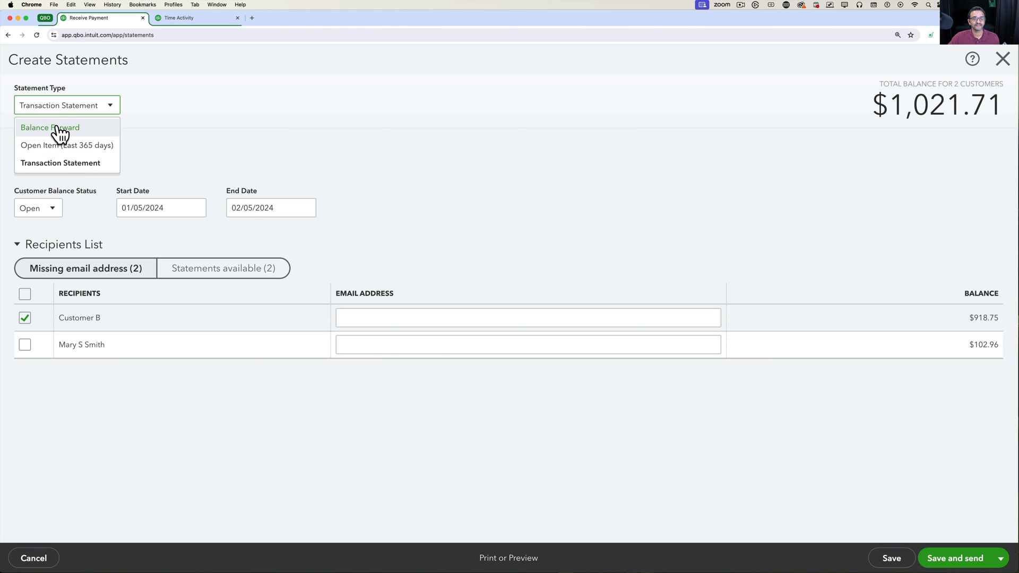
{"action": "left_click", "coordinate": [95, 146]}
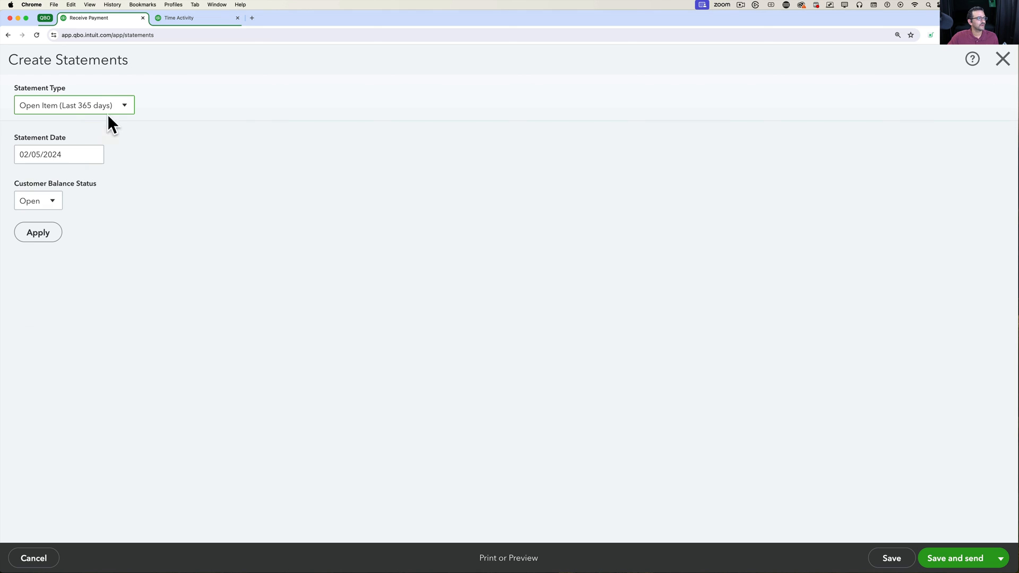
{"action": "left_click", "coordinate": [44, 232]}
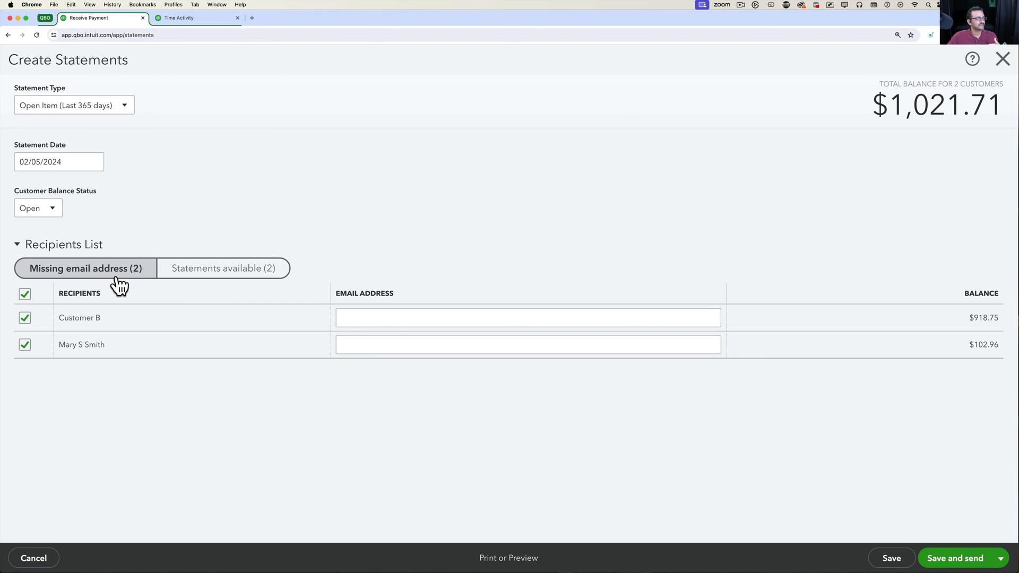
{"action": "left_click", "coordinate": [25, 345]}
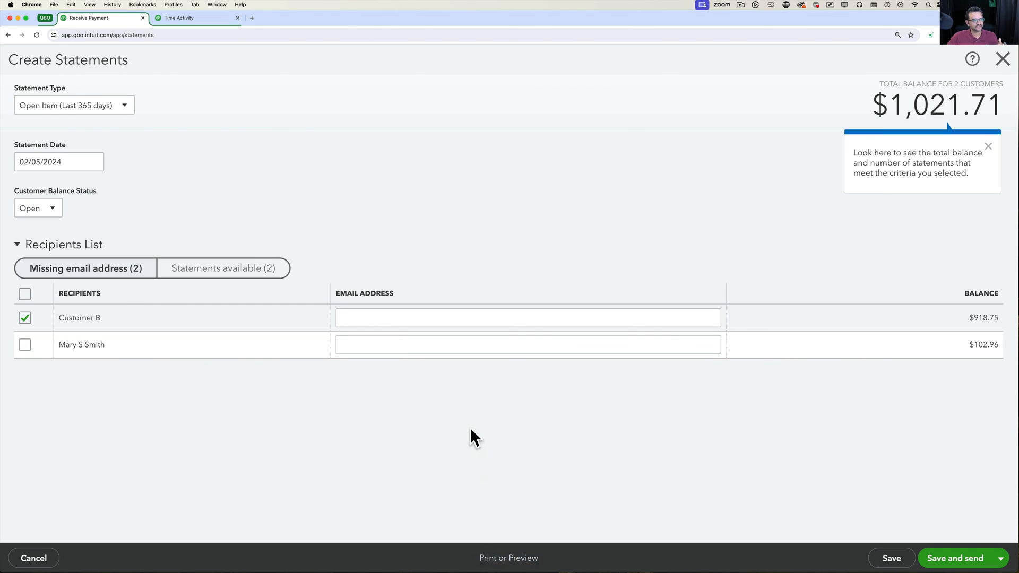
Step: Examine the open invoice lines and total due in Customer B's Open Item statement preview, and close the preview
{"action": "scroll", "coordinate": [635, 370], "scroll_direction": "down", "scroll_amount": 1}
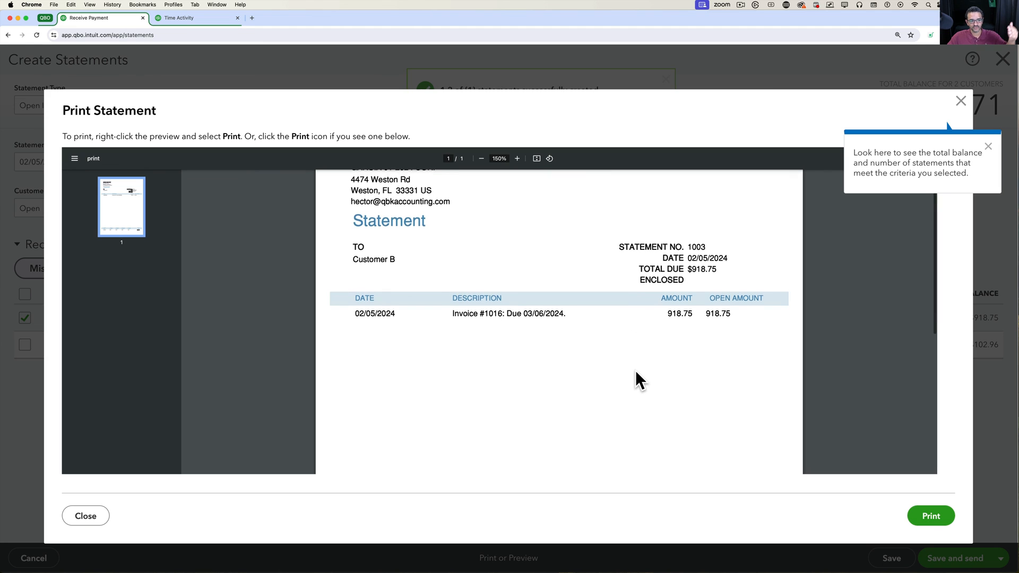
{"action": "scroll", "coordinate": [635, 370], "scroll_direction": "up", "scroll_amount": 1}
{"action": "left_click", "coordinate": [989, 146]}
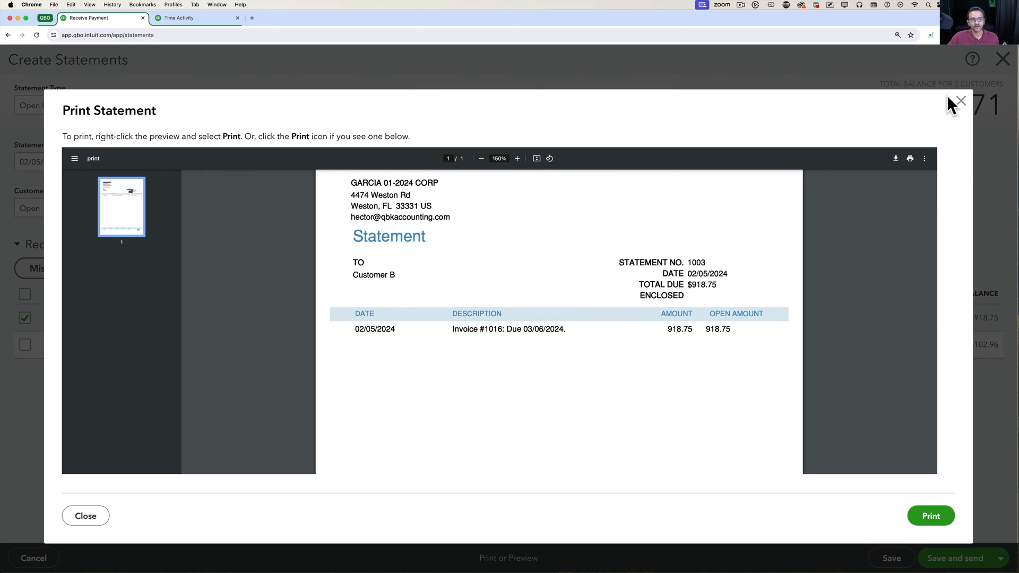
{"action": "left_click", "coordinate": [960, 101]}
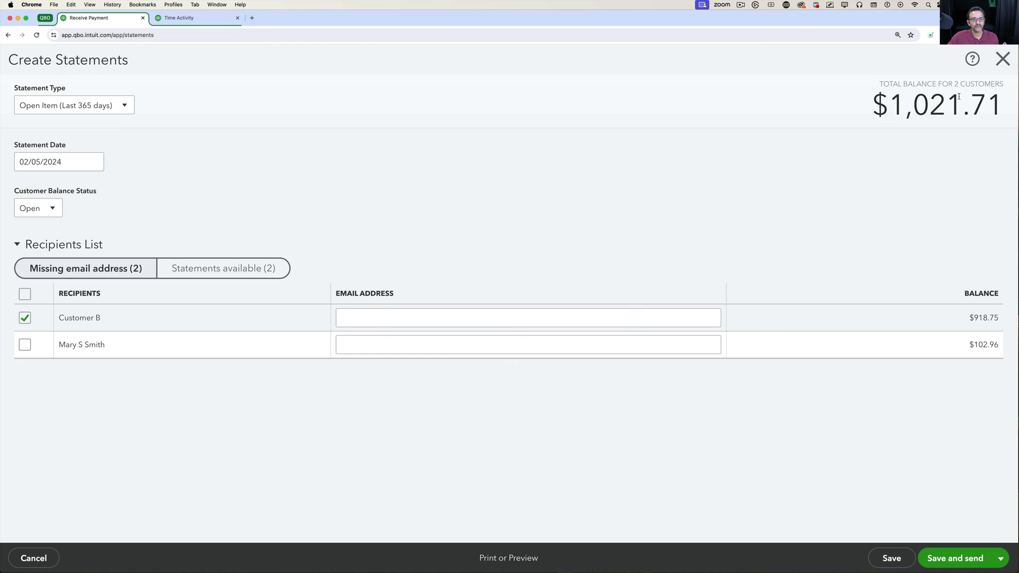
Step: Keep the statement type as it is and close the Create Statements form, returning to the A/R Aging Summary report
{"action": "left_click", "coordinate": [79, 104]}
{"action": "left_click", "coordinate": [826, 157]}
{"action": "left_click", "coordinate": [1003, 59]}
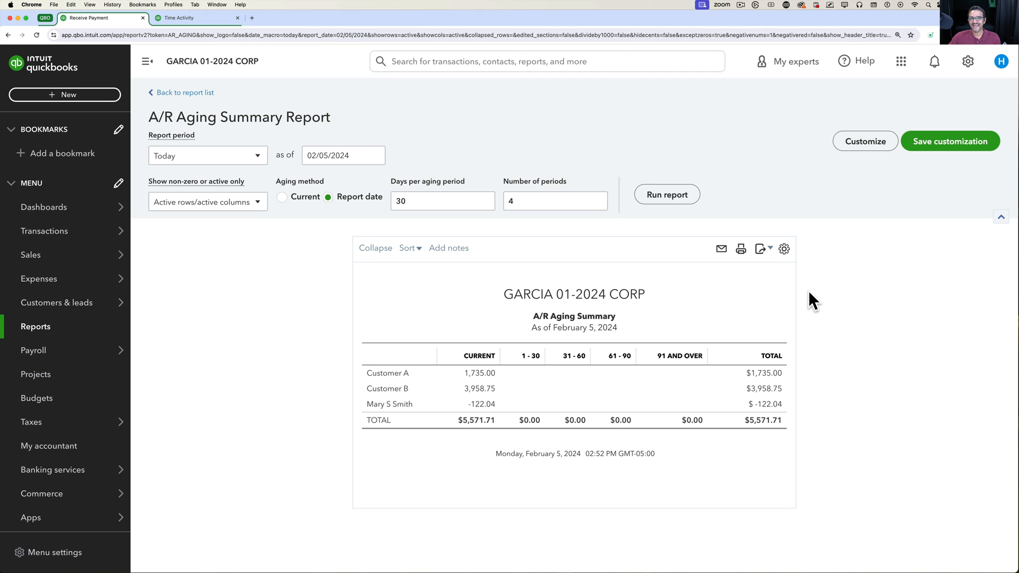